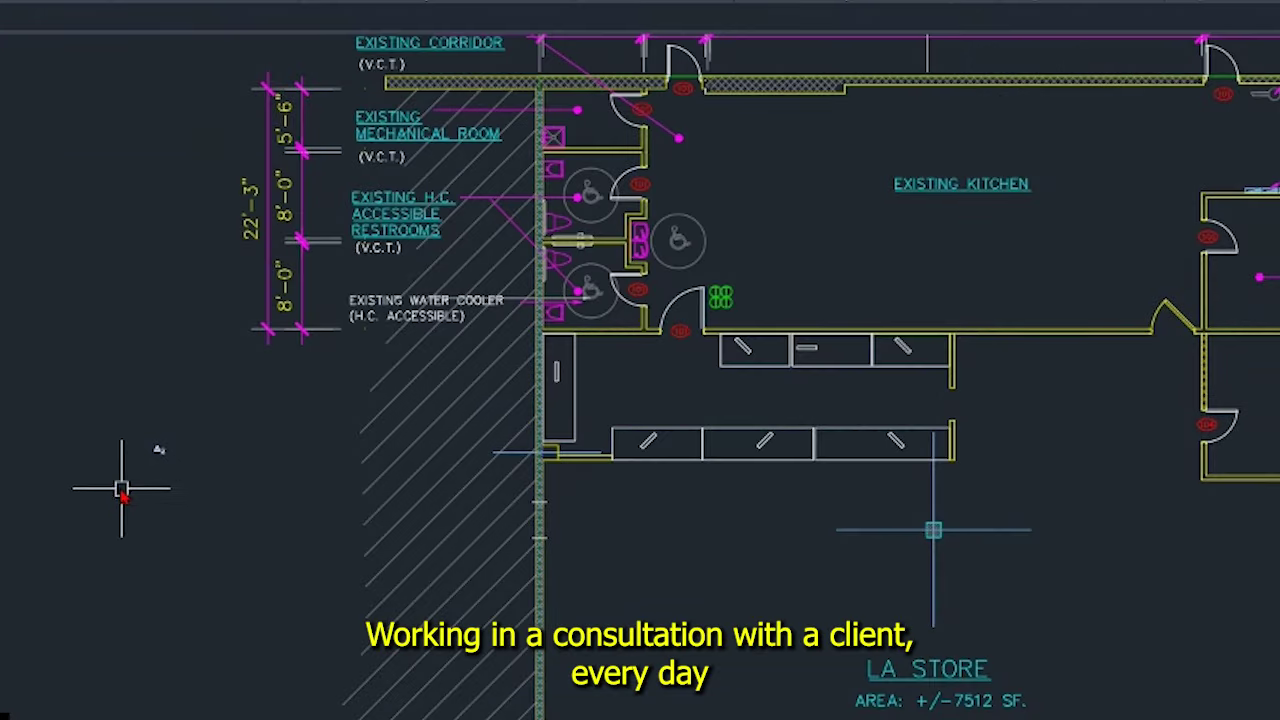
- Copy the triangle-and-2 data symbol from beside the plan onto the narrow rectangle in the vertical counter below the restrooms
scroll(120, 491, "up", 8)
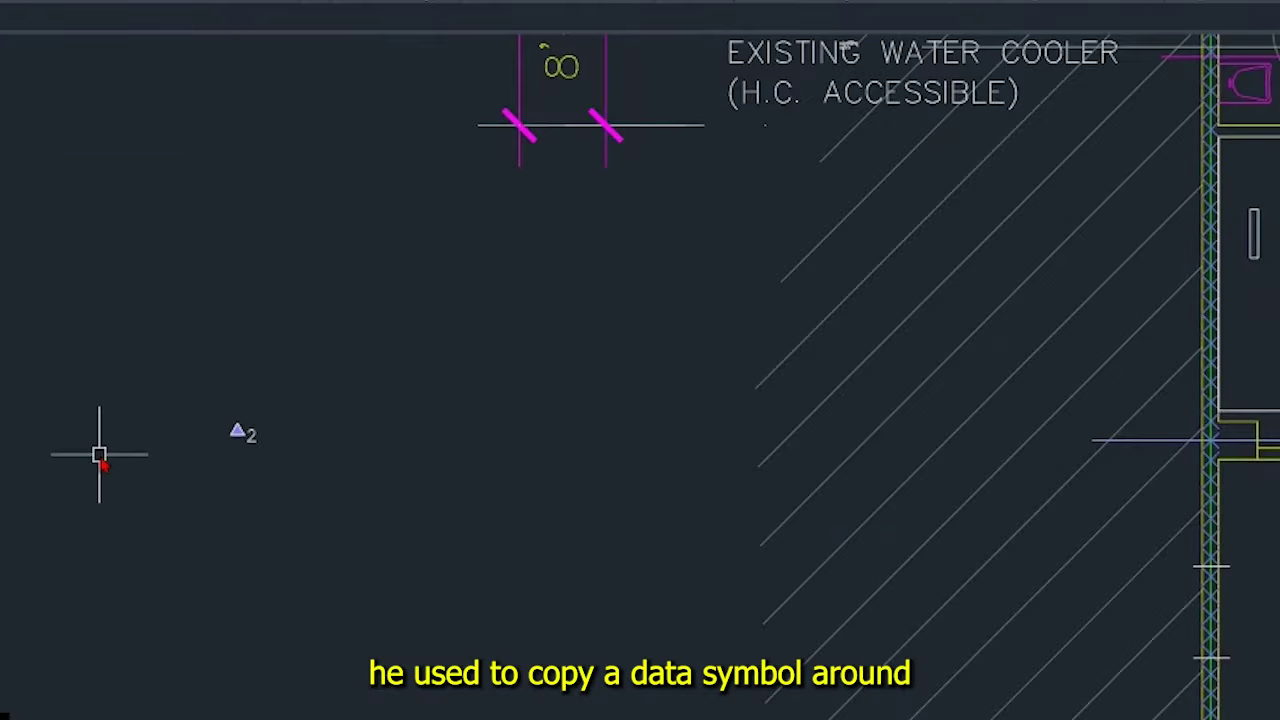
left_click(254, 371)
left_click(391, 471)
type("c")
key("Return")
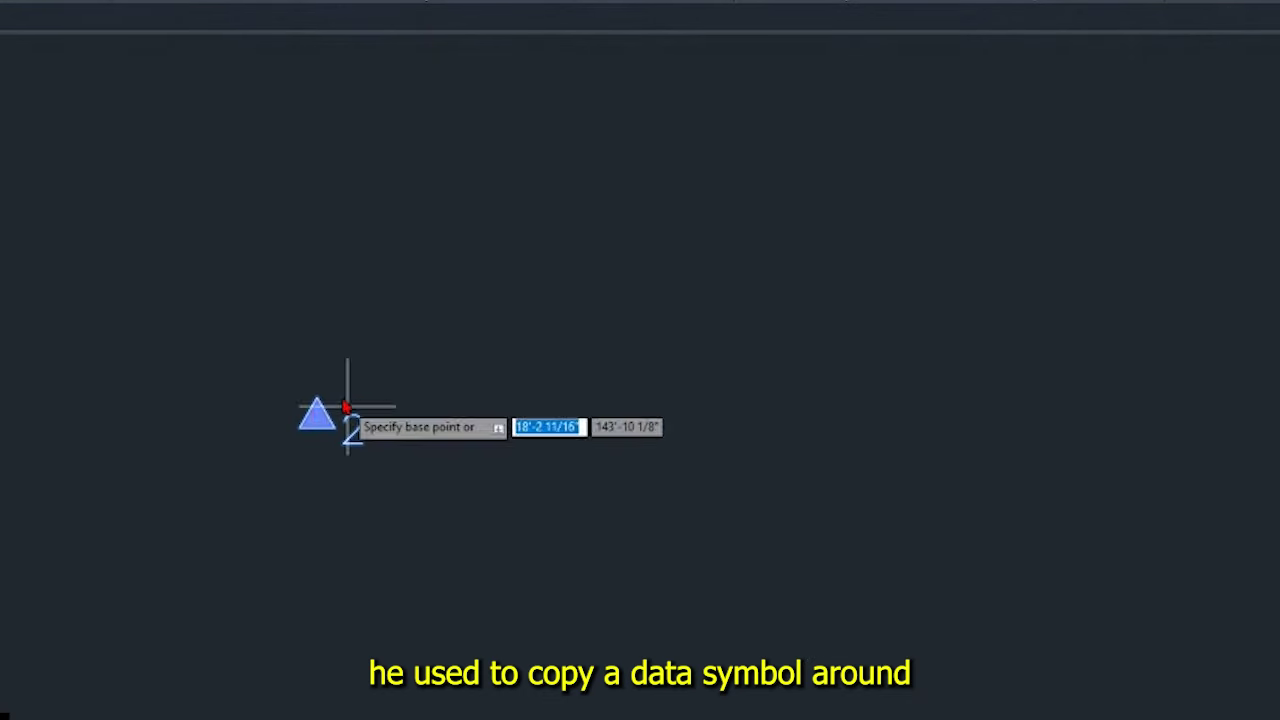
left_click(322, 398)
scroll(368, 410, "down", 3)
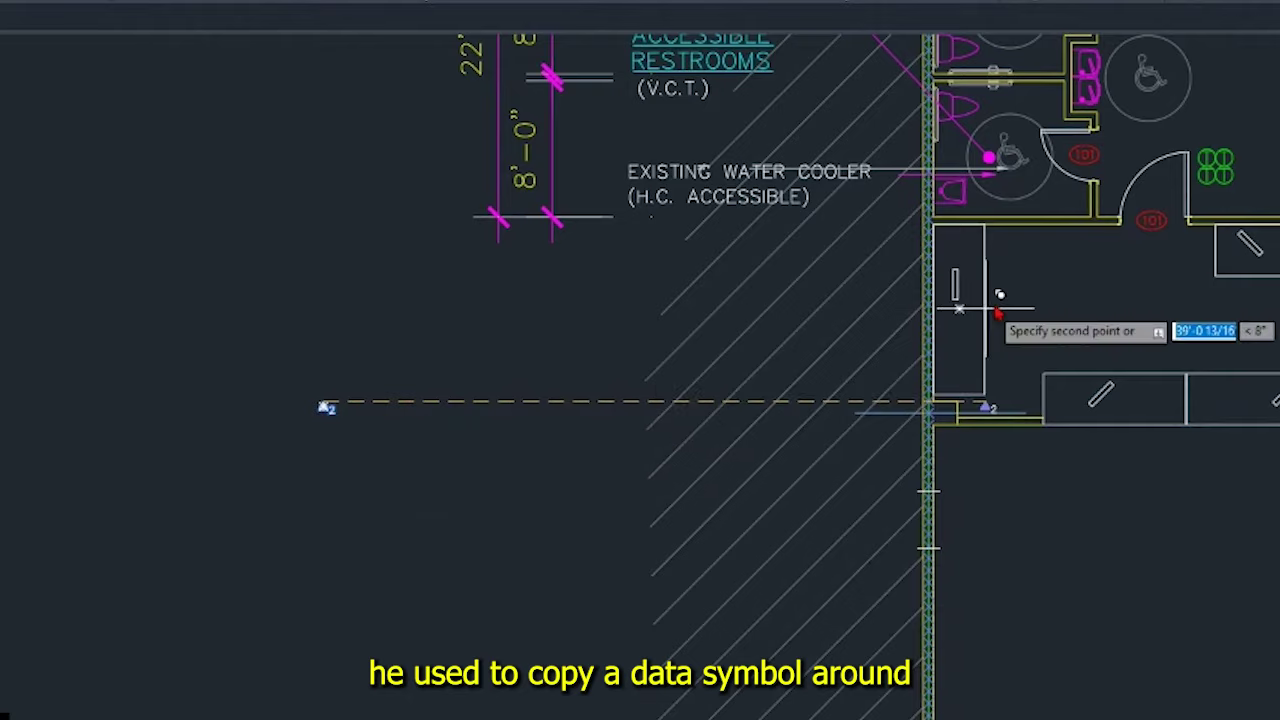
scroll(994, 286, "up", 5)
scroll(863, 293, "up", 4)
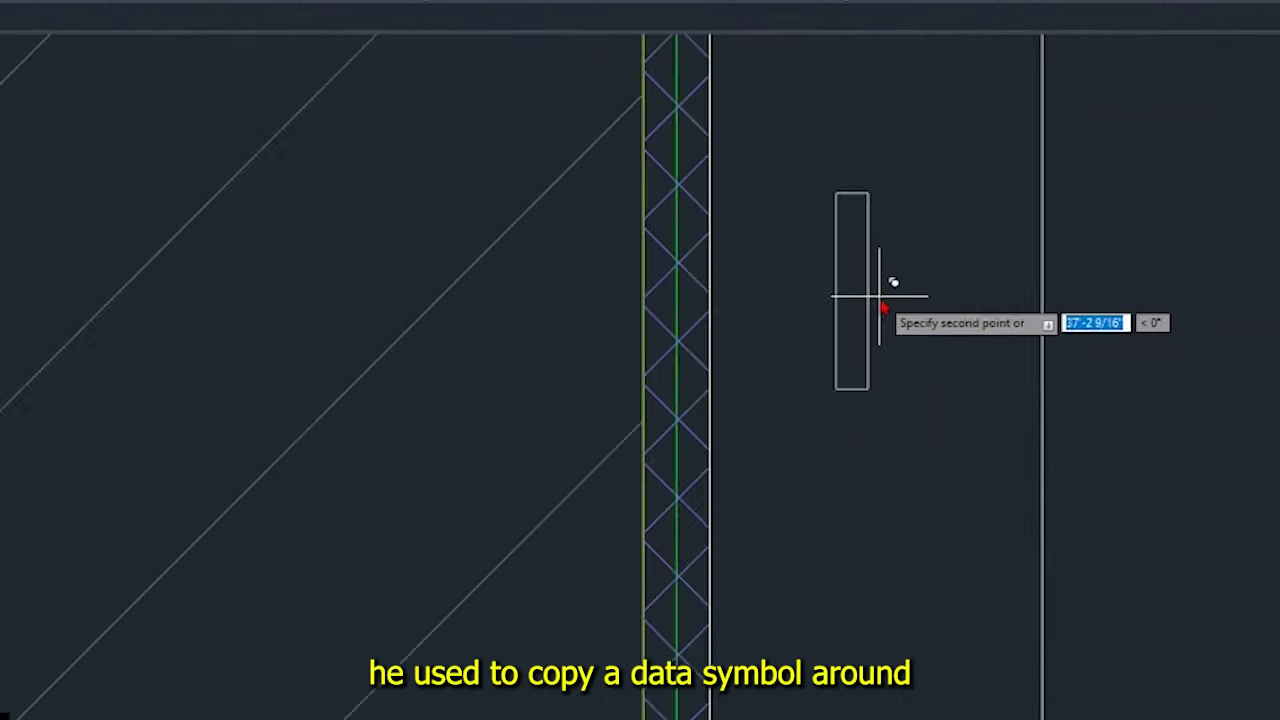
left_click(857, 300)
key("Return")
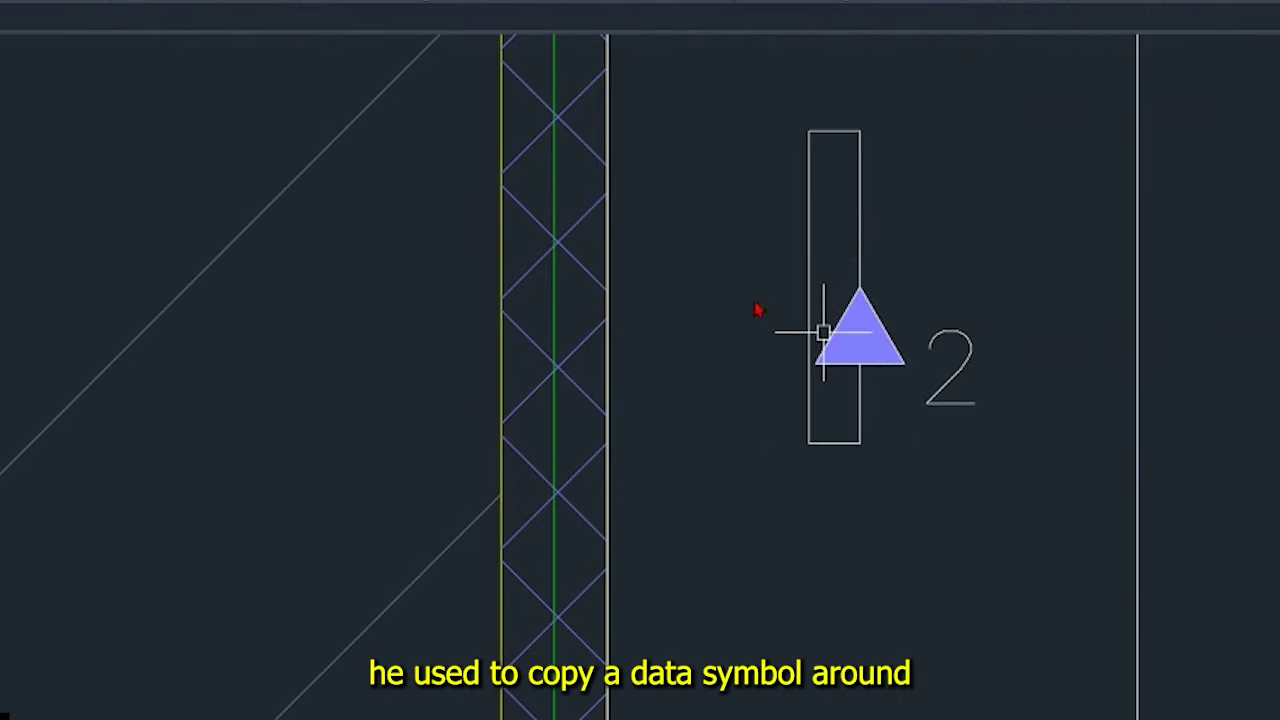
- Rotate the copied data symbol 90° about the triangle's tip so it points at the narrow rectangle
left_click(761, 268)
left_click(1018, 416)
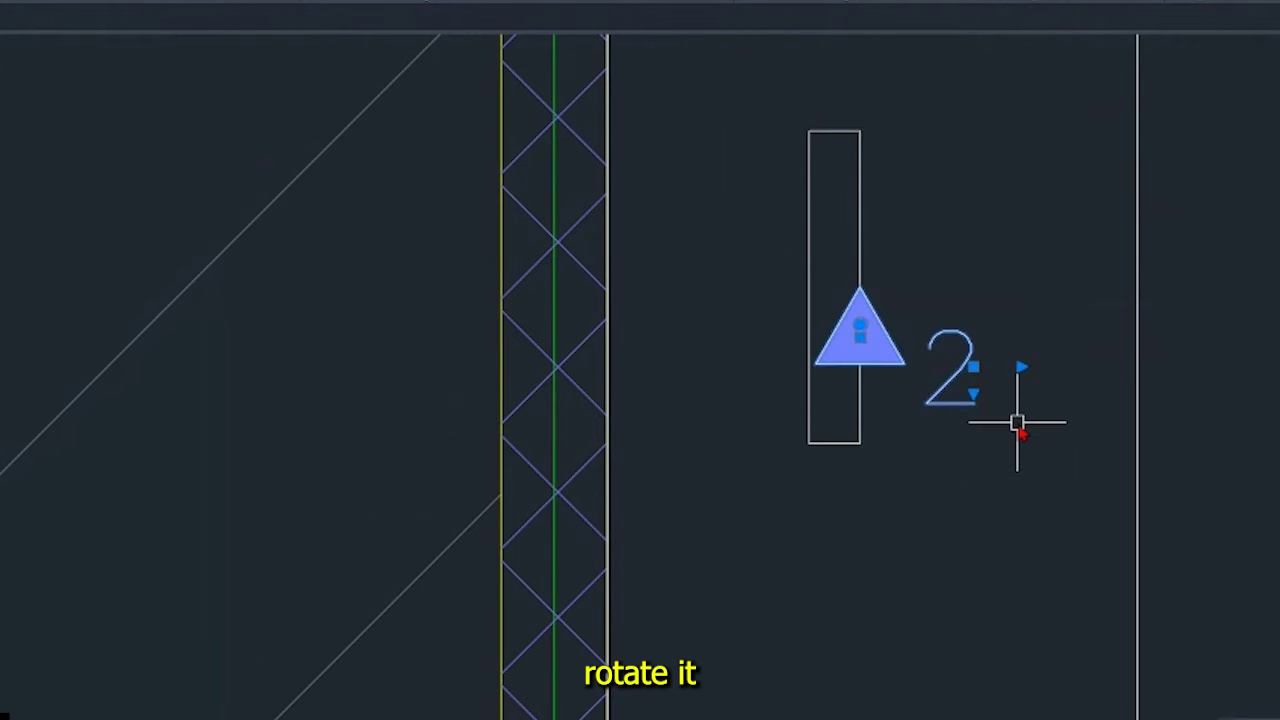
type("RO")
key("Return")
left_click(860, 287)
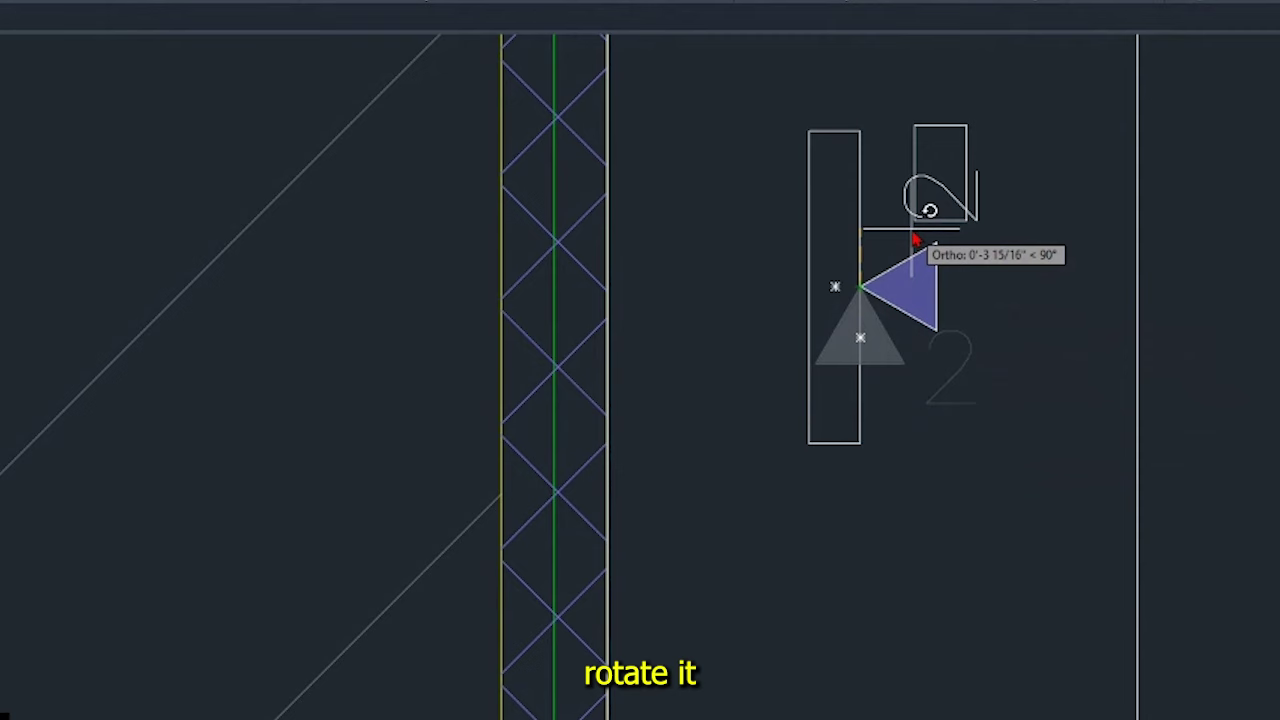
left_click(914, 236)
- Move the symbol's number 2 below and beside the triangle, and rotate it 270° so it reads horizontally
mouse_move(991, 280)
middle_mouse_down()
mouse_move(963, 317)
mouse_move(745, 440)
middle_mouse_up()
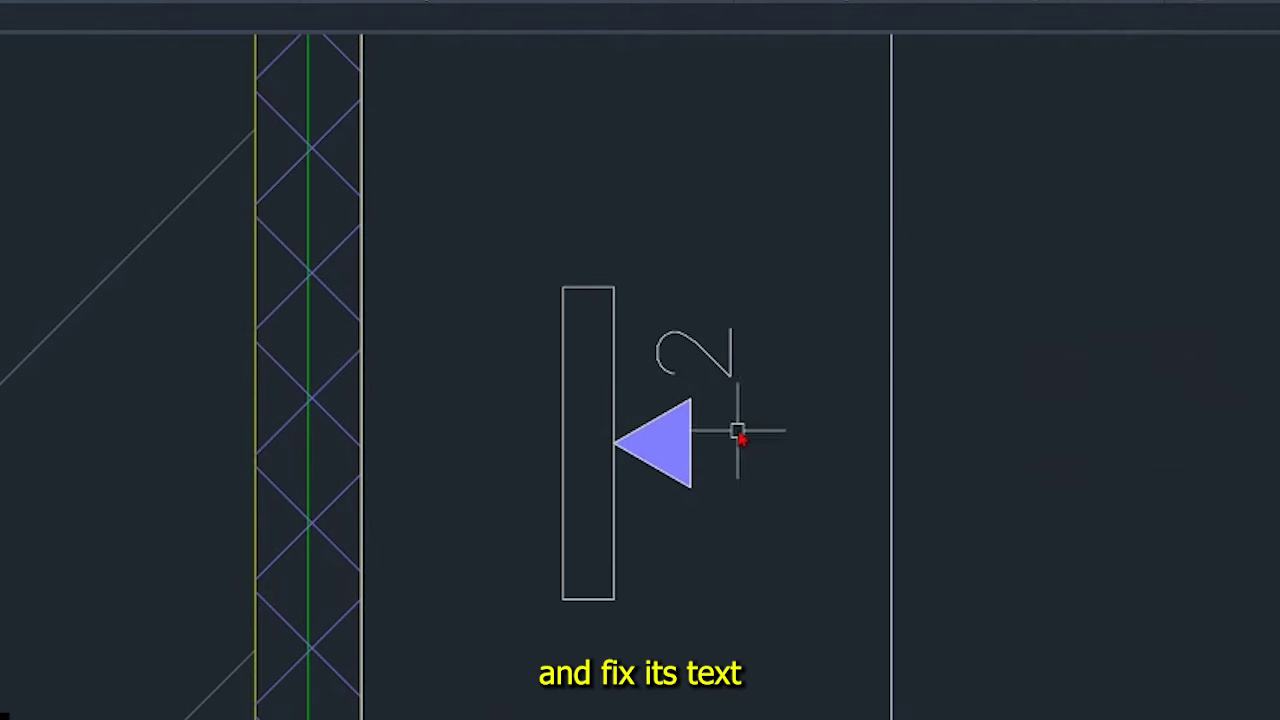
left_click(722, 365)
left_click(722, 365)
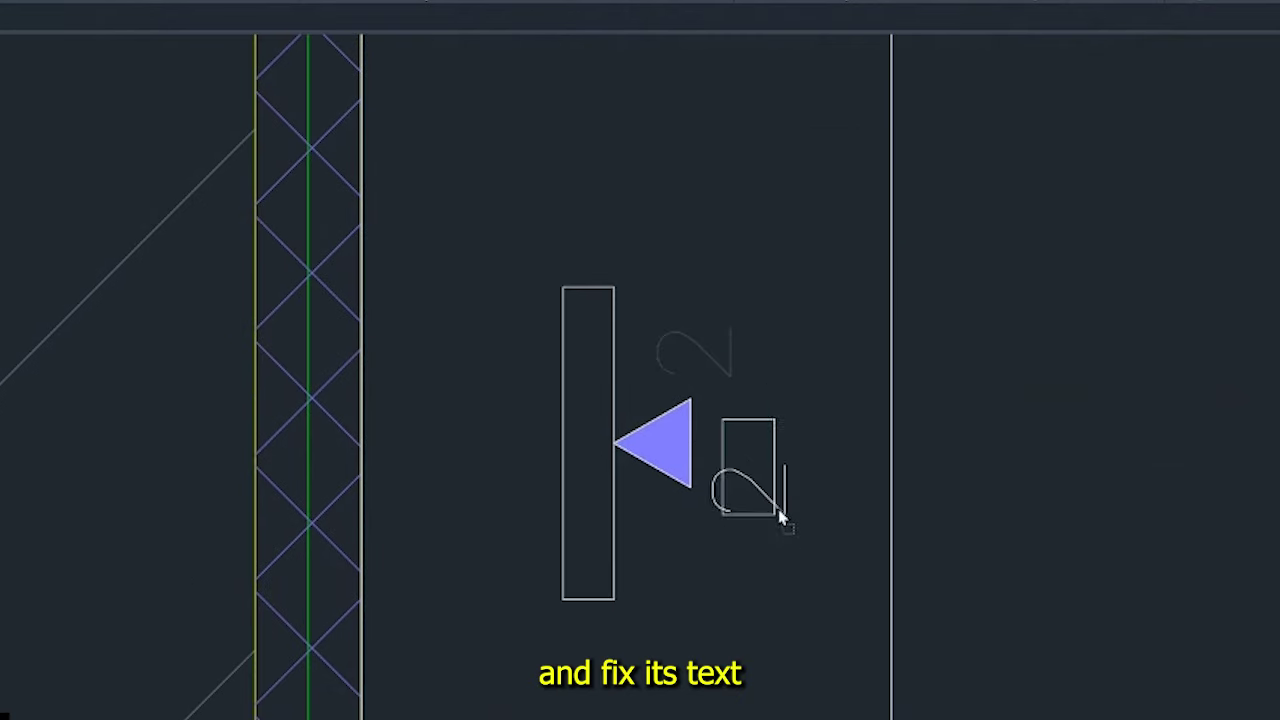
left_click(773, 522)
type("ro")
key("Return")
left_click(773, 522)
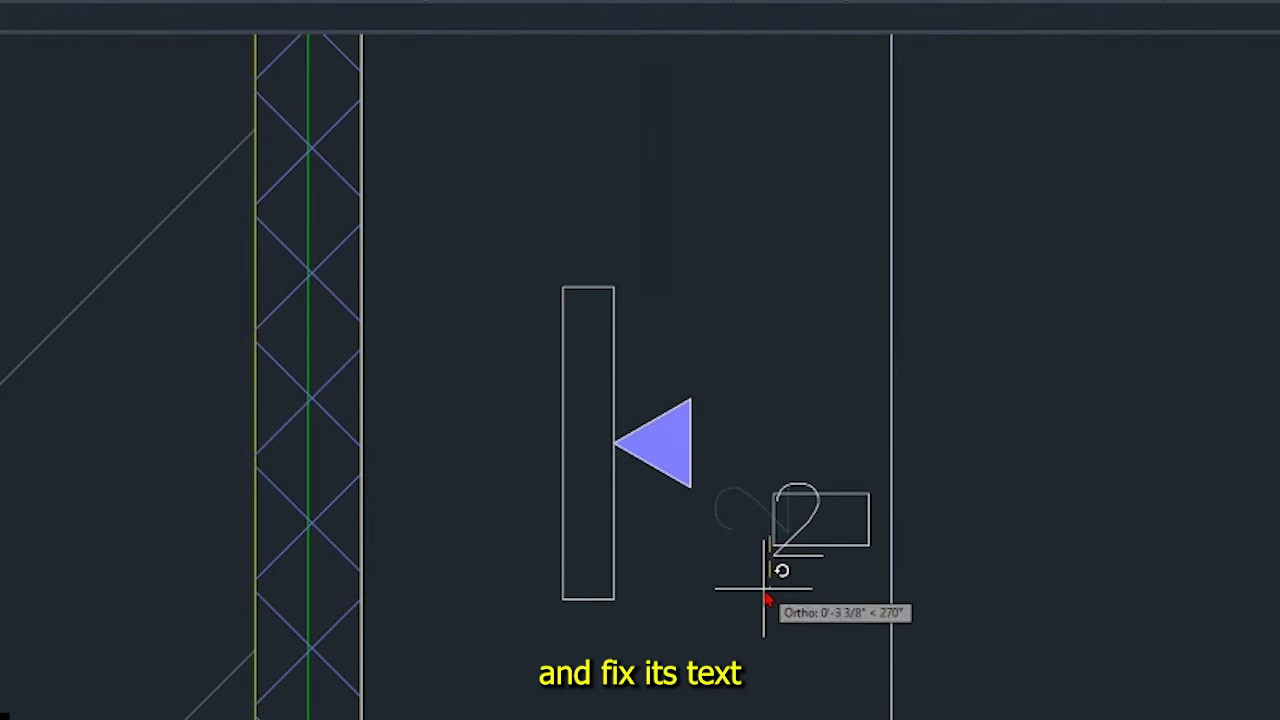
left_click(765, 588)
scroll(683, 609, "down", 2)
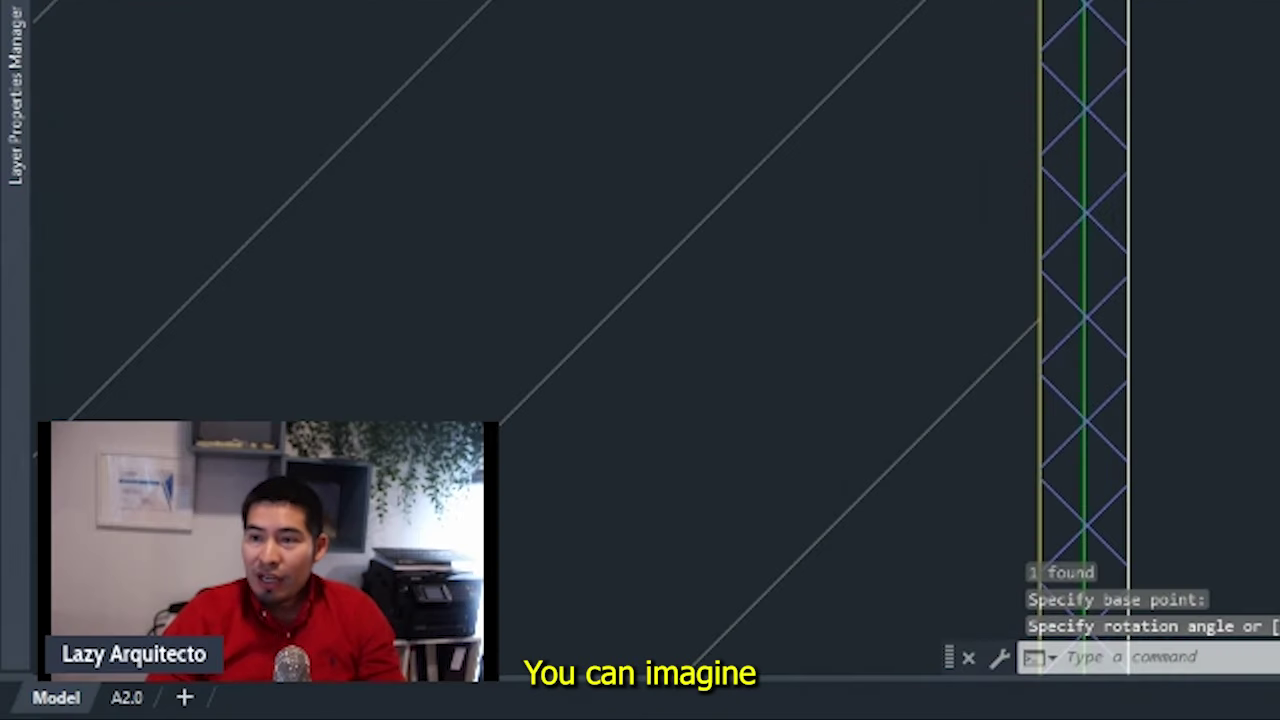
- Move the triangle and its number 2 together slightly away from the narrow rectangle's edge
middle_click_drag(760, 300, 565, 300)
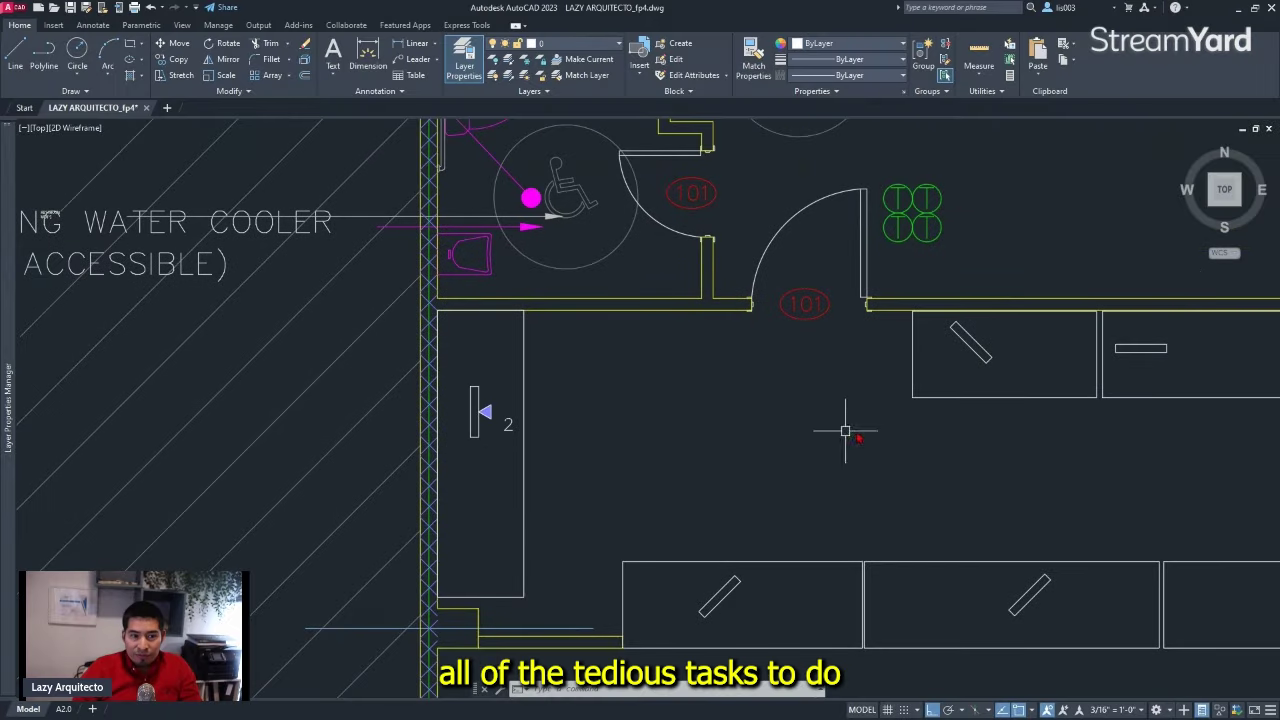
mouse_move(845, 432)
middle_mouse_down()
mouse_move(760, 386)
mouse_move(777, 377)
mouse_move(706, 270)
middle_mouse_up()
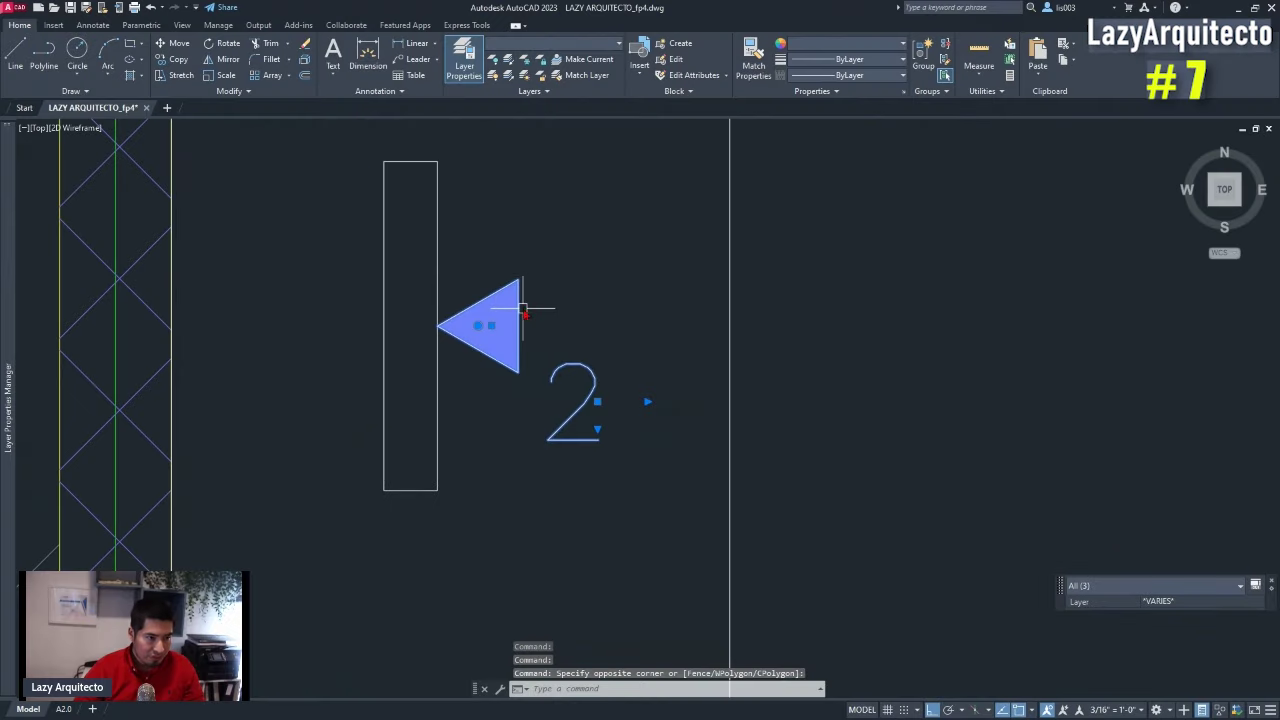
mouse_move(520, 297)
left_mouse_down()
mouse_move(543, 294)
mouse_move(541, 311)
left_mouse_up()
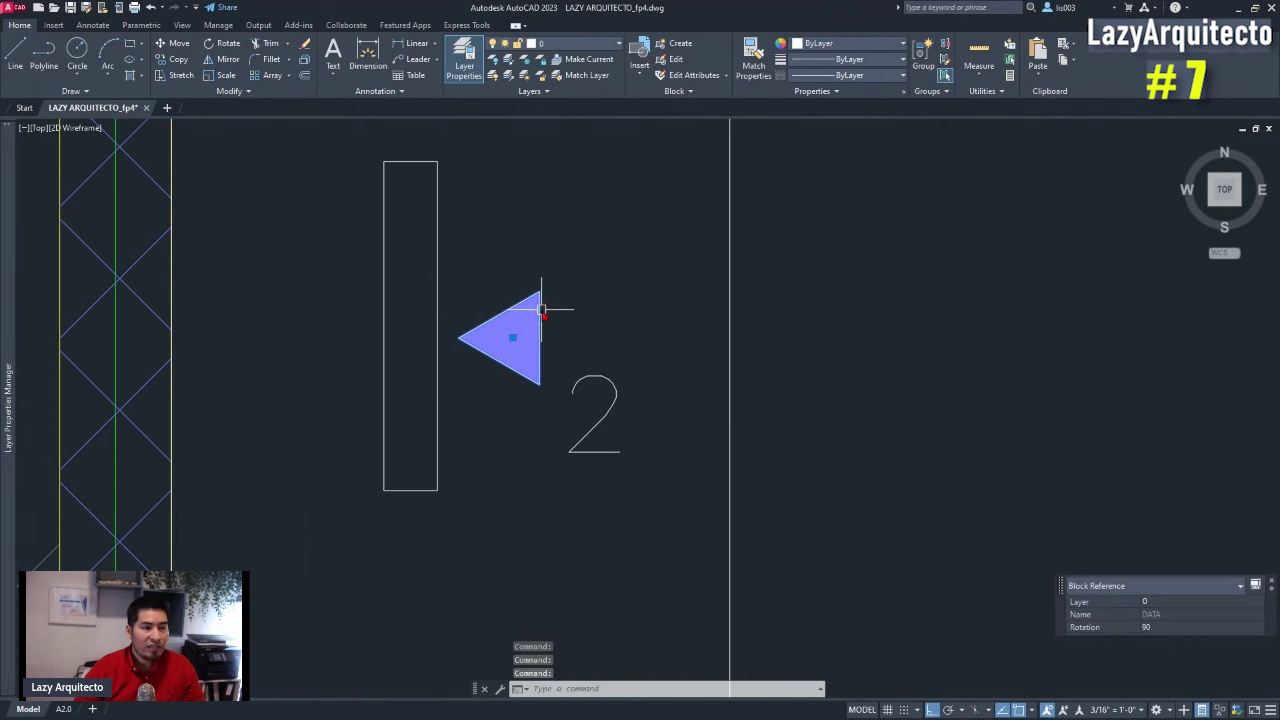
key("Escape")
left_click(621, 473)
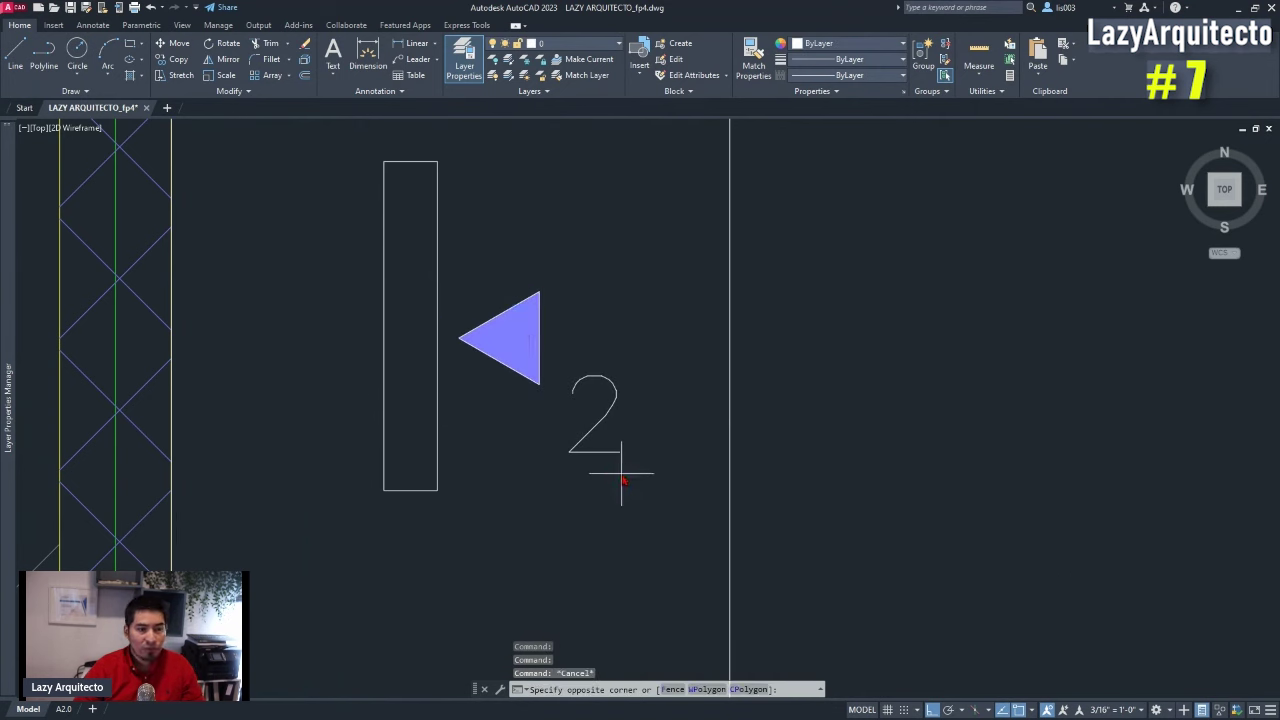
left_click(531, 261)
key("Escape")
- Define the triangle and number as a block named DATA_SYM, with its base point 1 1/4" in front of the triangle's tip
scroll(518, 380, "down", 2)
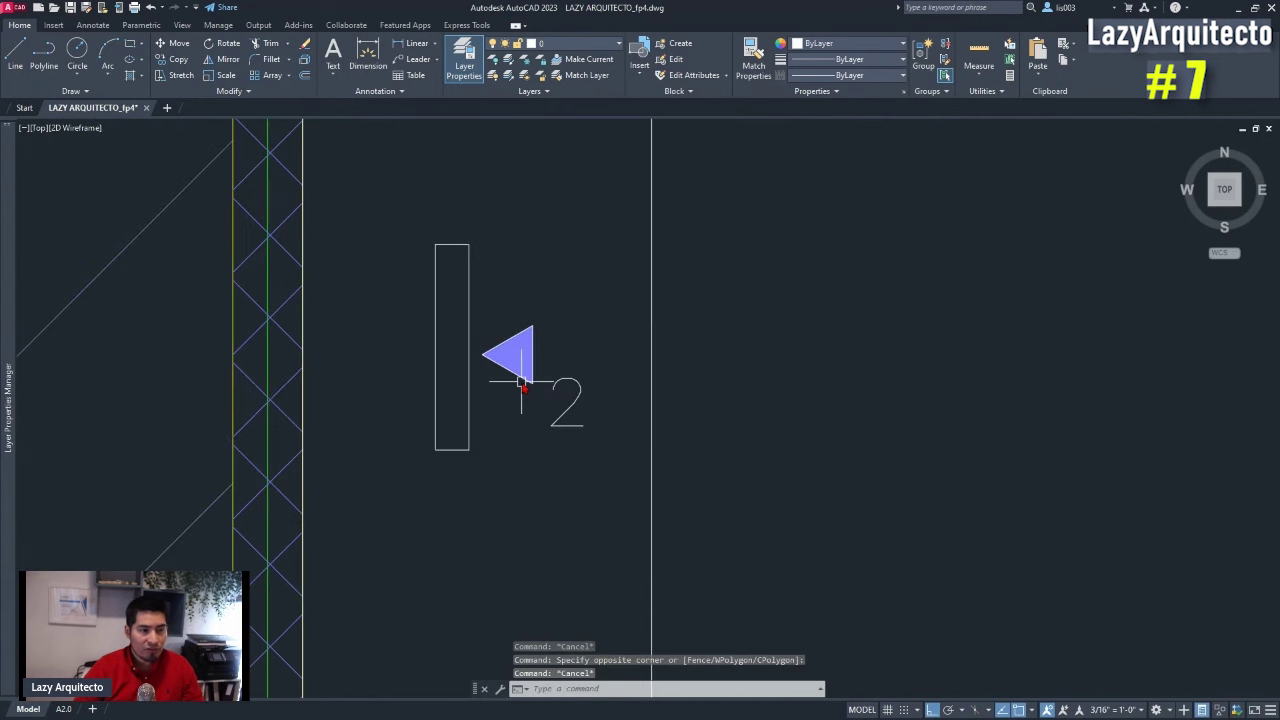
scroll(521, 390, "down", 1)
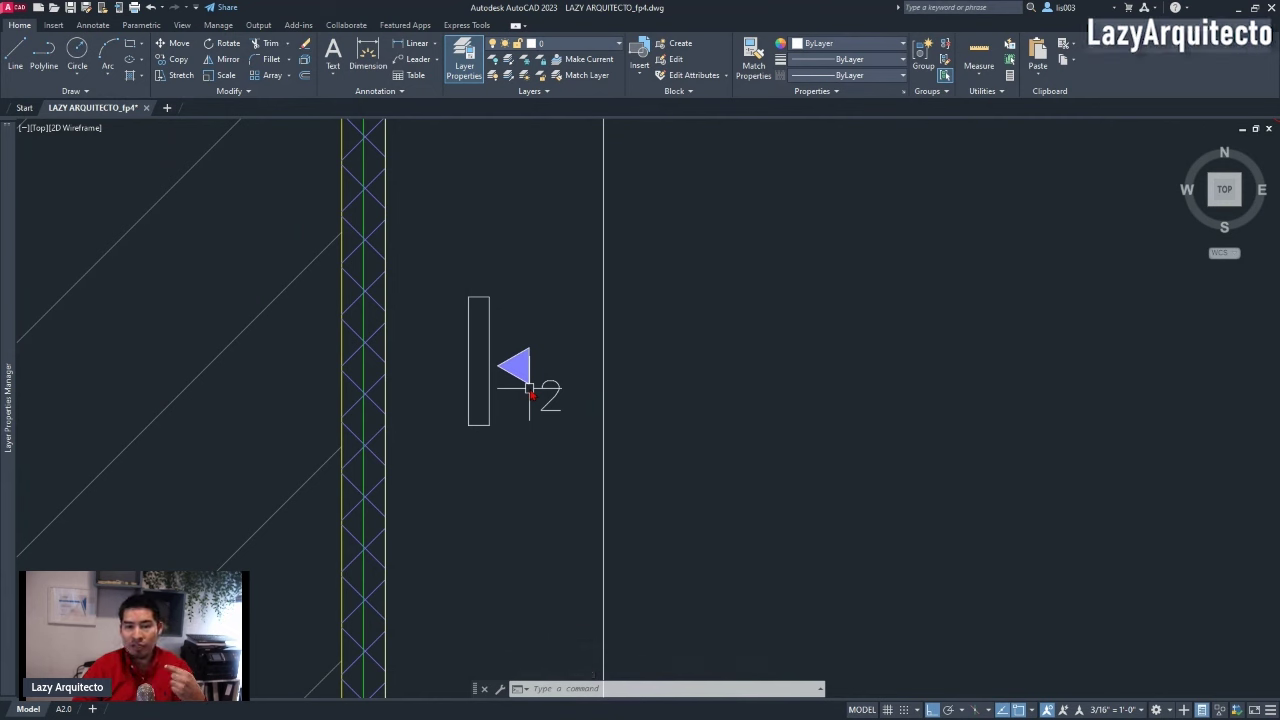
scroll(423, 321, "down", 3)
scroll(427, 332, "up", 8)
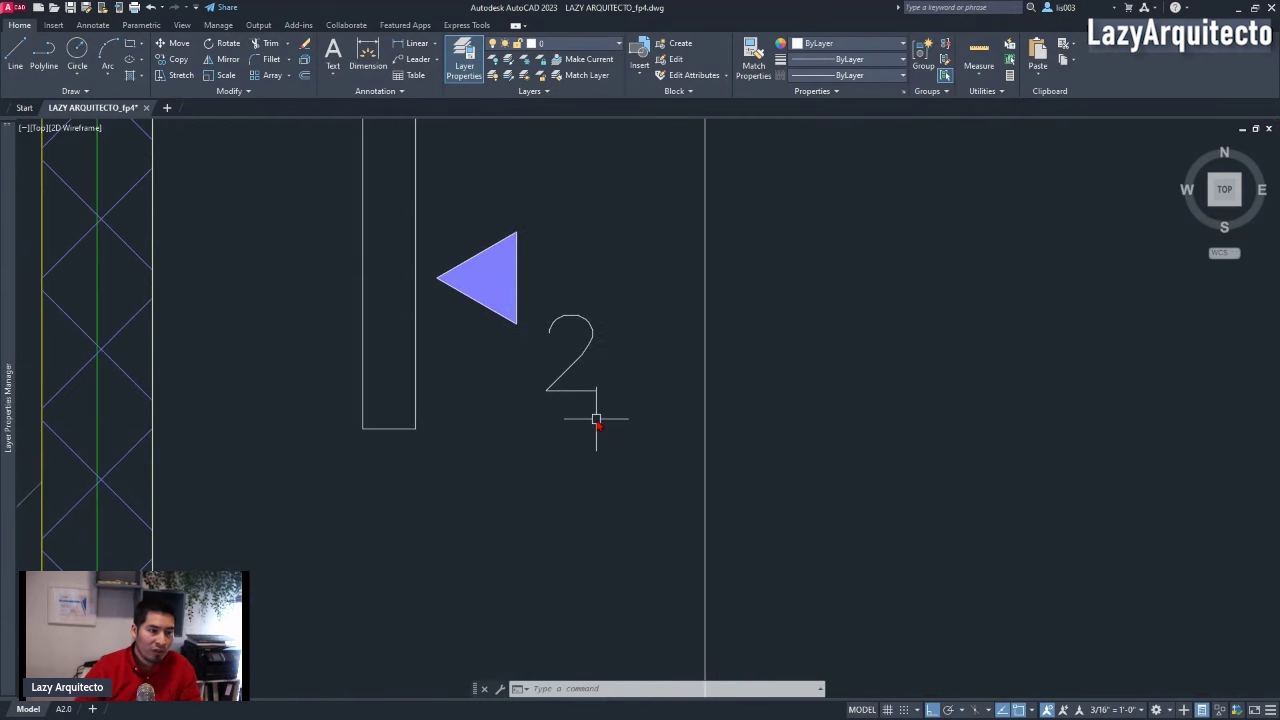
left_click(596, 420)
left_click(445, 223)
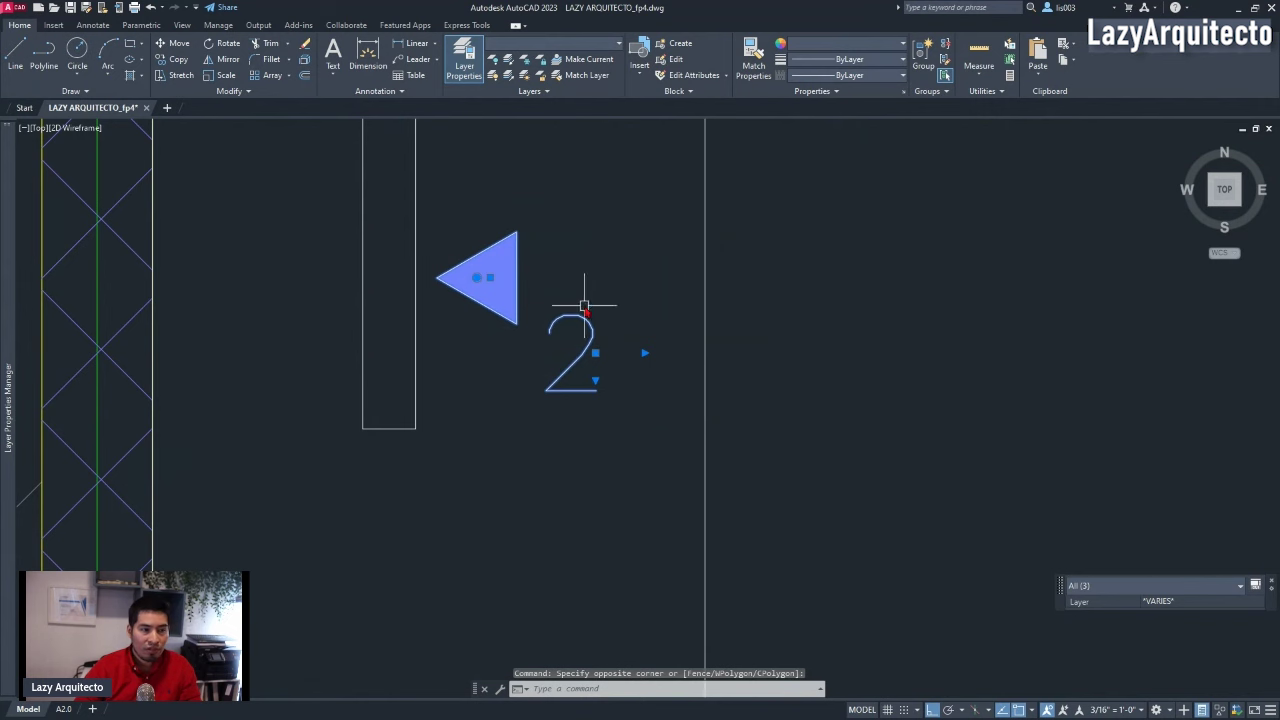
type("B")
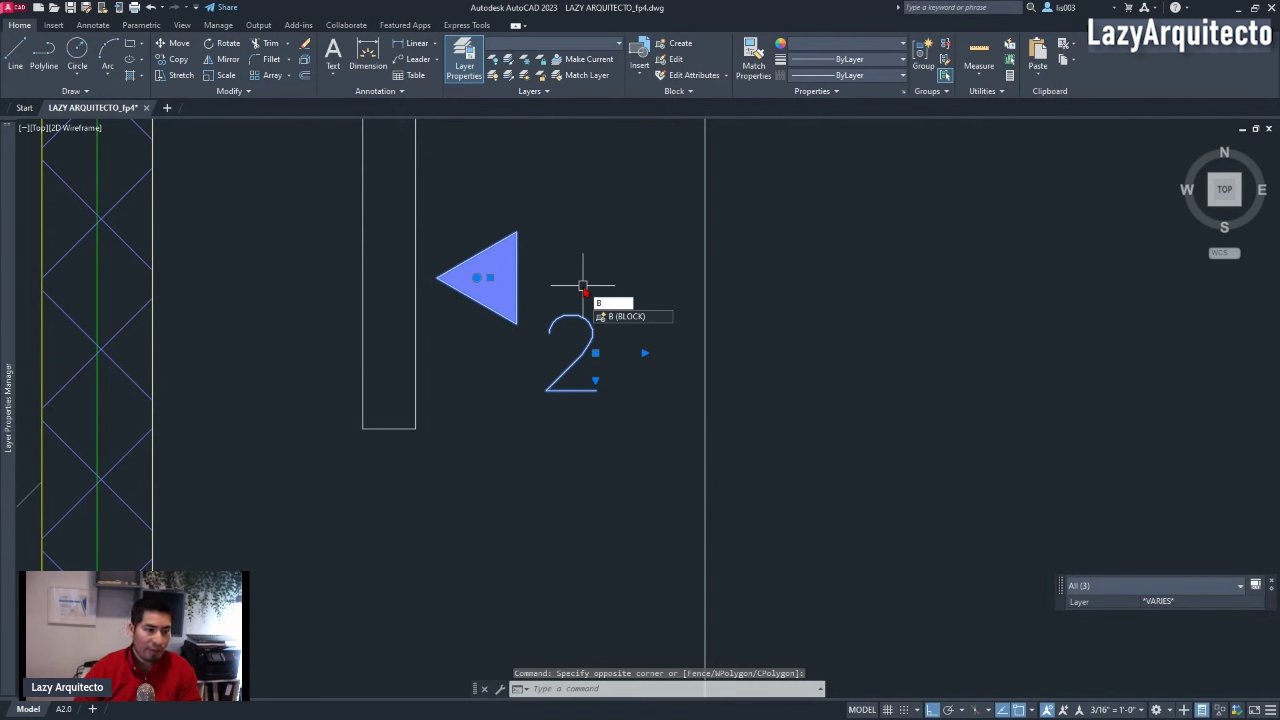
key("Return")
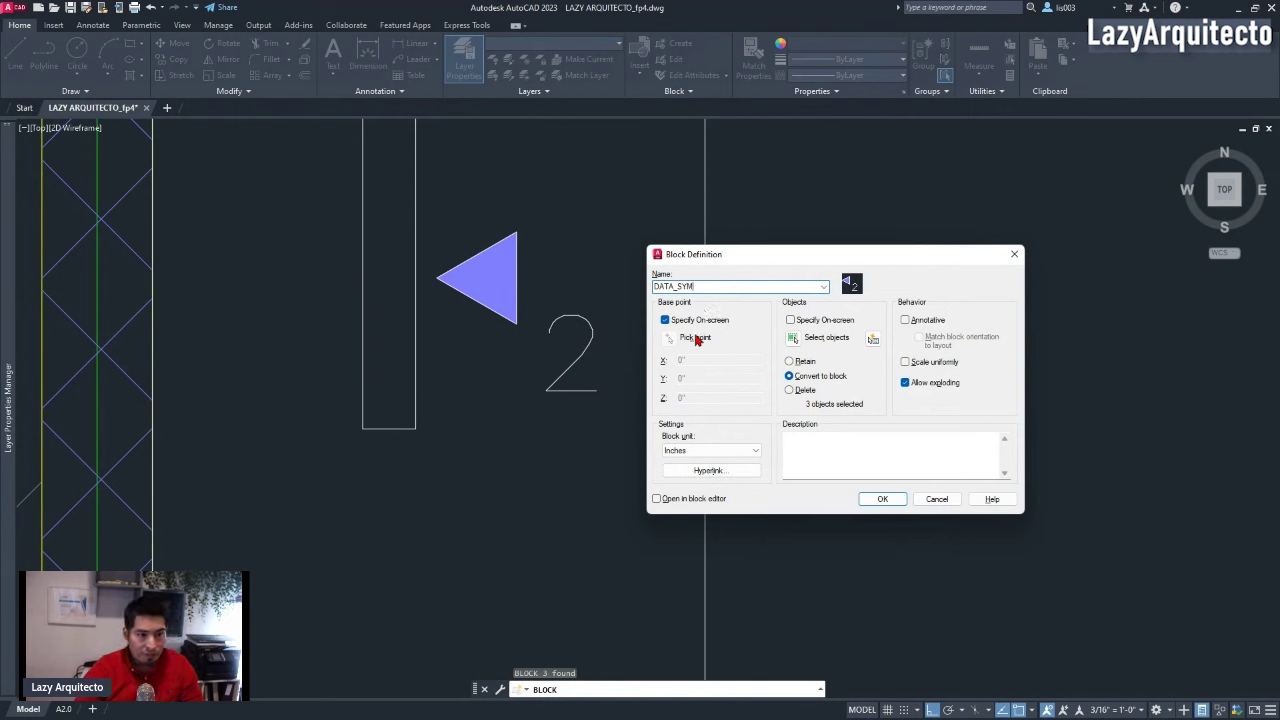
left_click(883, 500)
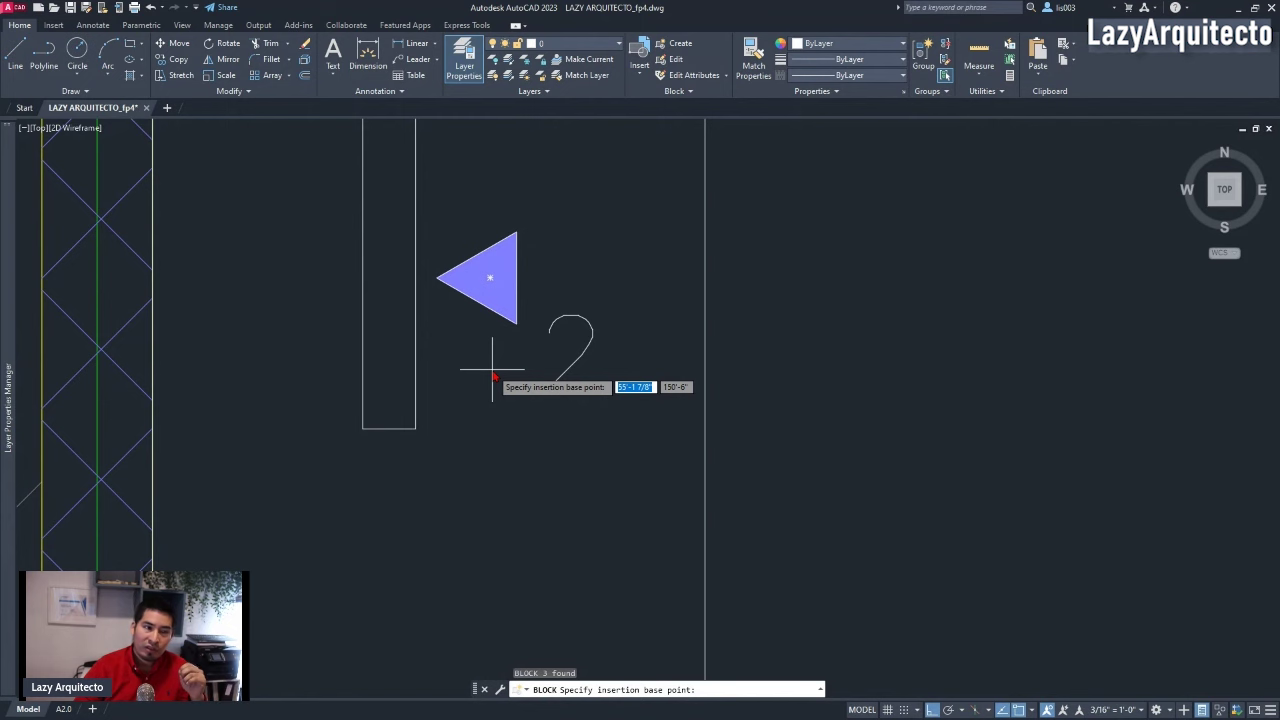
scroll(430, 250, "up", 4)
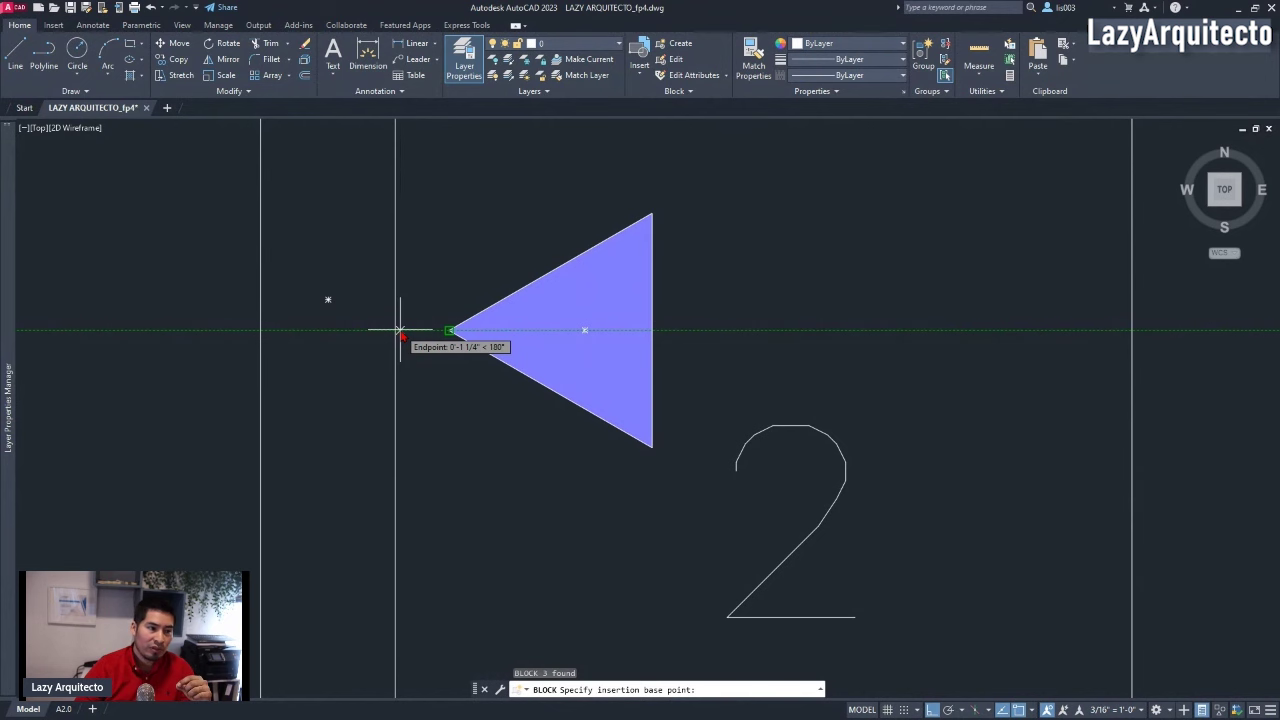
left_click(400, 331)
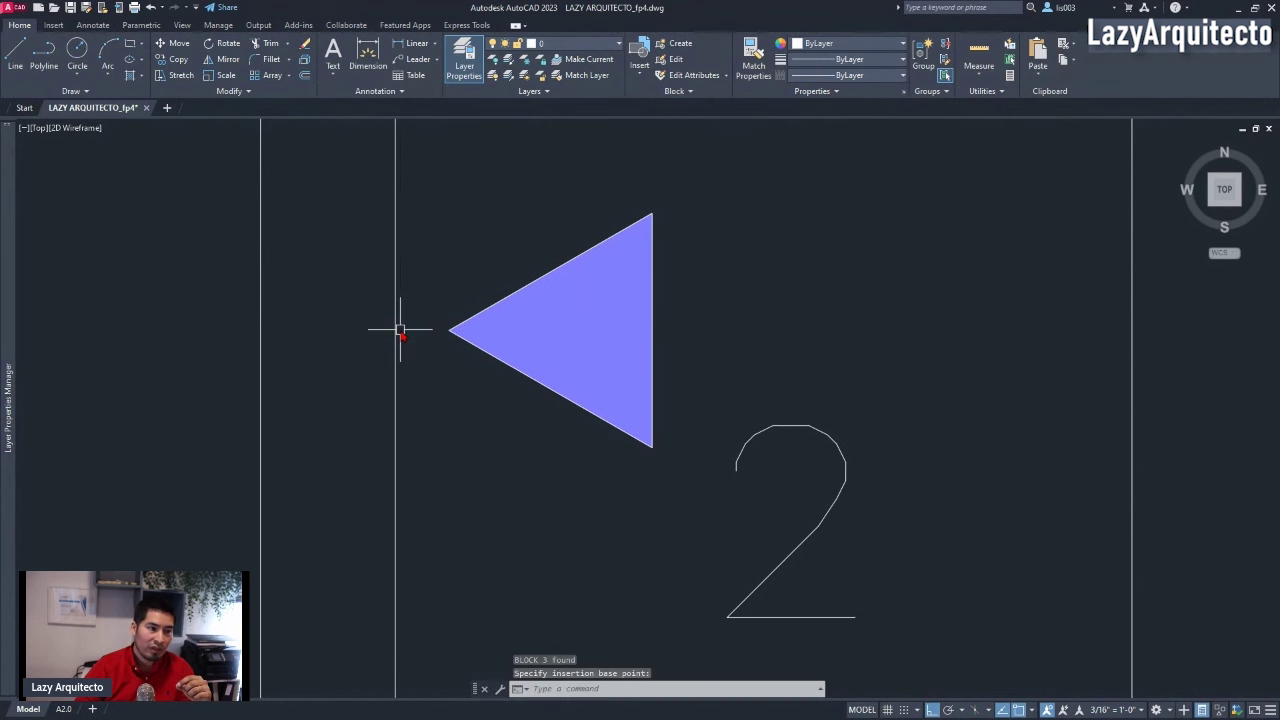
- Move the DATA_SYM block by its base point to the midpoint of the narrow rectangle's edge facing the triangle
left_click(450, 331)
scroll(420, 335, "down", 2)
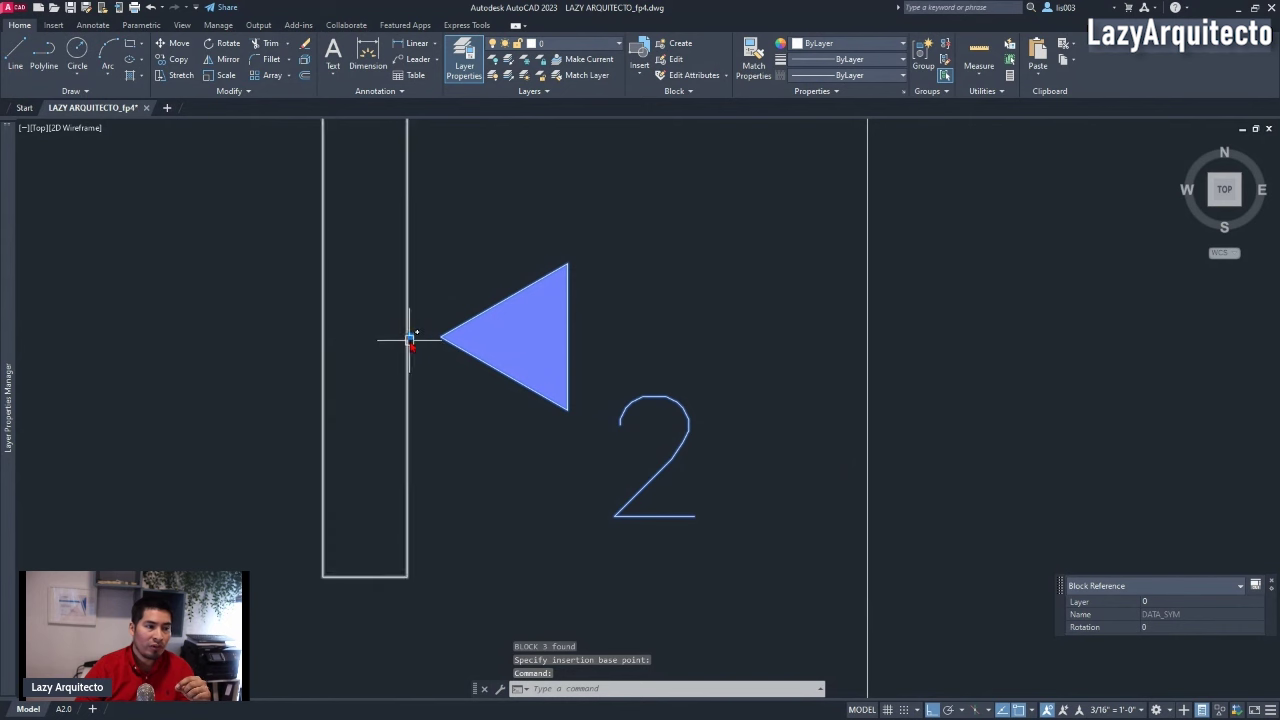
left_click(410, 338)
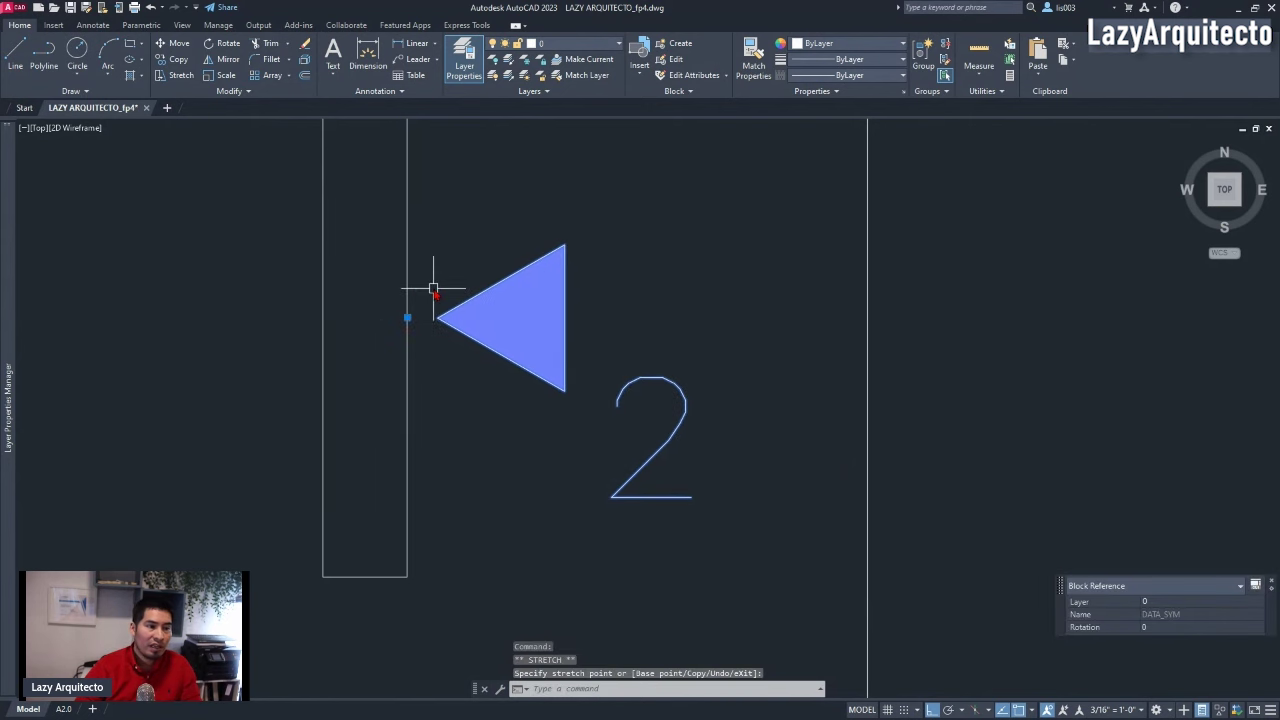
key("Escape")
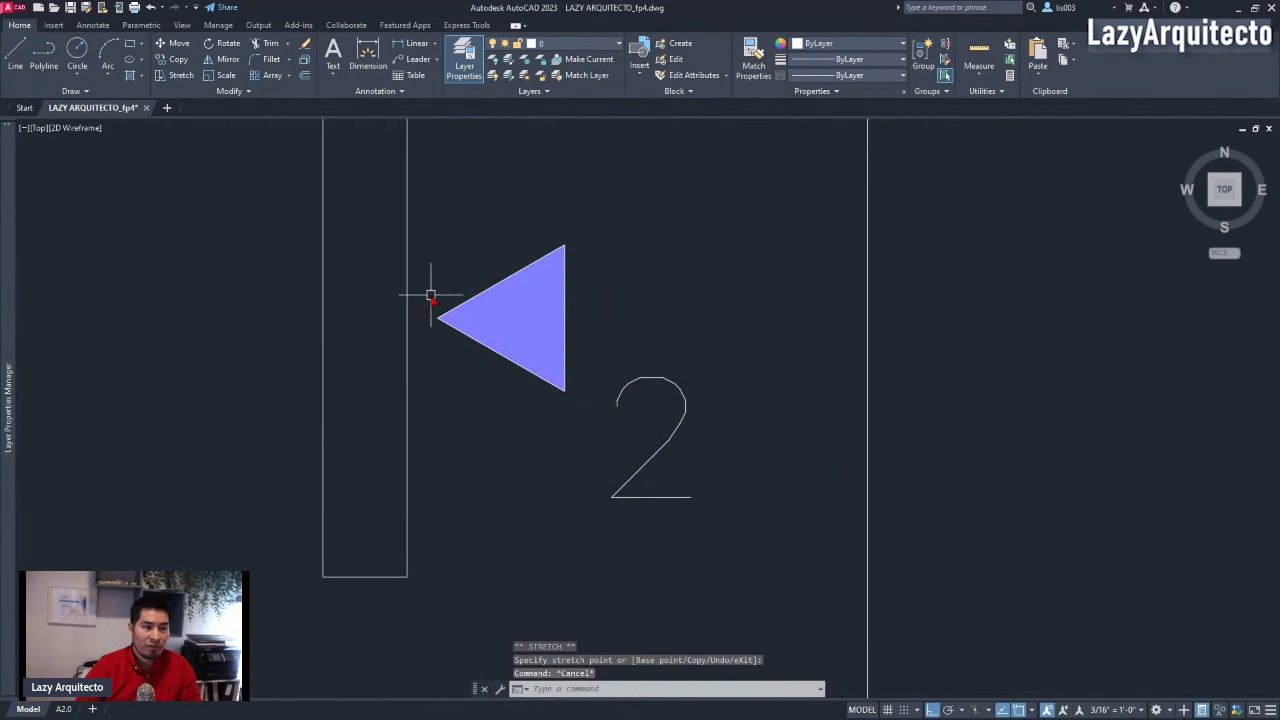
left_click(523, 357)
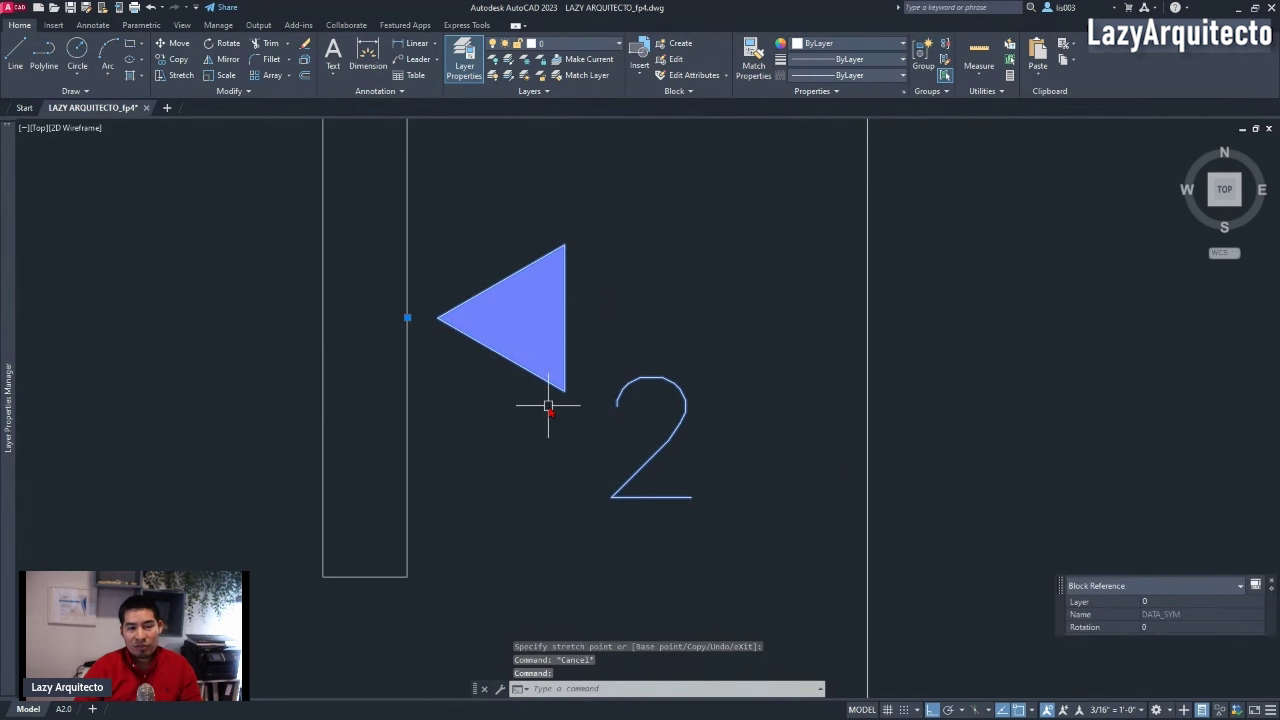
scroll(549, 411, "down", 3)
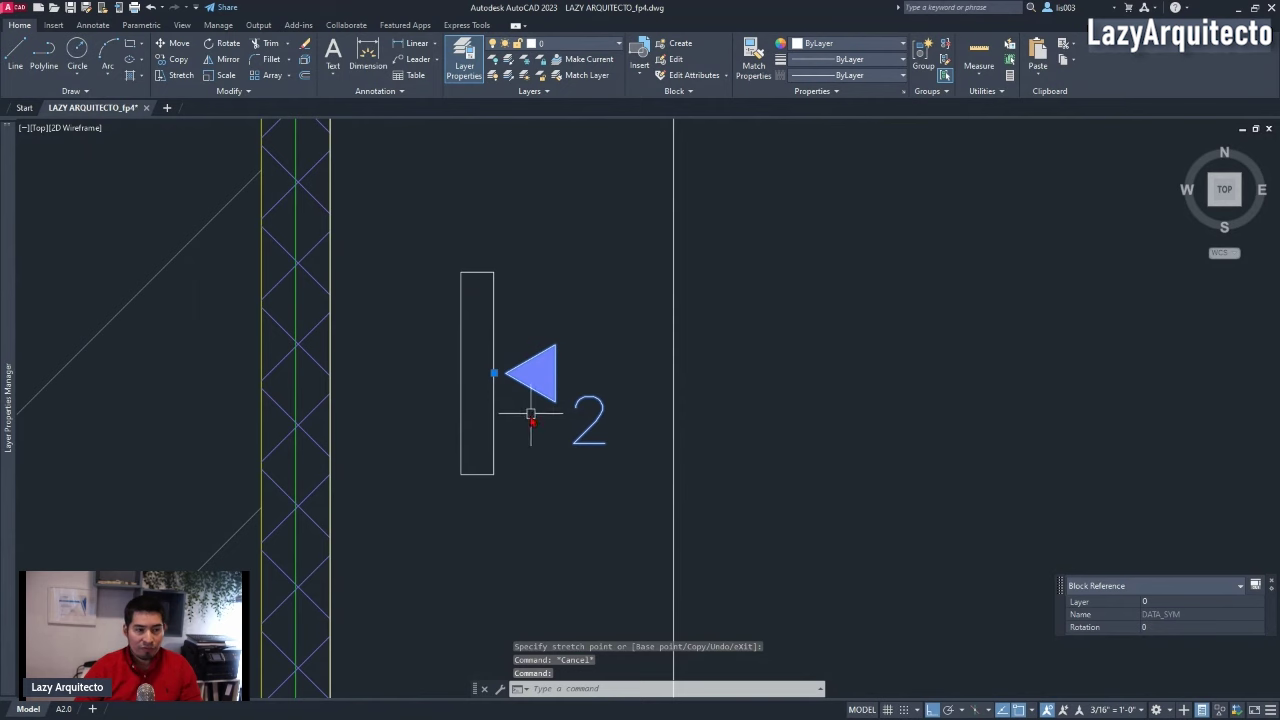
scroll(531, 414, "down", 4)
middle_click_drag(586, 410, 371, 413)
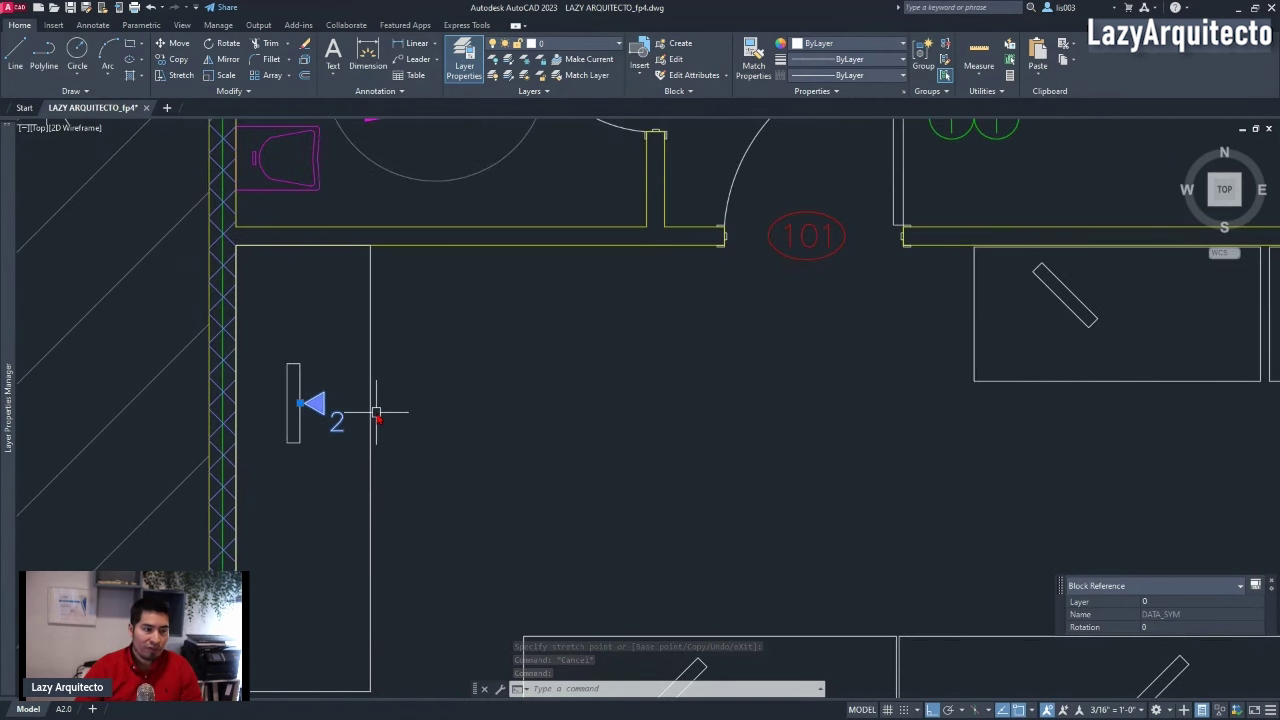
scroll(296, 415, "up", 4)
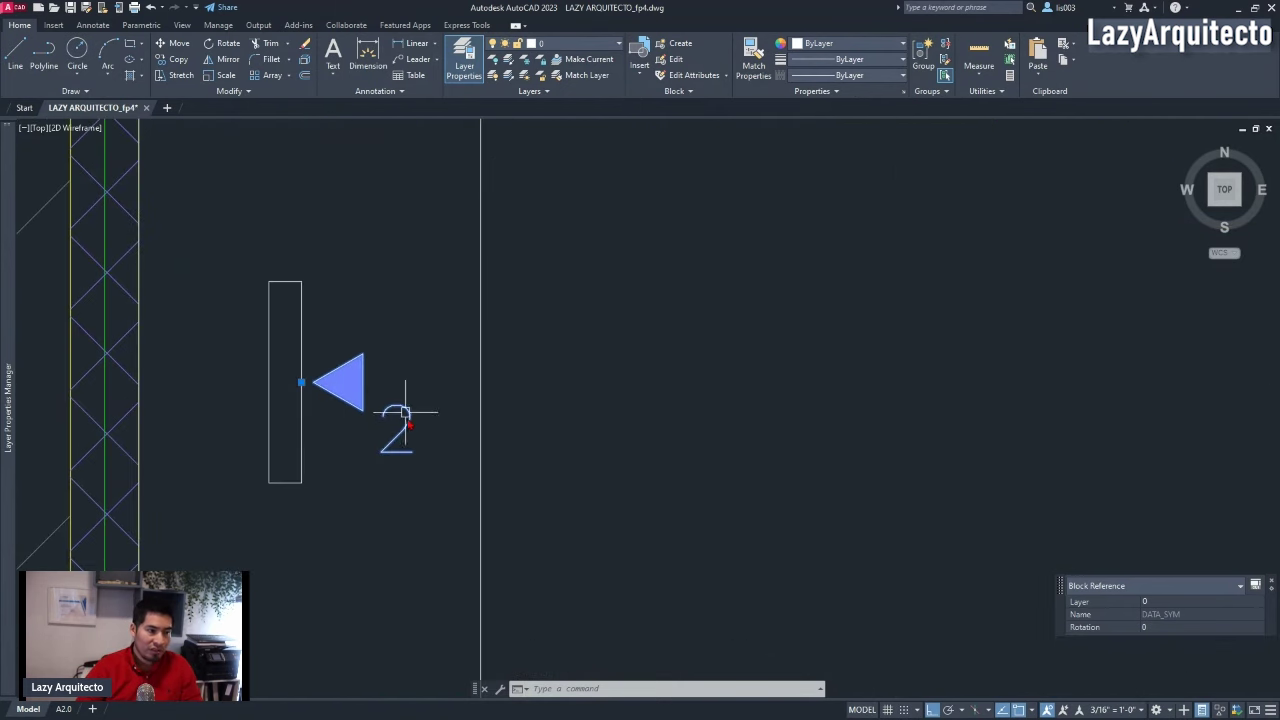
scroll(341, 411, "down", 3)
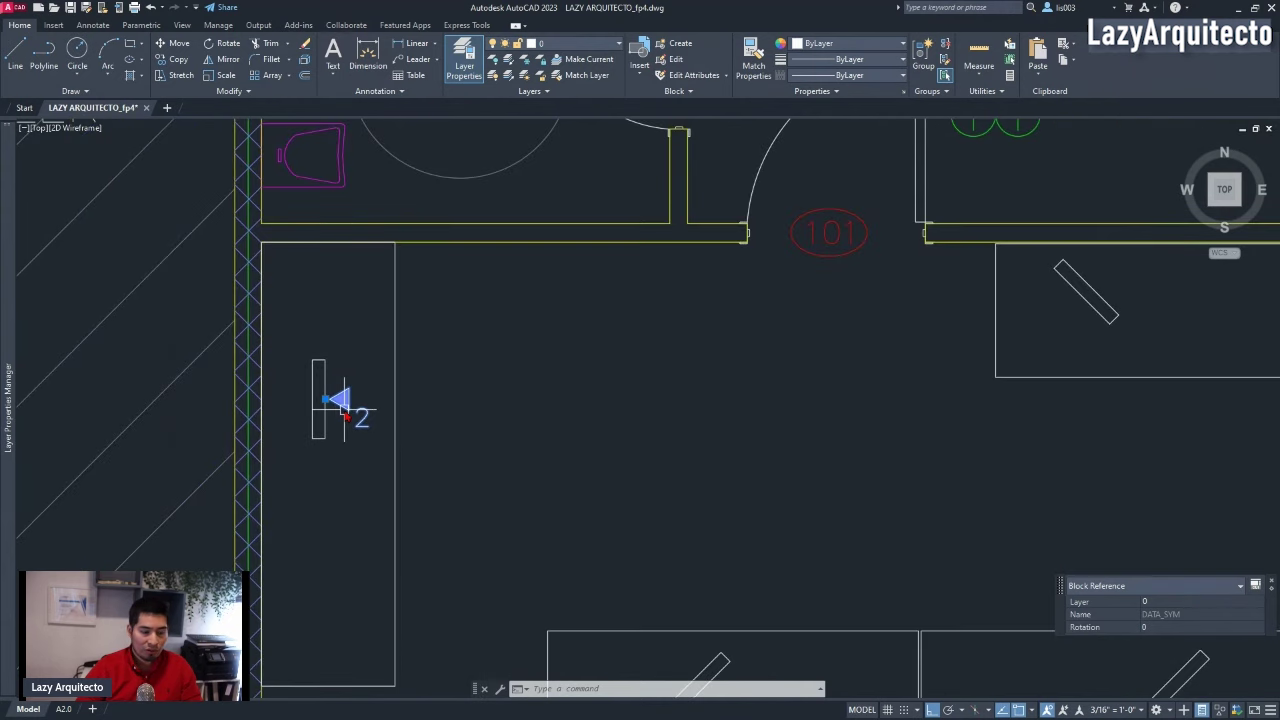
scroll(341, 380, "up", 2)
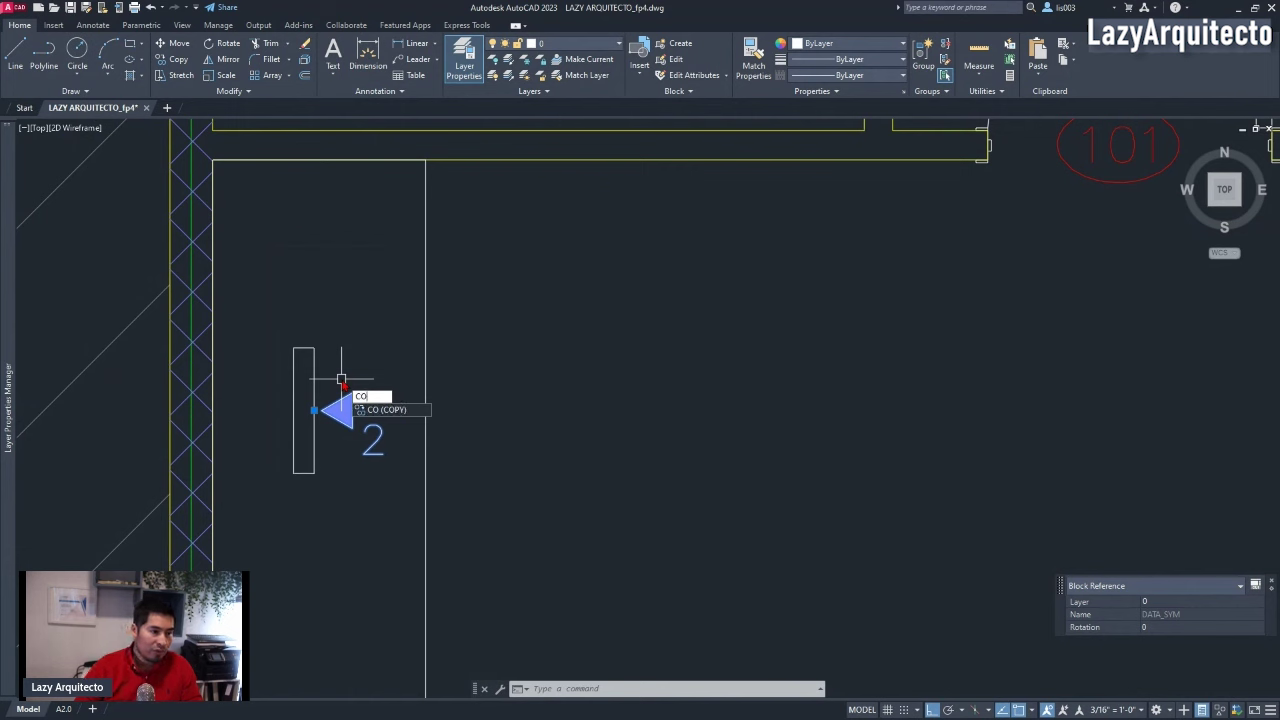
key("Return")
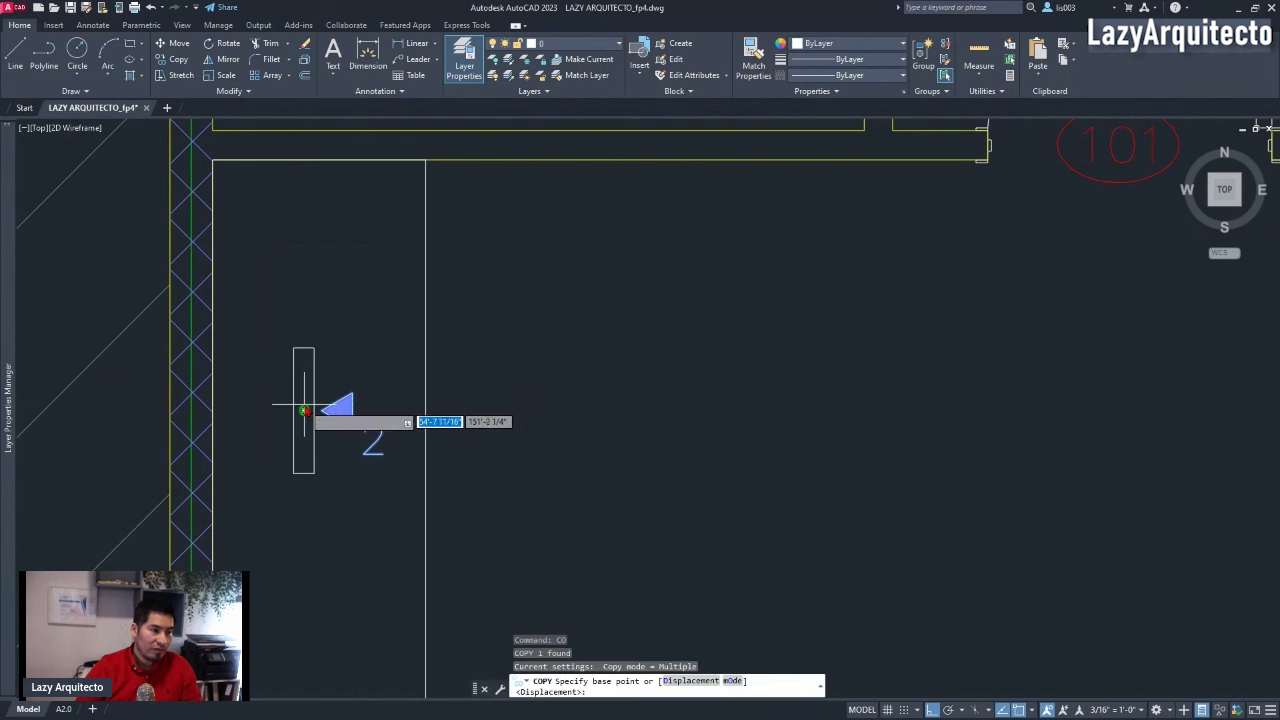
key("Escape")
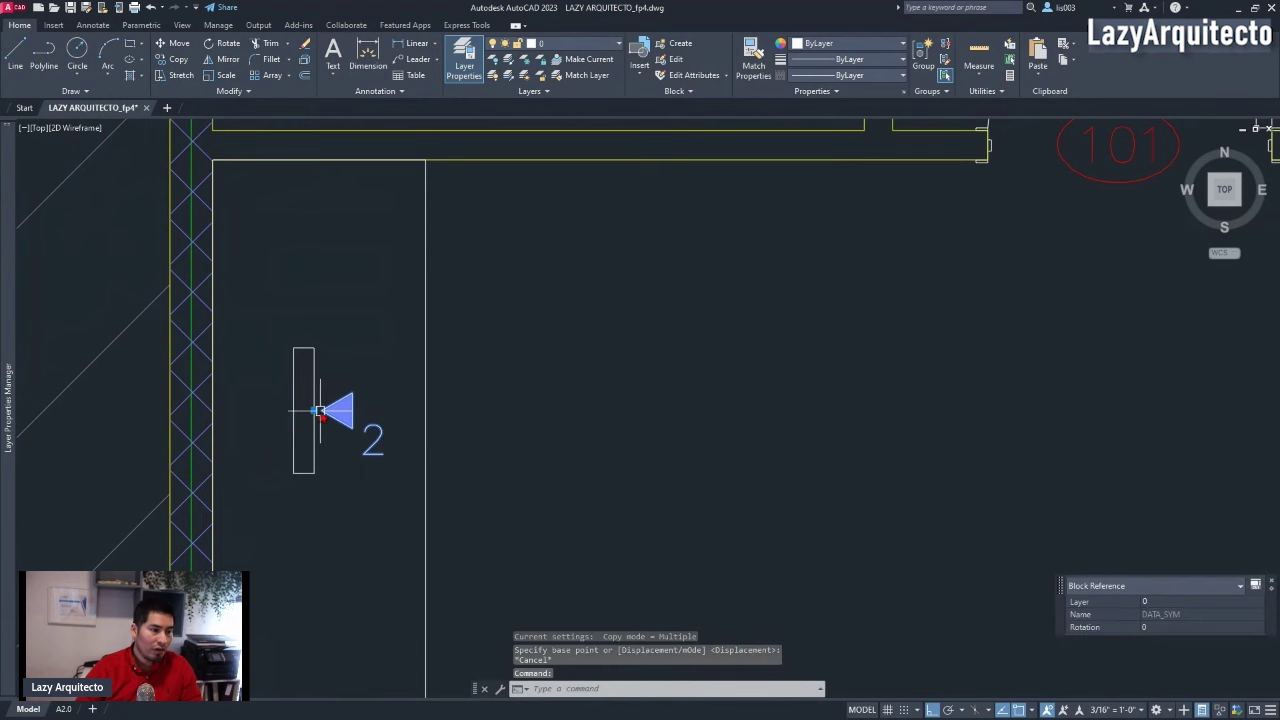
- Copy the DATA_SYM block by its base point to the lower edge midpoint of the horizontal narrow rectangle in the upper middle desk
left_click(318, 410)
scroll(328, 418, "down", 4)
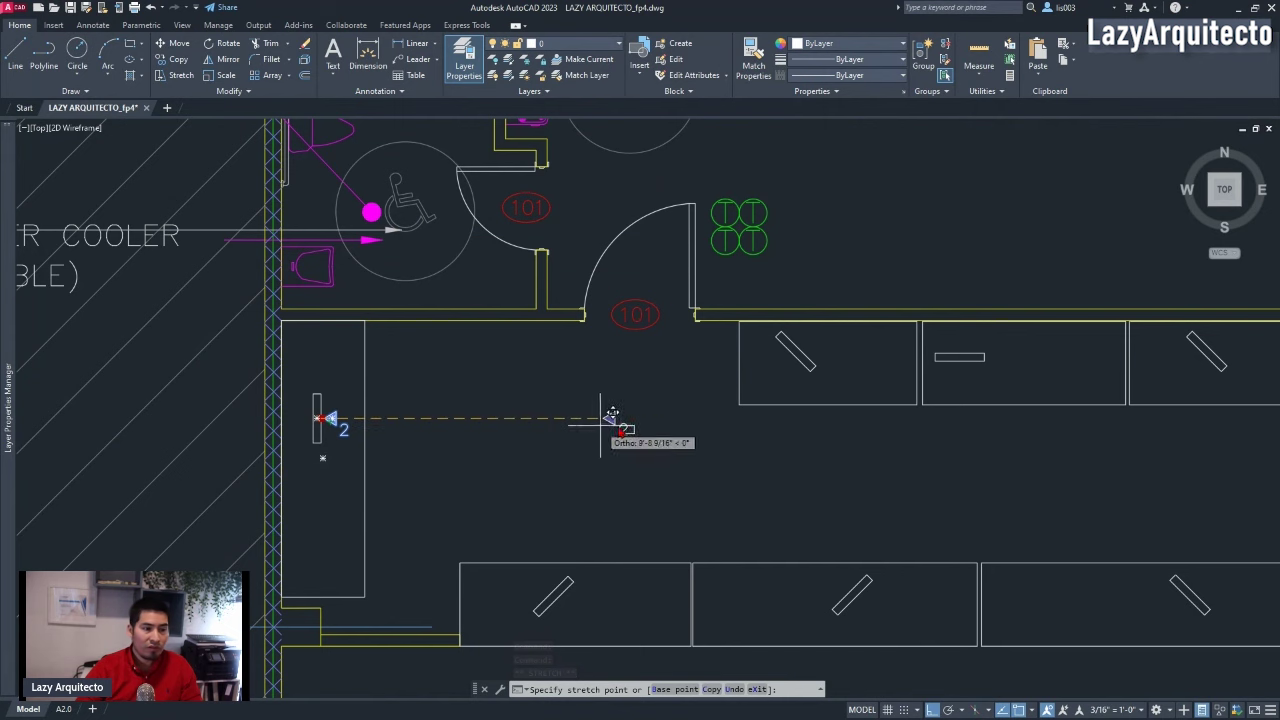
left_click(961, 360, "ctrl")
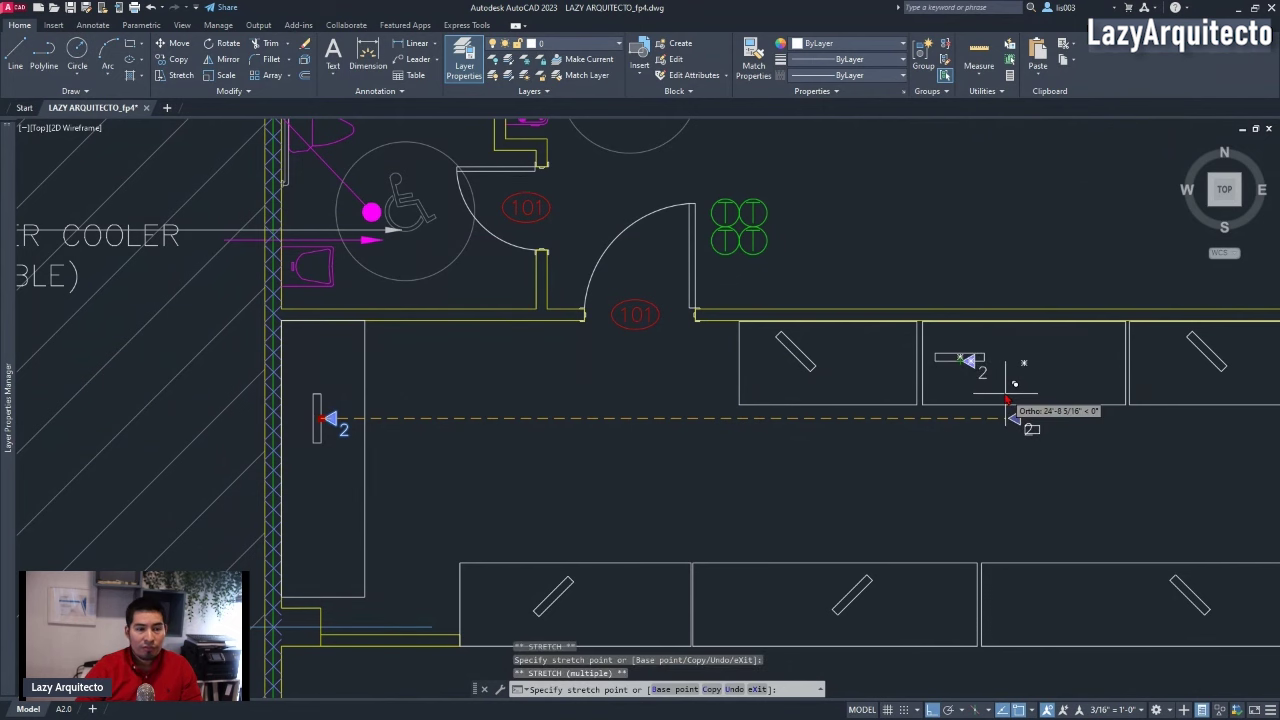
key("Escape")
- Try to rotate the copied DATA_SYM block about the lower edge midpoint of the horizontal narrow rectangle
scroll(988, 368, "up", 6)
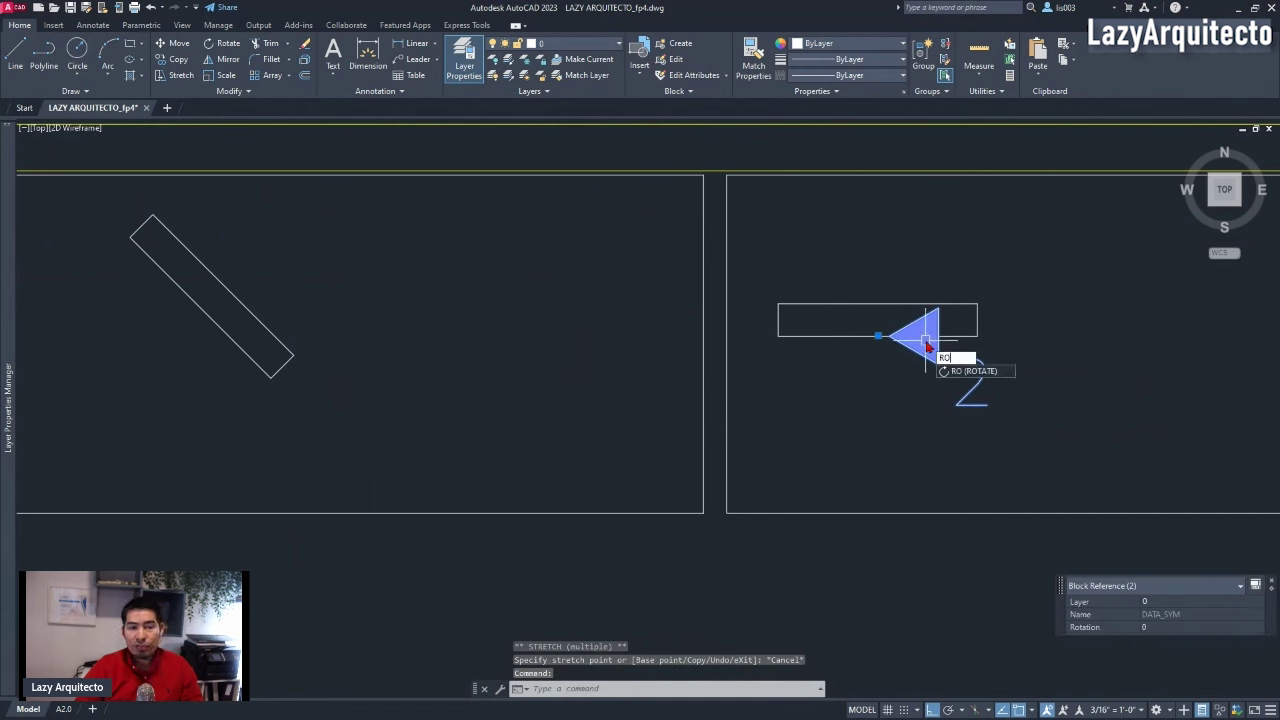
key("Return")
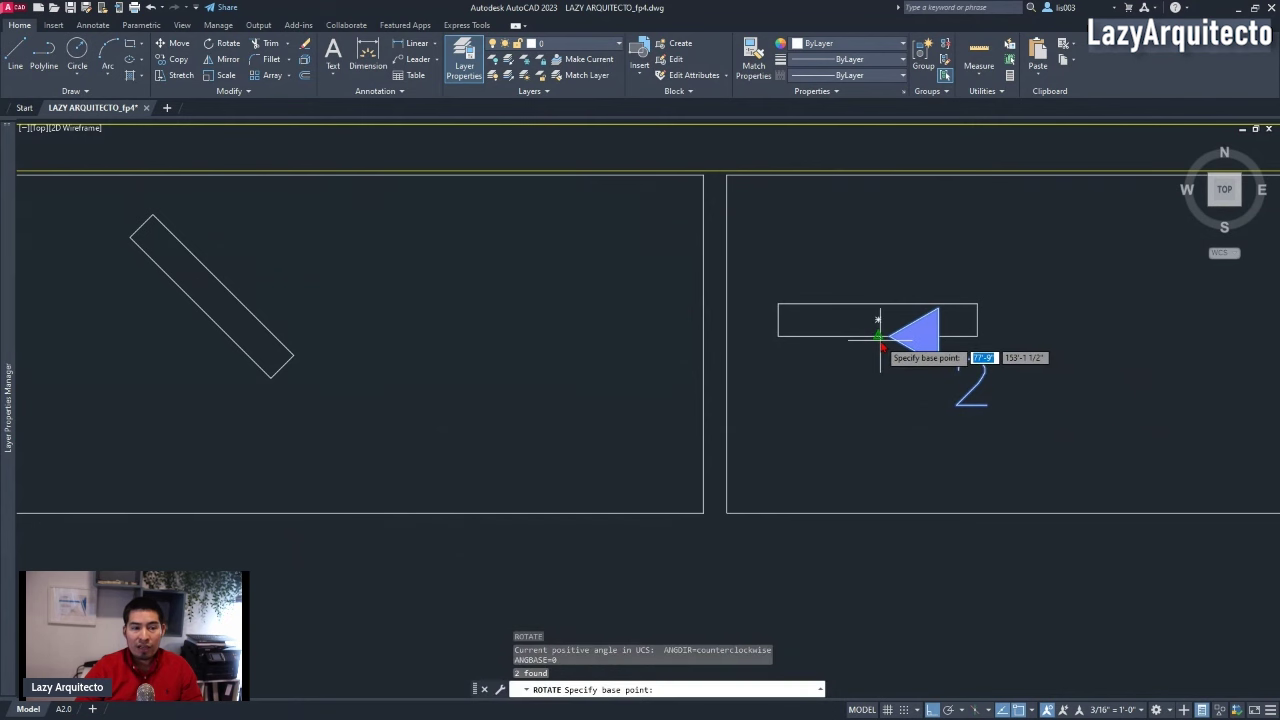
left_click(878, 320)
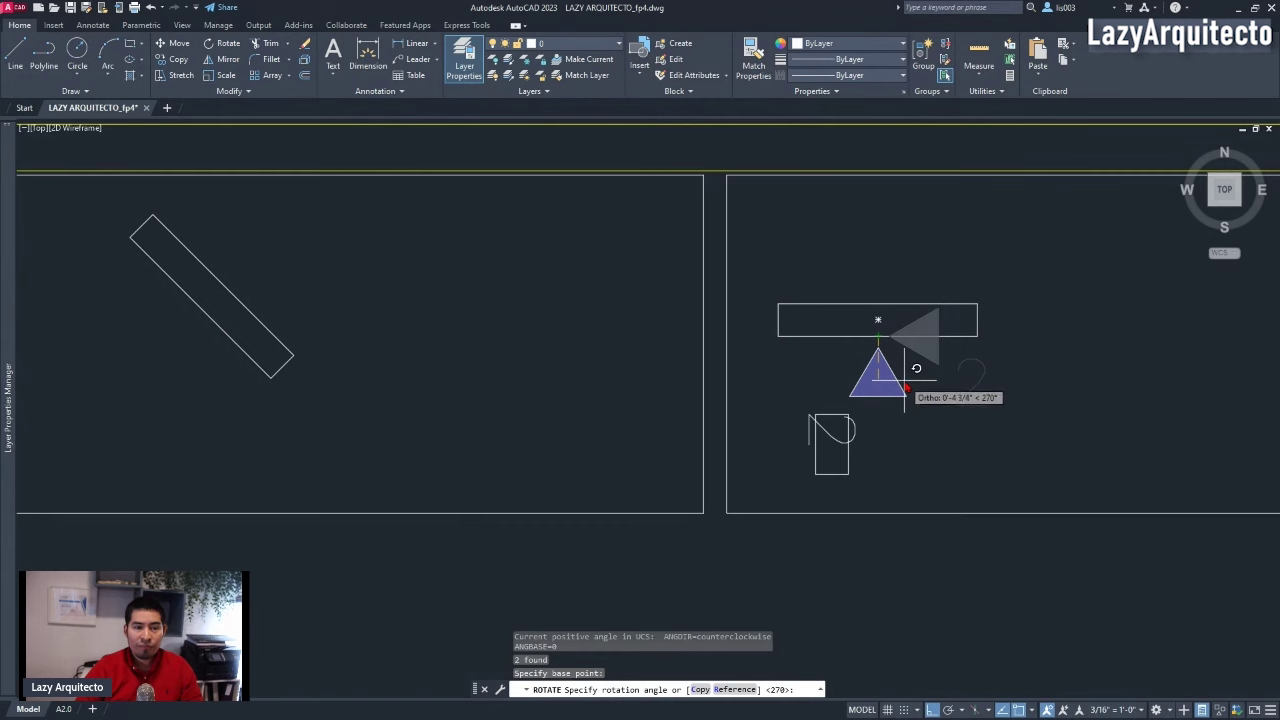
key("Escape")
- Delete the DATA_SYM copy from the horizontal narrow rectangle
scroll(957, 386, "down", 3)
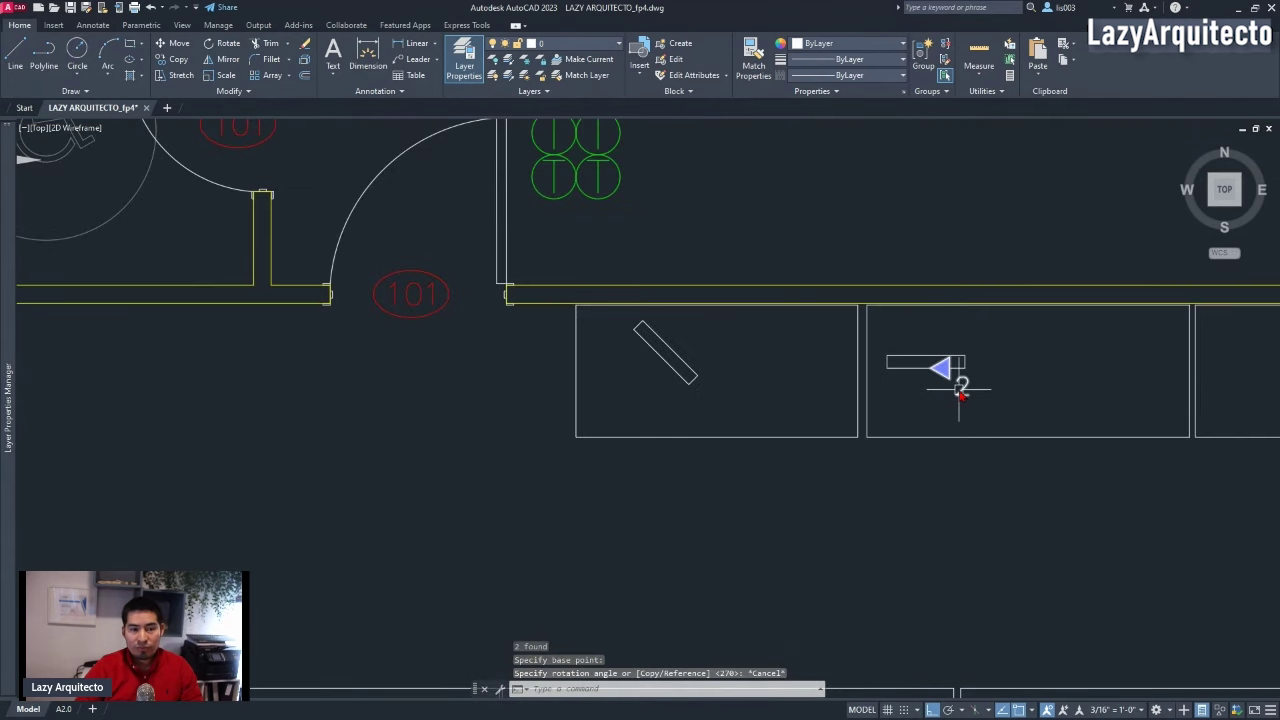
left_click(962, 391)
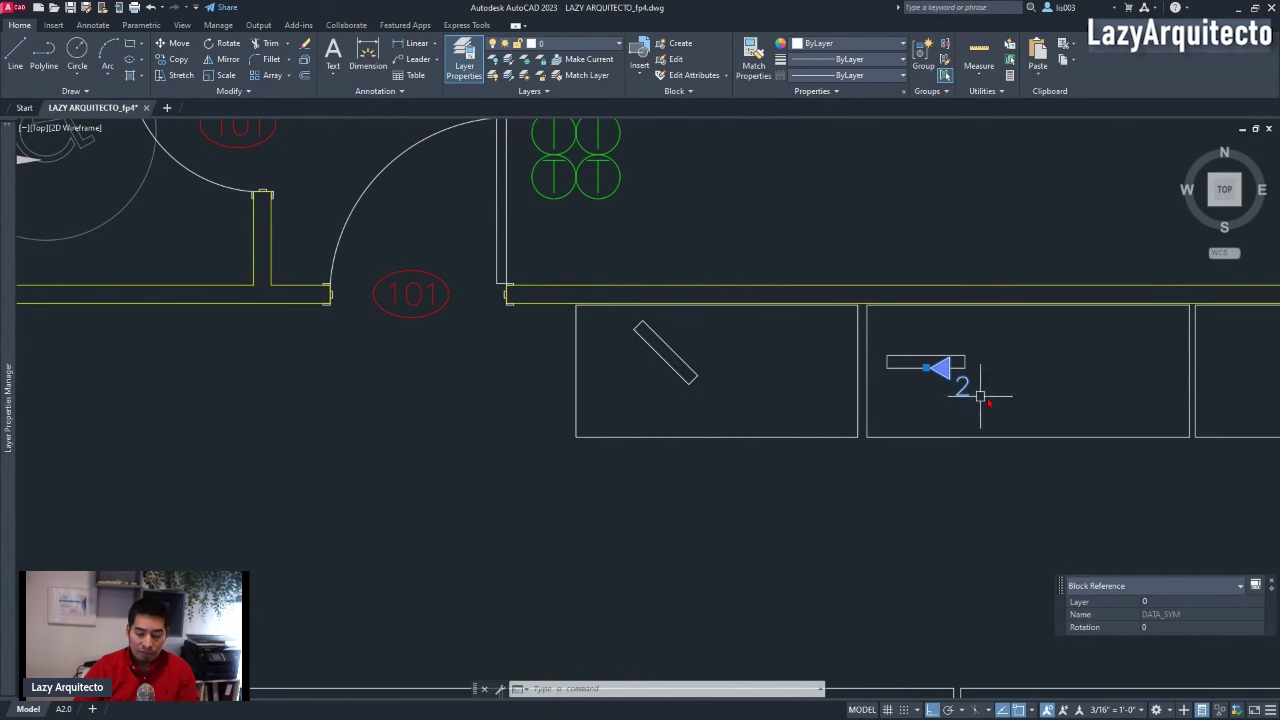
key("Delete")
- Open the DATA_SYM block beside the vertical narrow rectangle for editing in the Block Editor
scroll(986, 380, "down", 4)
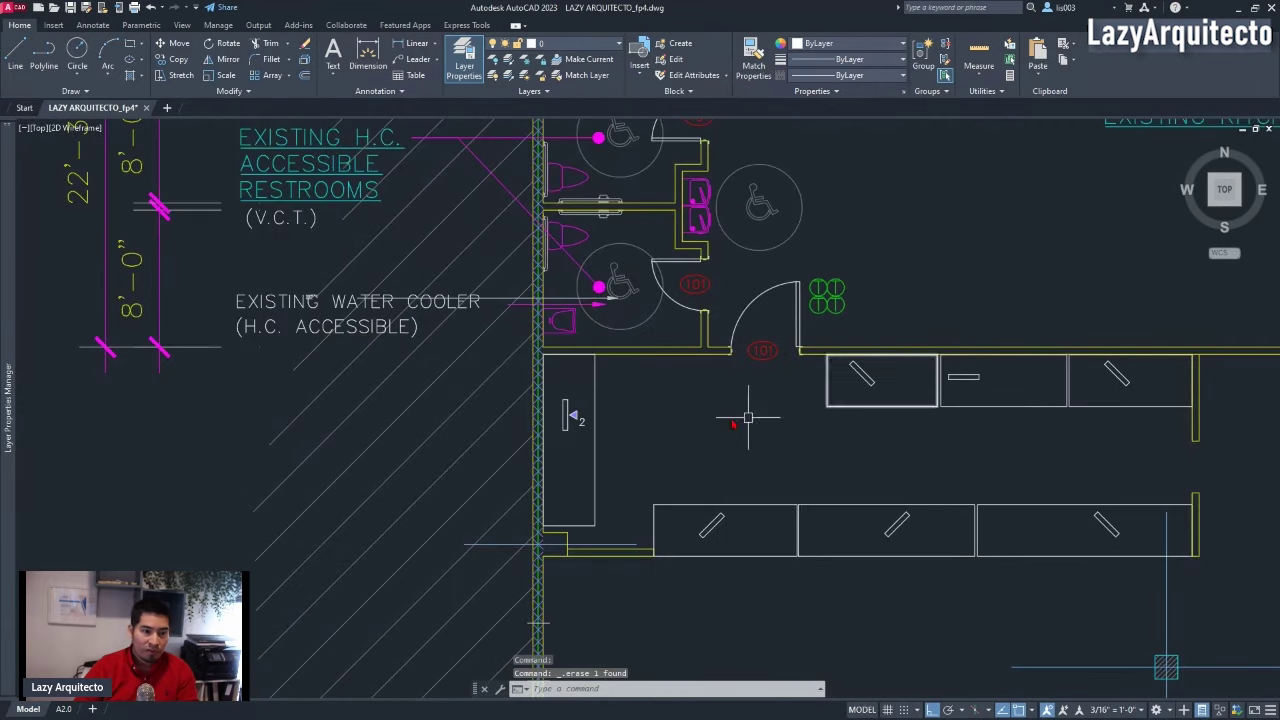
scroll(551, 417, "up", 5)
middle_click_drag(573, 440, 662, 449)
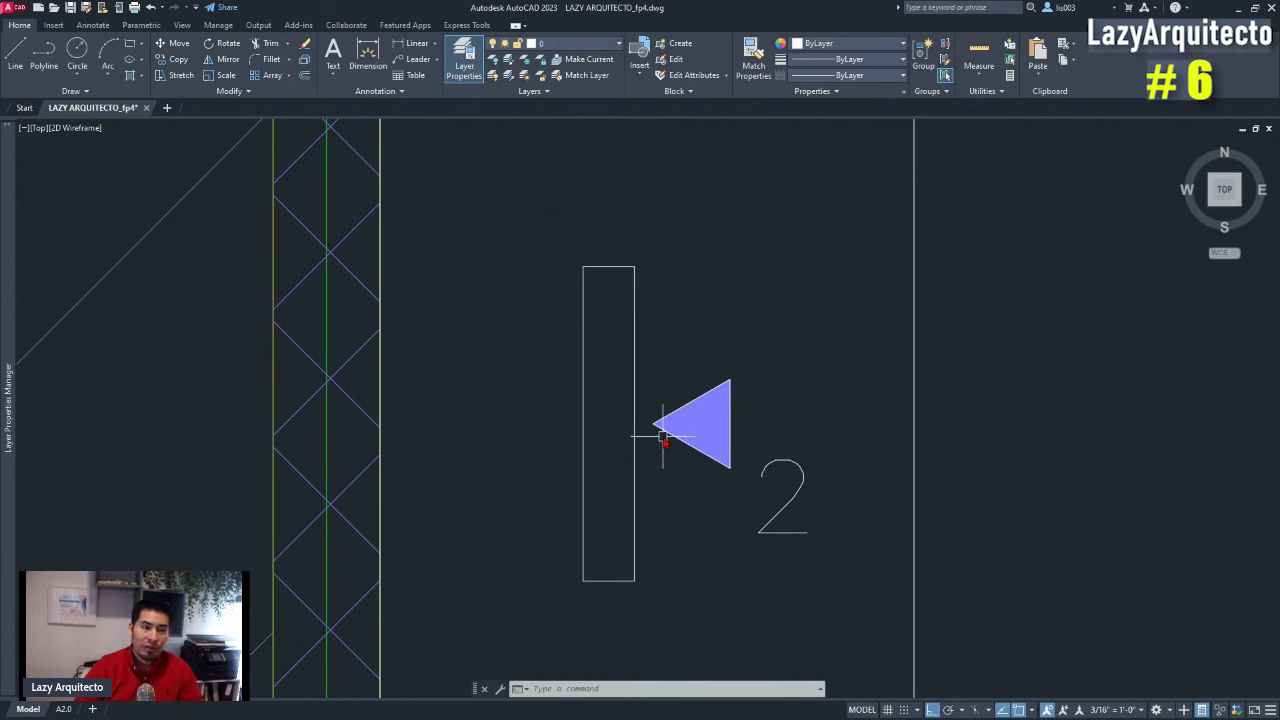
double_click(670, 410)
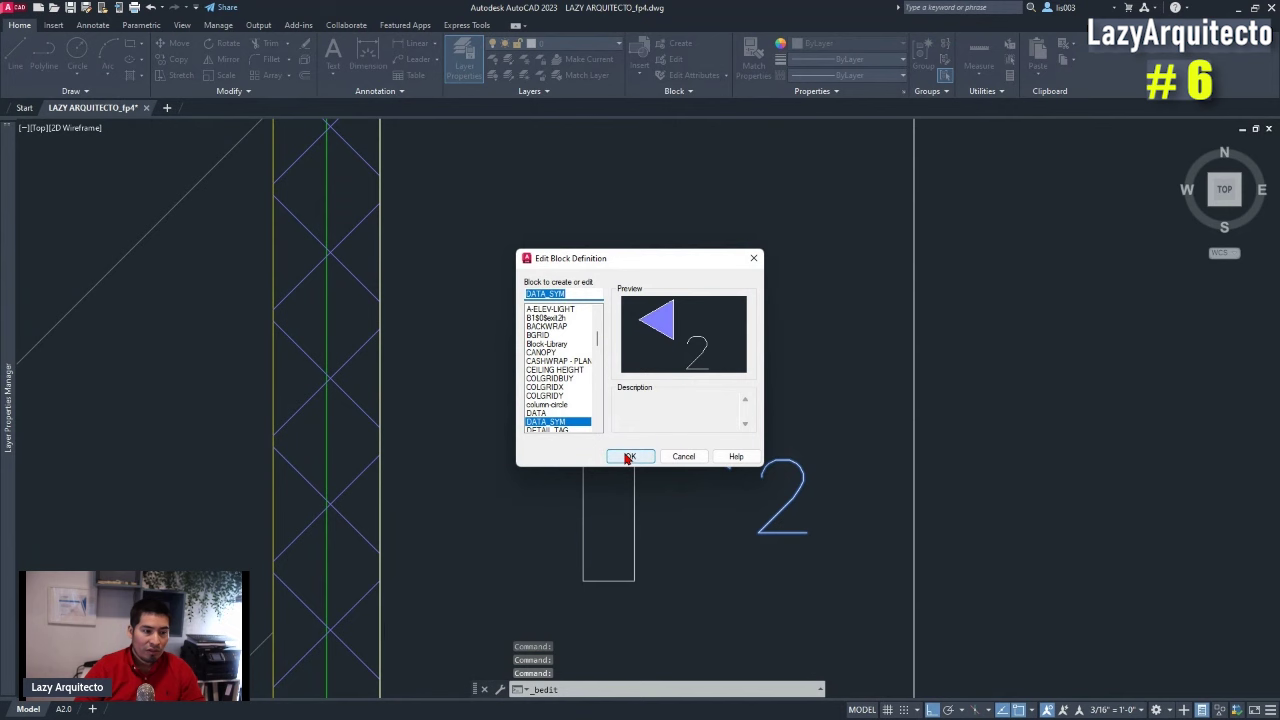
left_click(629, 457)
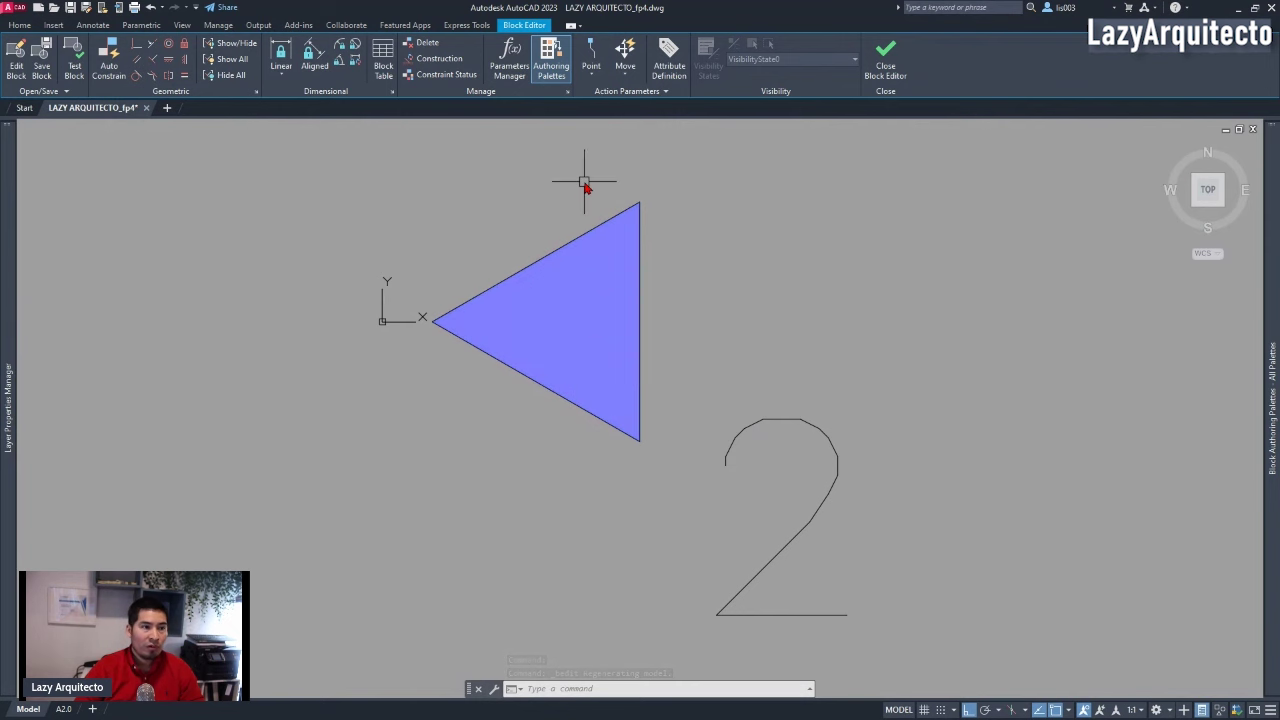
- Add an alignment parameter at base point 0,0,0 with a vertical alignment direction, and save the changes to DATA_SYM on closing the Block Editor
left_click(551, 62)
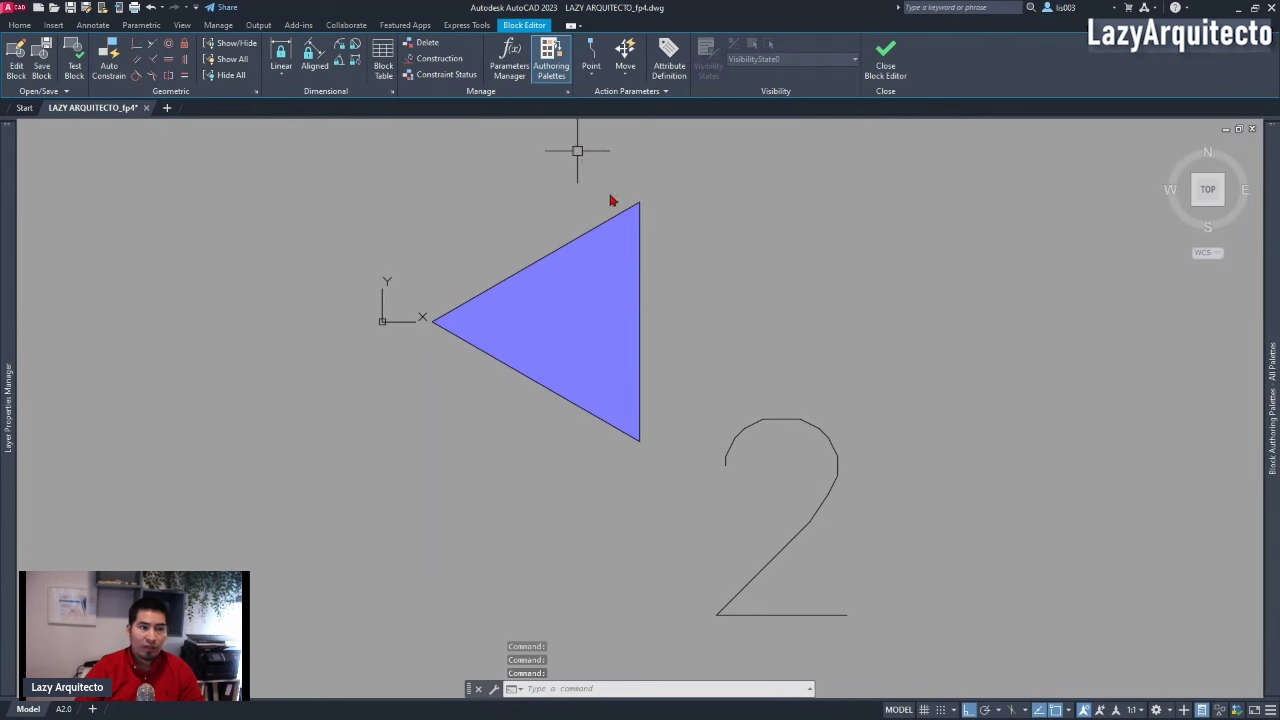
mouse_move(1273, 384)
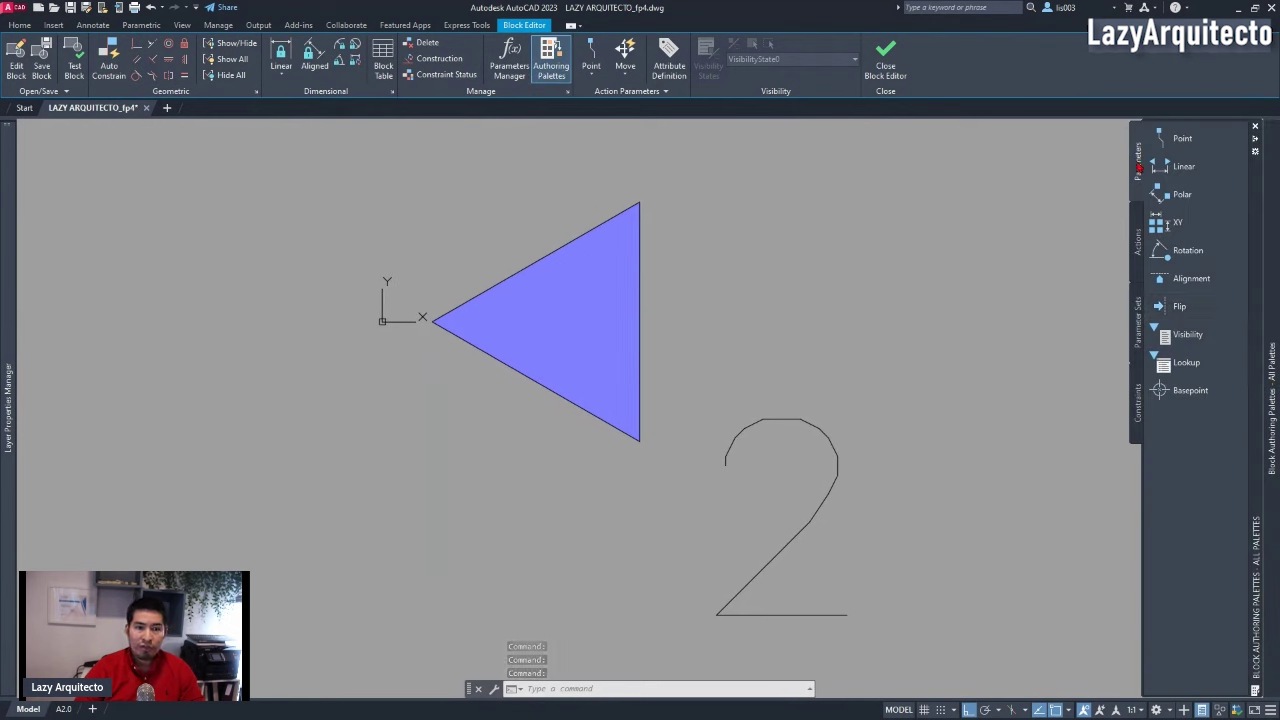
left_click(1205, 281)
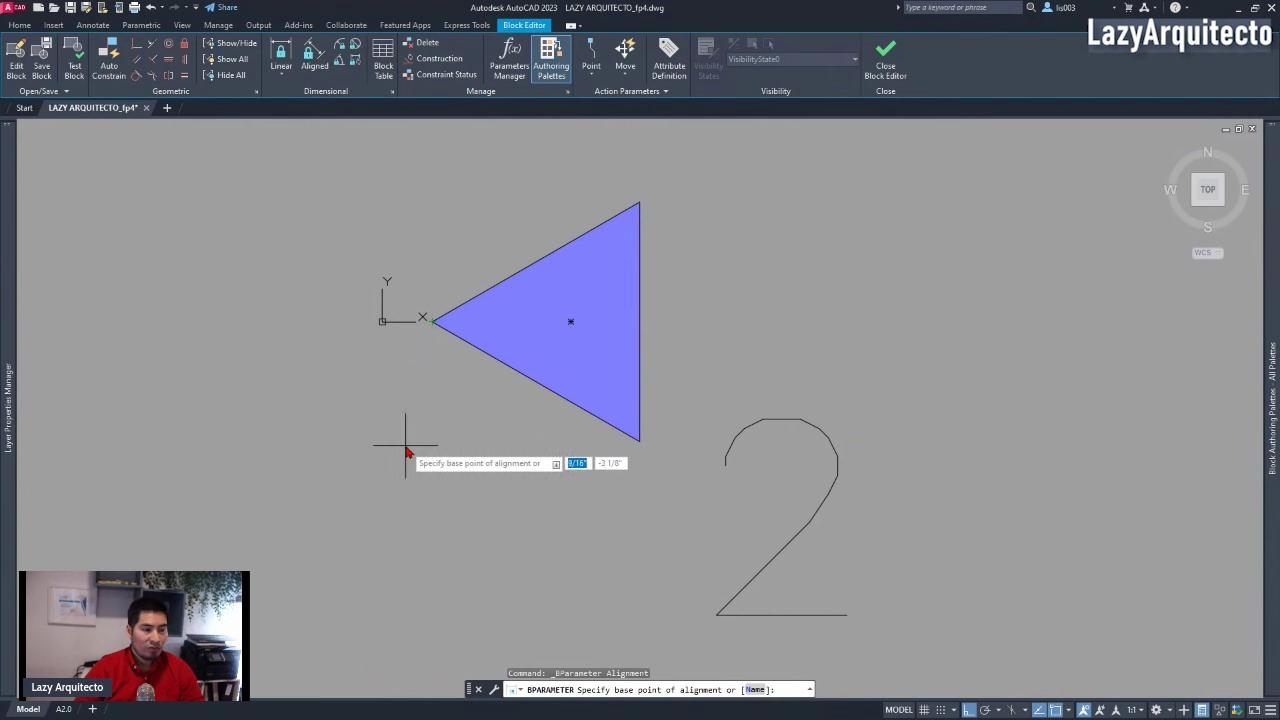
type("0")
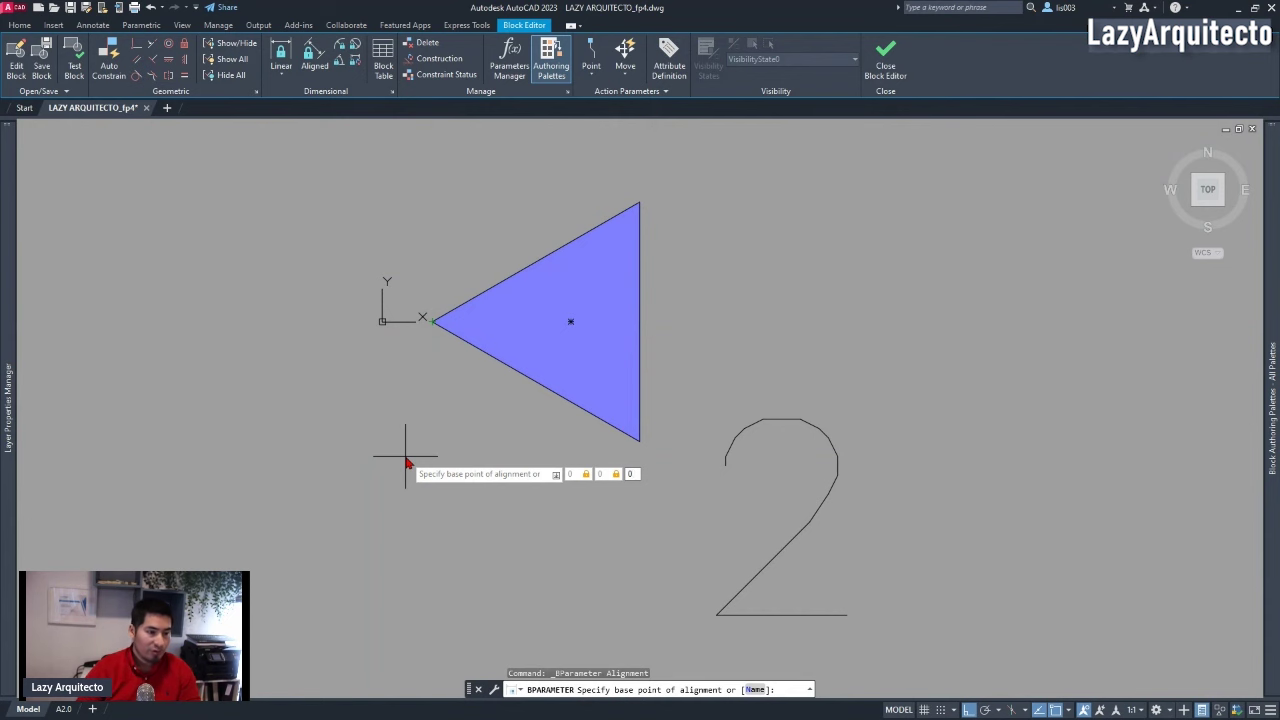
key("Return")
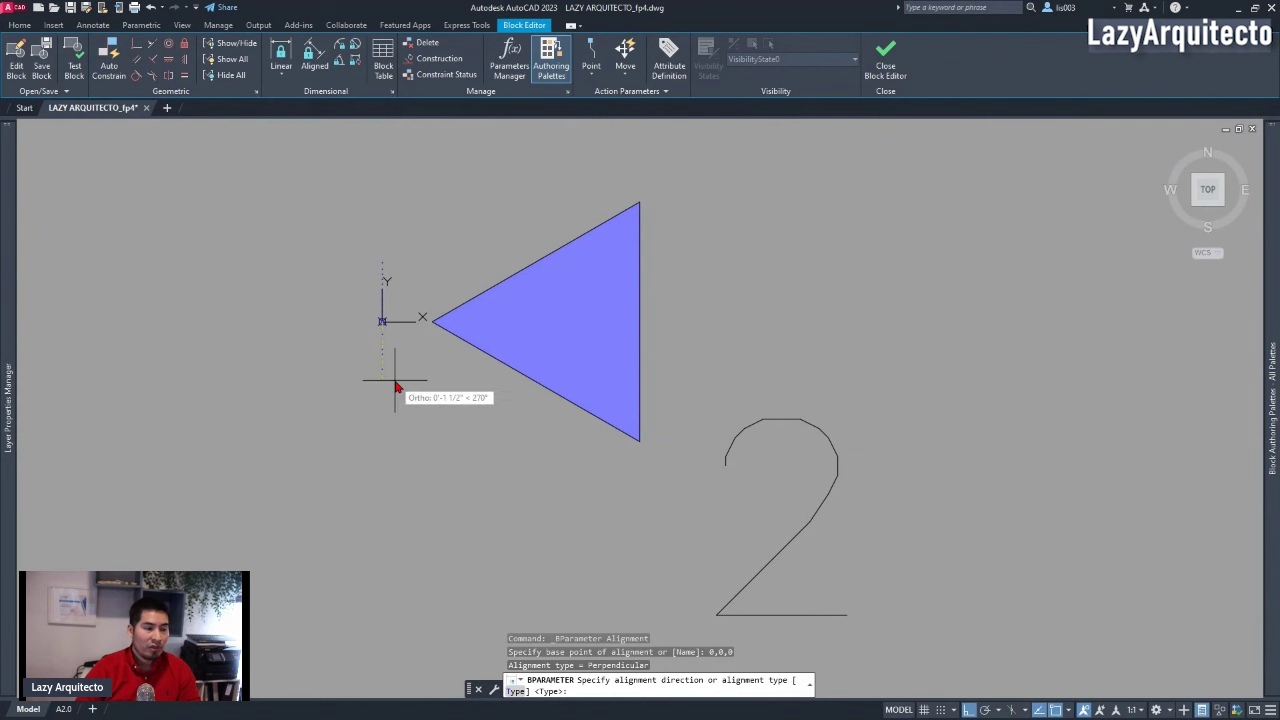
left_click(374, 165)
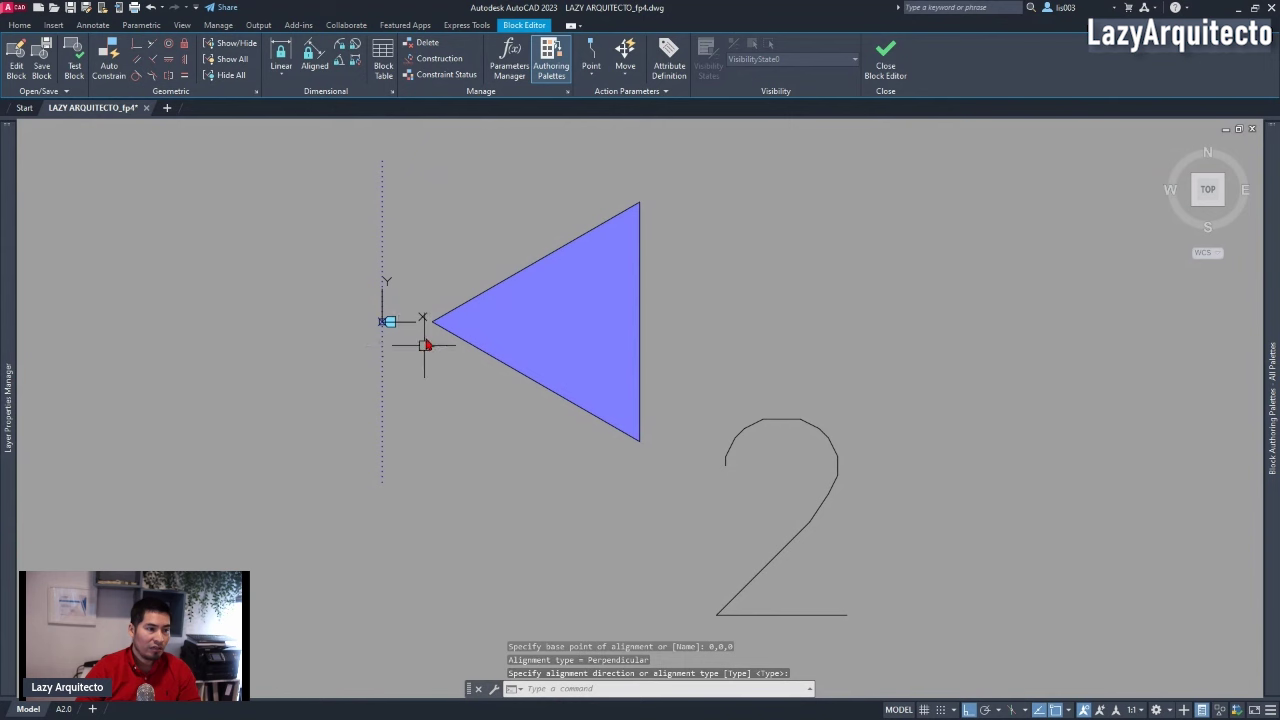
left_click(886, 66)
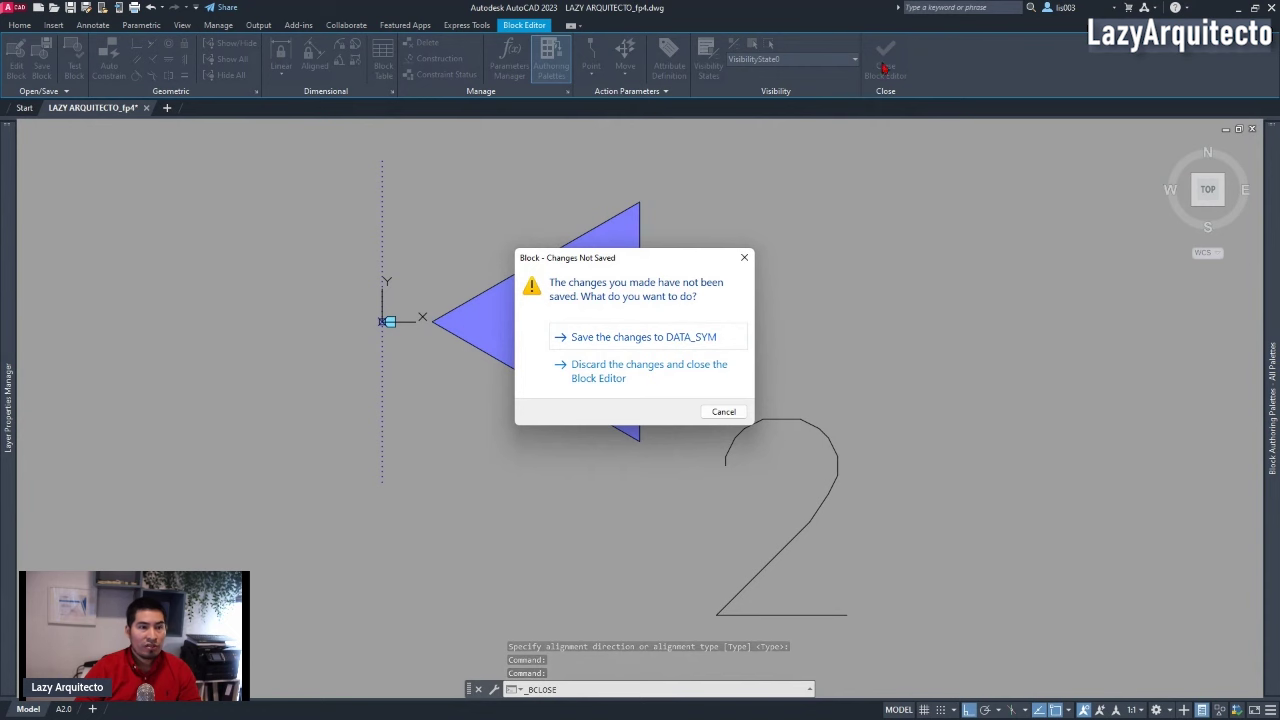
left_click(592, 338)
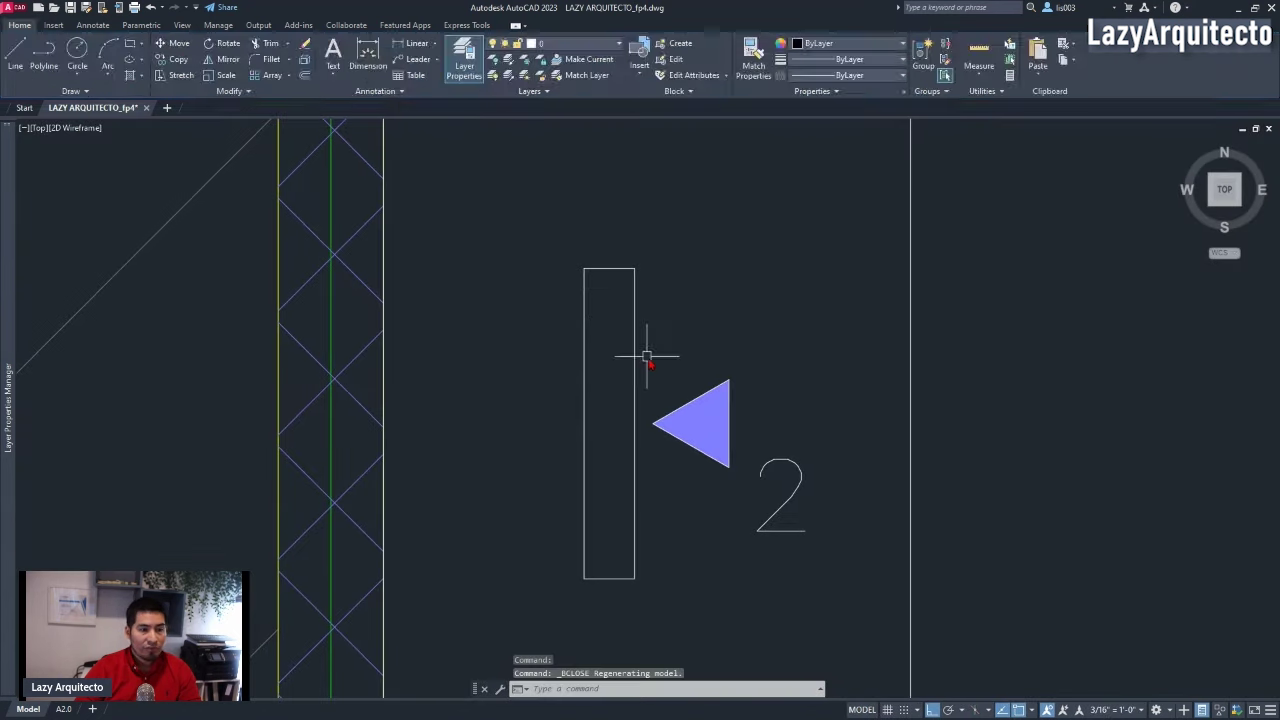
- Test the alignment grip by moving the DATA_SYM block onto the upper long edge of the angled narrow rectangle in the lower middle desk
scroll(649, 359, "down", 2)
left_click(663, 390)
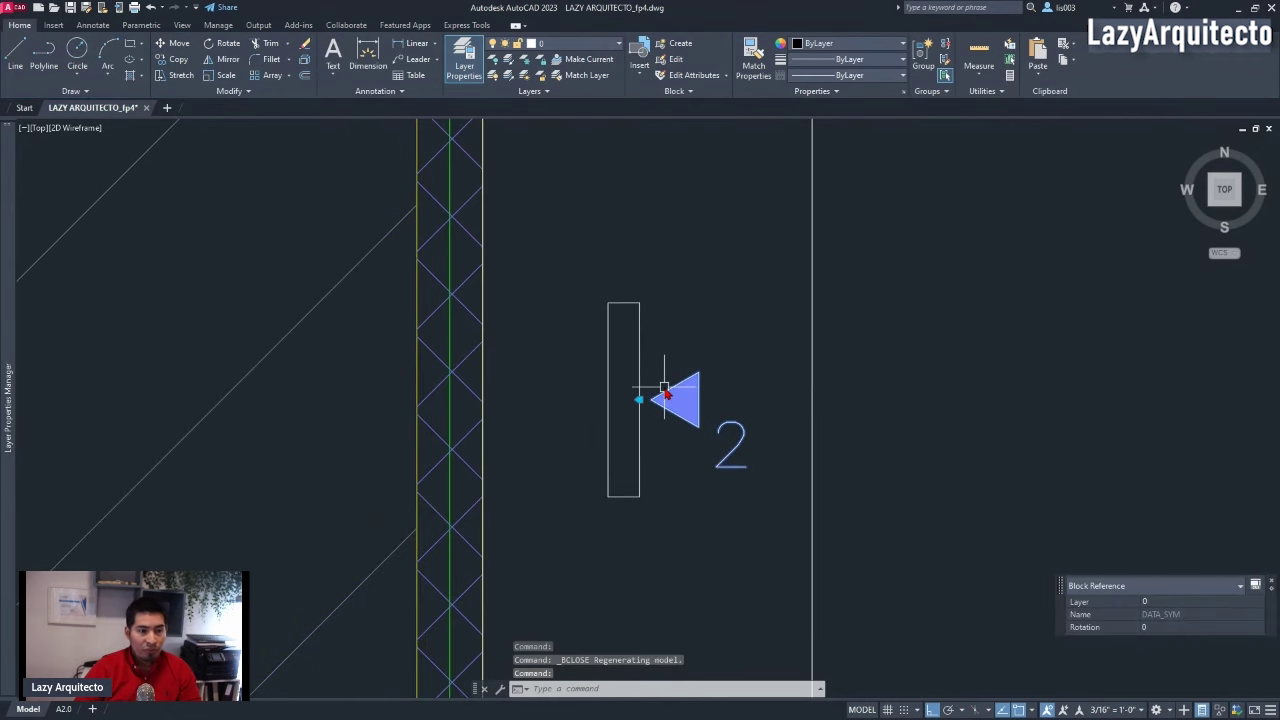
middle_click_drag(763, 436, 586, 489)
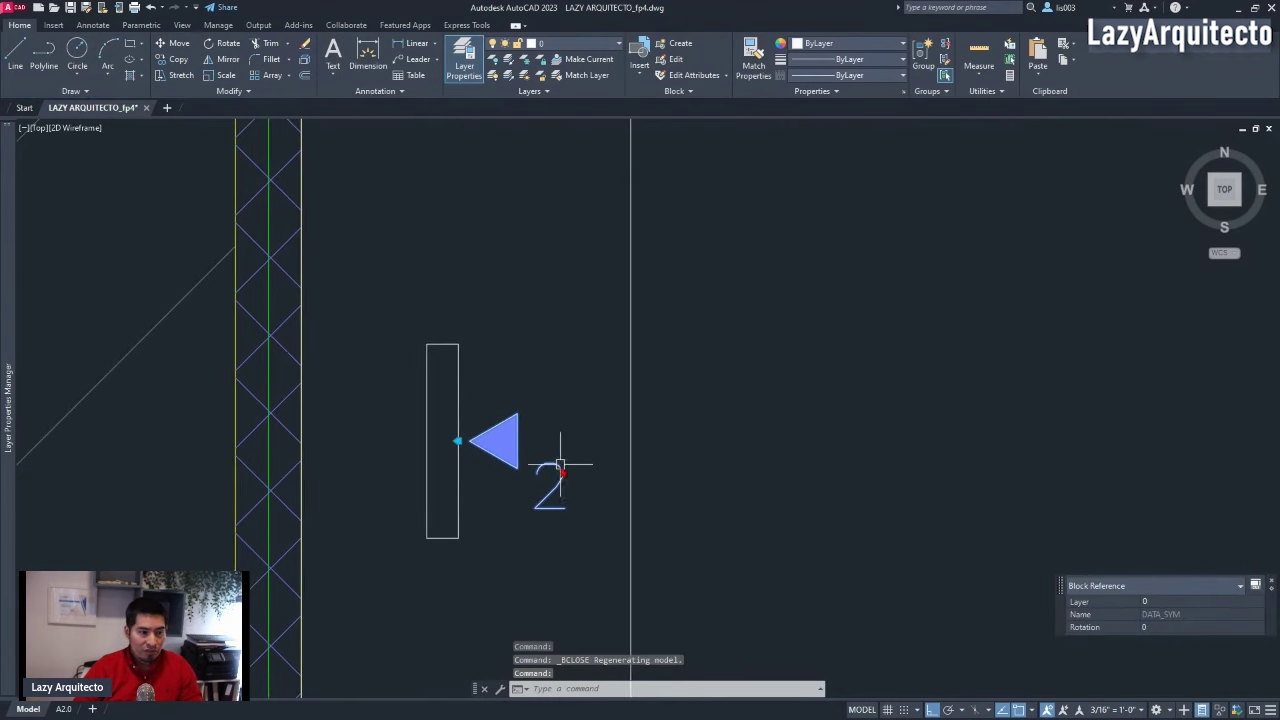
scroll(520, 460, "down", 1)
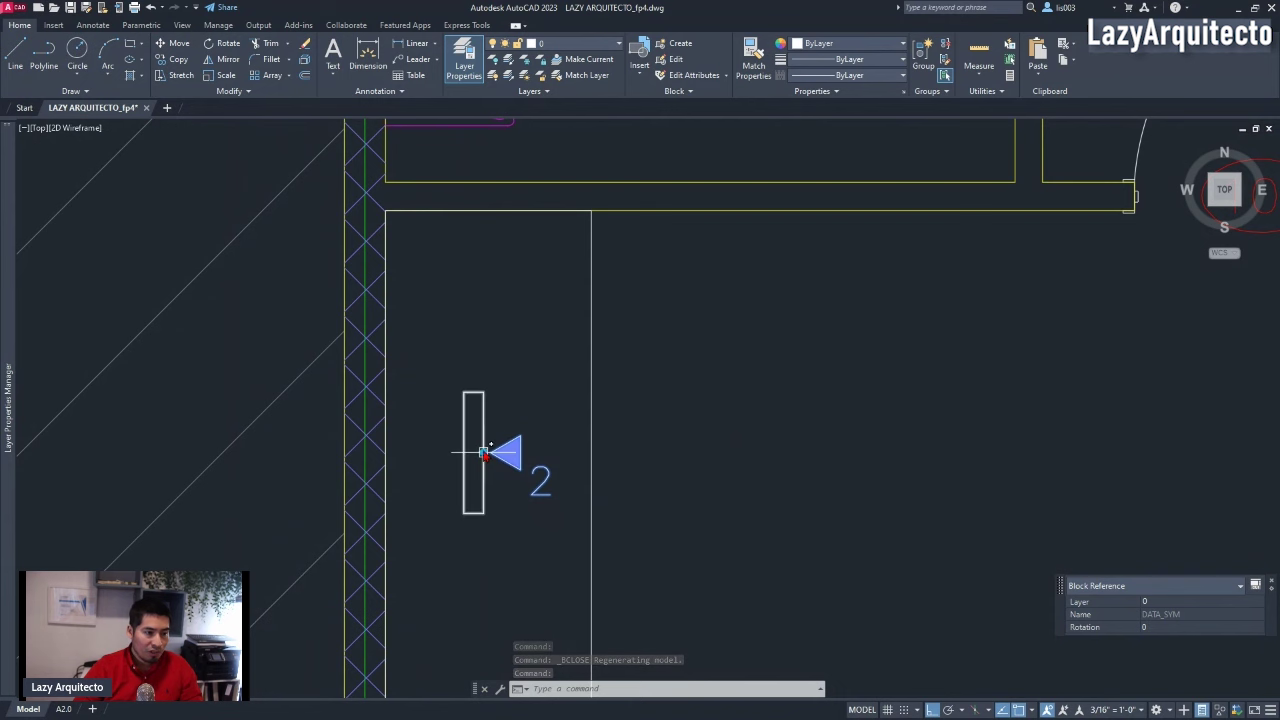
left_click(483, 452)
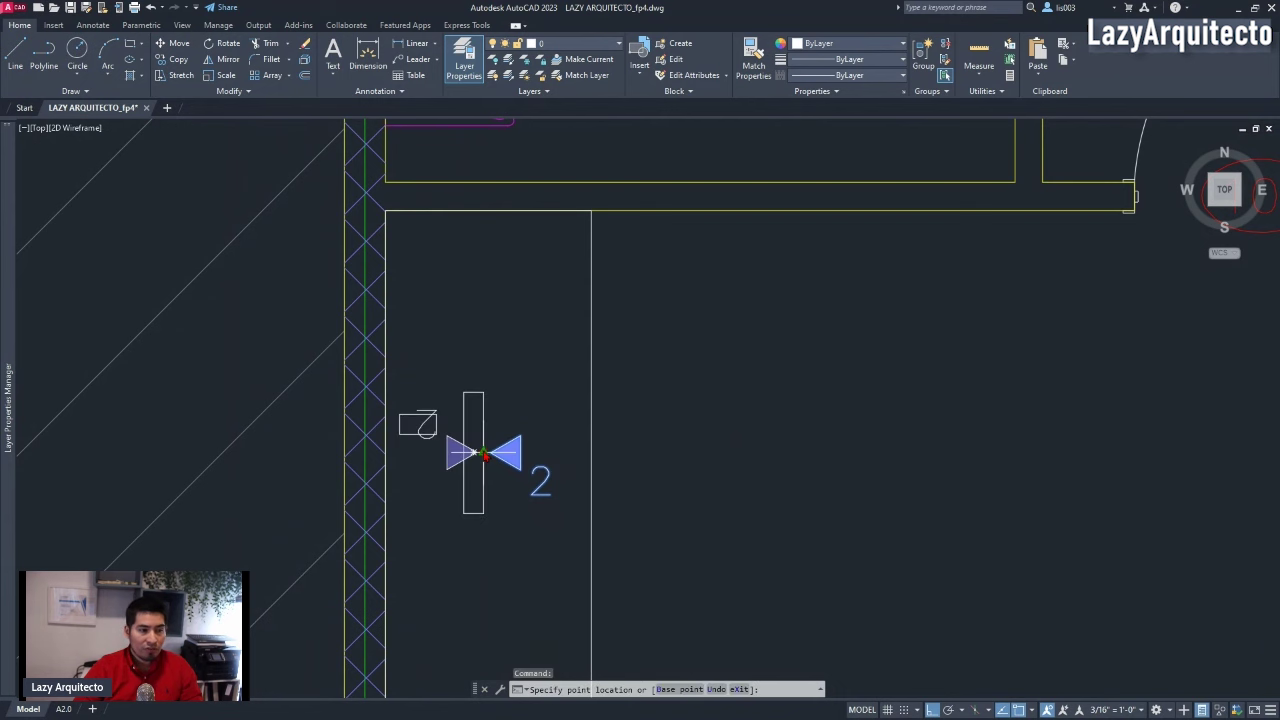
scroll(565, 445, "down", 3)
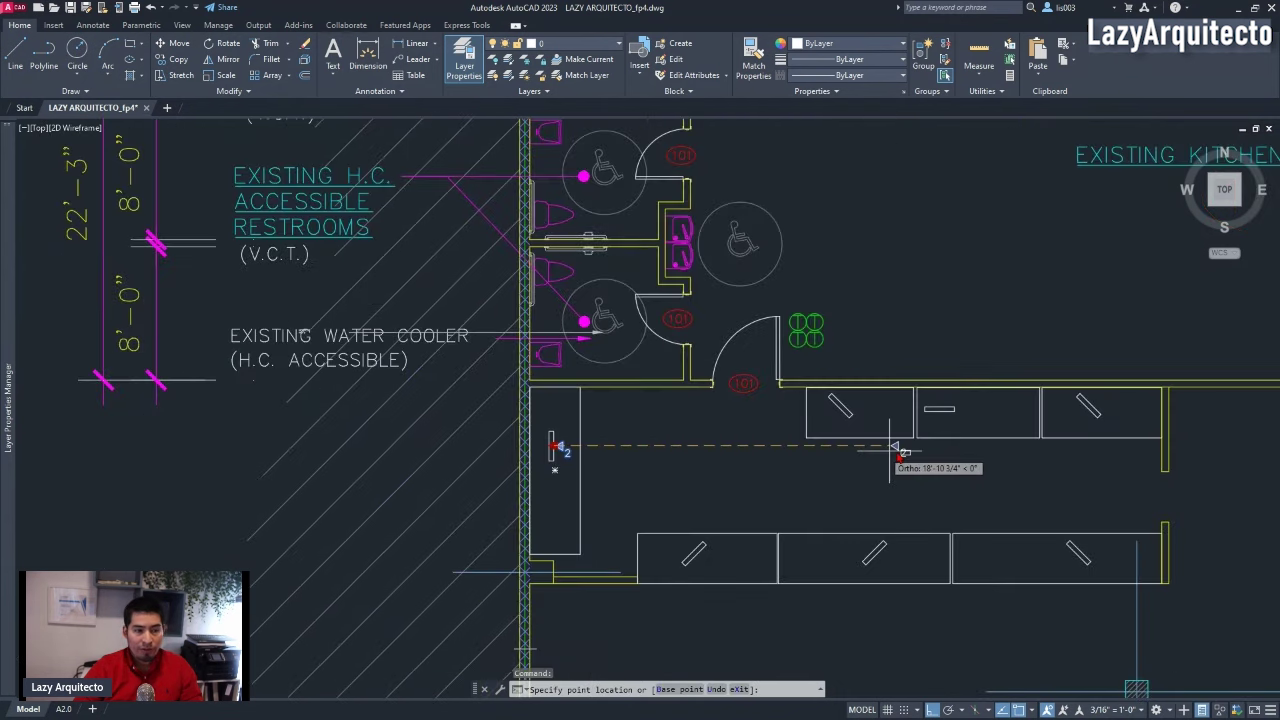
scroll(920, 428, "up", 5)
key("F8")
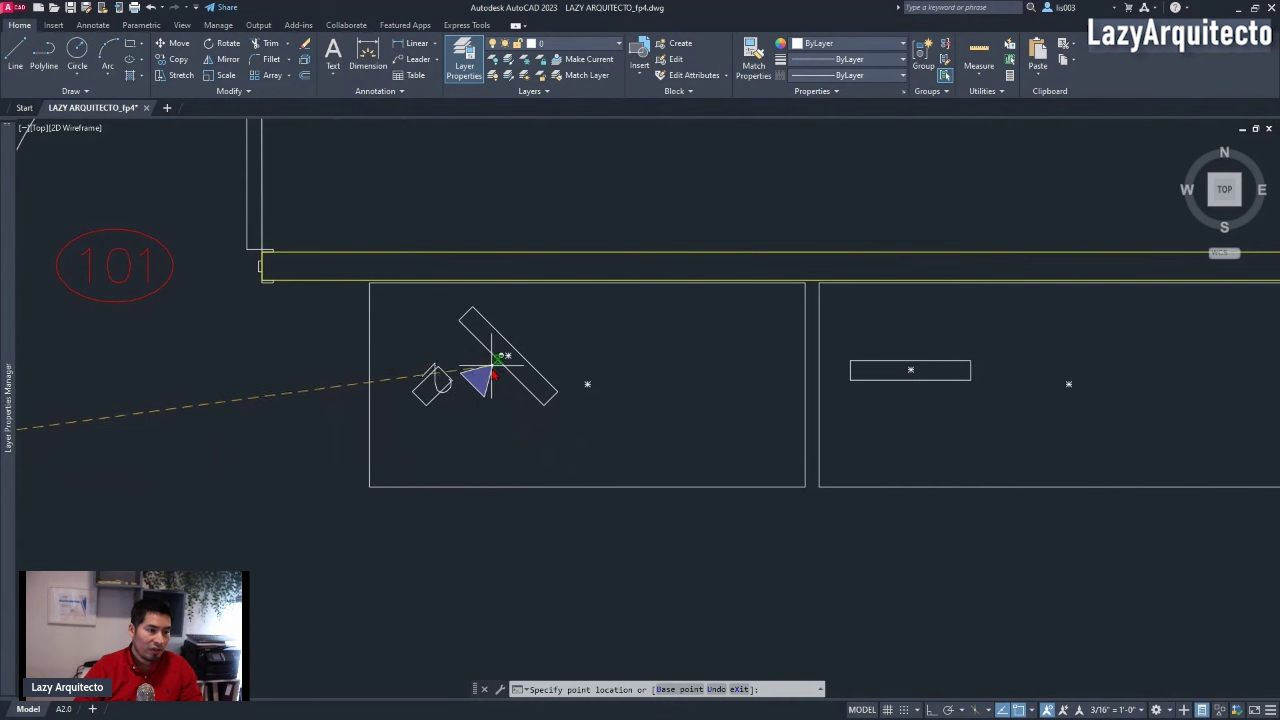
scroll(694, 294, "down", 3)
scroll(737, 409, "up", 3)
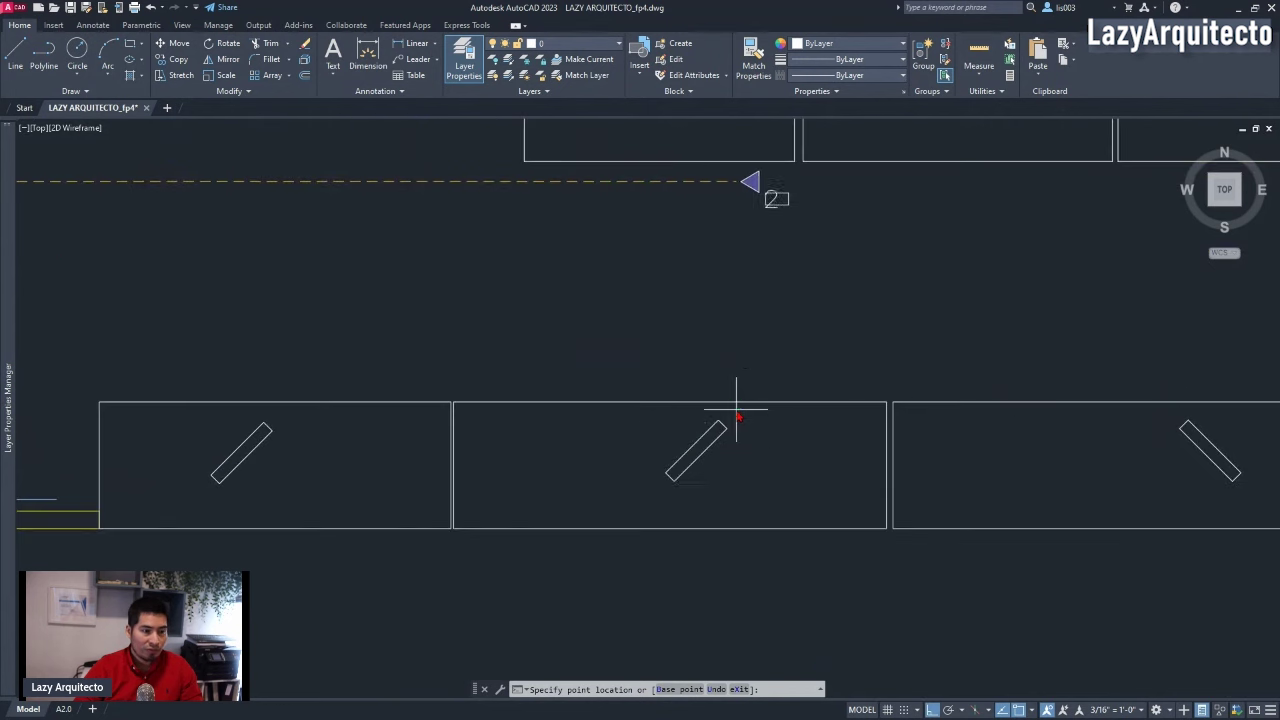
key("F8")
left_click(688, 425)
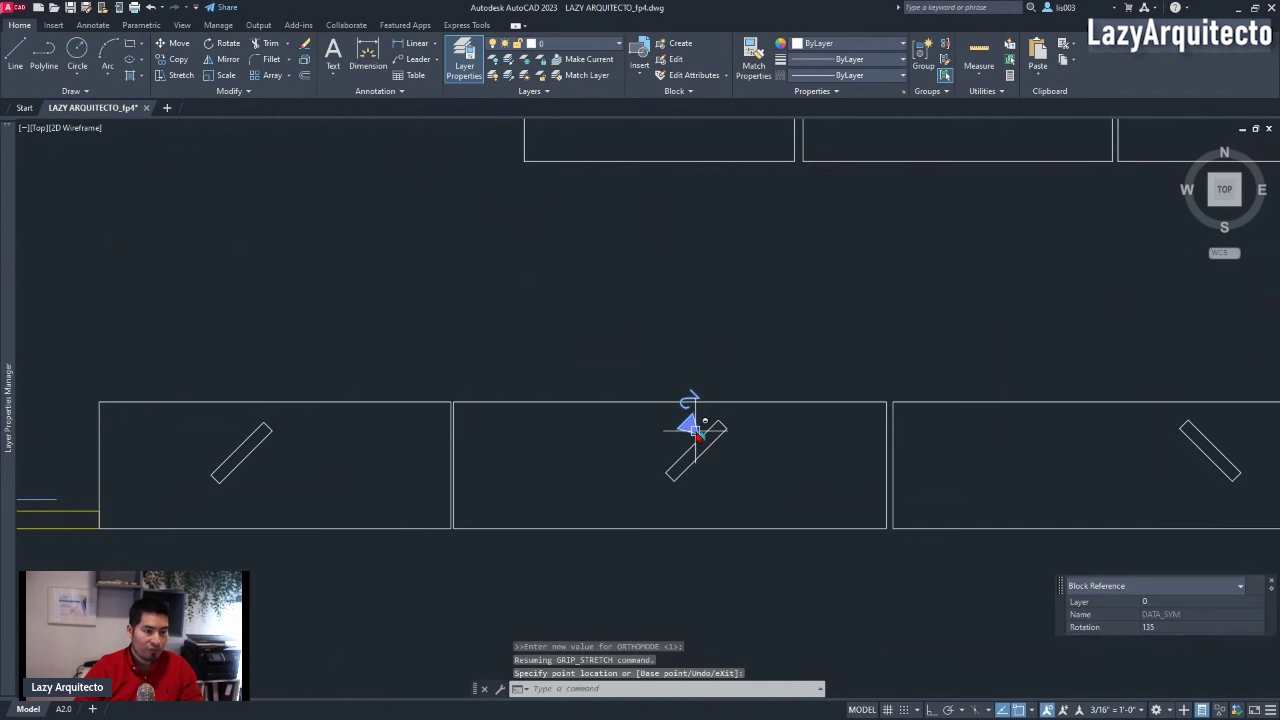
key("Escape")
middle_click_drag(686, 425, 790, 478)
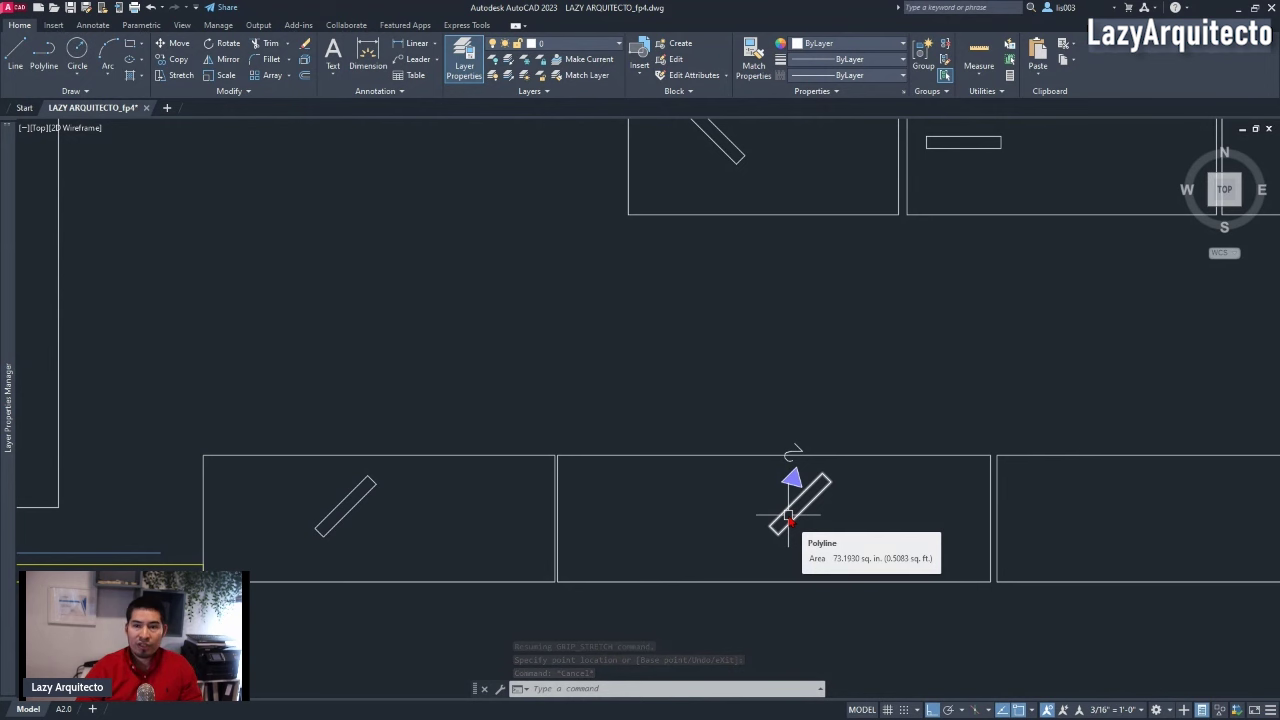
scroll(799, 469, "up", 2)
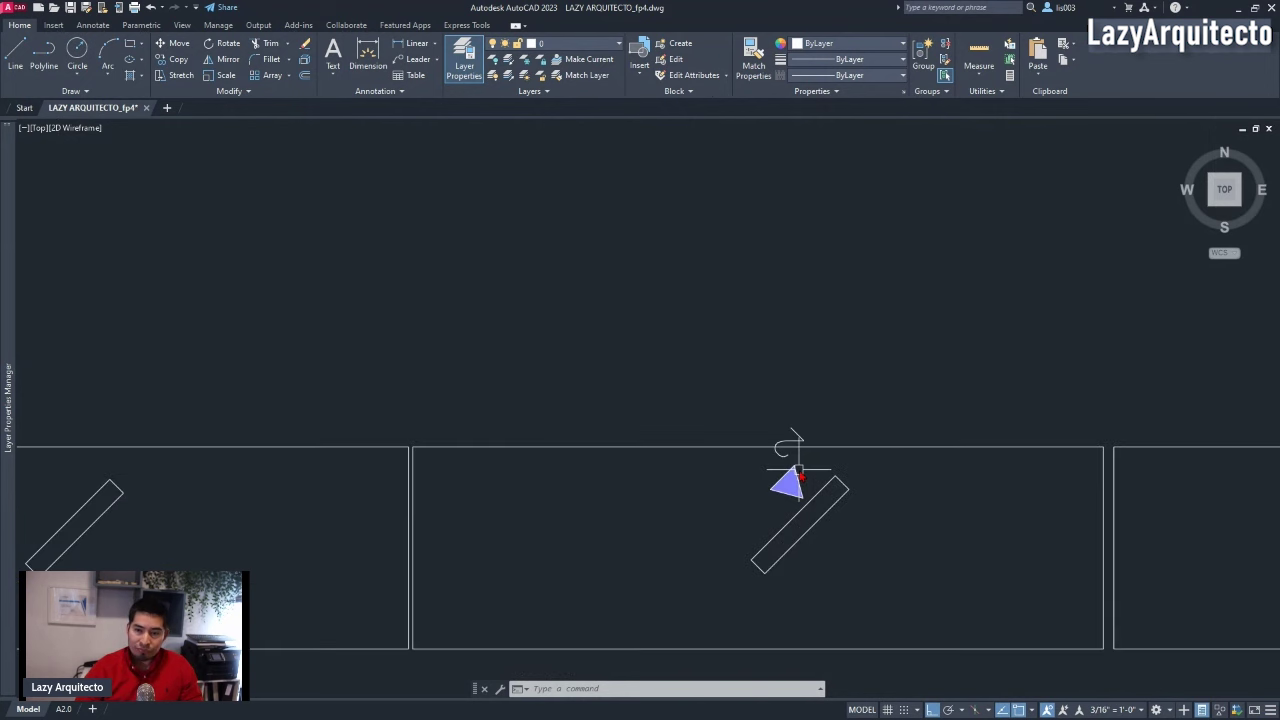
scroll(801, 470, "up", 2)
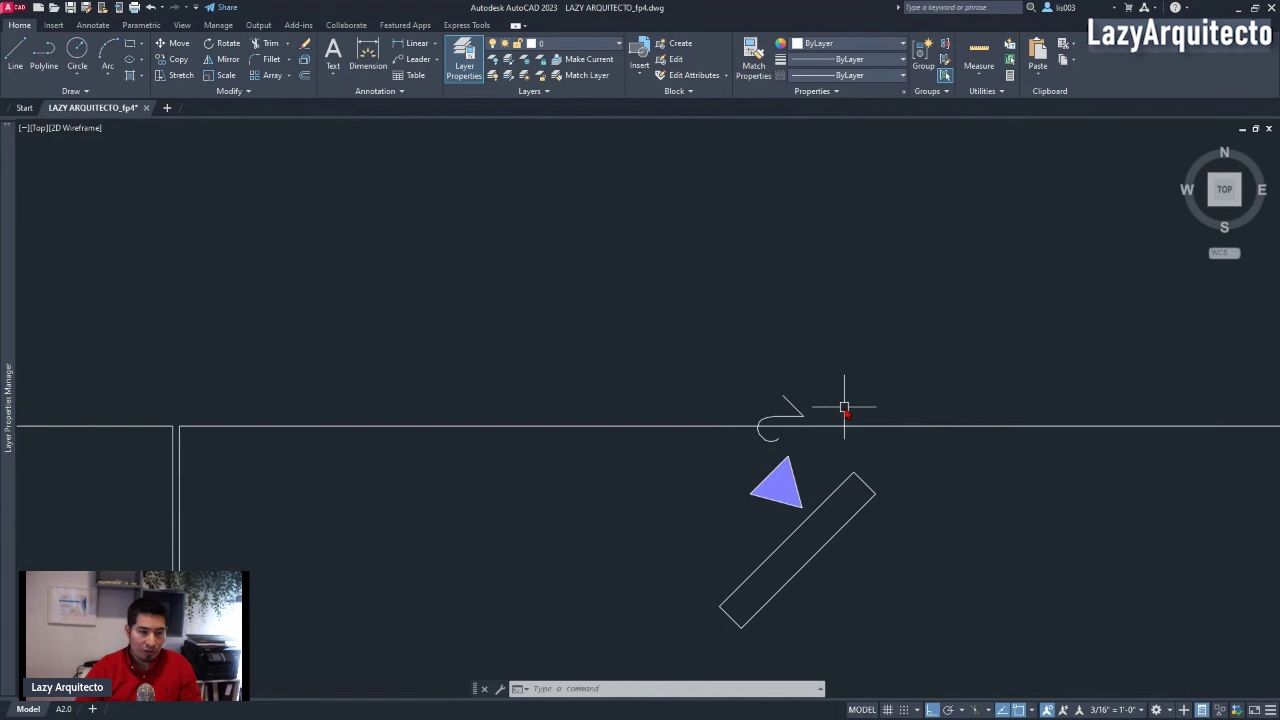
scroll(843, 409, "down", 3)
- Reopen the DATA_SYM block beside the vertical narrow rectangle in the Block Editor
scroll(843, 409, "up", 5)
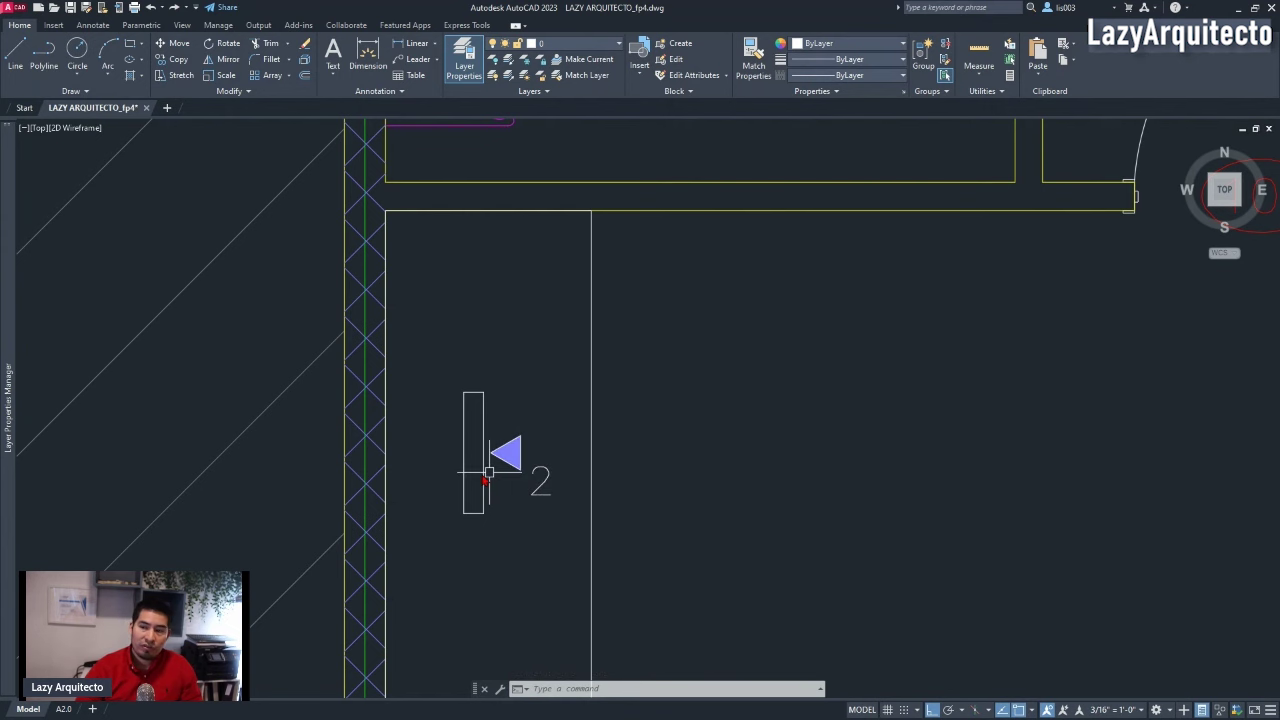
scroll(495, 460, "up", 2)
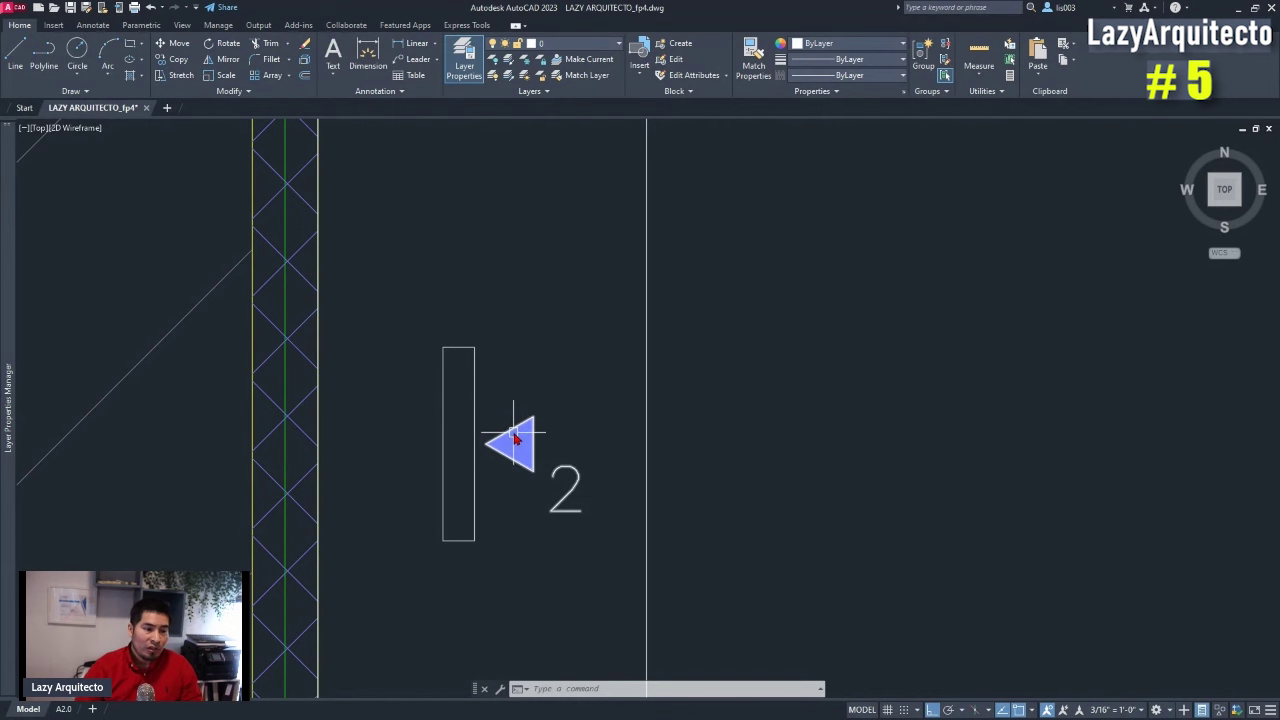
left_click(515, 440)
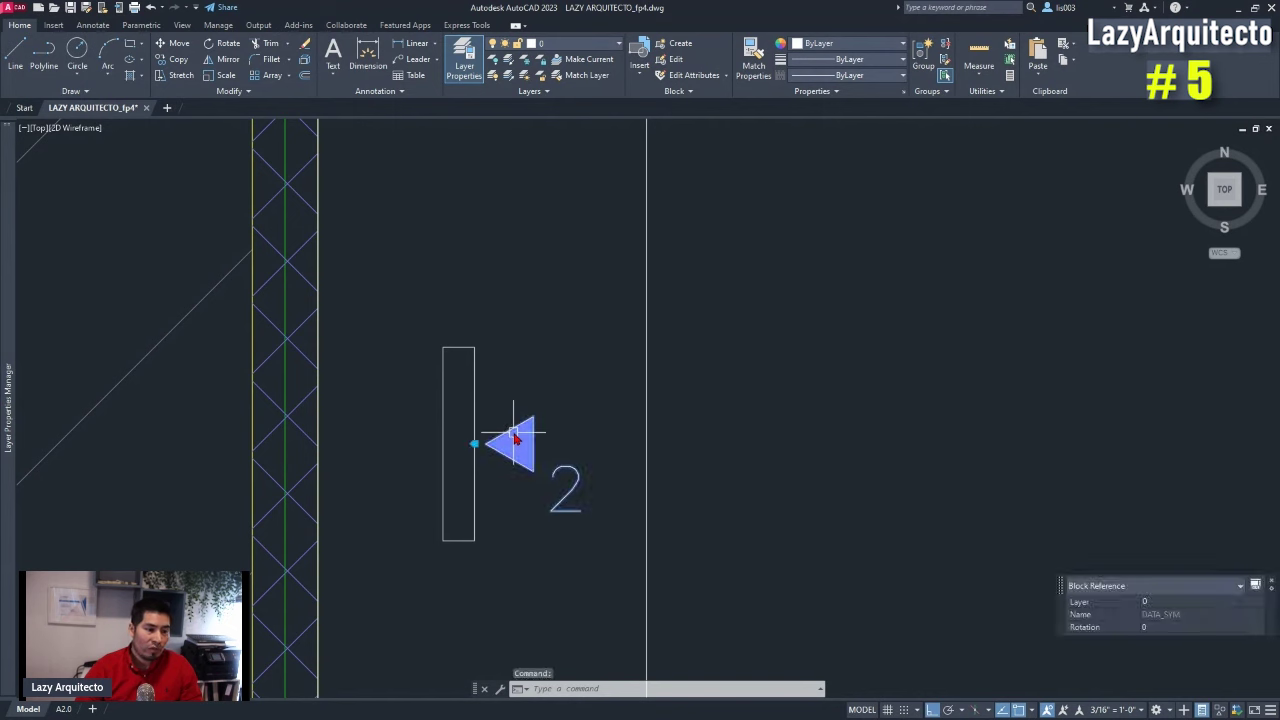
double_click(515, 438)
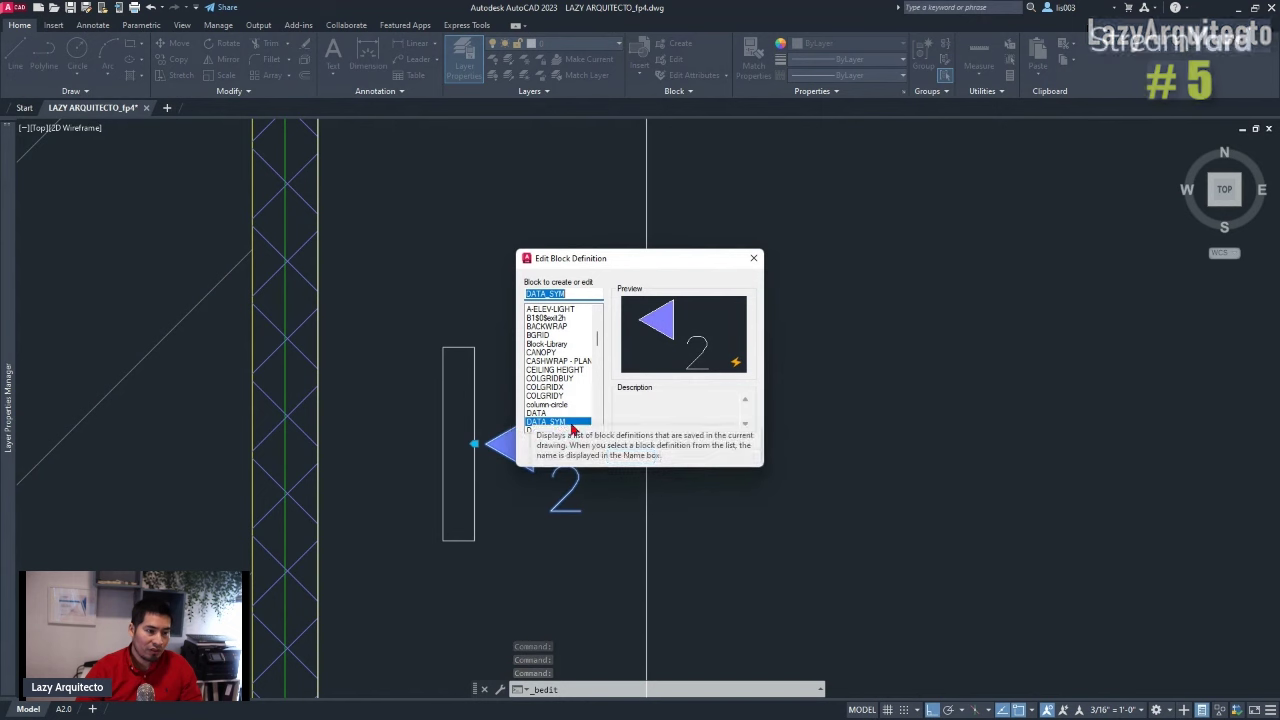
left_click(634, 461)
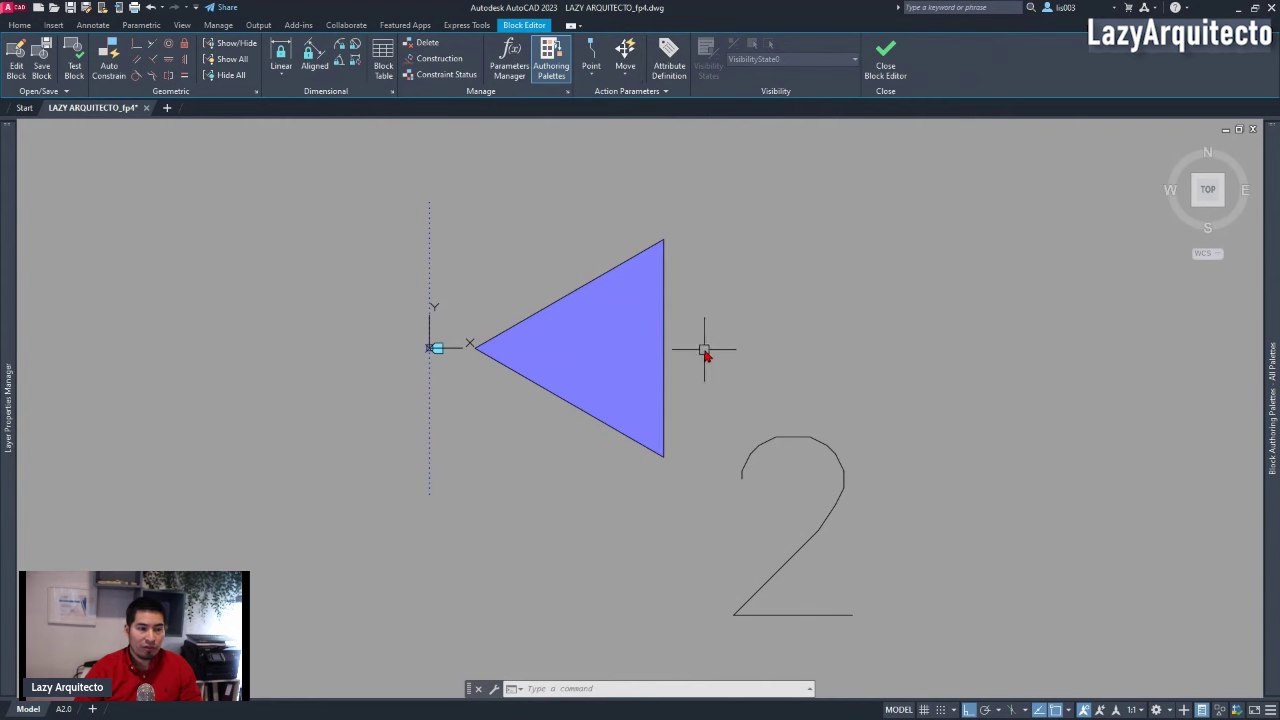
- Delete the number 2 text below the triangle from the block definition
left_click(801, 439)
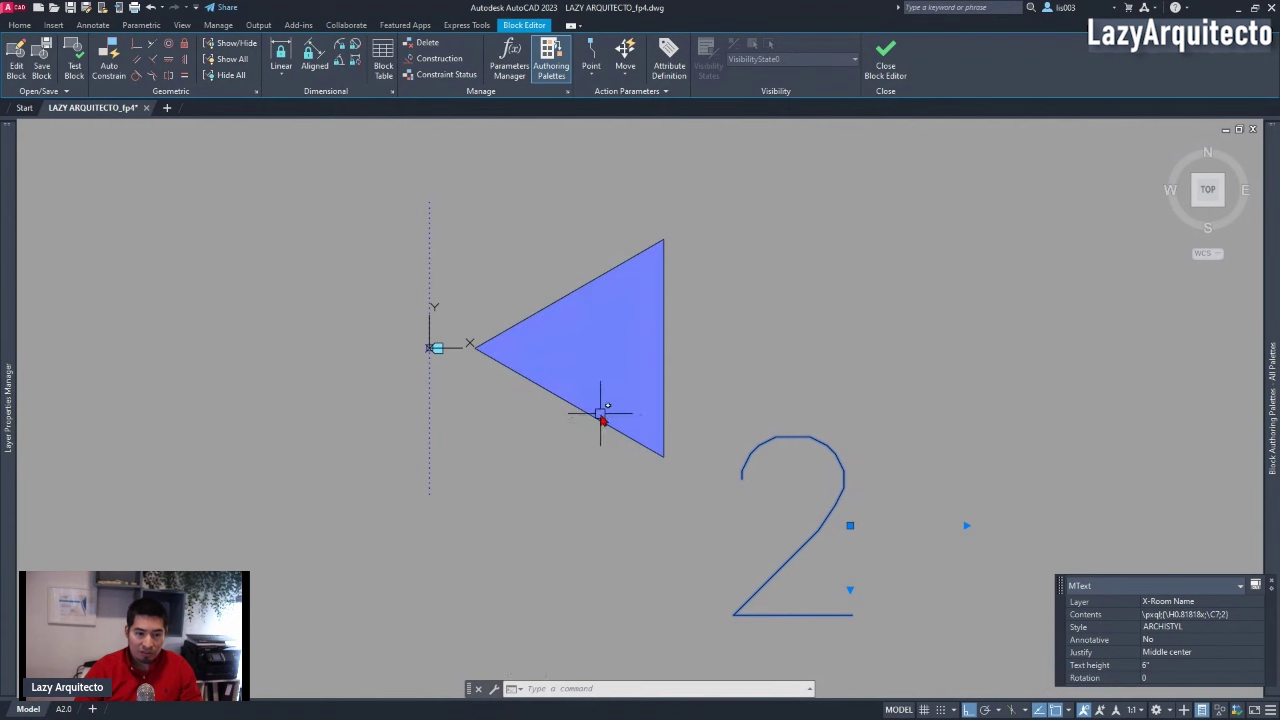
scroll(600, 436, "down", 2)
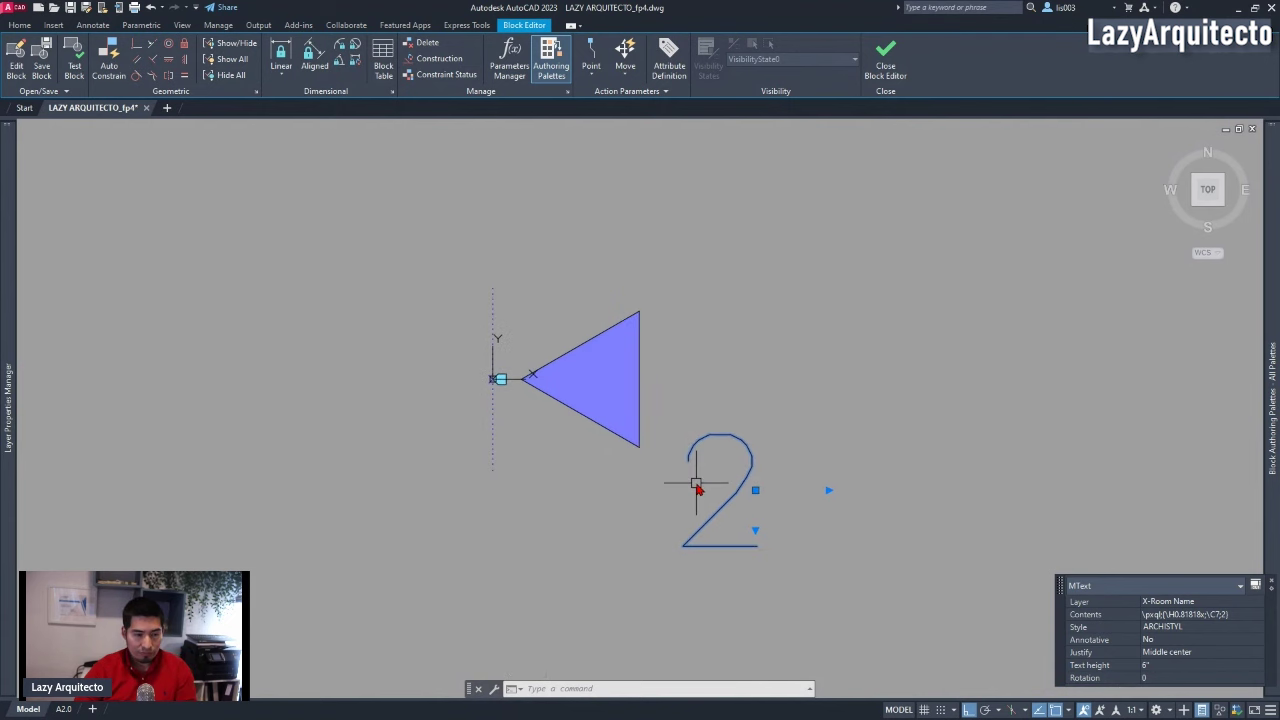
key("Delete")
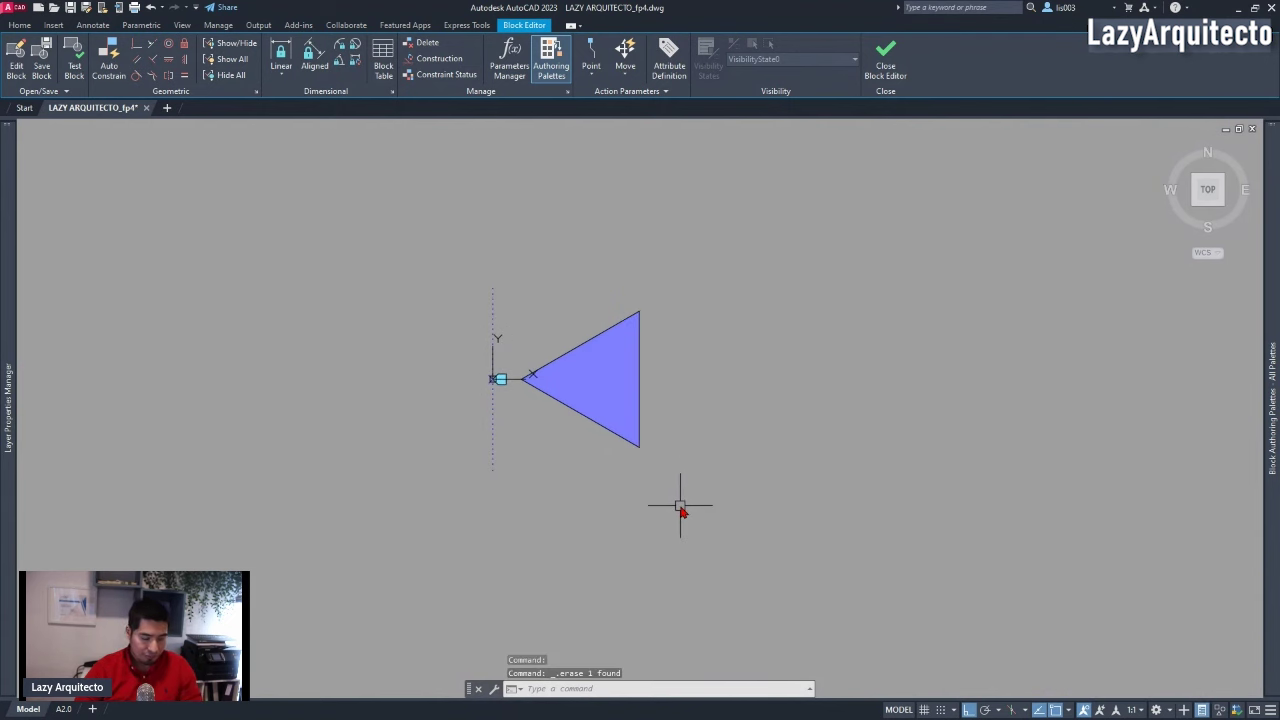
middle_click_drag(681, 511, 657, 479)
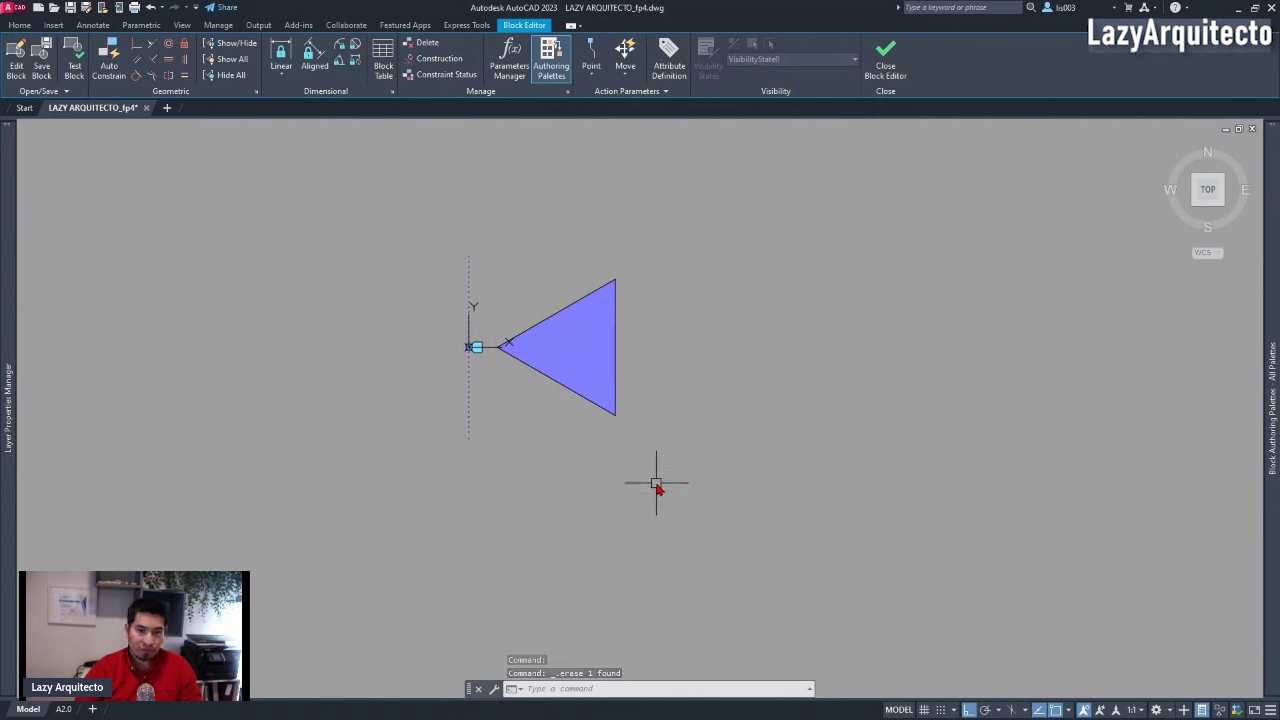
- Start an attribute definition with tag #_OF_DATA, prompt ENTER_#_OF_DATA and default value 2
type("ATT")
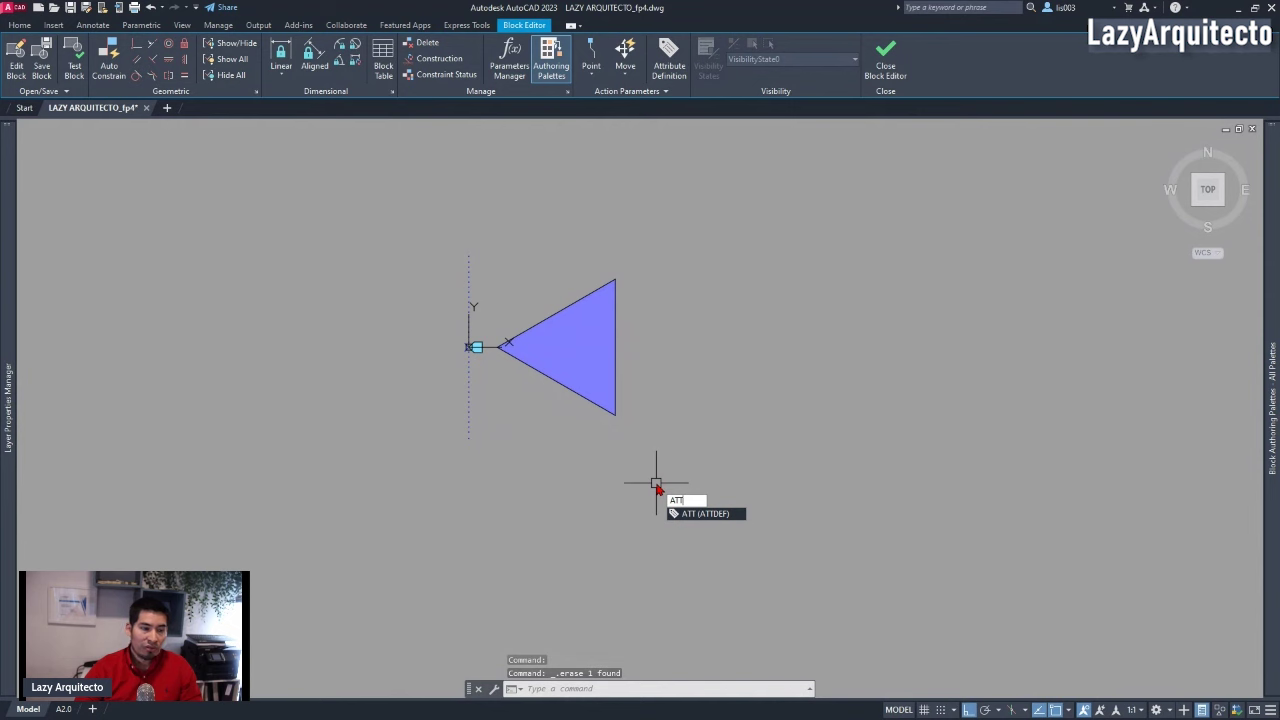
key("Return")
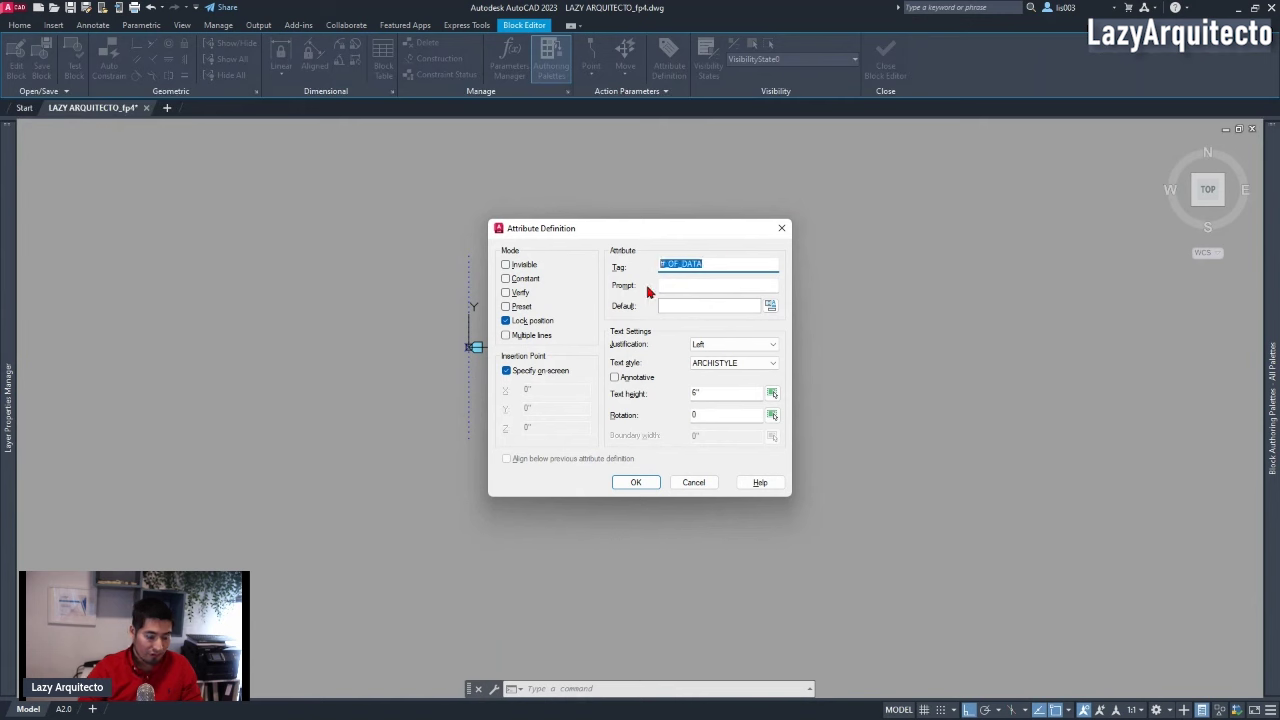
left_click(683, 287)
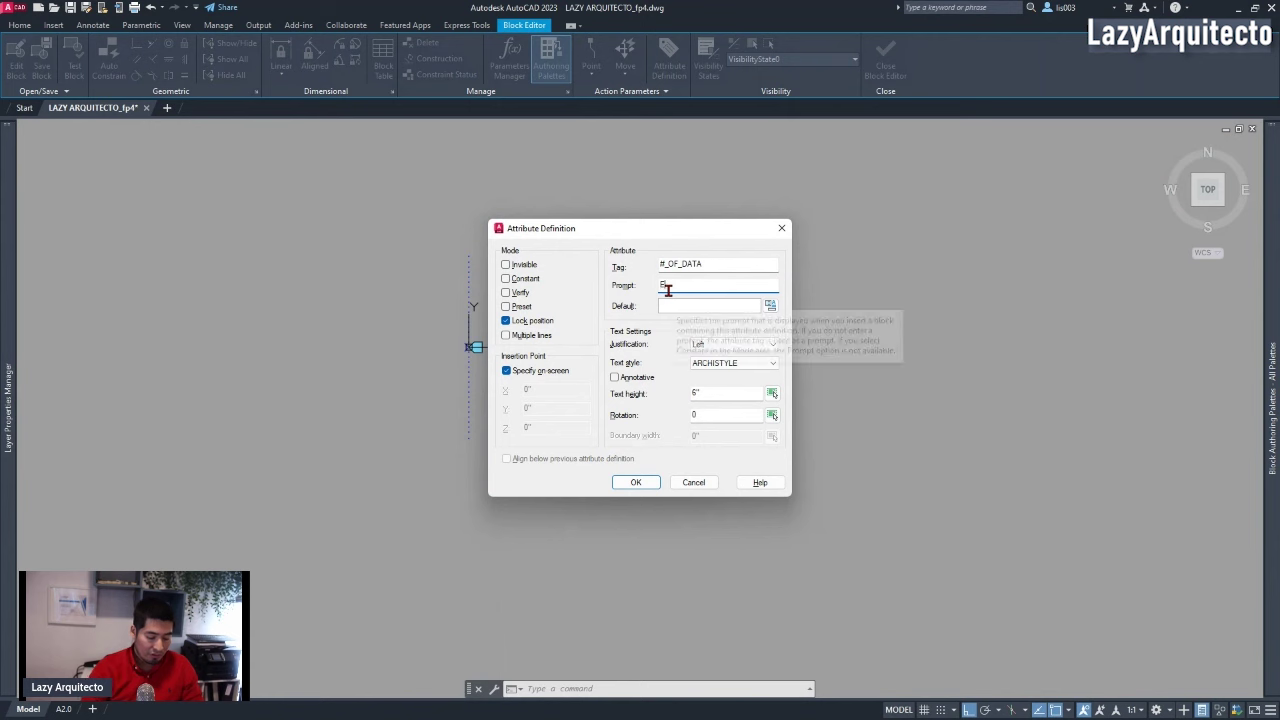
type("ENTER_#_OF_DATA")
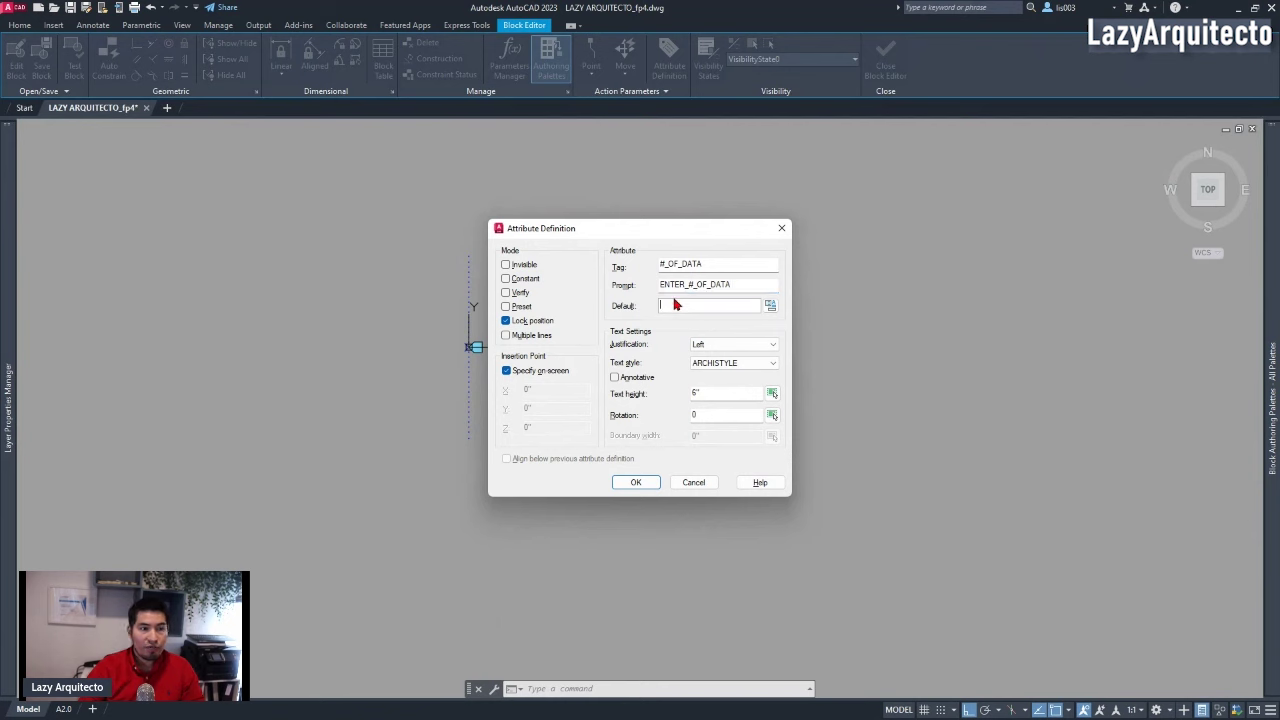
left_click_drag(640, 229, 857, 218)
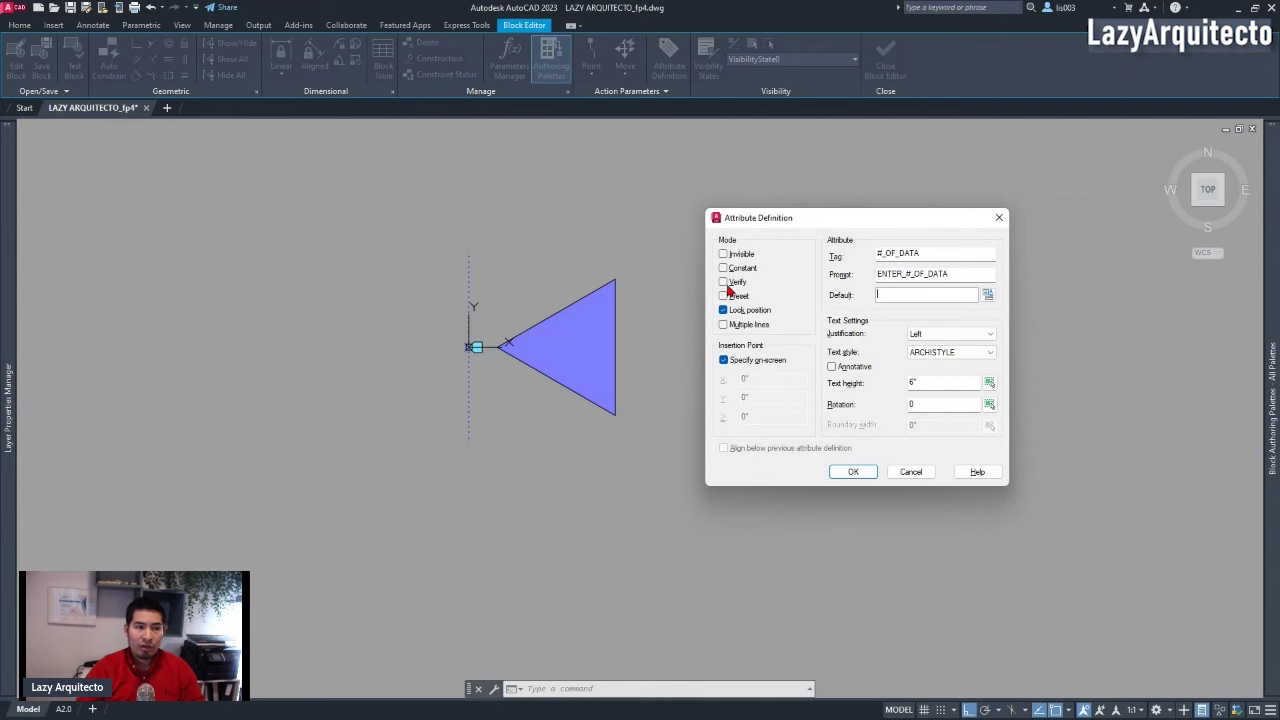
left_click_drag(808, 220, 789, 236)
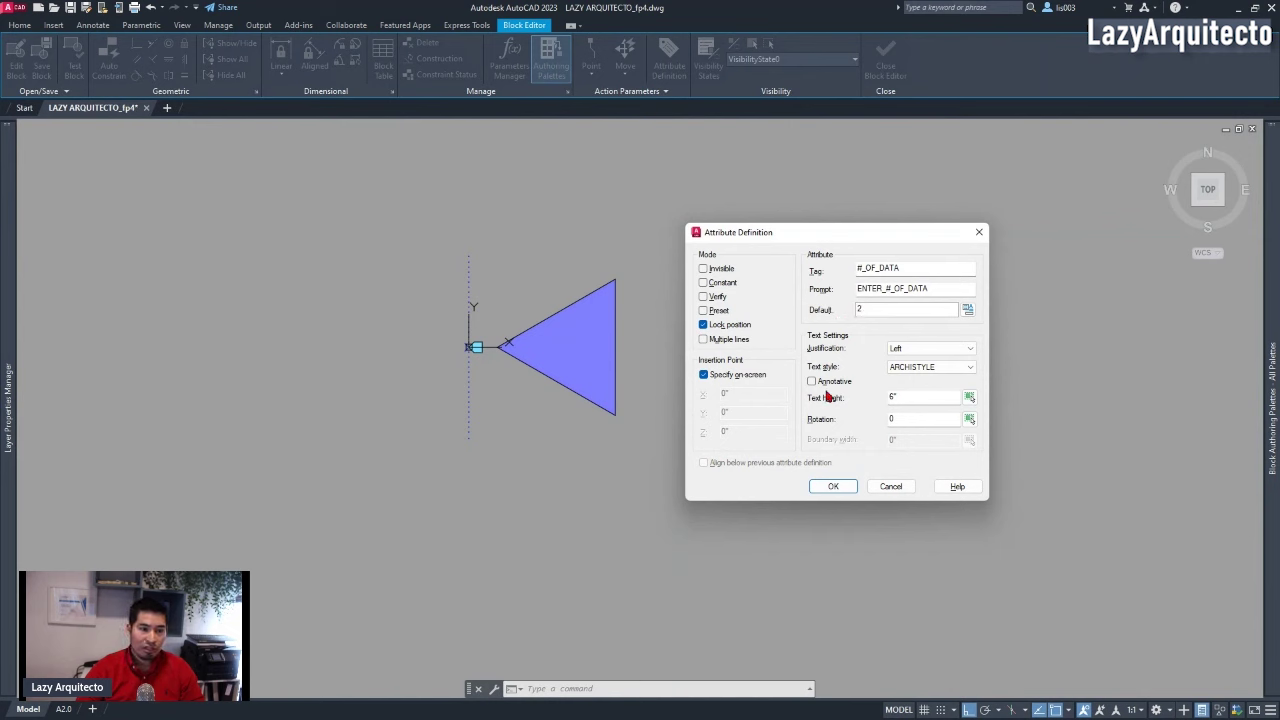
- Set the attribute's justification to Middle center, keep the ARCHISTYLE text style, and place it just below and right of the triangle
left_click(921, 349)
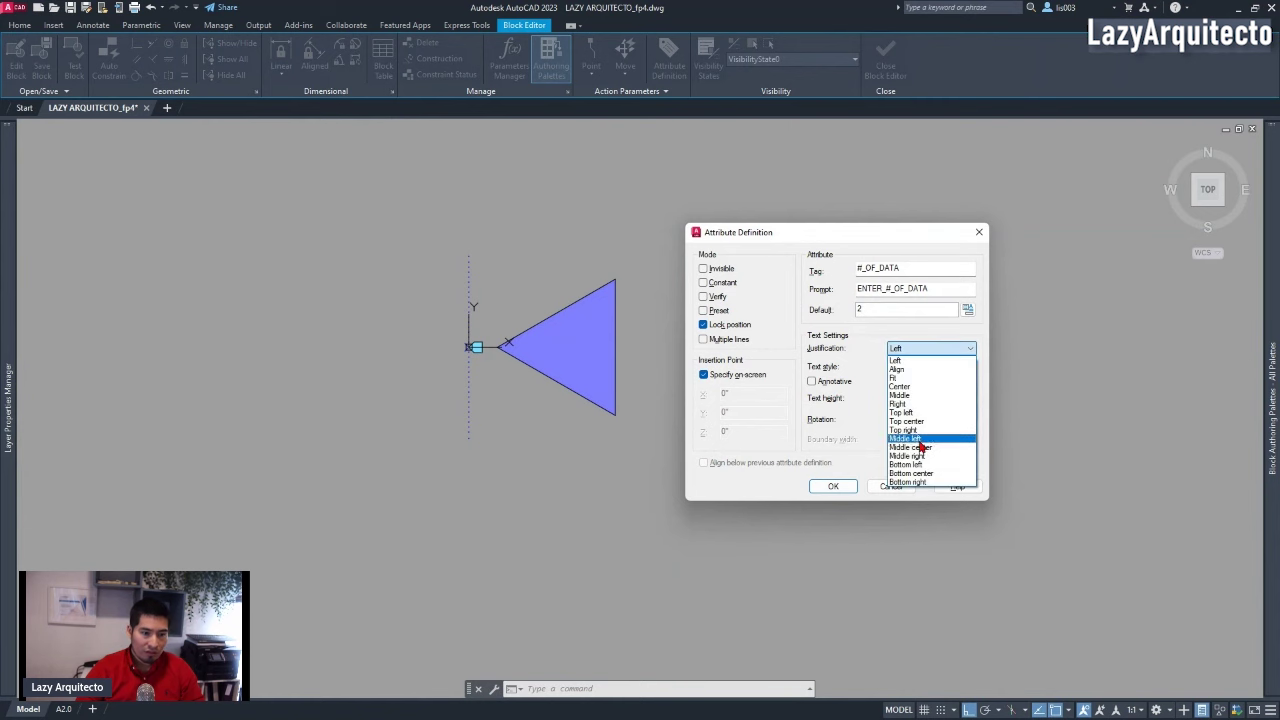
left_click(920, 455)
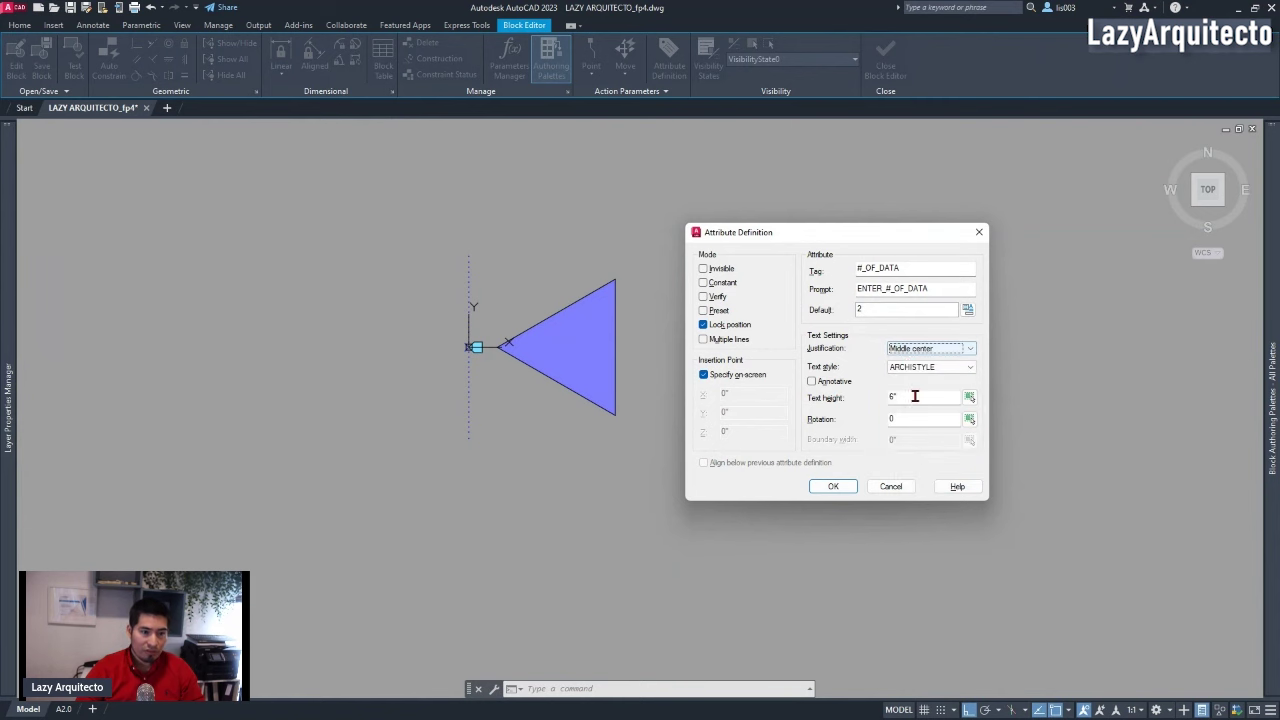
left_click(908, 368)
left_click(908, 368)
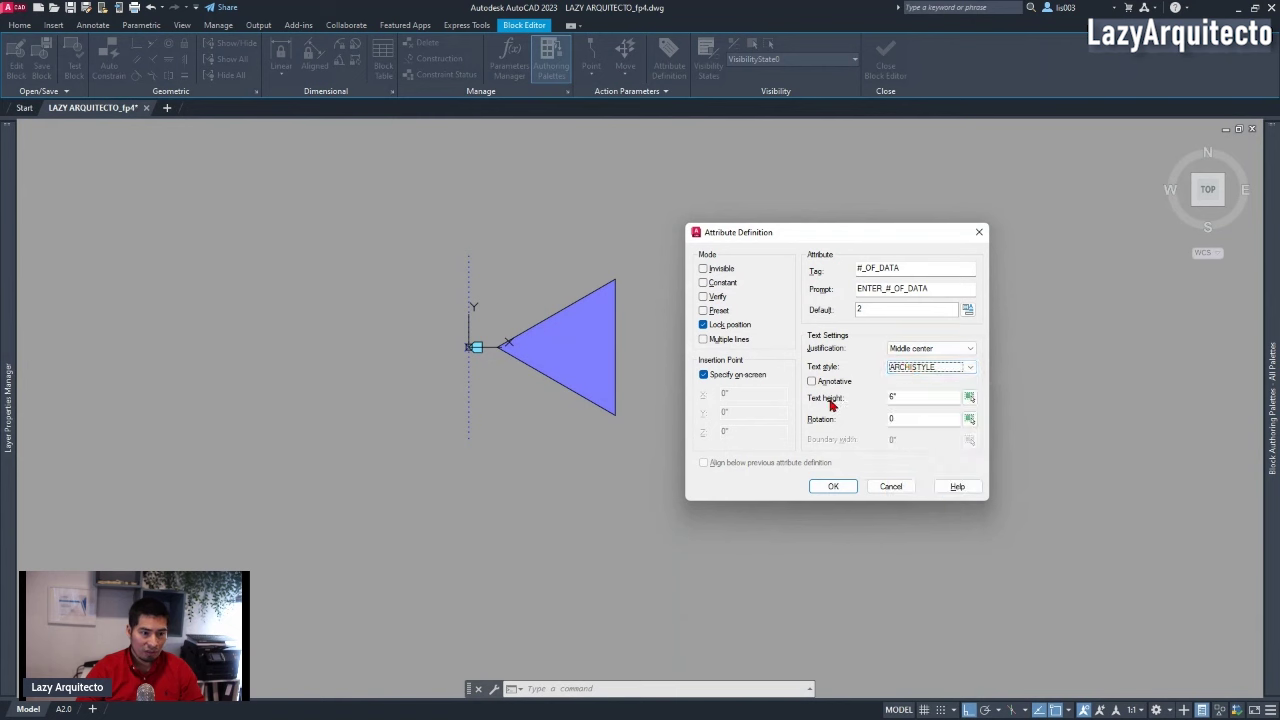
left_click(836, 487)
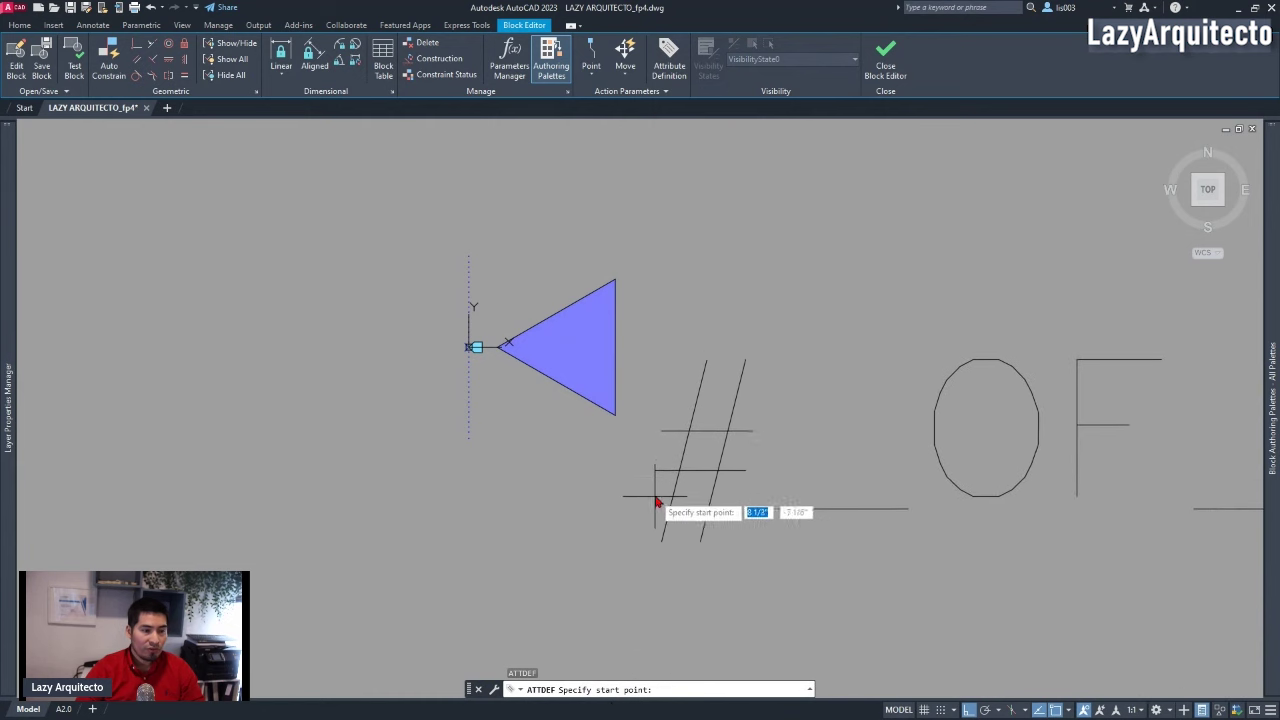
left_click(686, 487)
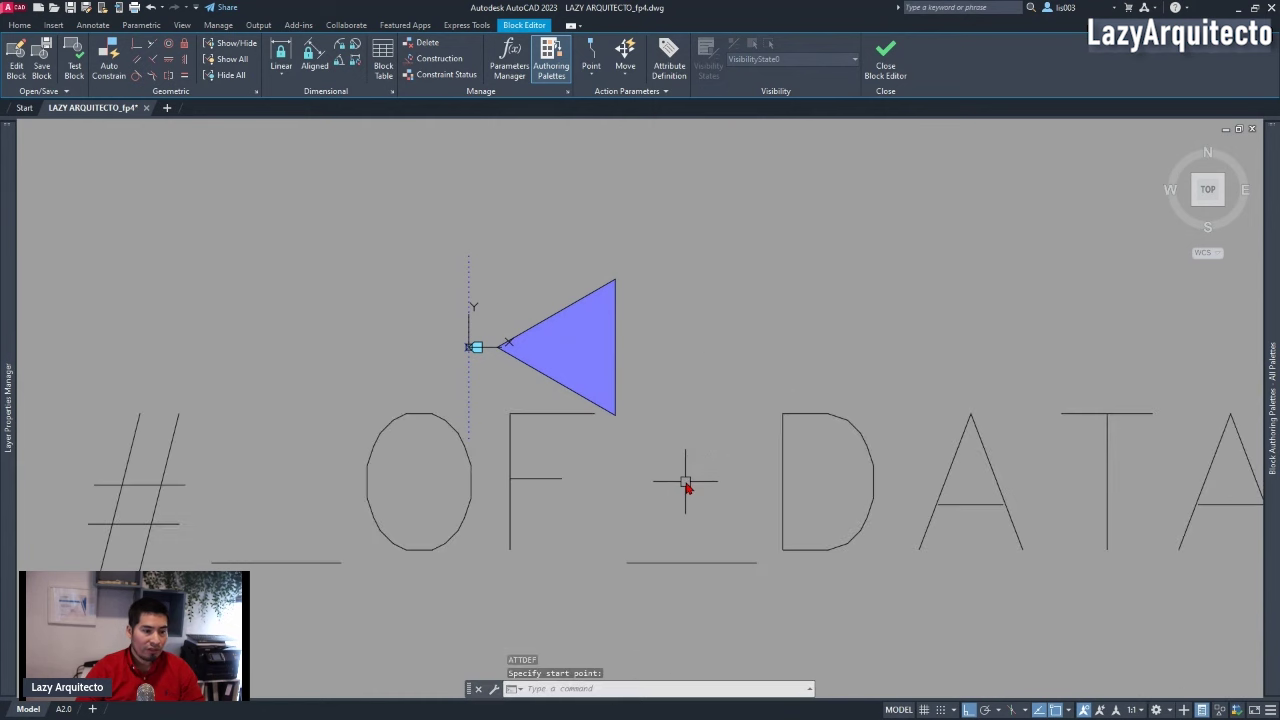
scroll(700, 471, "down", 3)
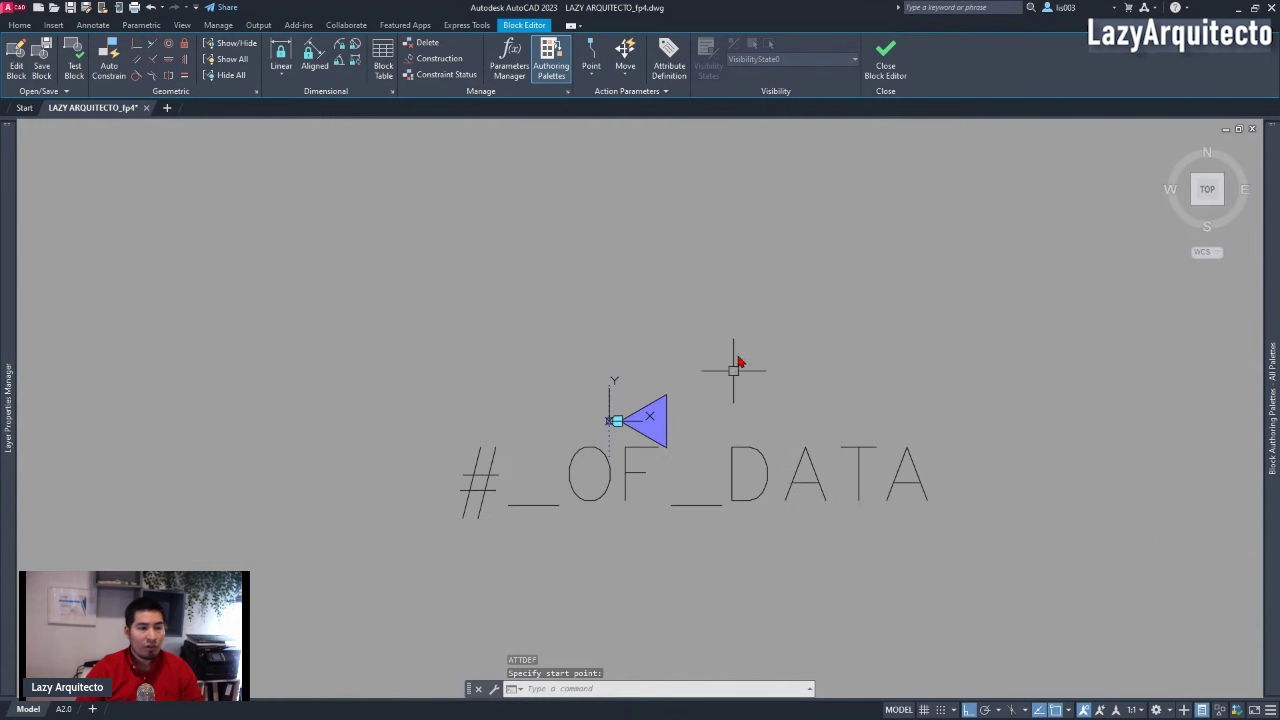
- Close the Block Editor and save the changes to the DATA_SYM block
left_click(887, 72)
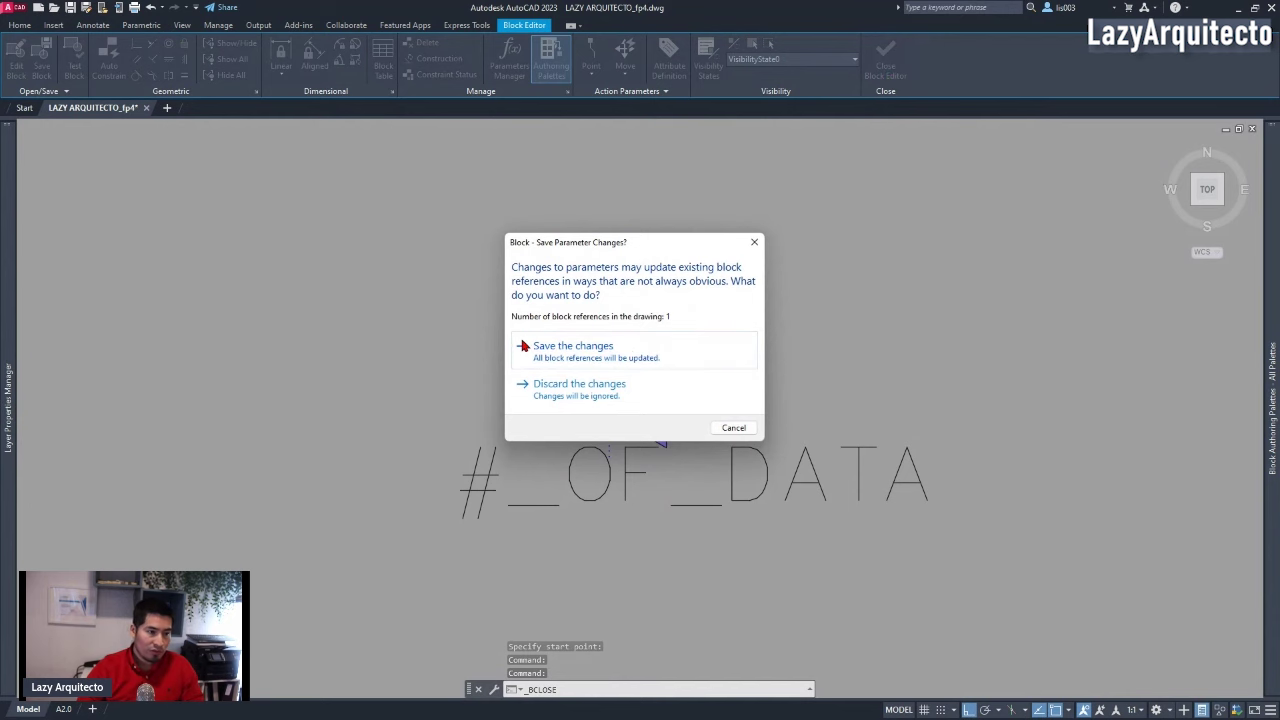
left_click(604, 350)
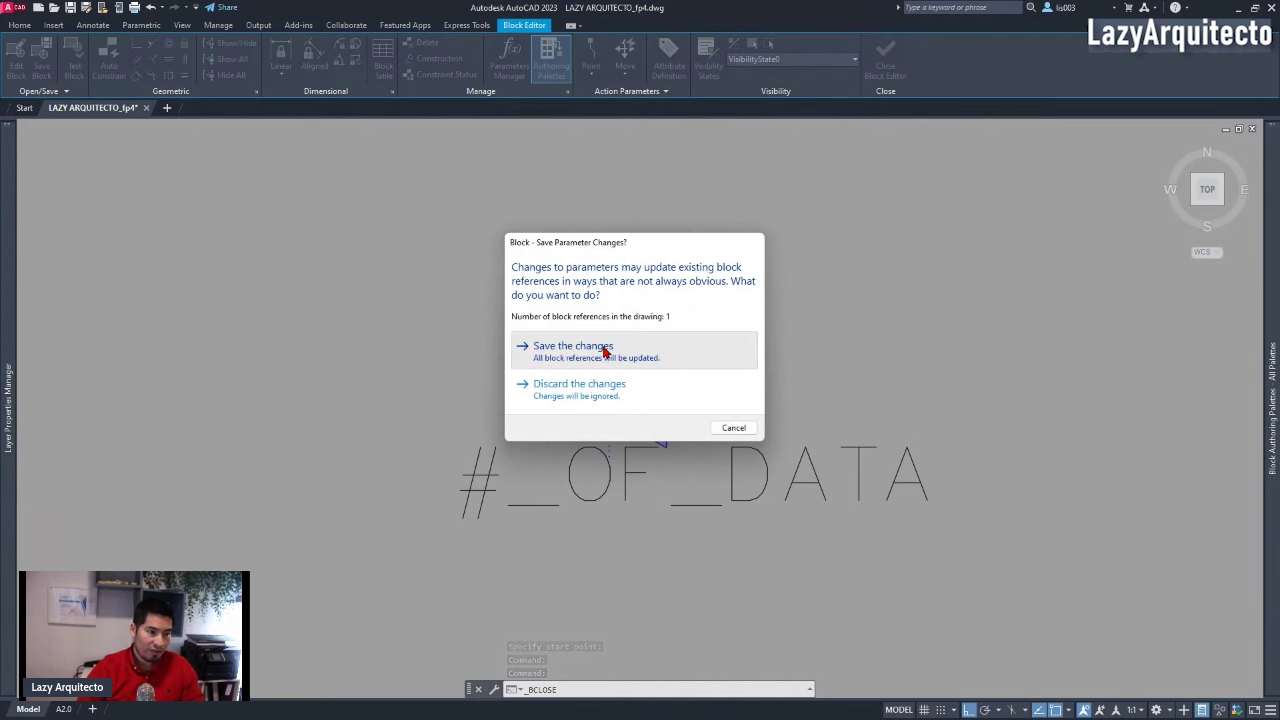
scroll(595, 380, "down", 4)
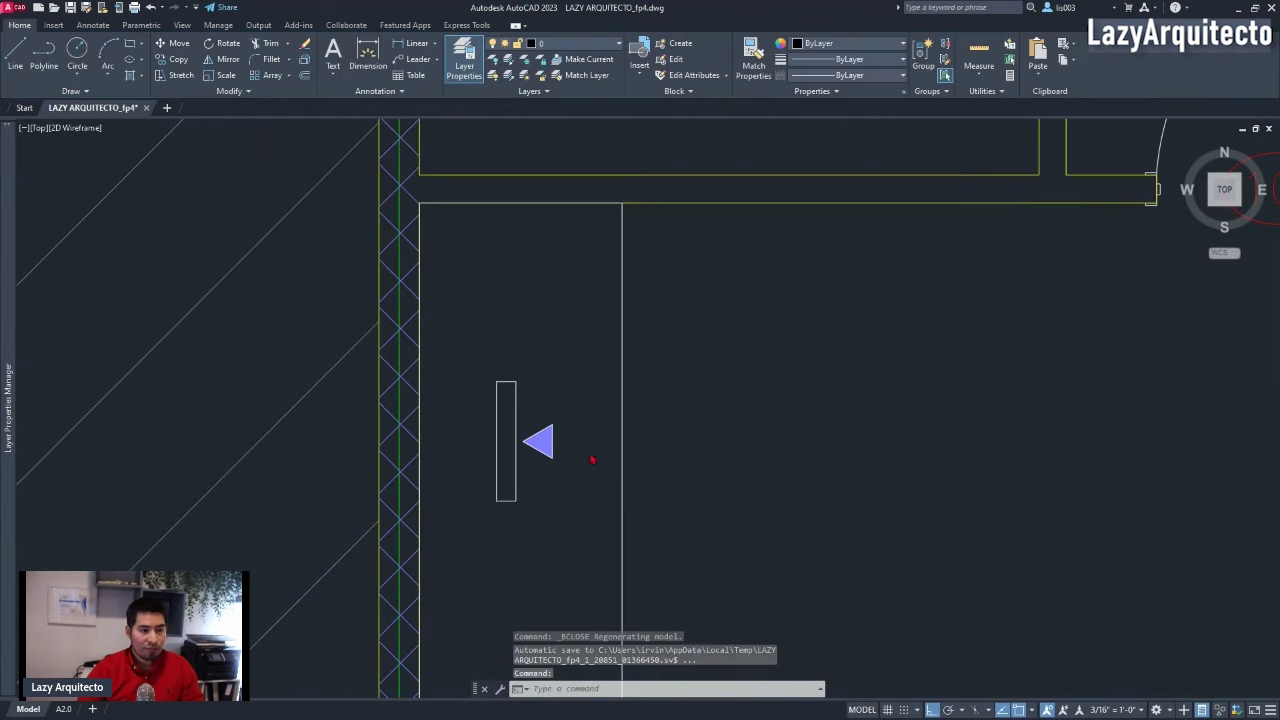
scroll(515, 430, "up", 4)
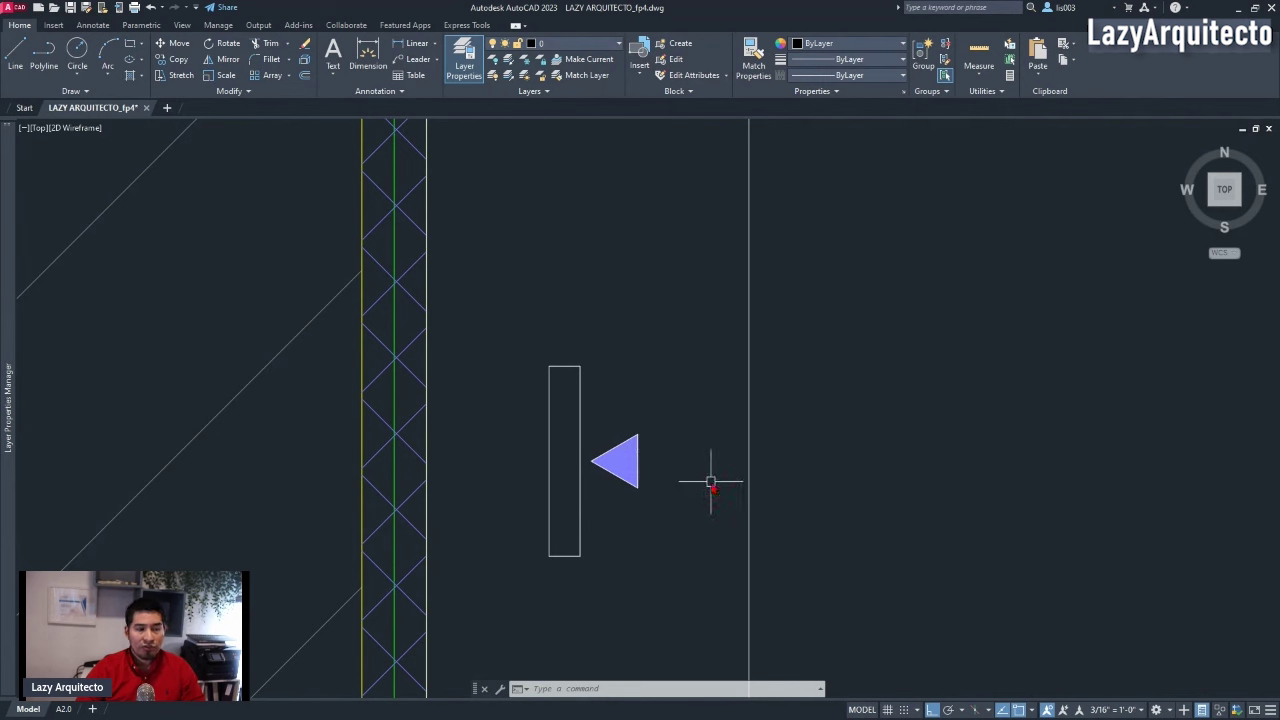
type("A")
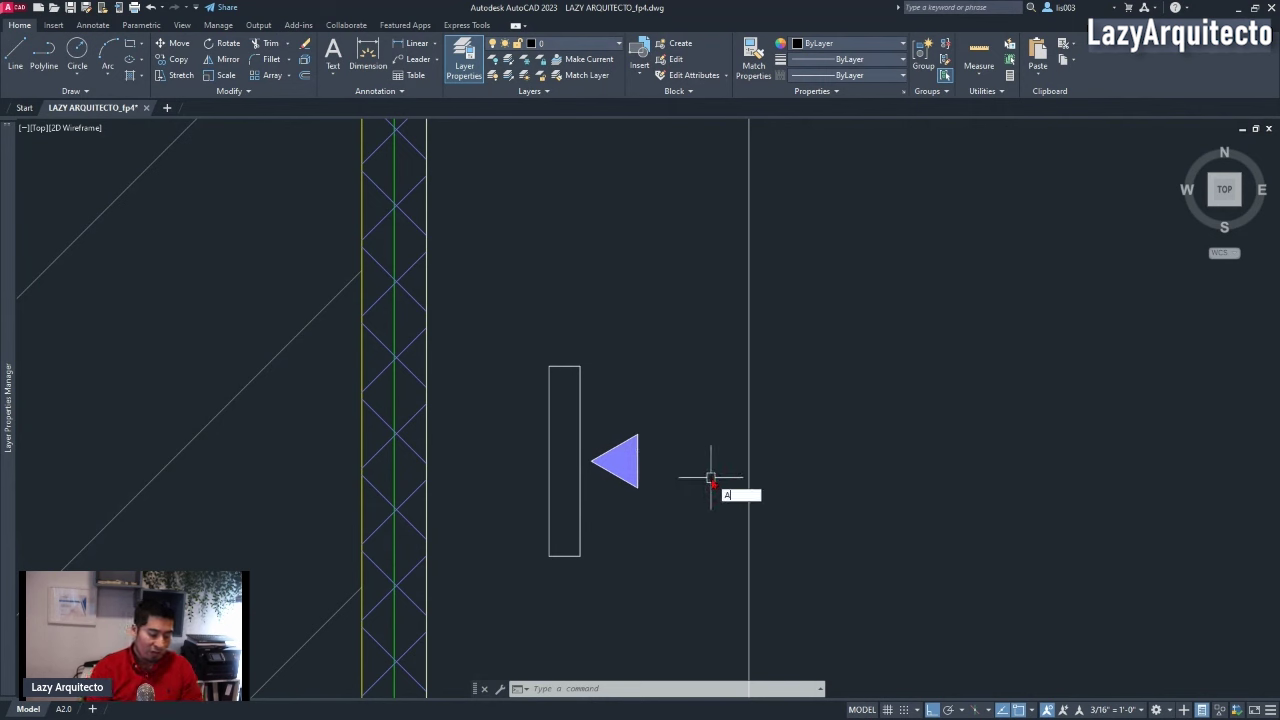
type("TT")
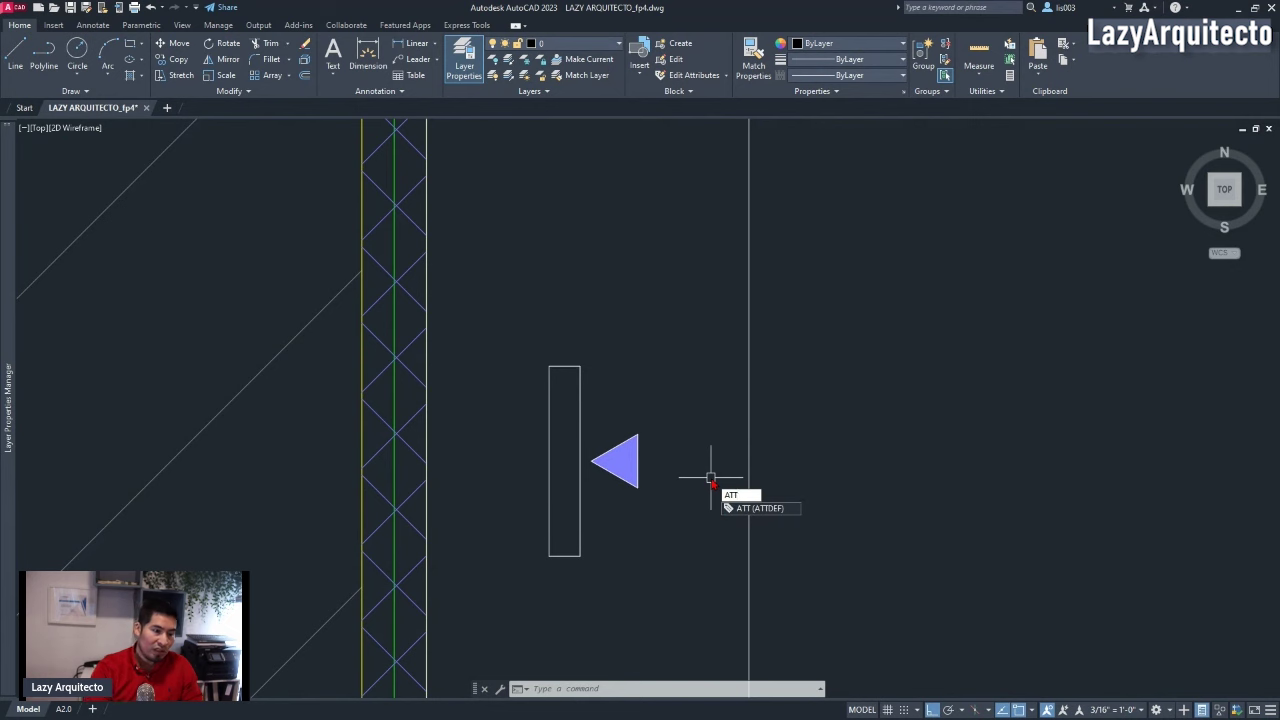
key("BackSpace")
key("BackSpace")
key("BackSpace")
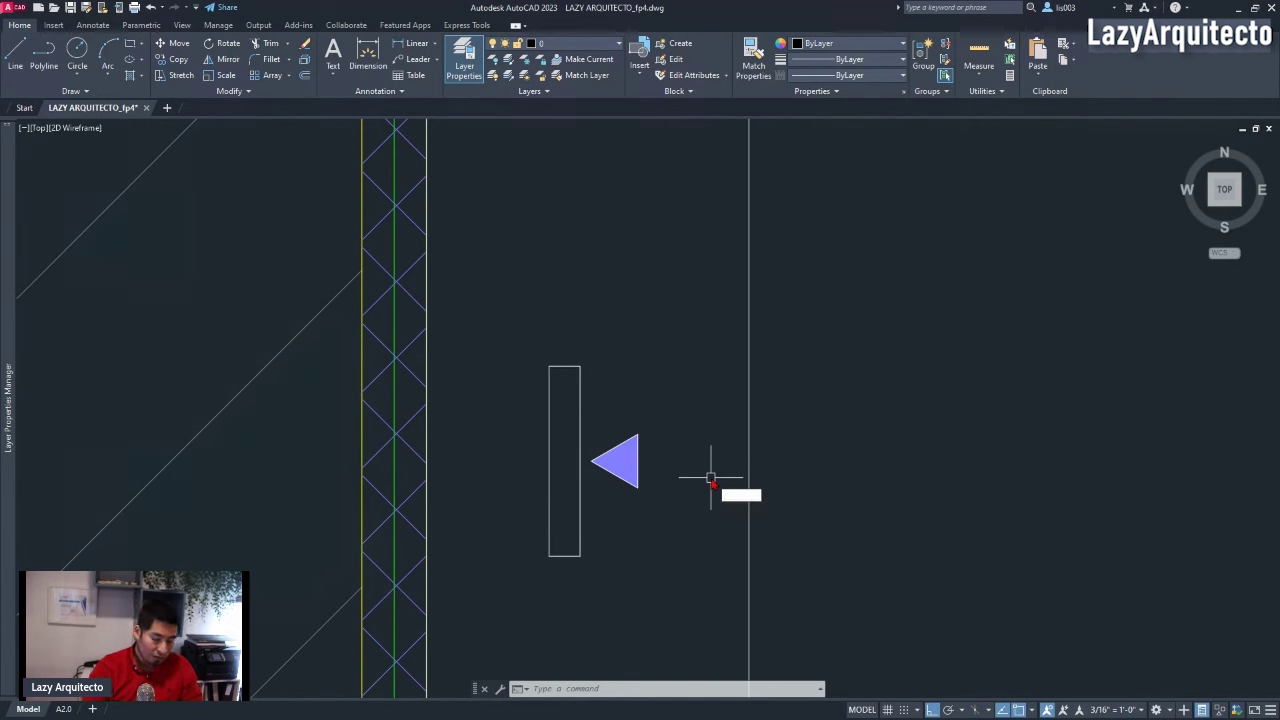
type("ATS")
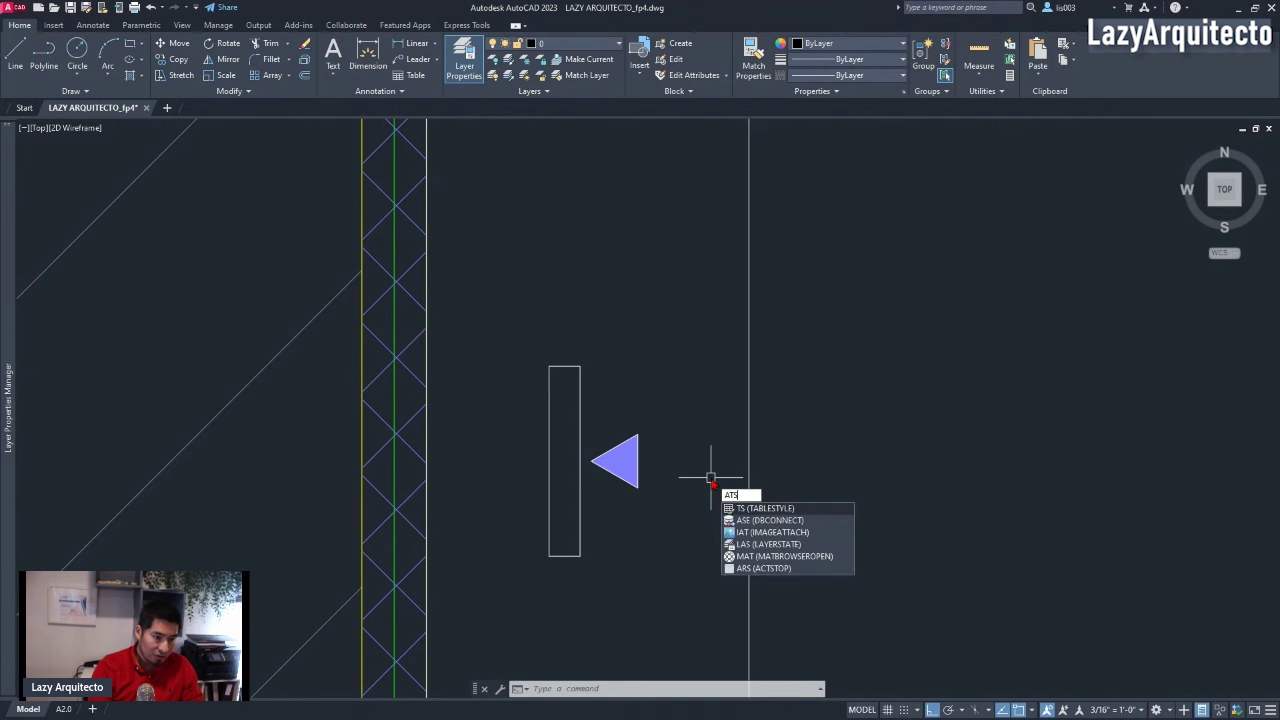
key("BackSpace")
key("BackSpace")
key("BackSpace")
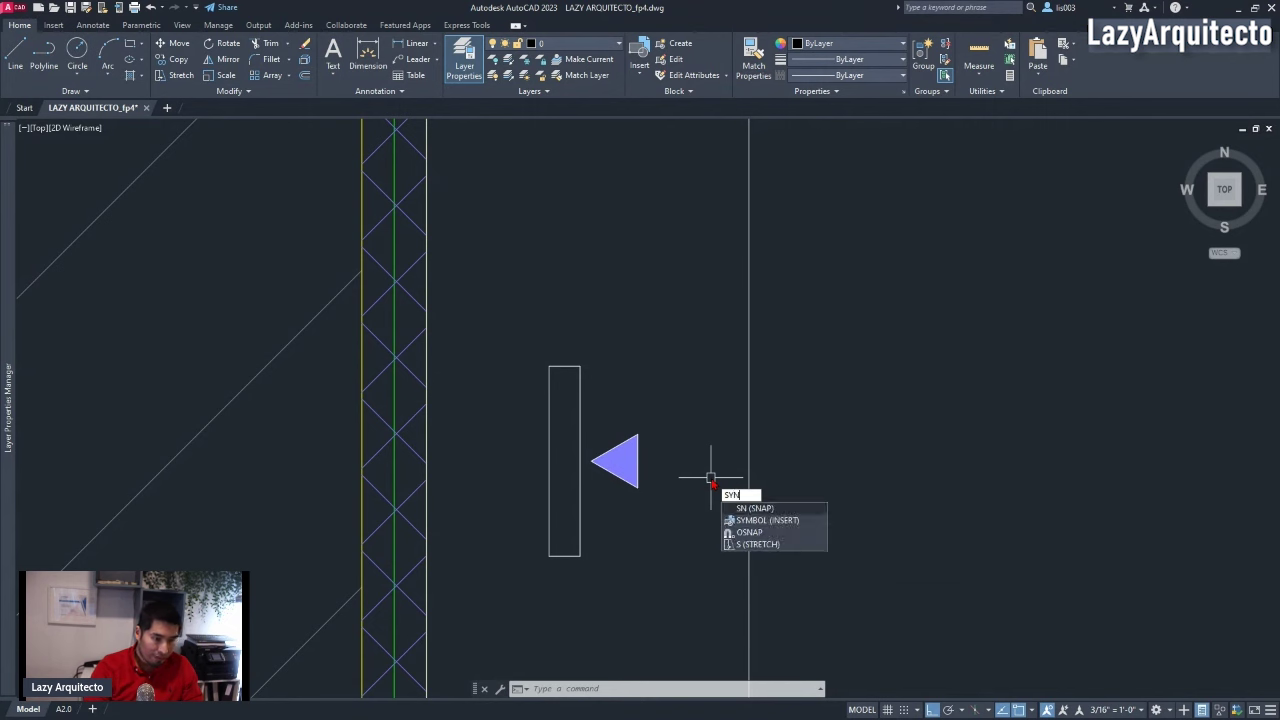
key("BackSpace")
key("BackSpace")
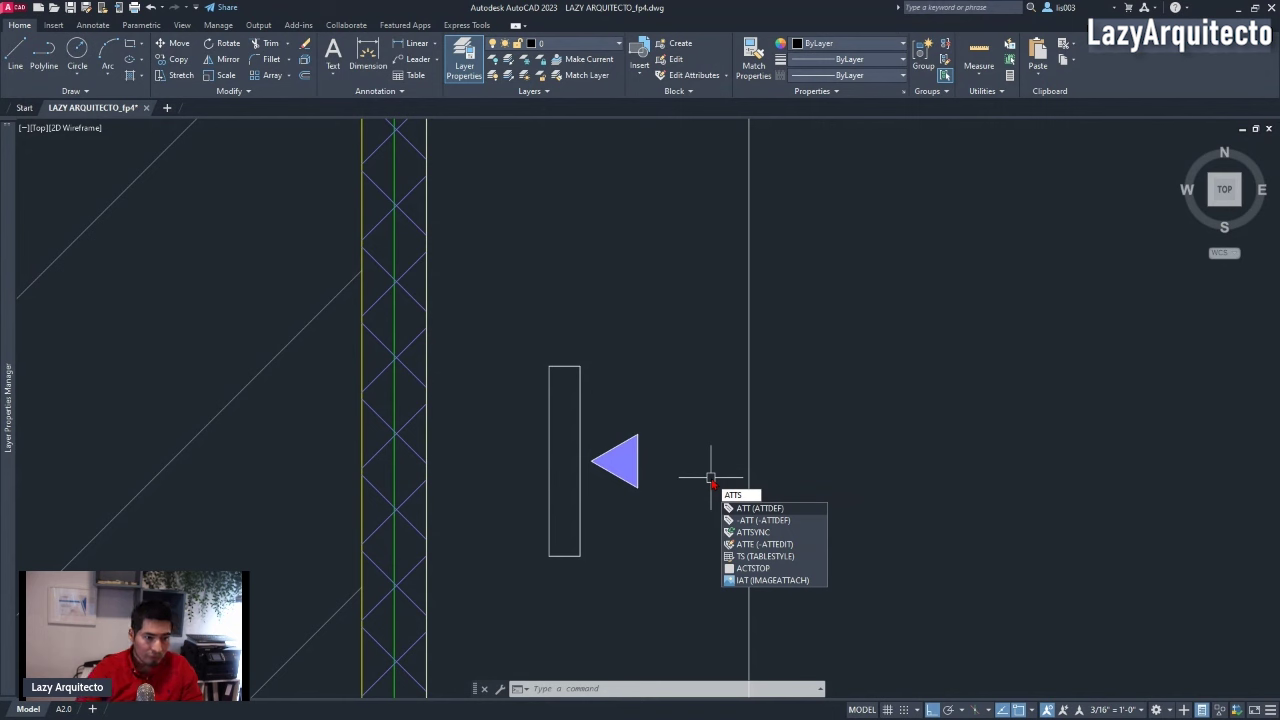
- Synchronize the attributes of the DATA_SYM block beside the vertical narrow rectangle with ATTSYNC, using the Select option
left_click(772, 533)
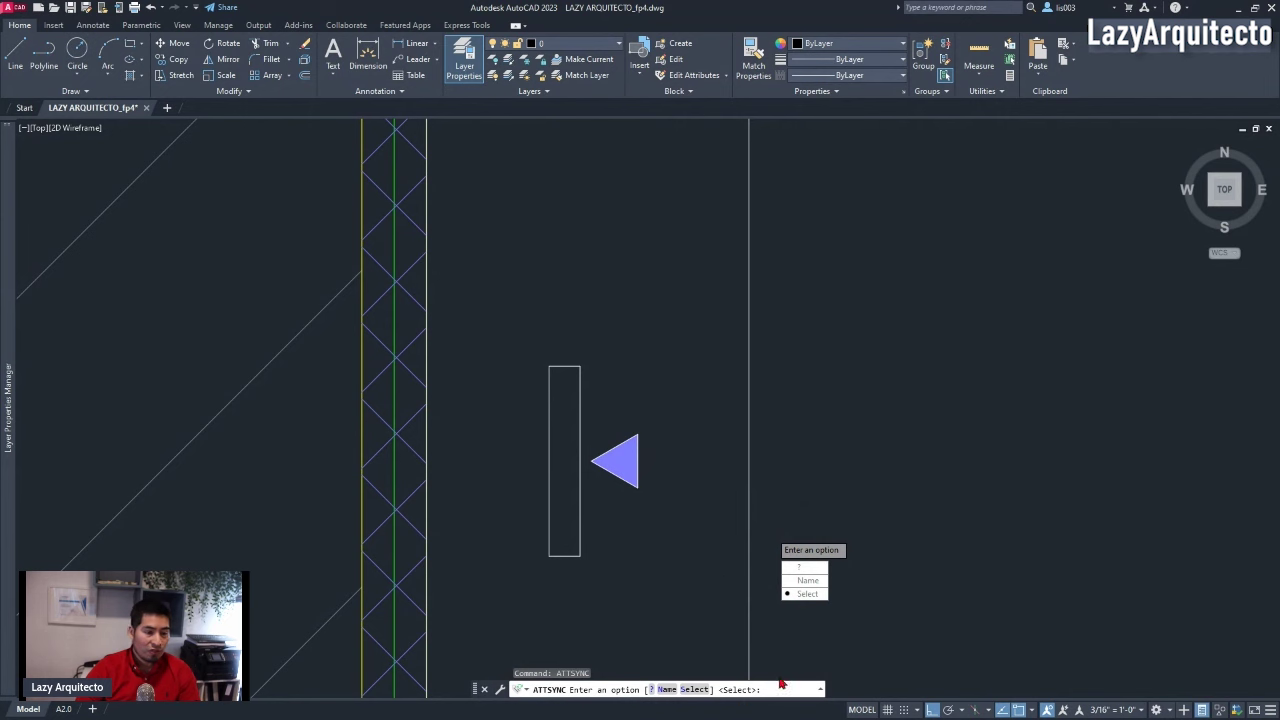
left_click(808, 594)
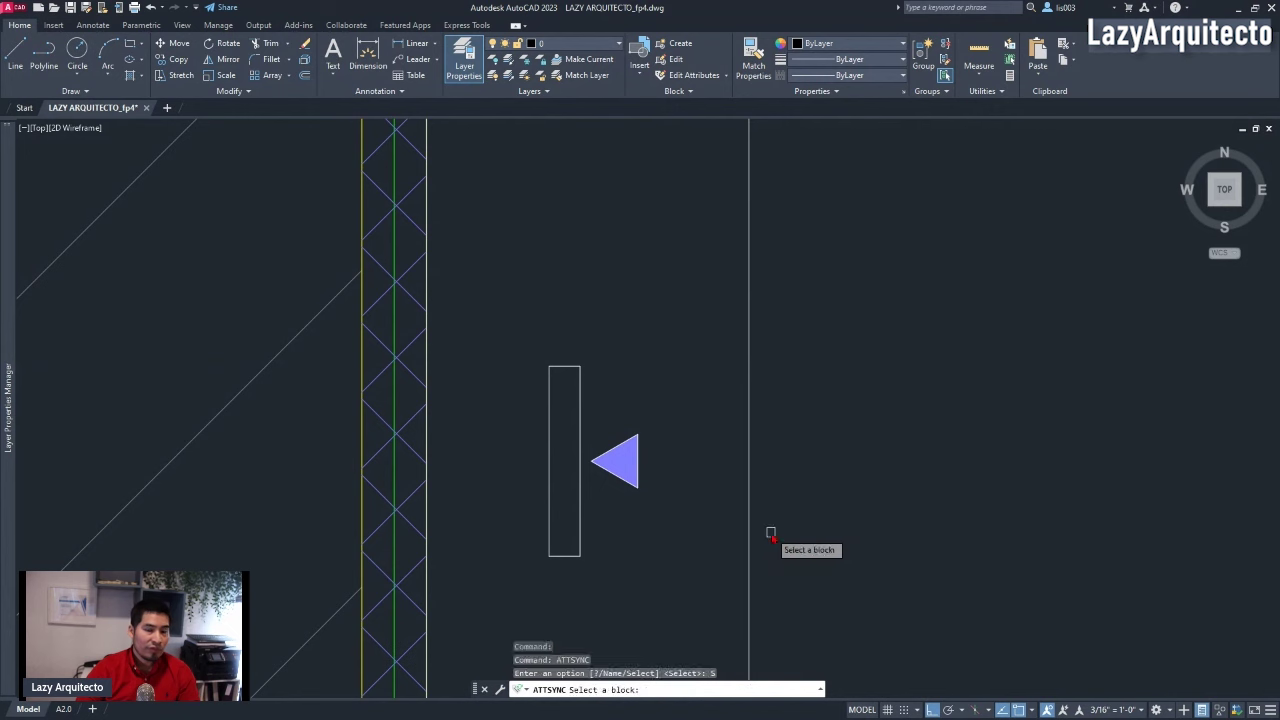
left_click(641, 447)
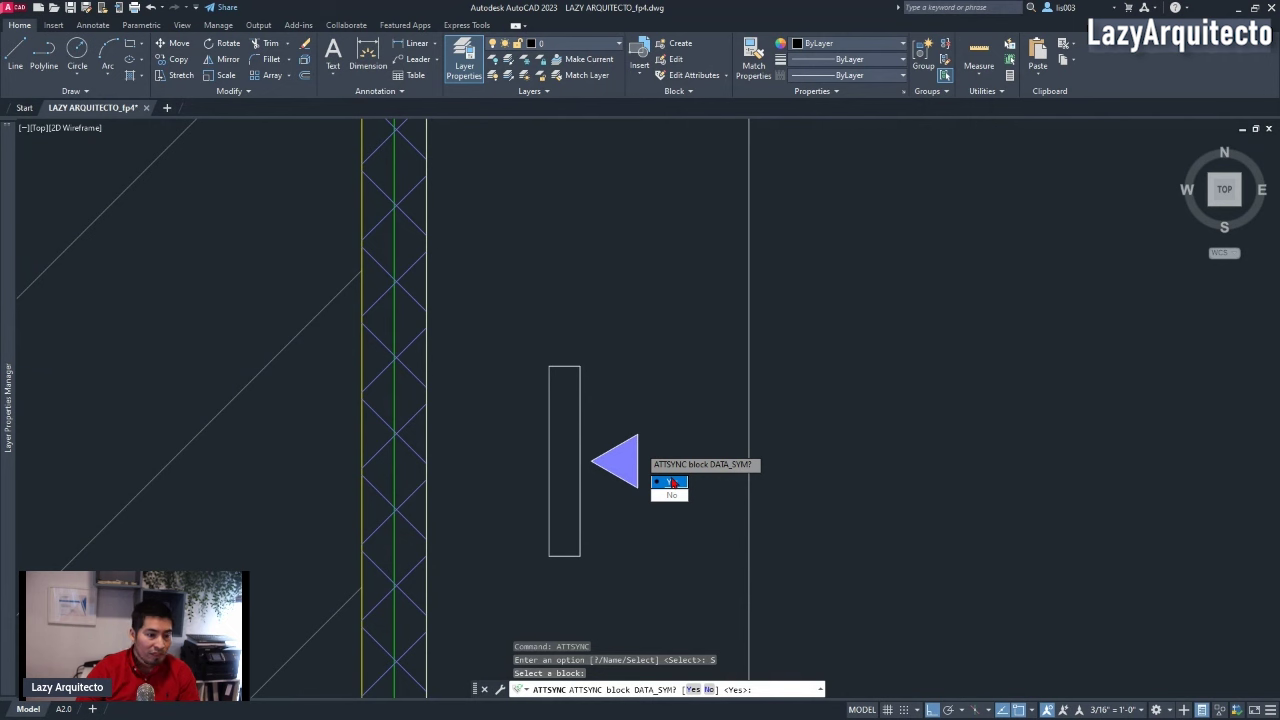
left_click(672, 484)
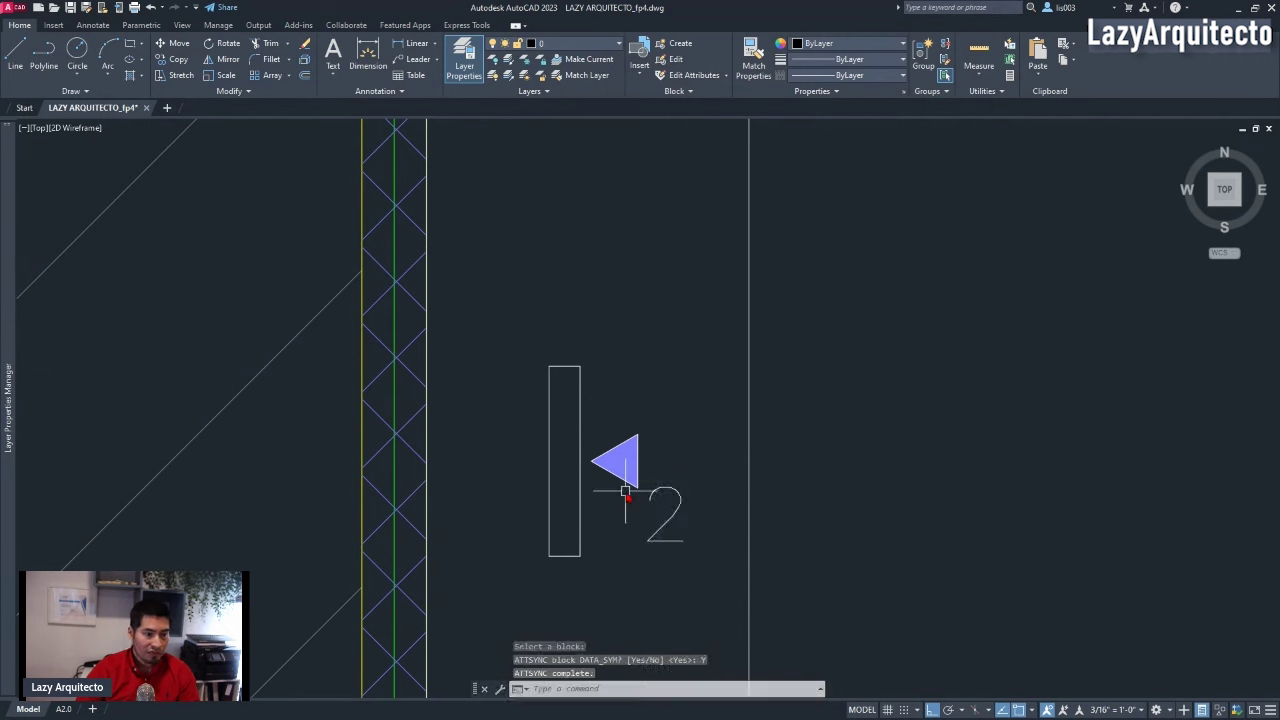
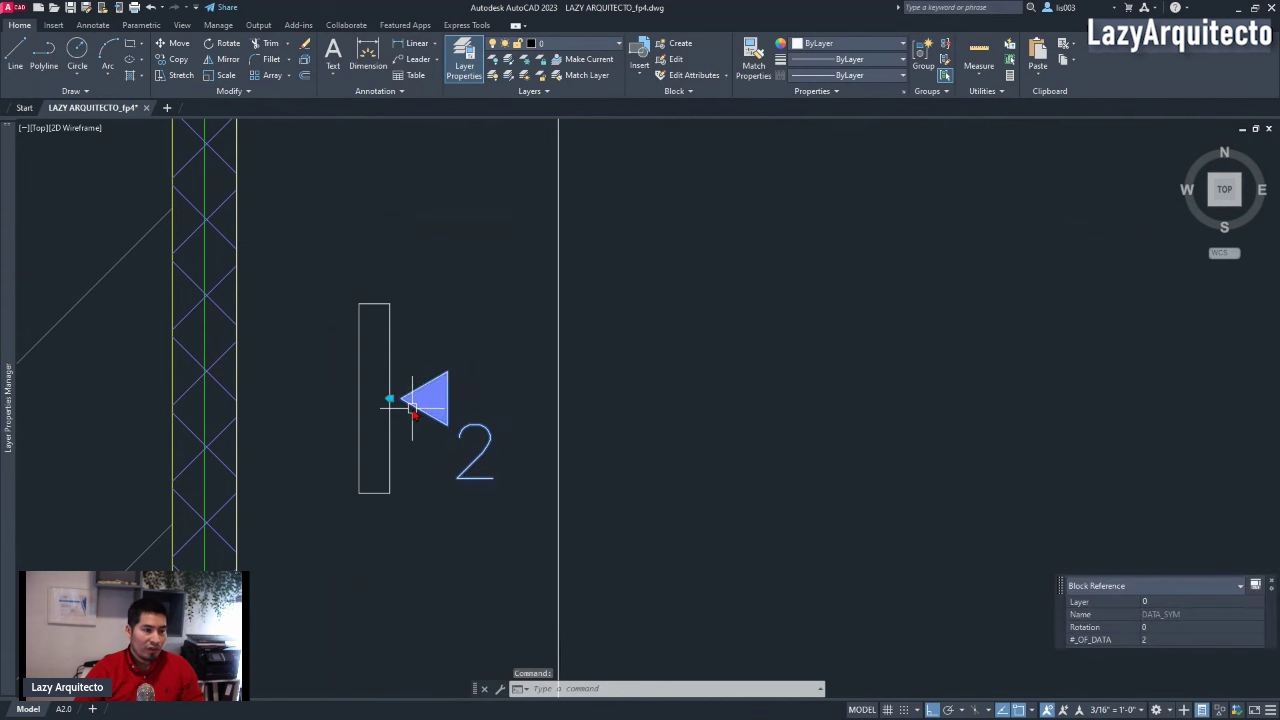
- Try setting the #_OF_DATA attribute to 3 on the DATA_SYM block beside the vertical narrow rectangle, and undo the change
scroll(480, 434, "up", 4)
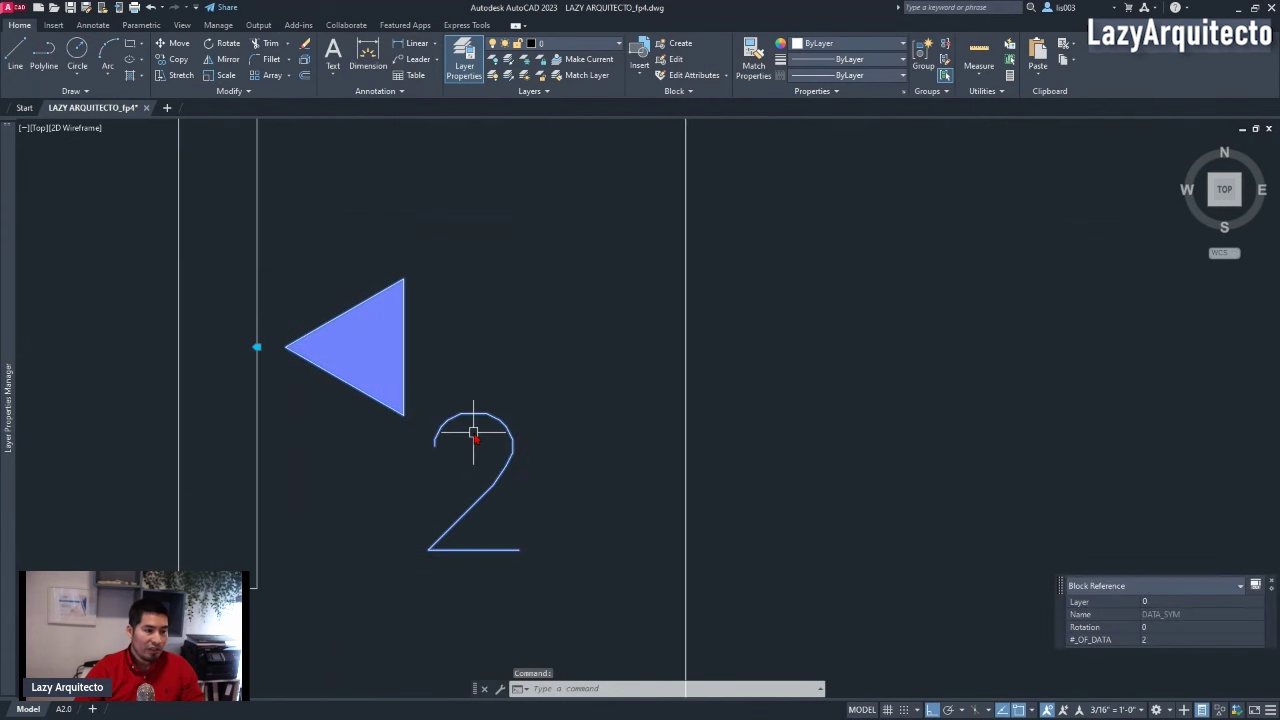
middle_click_drag(473, 433, 517, 367)
key("Escape")
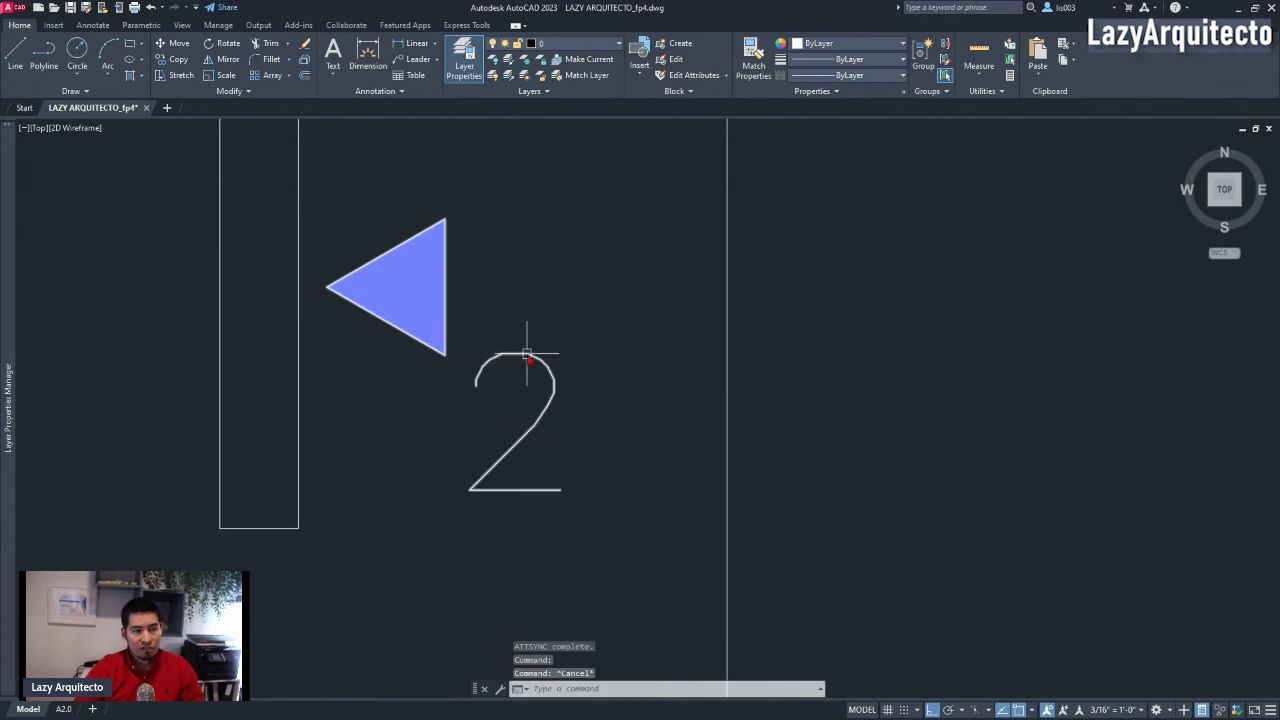
scroll(508, 374, "down", 3)
left_click(537, 382)
key("Escape")
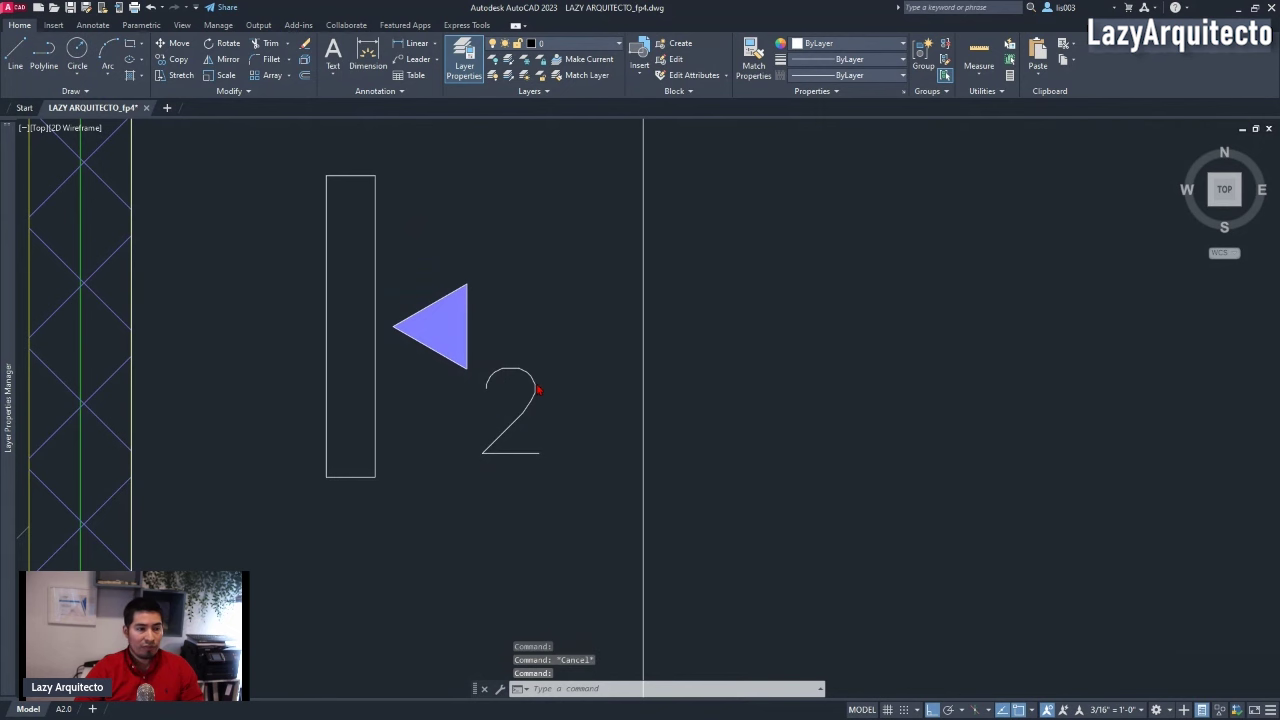
double_click(537, 399)
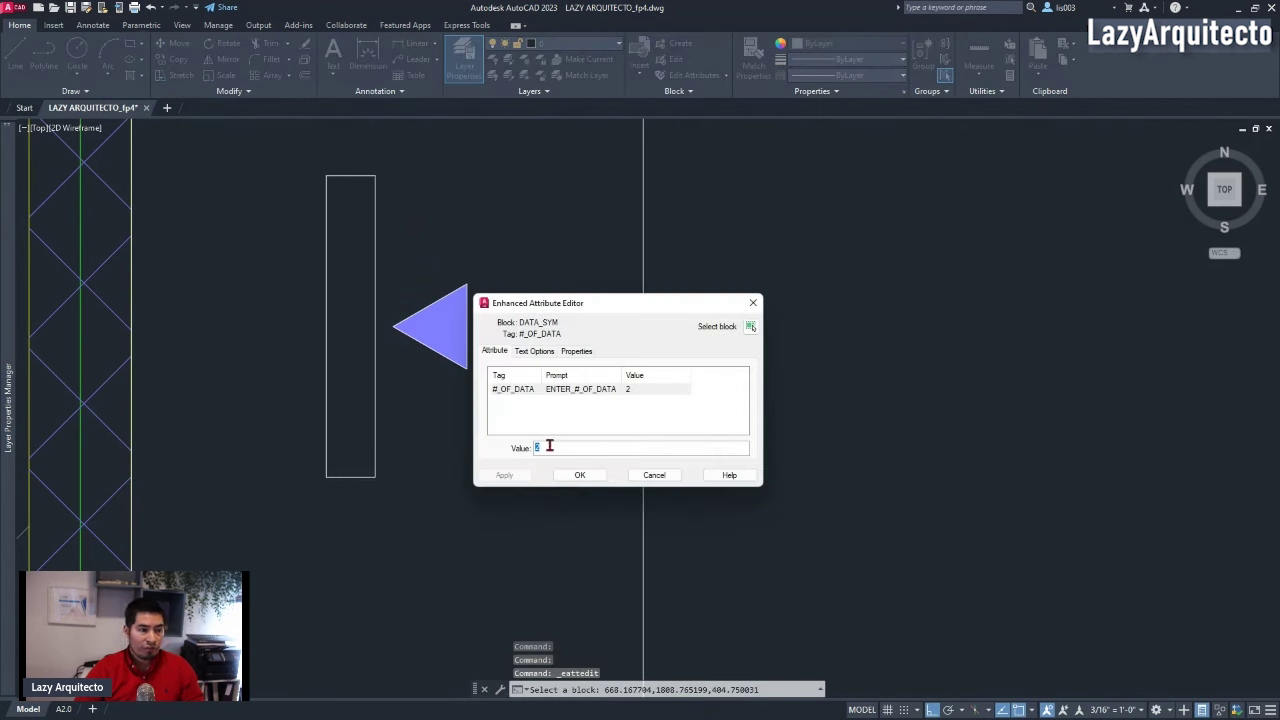
type("3")
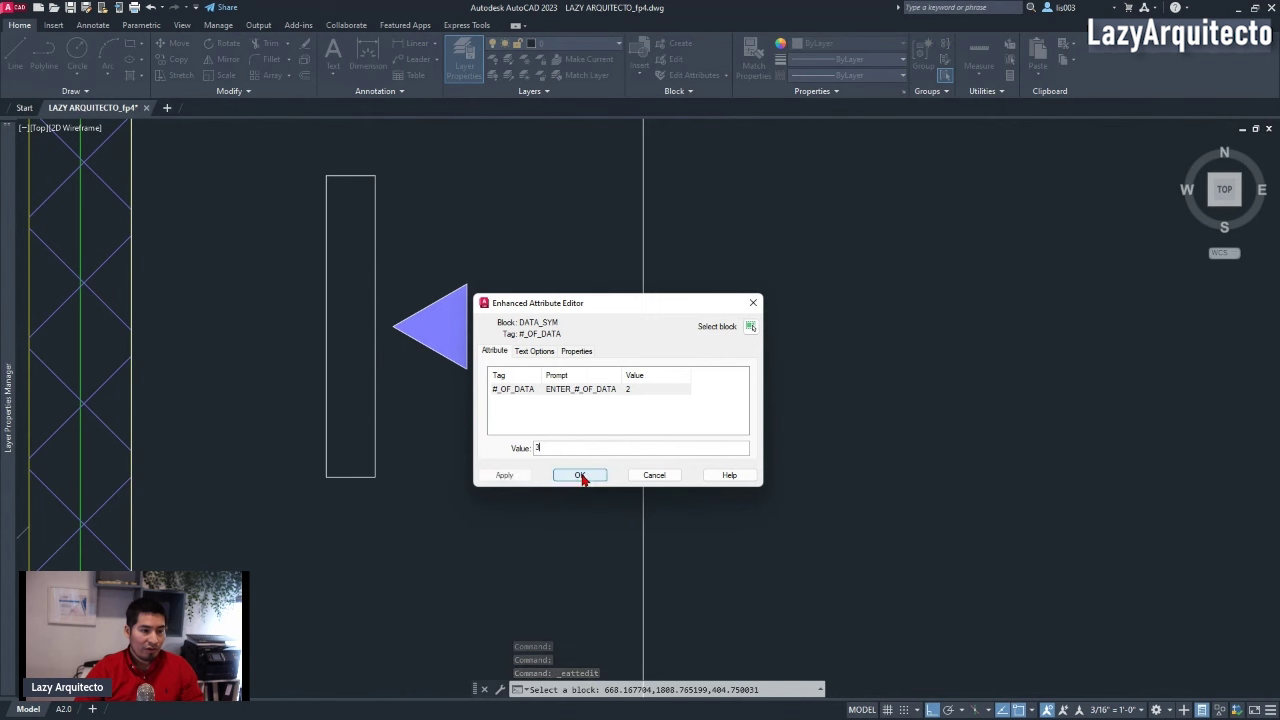
key("Return")
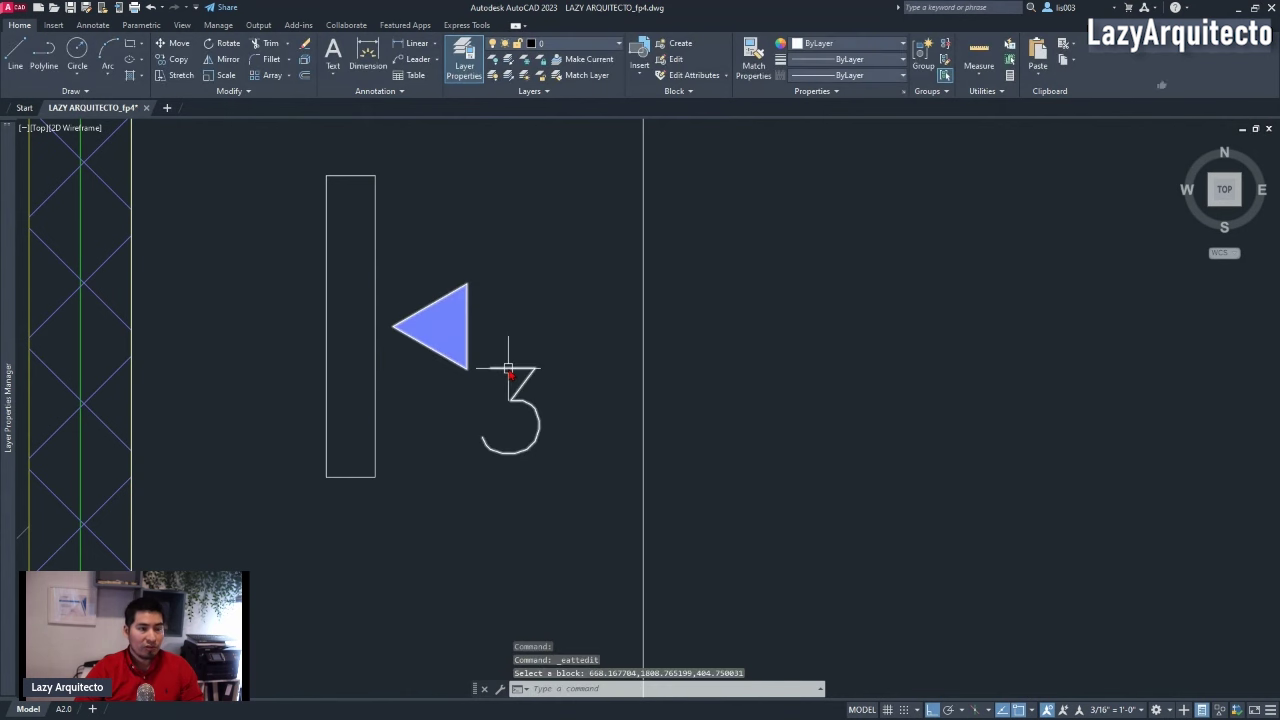
key("ctrl+z")
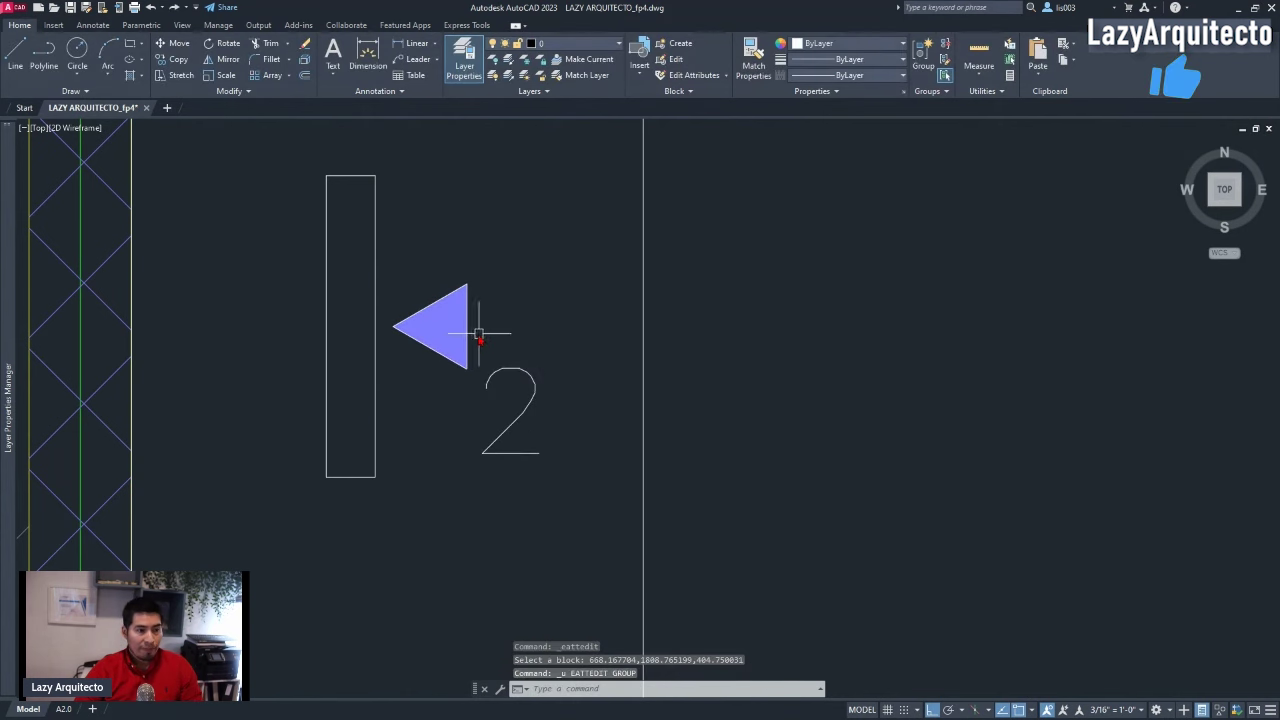
- Move the DATA_SYM block by its alignment grip, with Ortho off, onto the lower-left edge of the diagonal narrow rectangle right of door 101
scroll(460, 415, "down", 5)
left_click(457, 400)
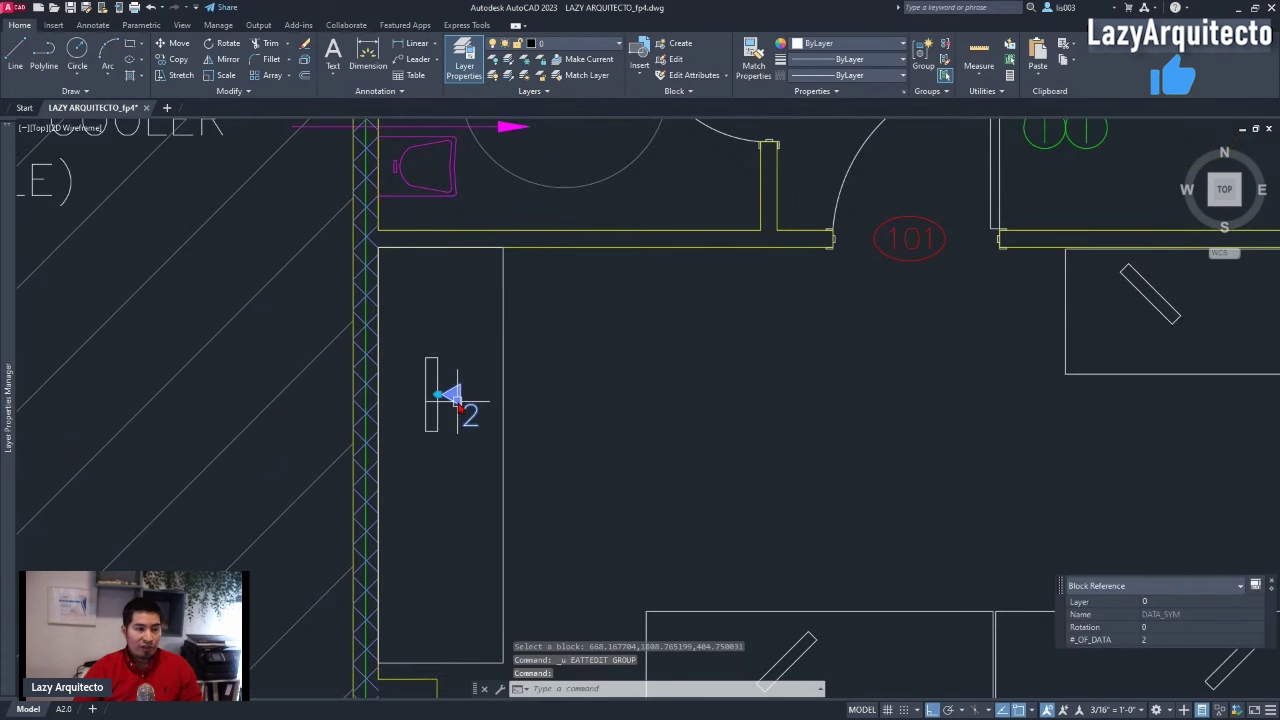
mouse_move(480, 449)
middle_mouse_down()
mouse_move(360, 377)
mouse_move(380, 401)
middle_mouse_up()
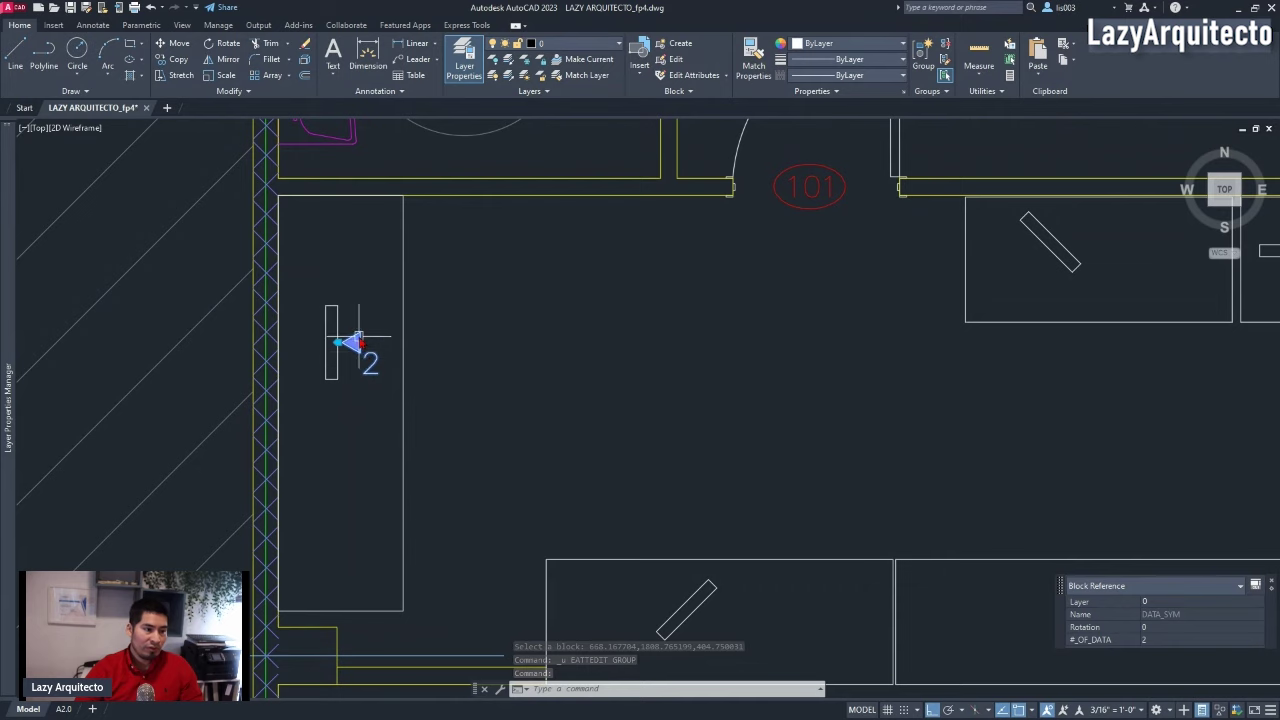
scroll(355, 338, "up", 4)
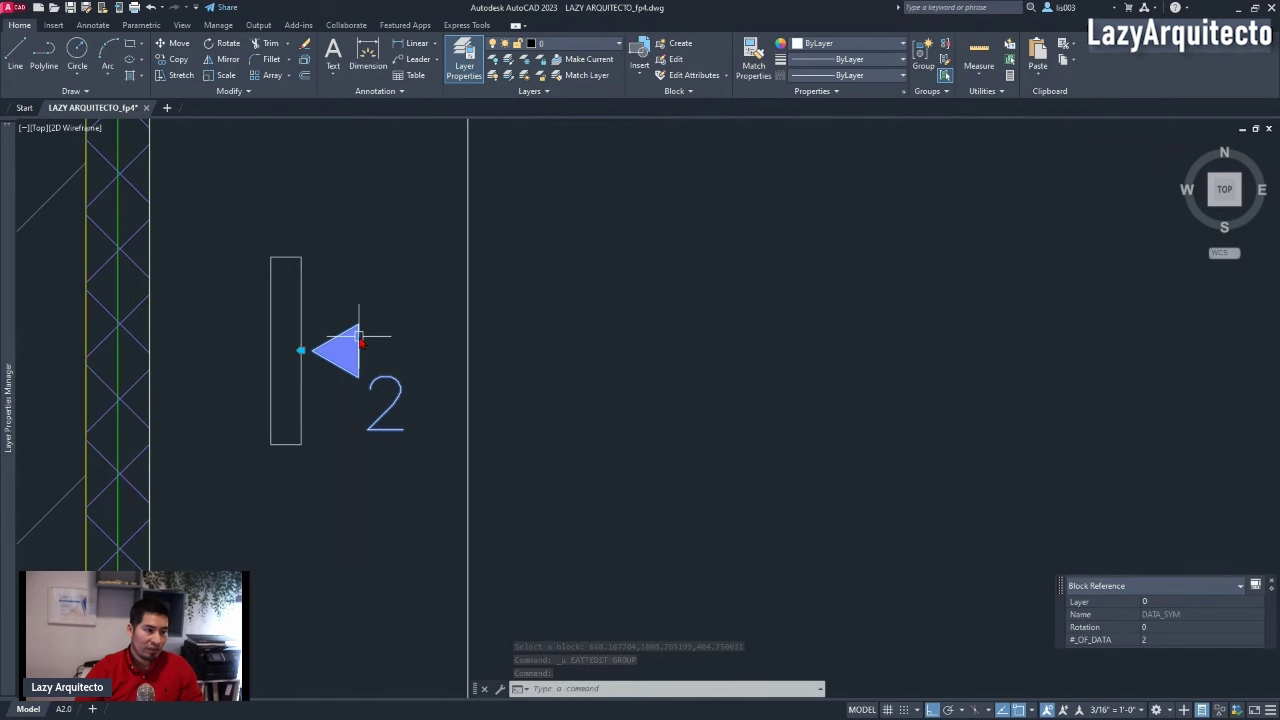
left_click(301, 349)
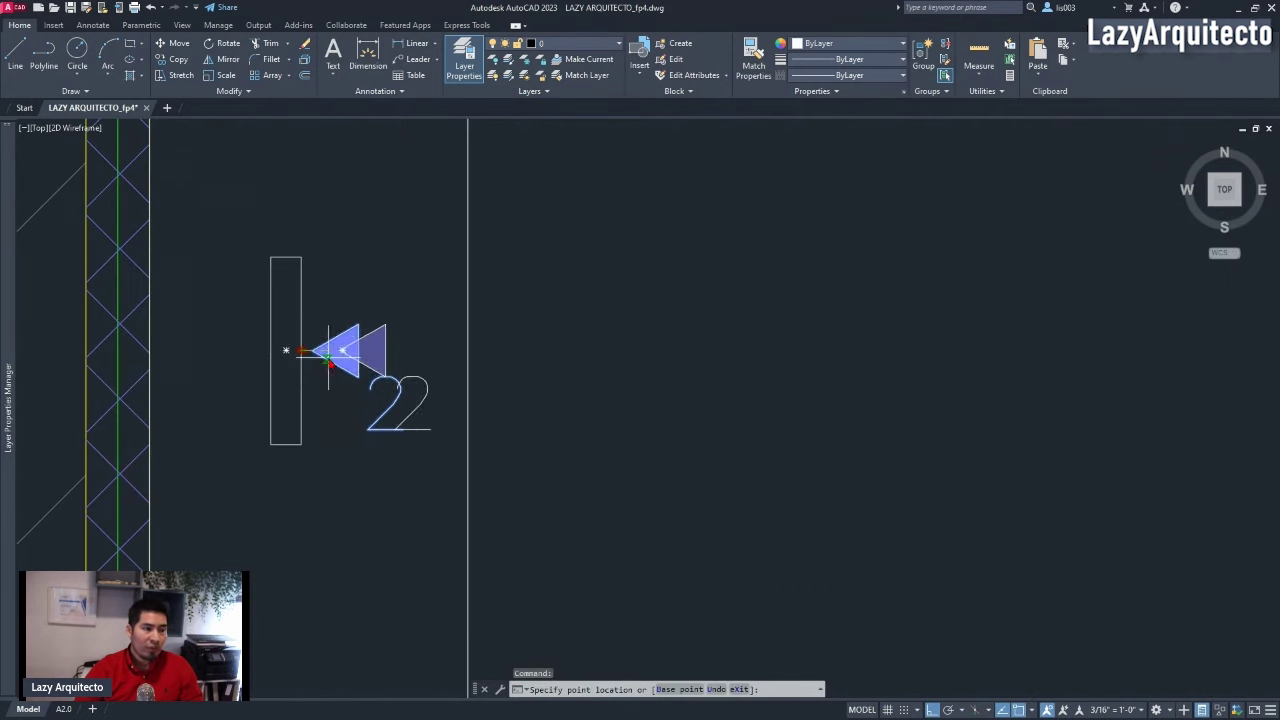
scroll(300, 352, "down", 5)
scroll(705, 335, "up", 4)
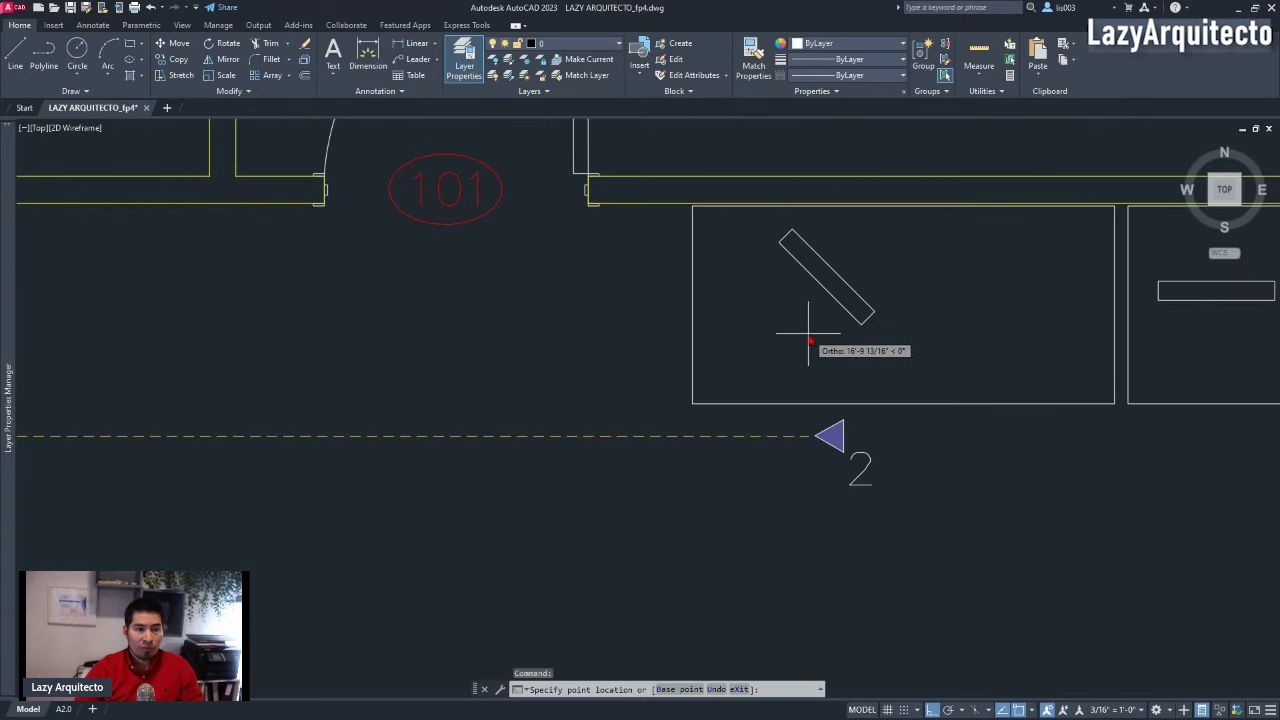
key("F8")
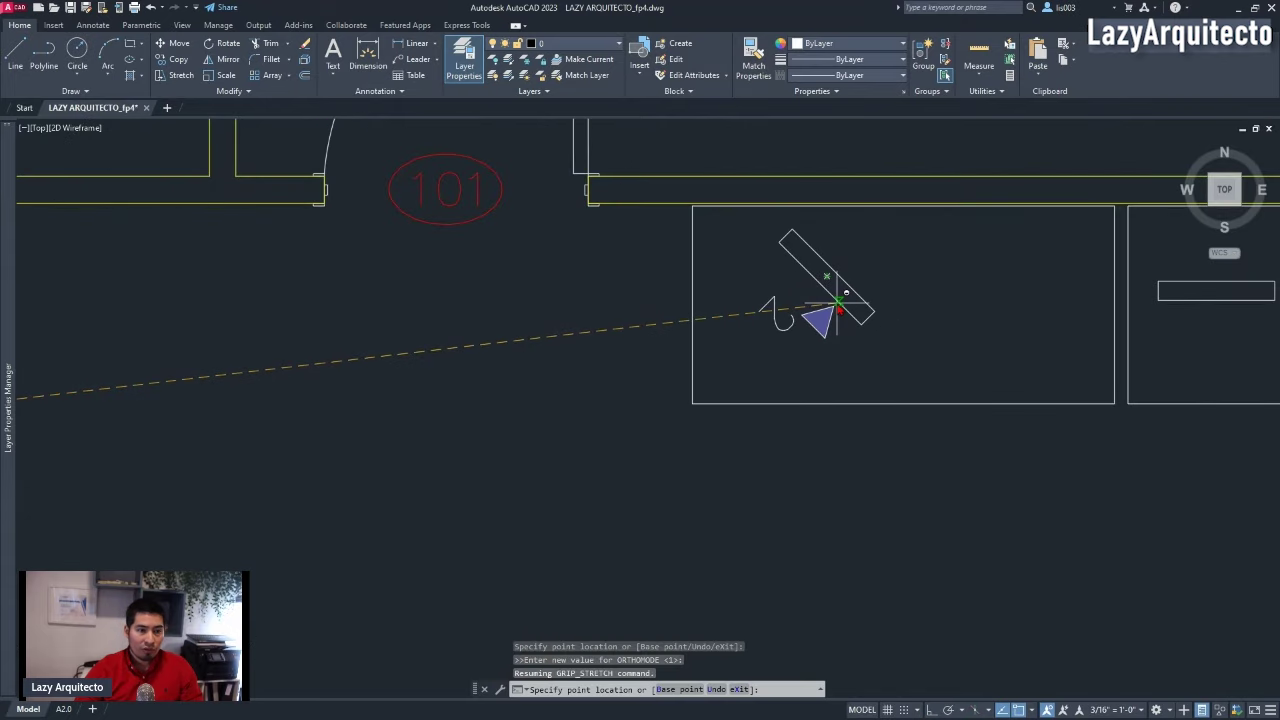
left_click(838, 305)
key("Escape")
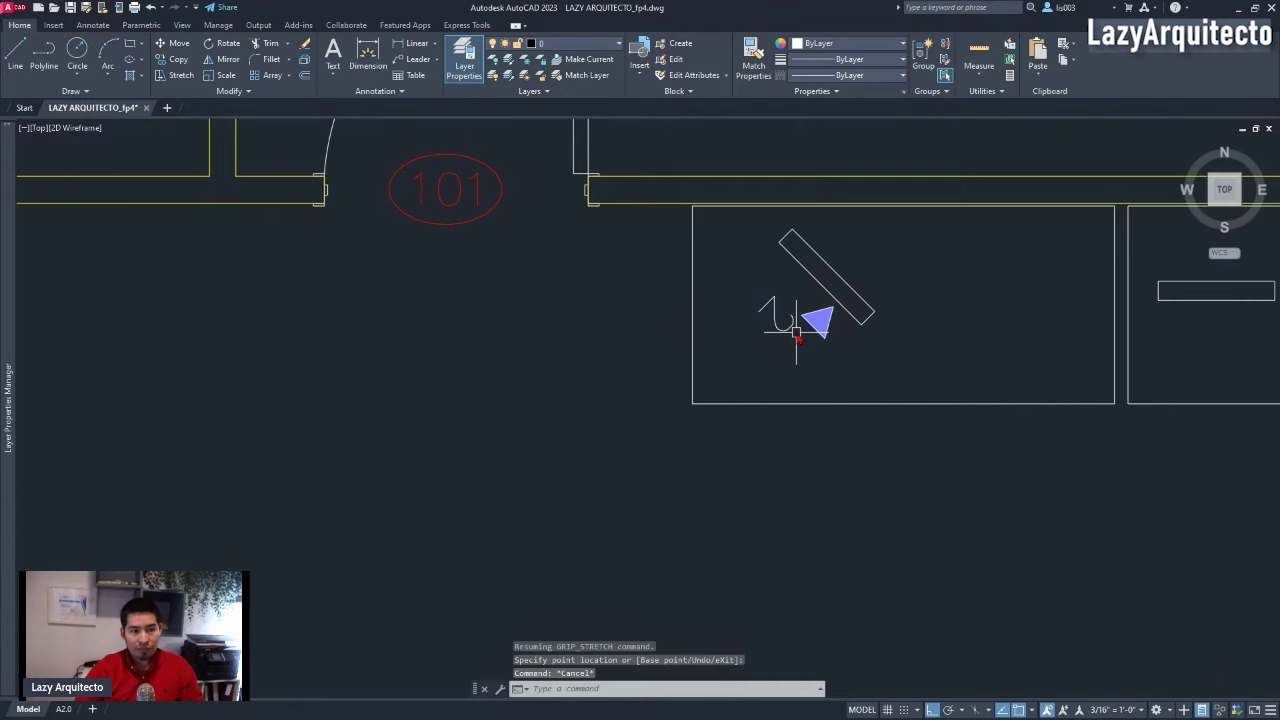
- Turn the attribute text of the DATA_SYM block beside the diagonal rectangle horizontal with TORIENT, picking two horizontally aligned points for the rotation
middle_click_drag(795, 333, 707, 384)
scroll(707, 384, "up", 2)
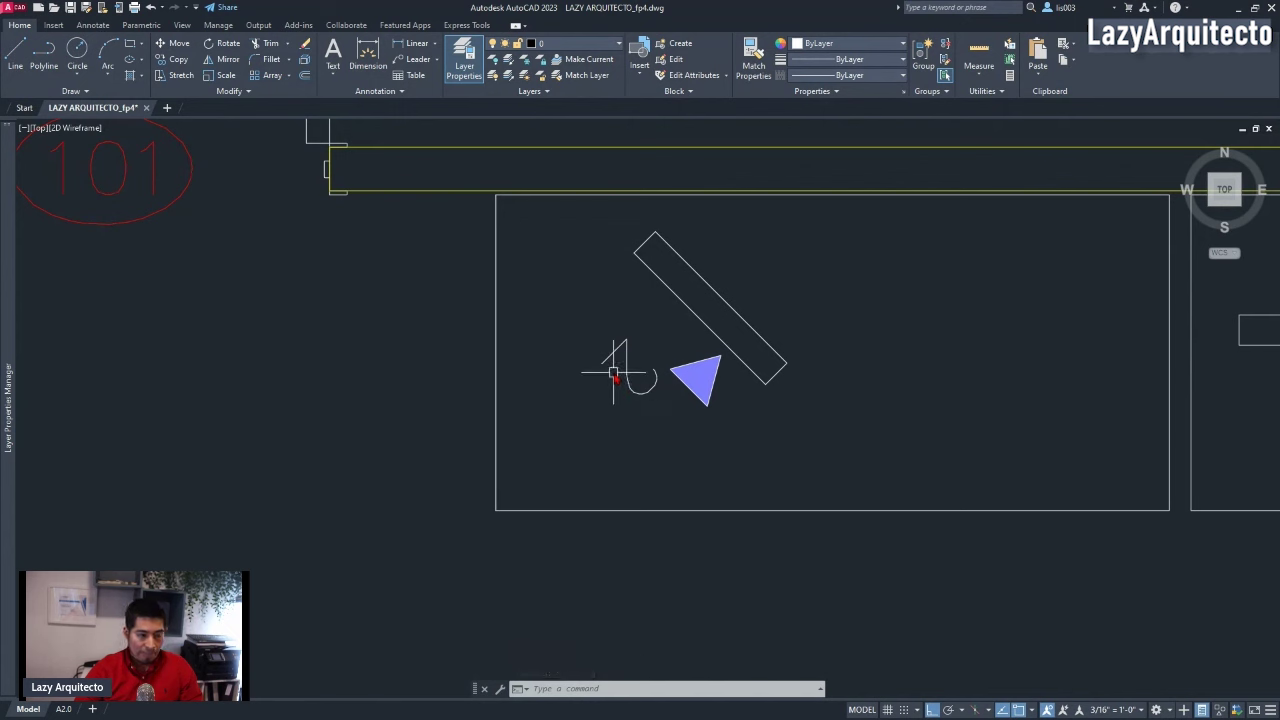
type("TO")
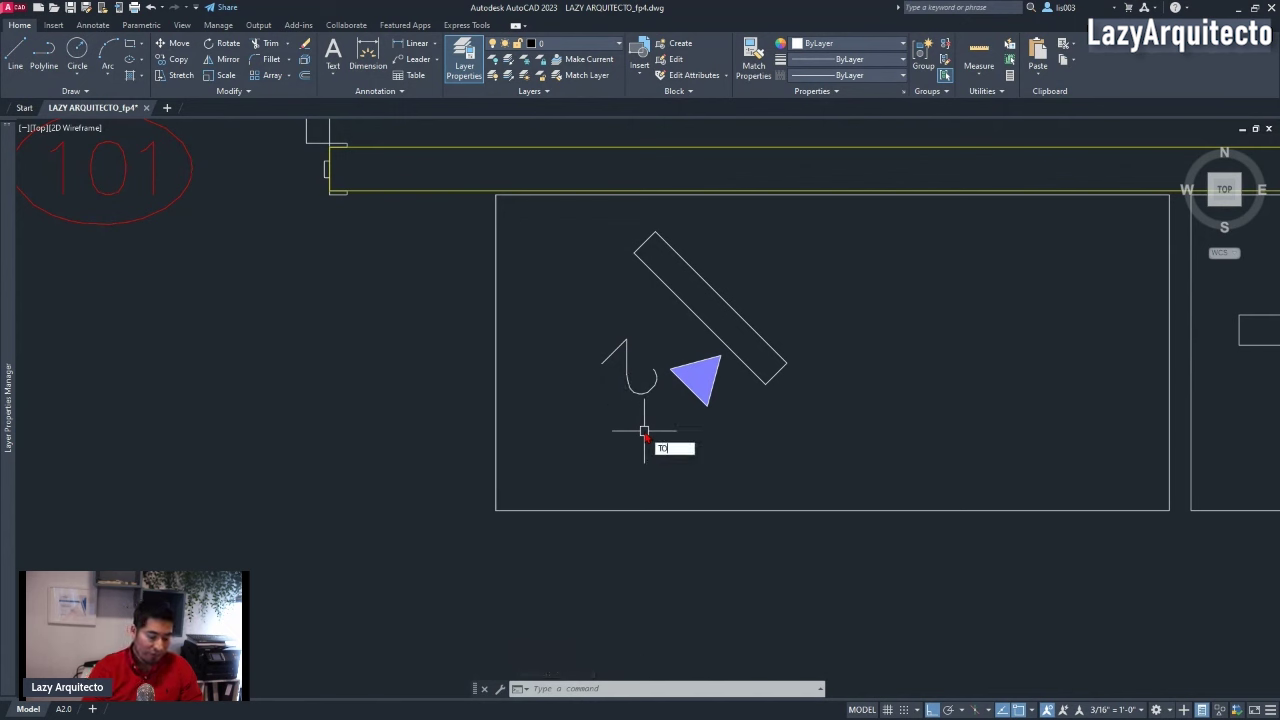
type("RIENT")
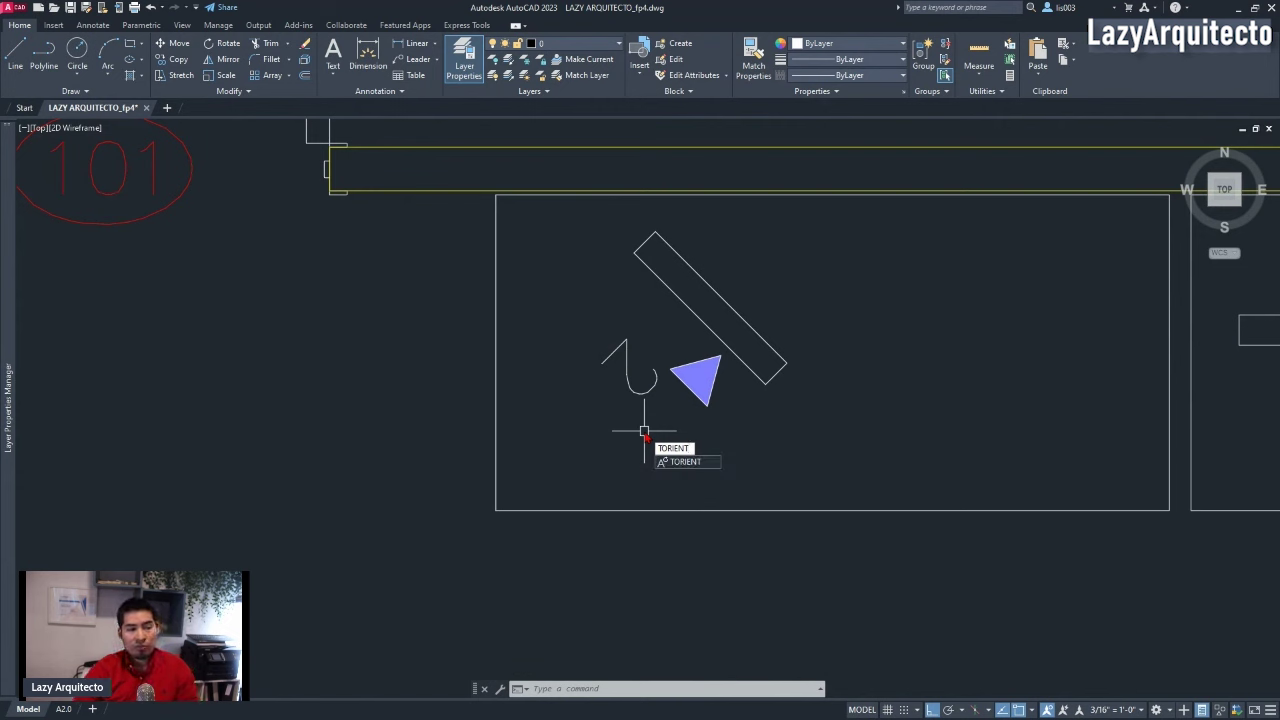
key("Return")
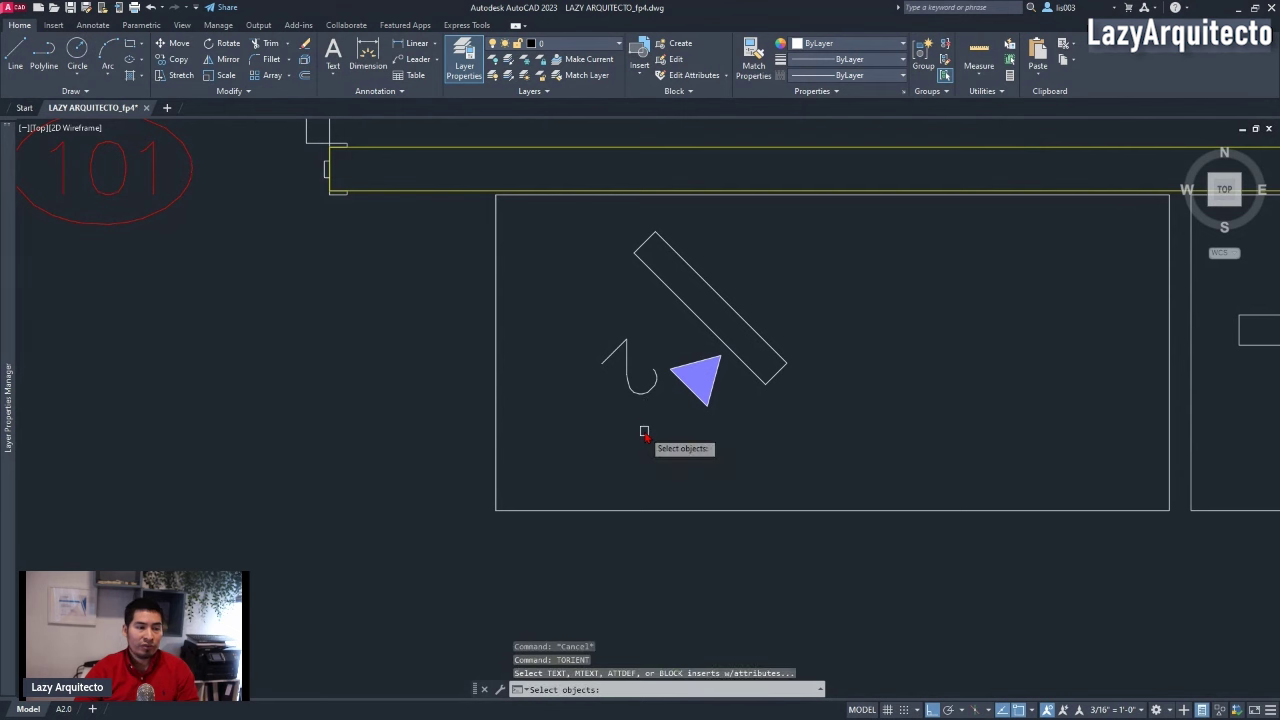
left_click(658, 377)
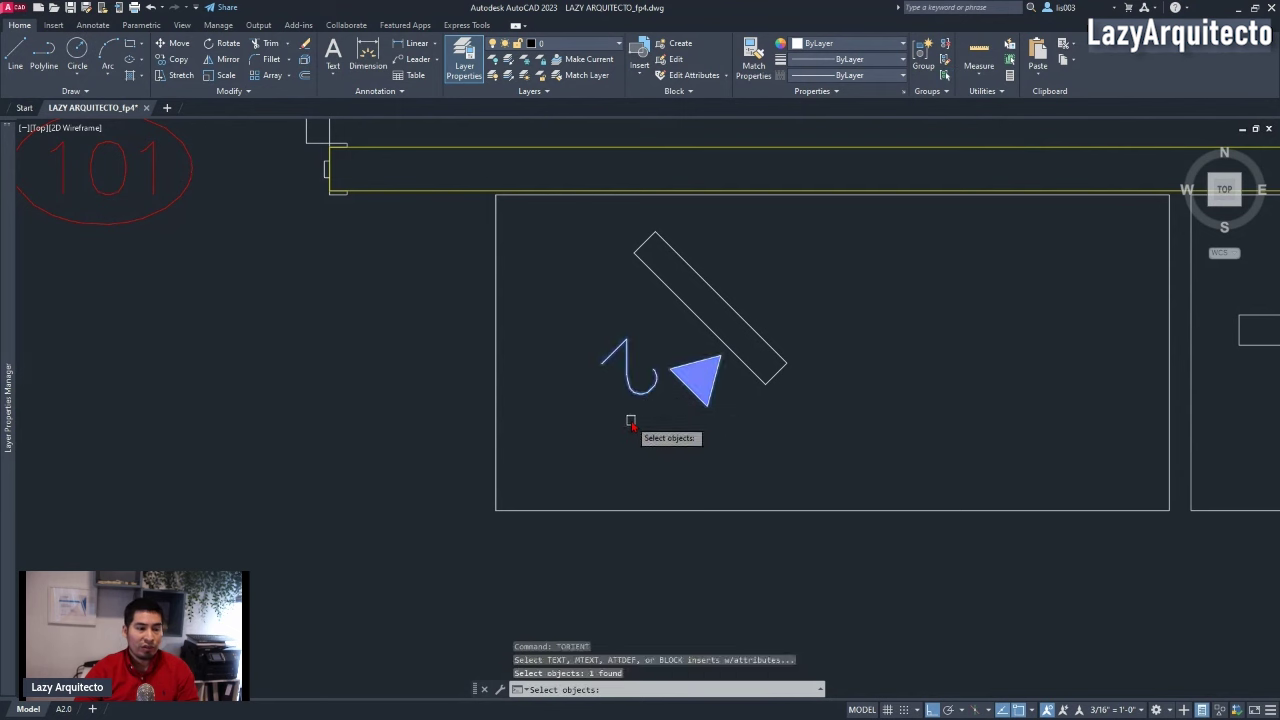
key("Return")
scroll(611, 428, "down", 3)
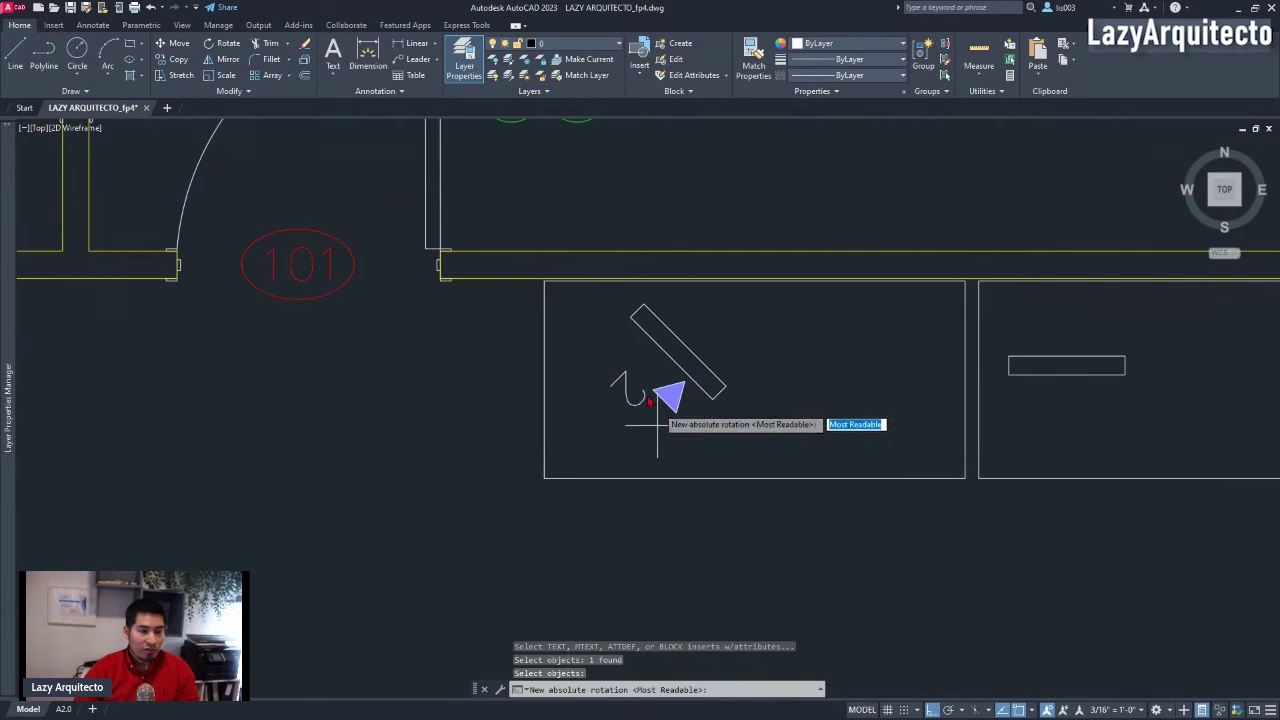
left_click(519, 577)
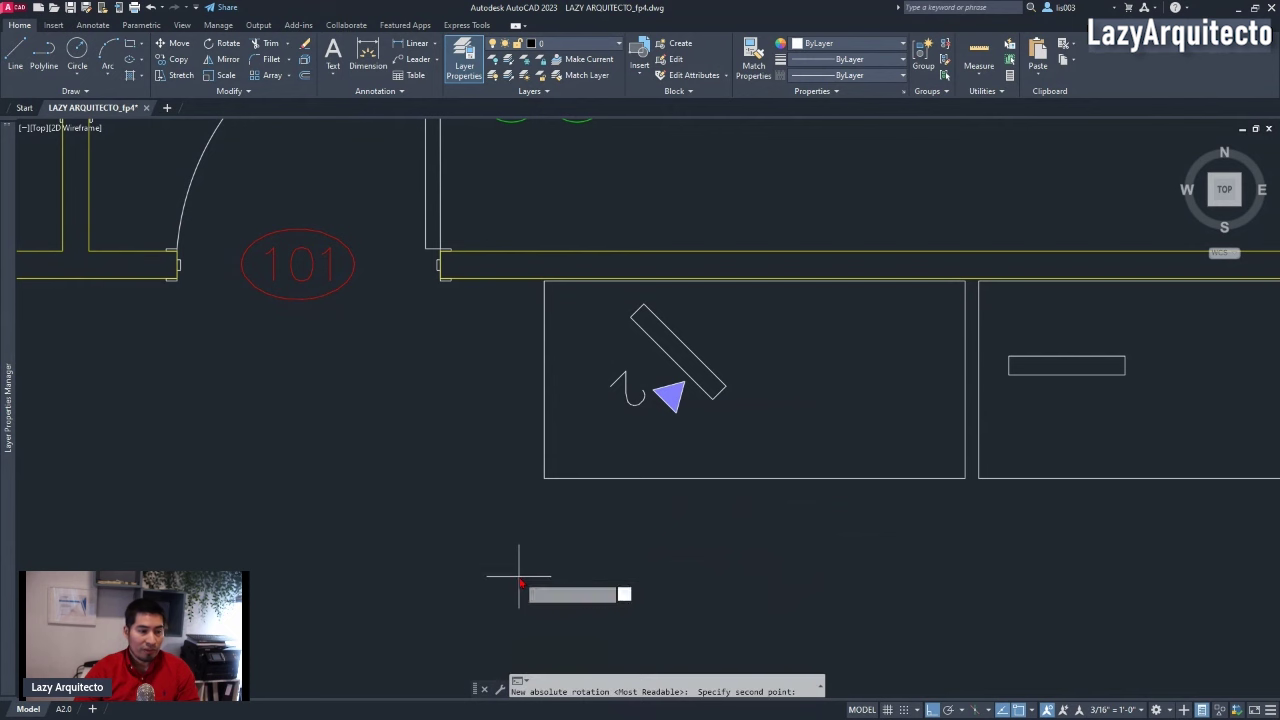
left_click(737, 578)
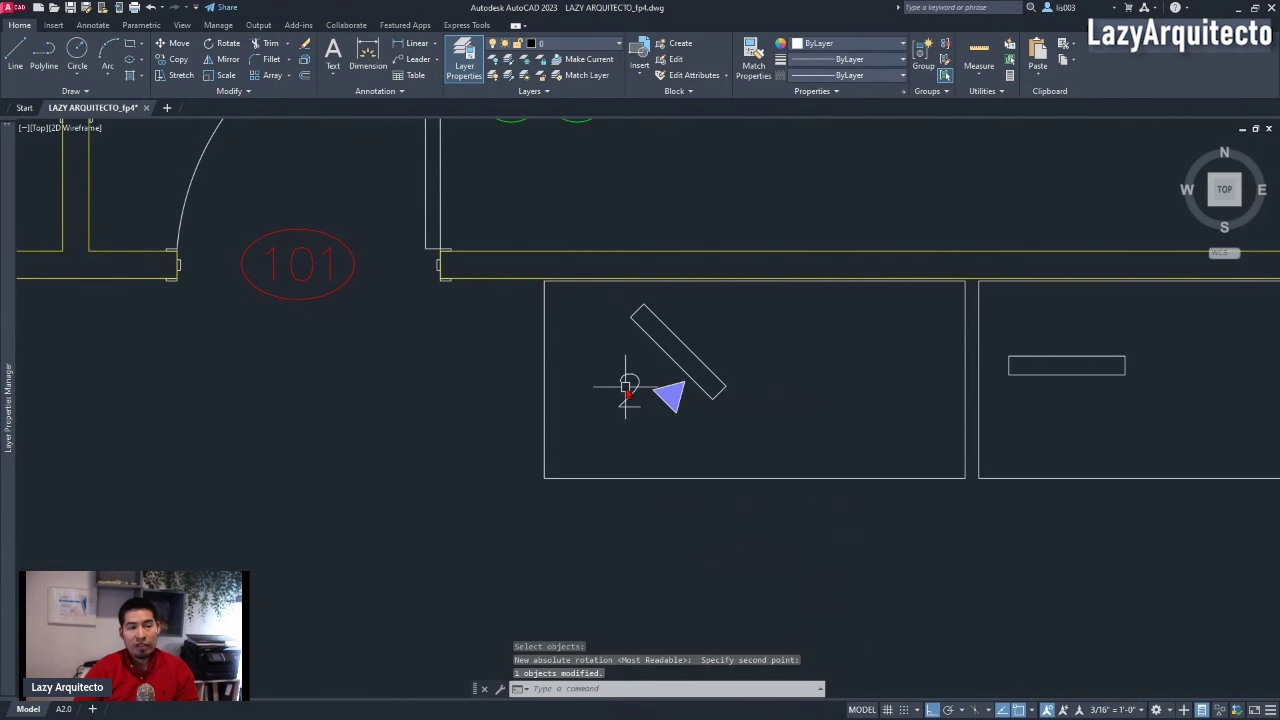
scroll(626, 388, "down", 4)
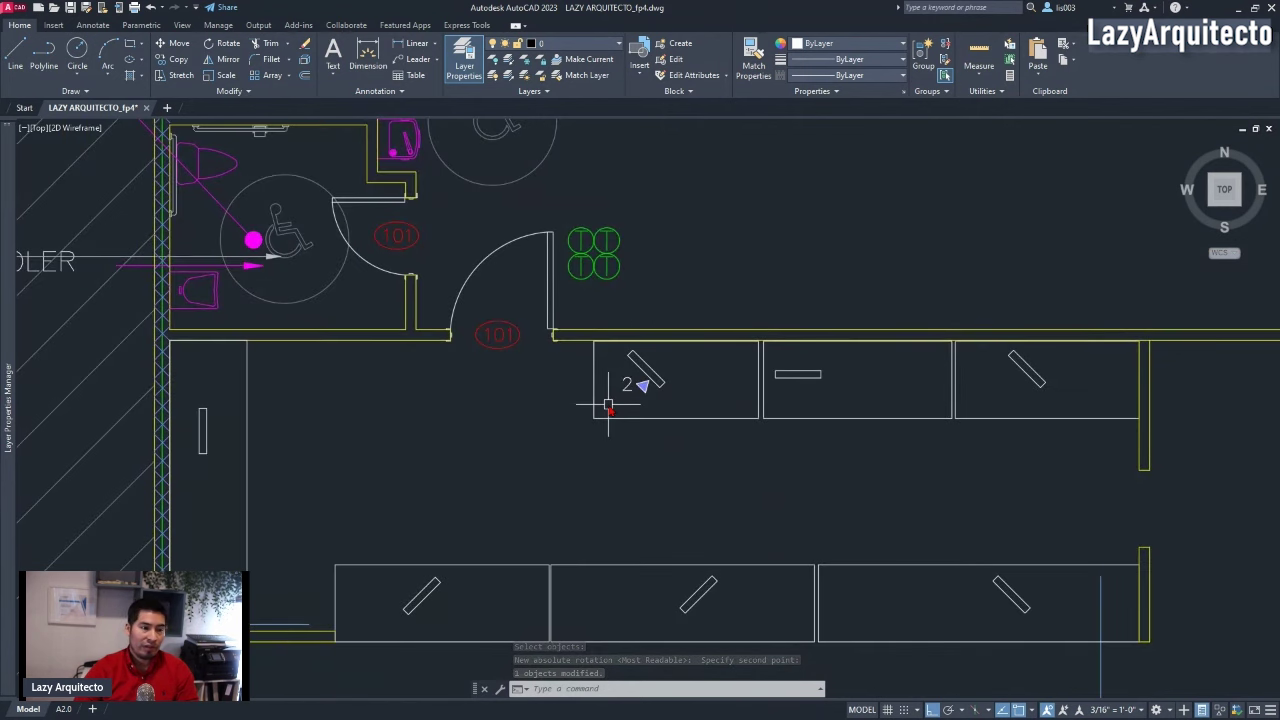
scroll(615, 390, "up", 4)
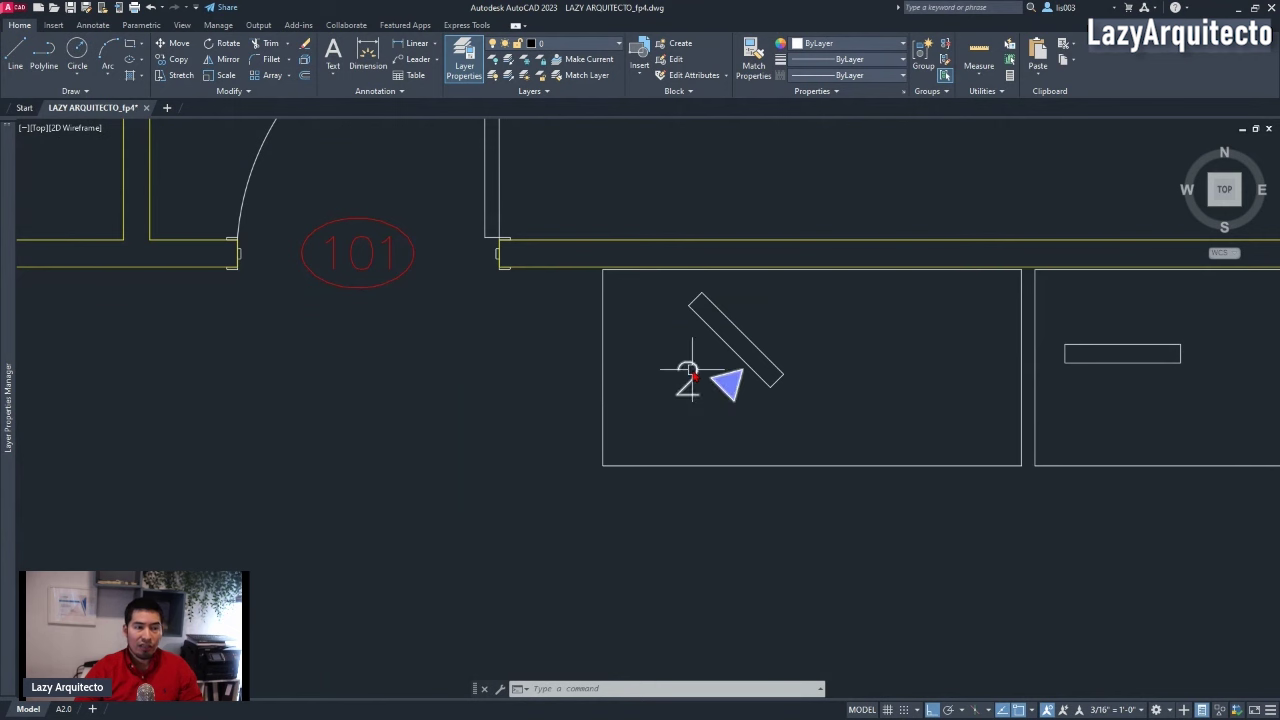
left_click(686, 388)
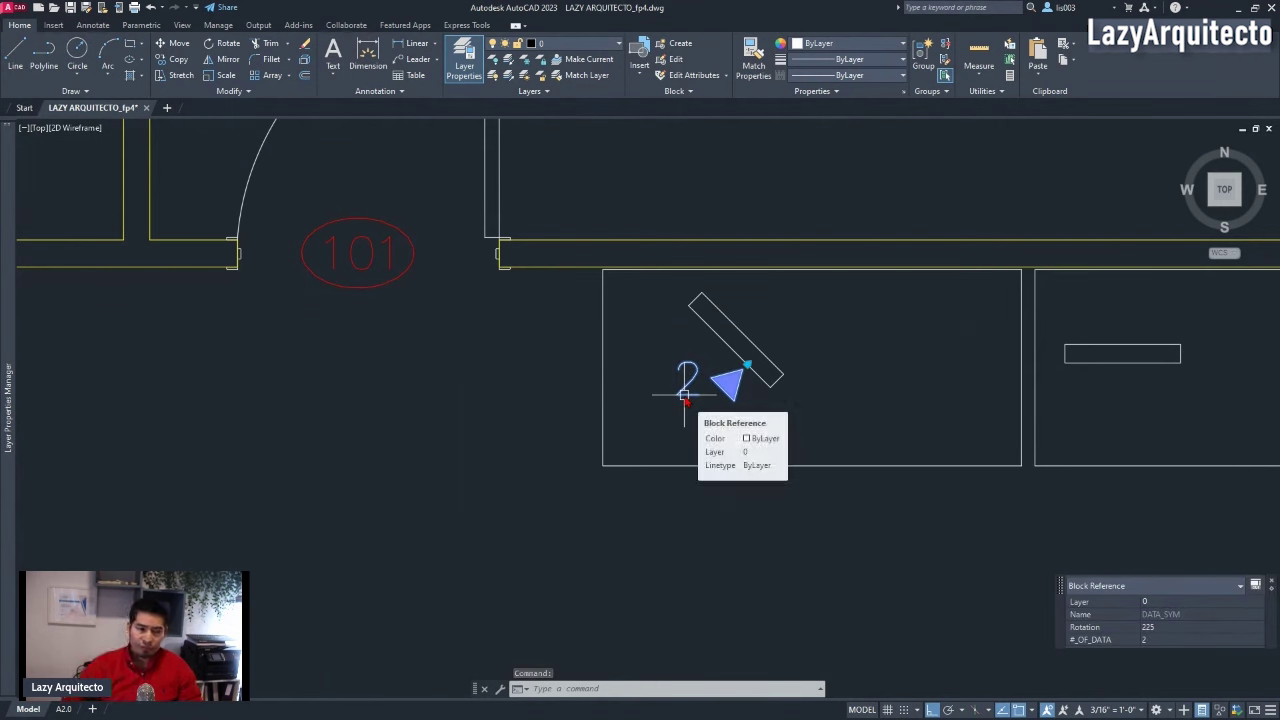
scroll(723, 490, "up", 2)
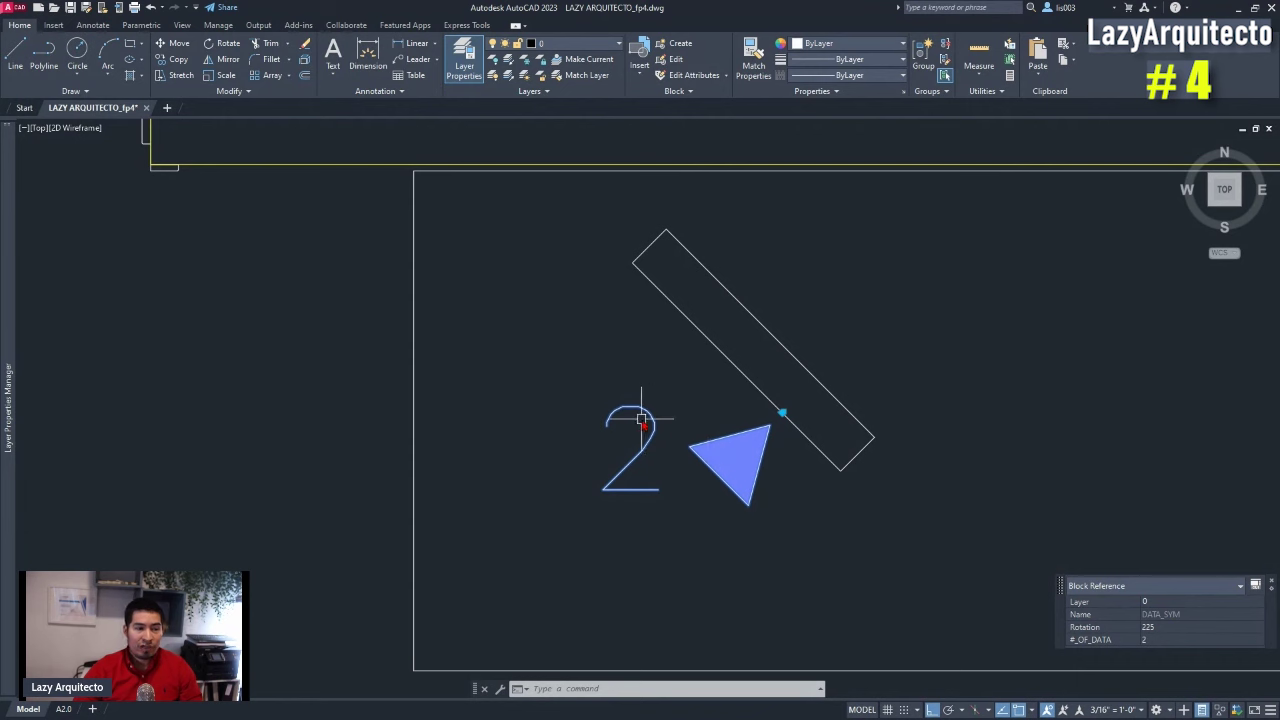
key("Escape")
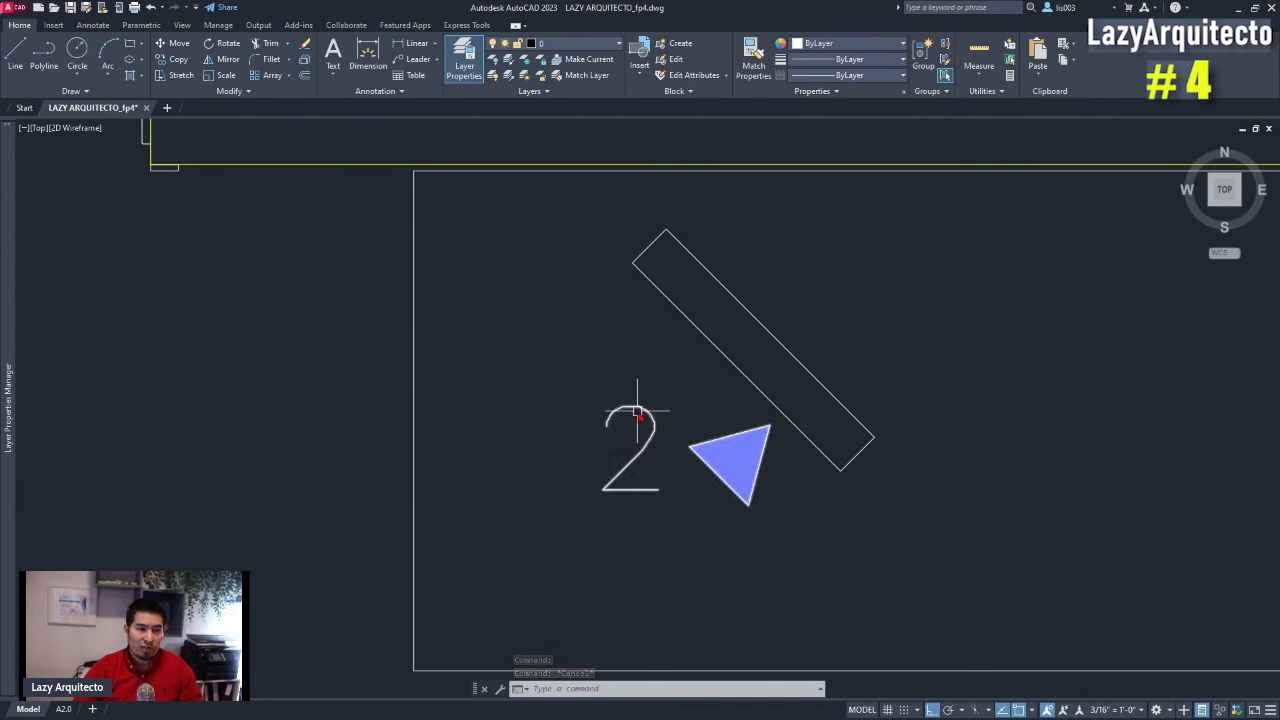
- Open the DATA_SYM block beside the diagonal rectangle in the Block Editor
mouse_move(637, 410)
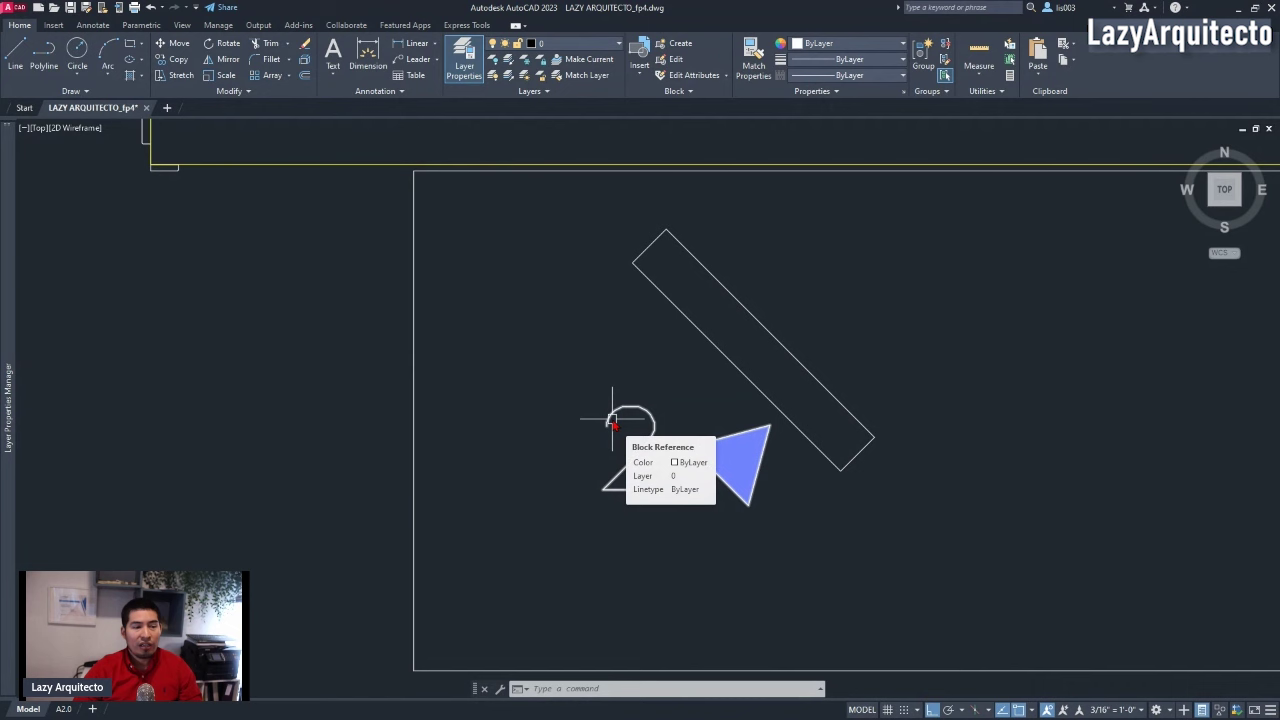
left_click(612, 420)
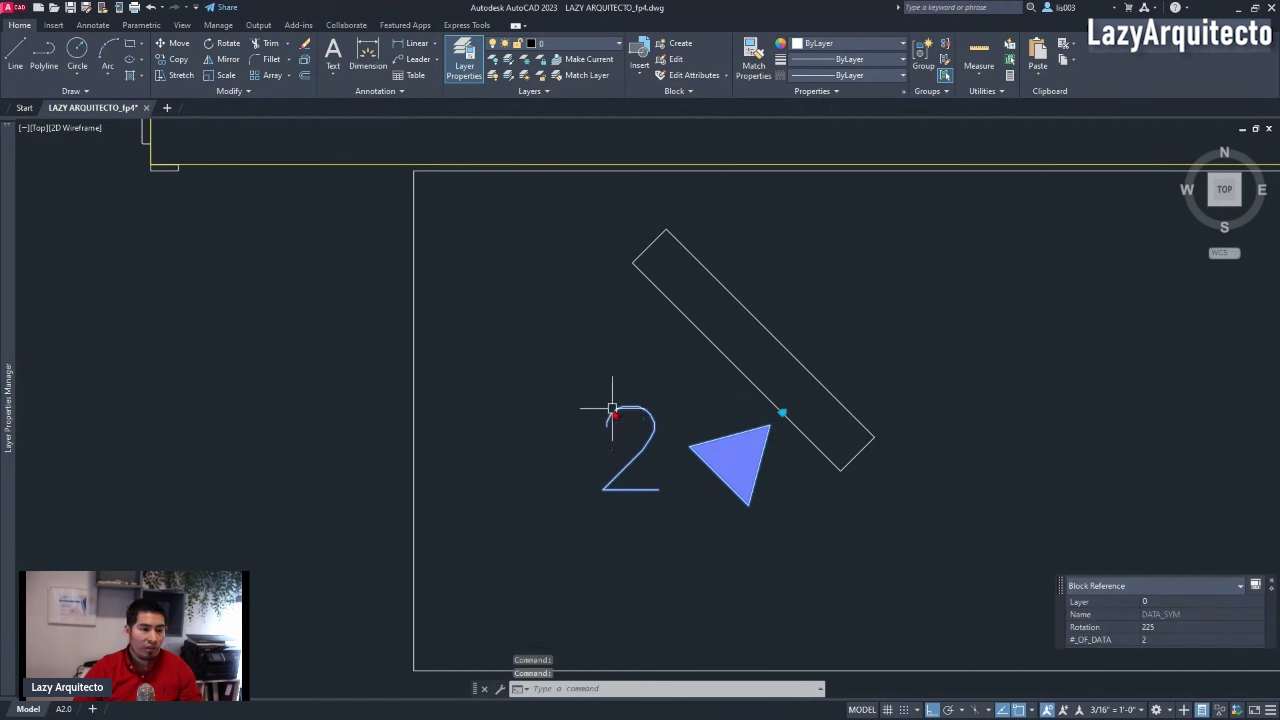
right_click(612, 410)
left_click(661, 352)
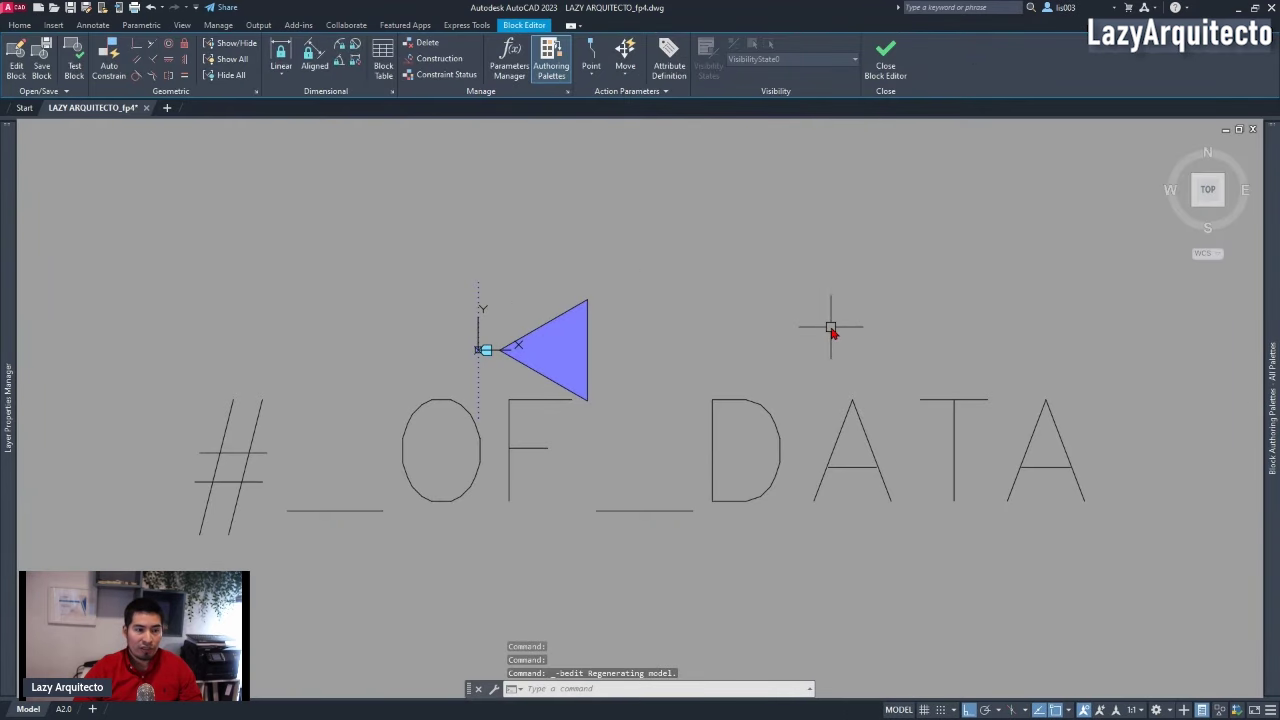
- Explode the nested DATA triangle block into its outline and hatch
scroll(530, 390, "up", 2)
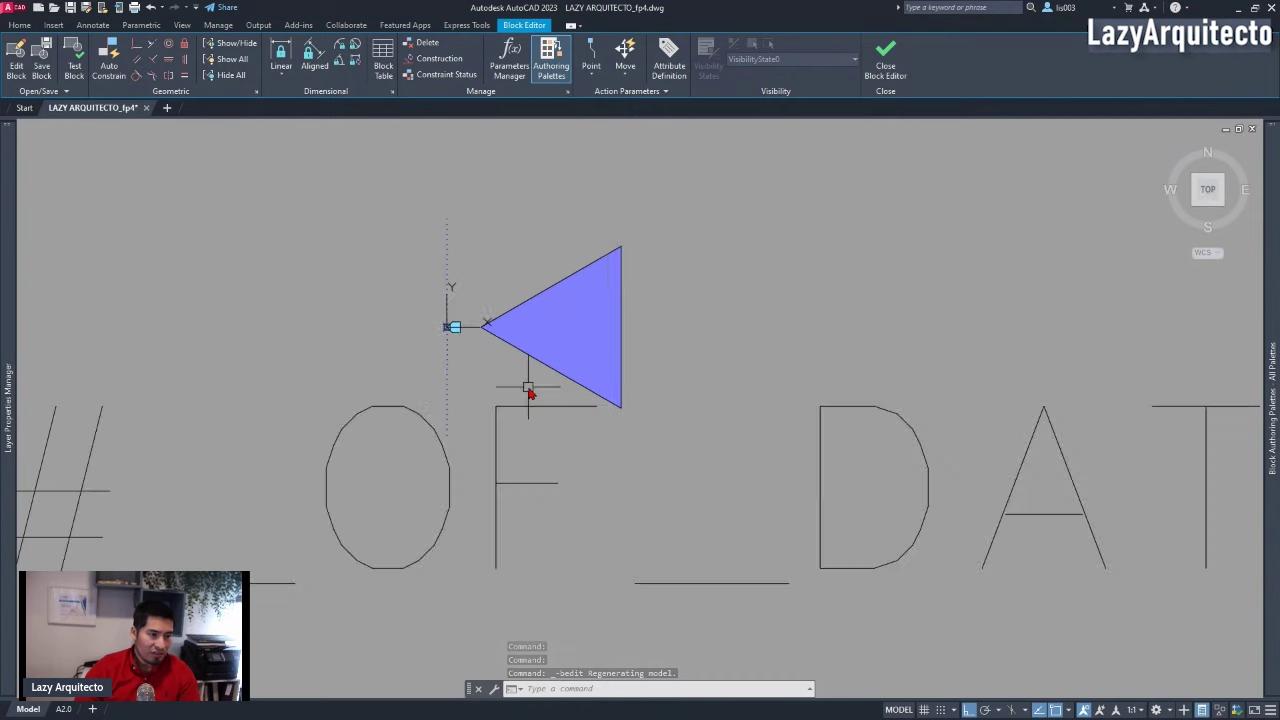
middle_click_drag(530, 390, 709, 363)
scroll(686, 374, "up", 2)
scroll(680, 405, "down", 4)
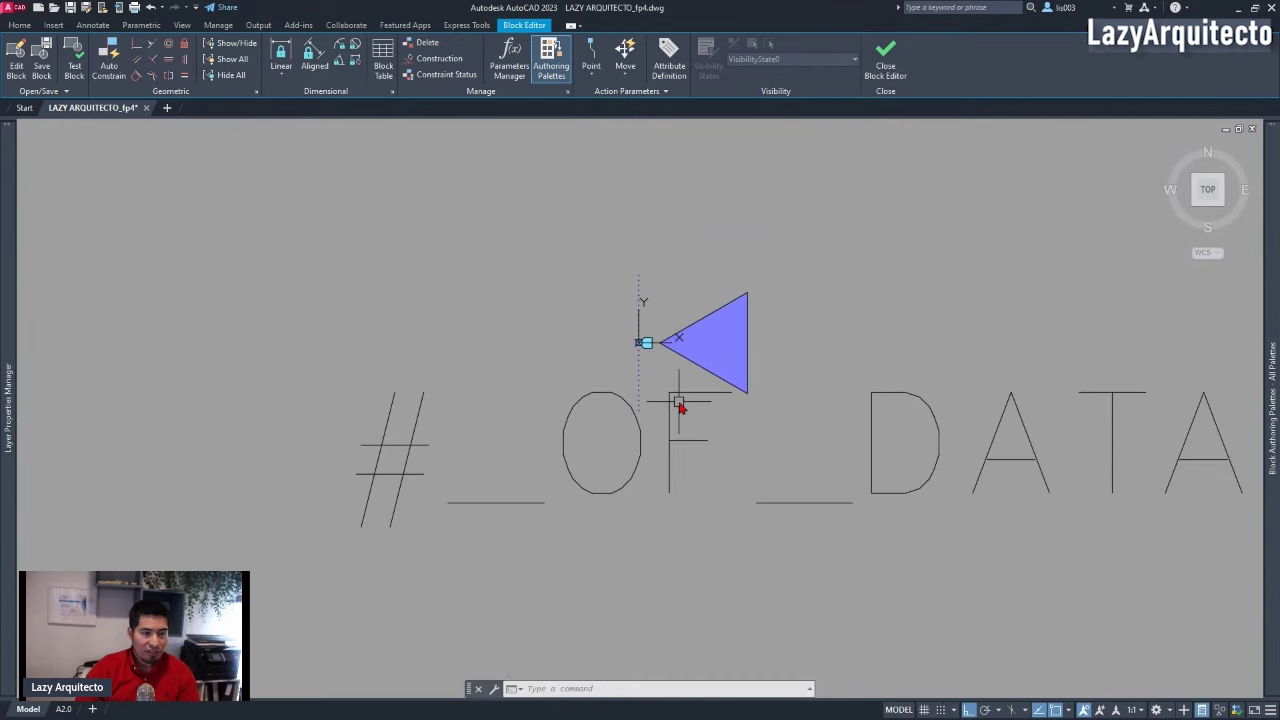
scroll(680, 315, "up", 2)
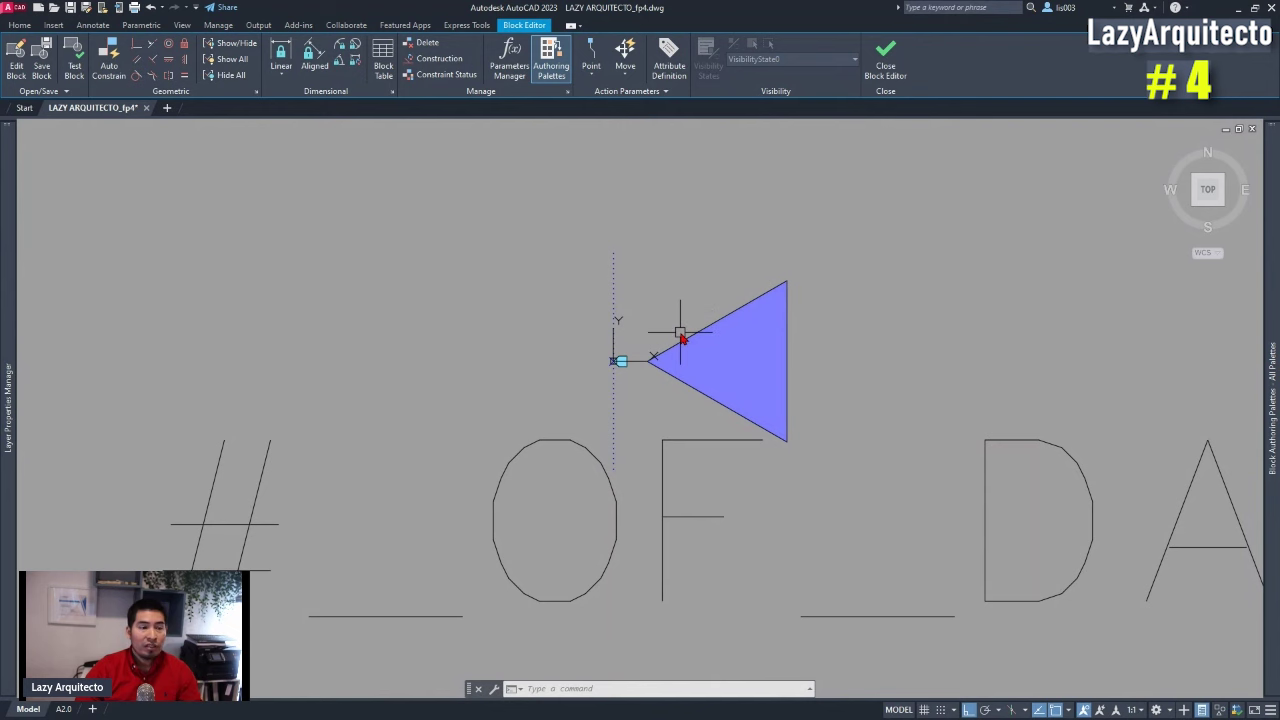
scroll(706, 296, "up", 2)
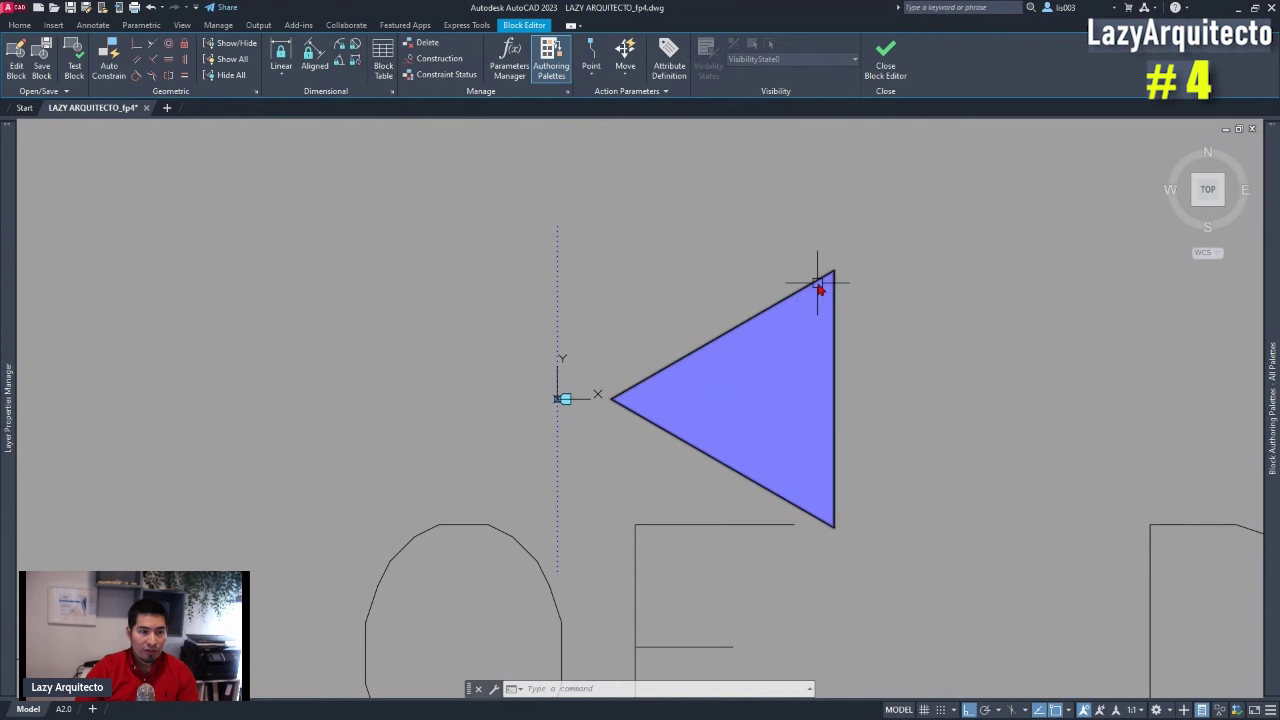
left_click(820, 287)
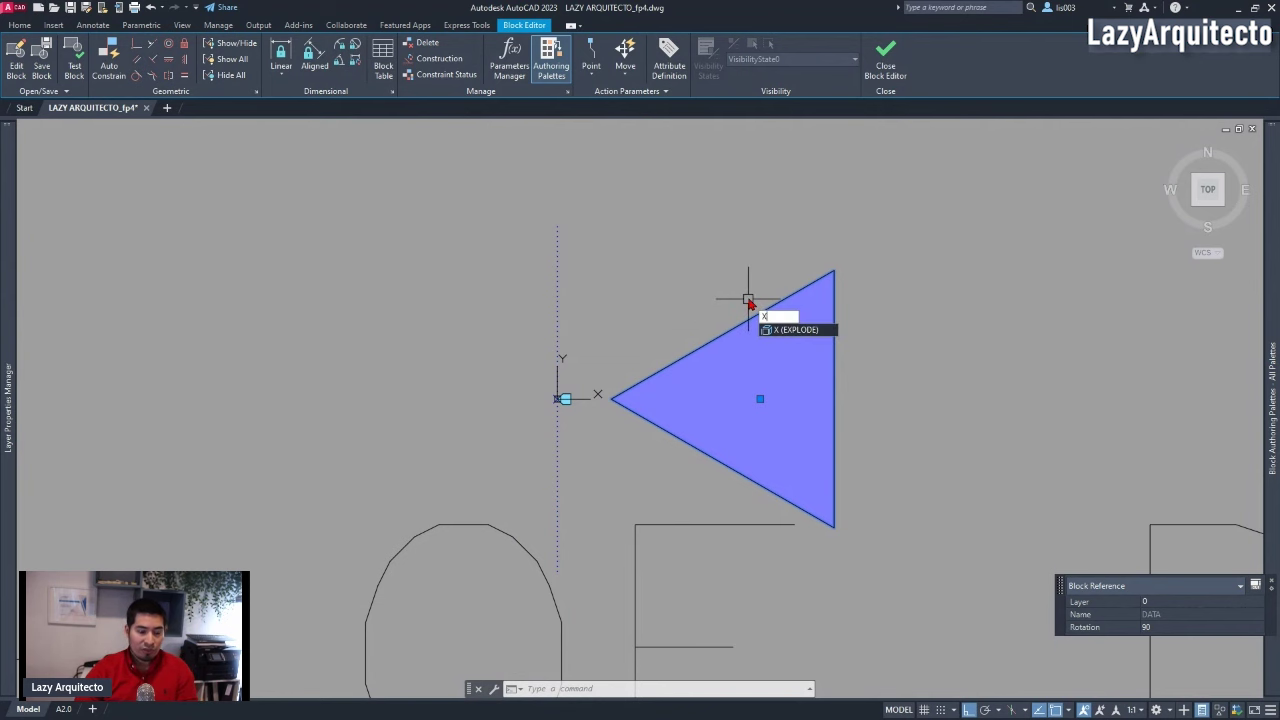
key("Return")
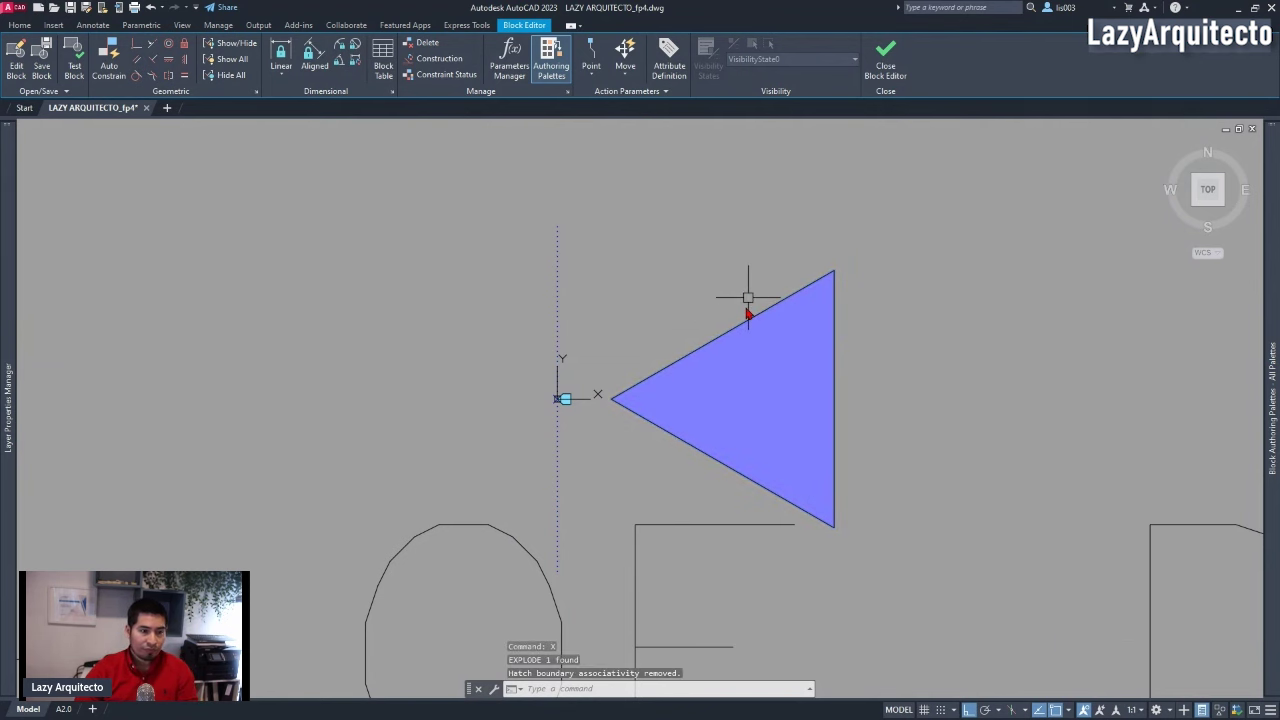
- Check the exploded triangle's outline and hatch layers, and put the outline, hatch and #_OF_DATA attribute on layer 0
left_click(731, 328)
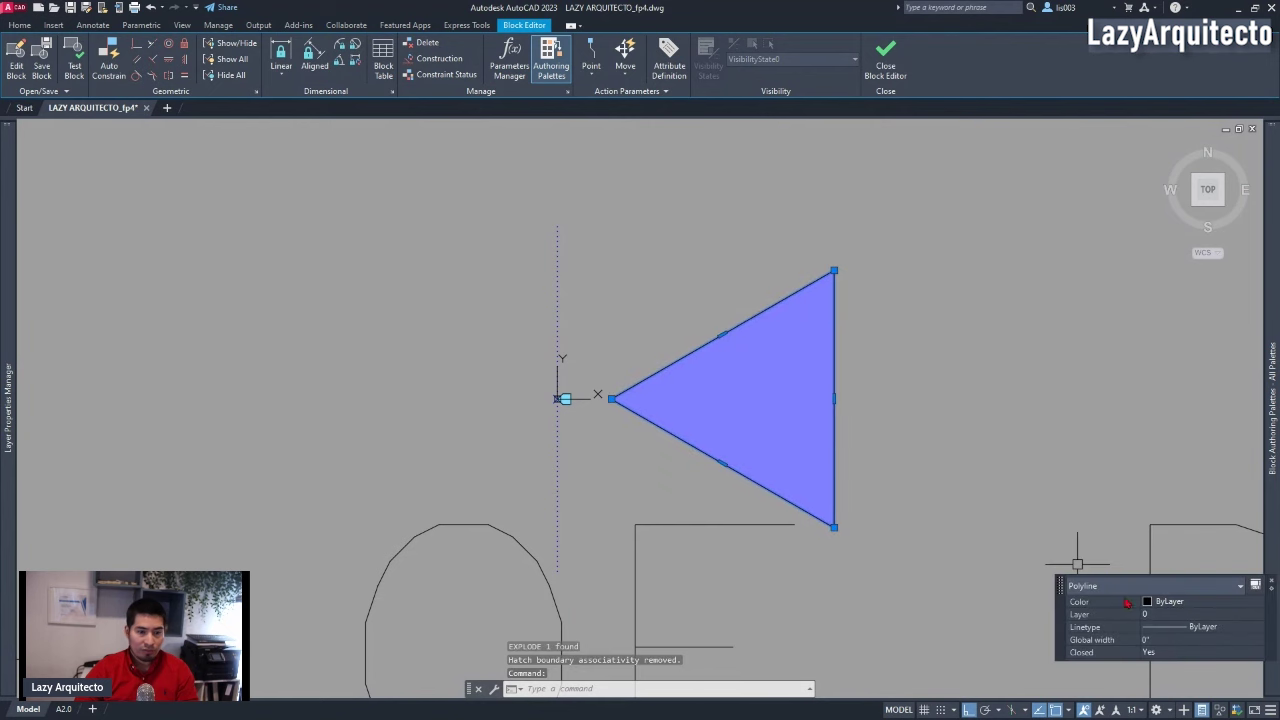
key("Escape")
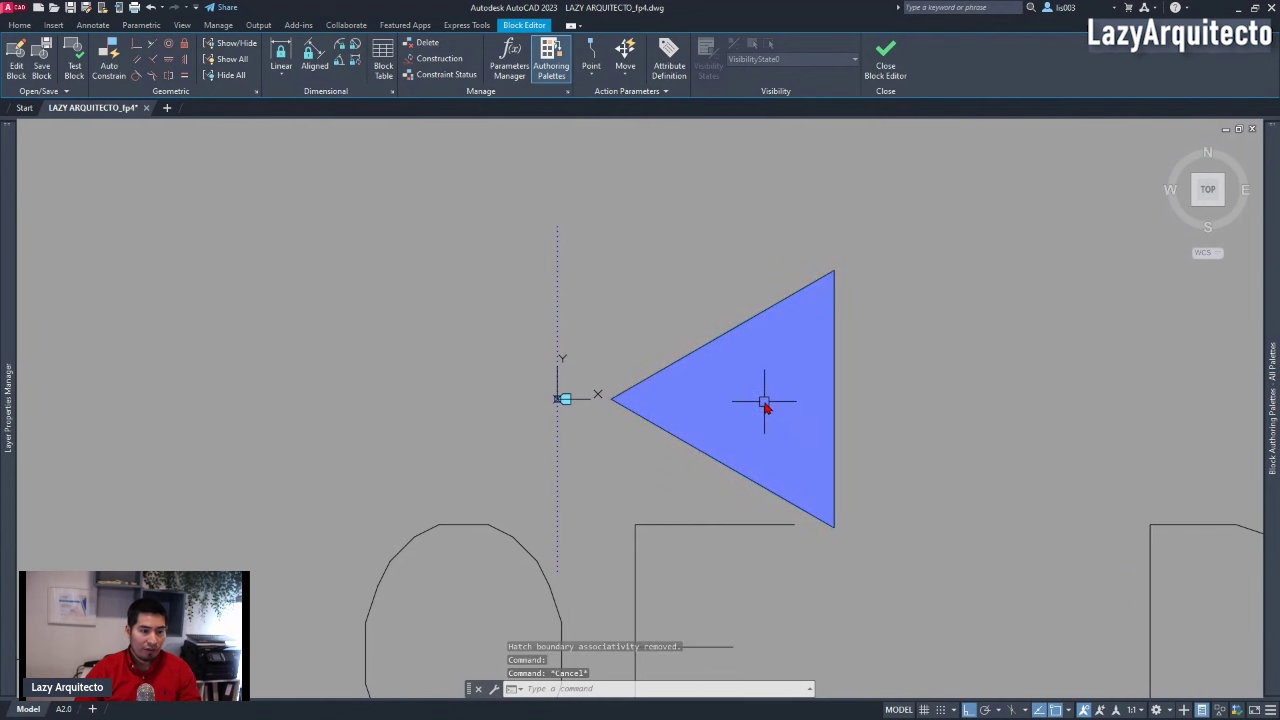
left_click(750, 378)
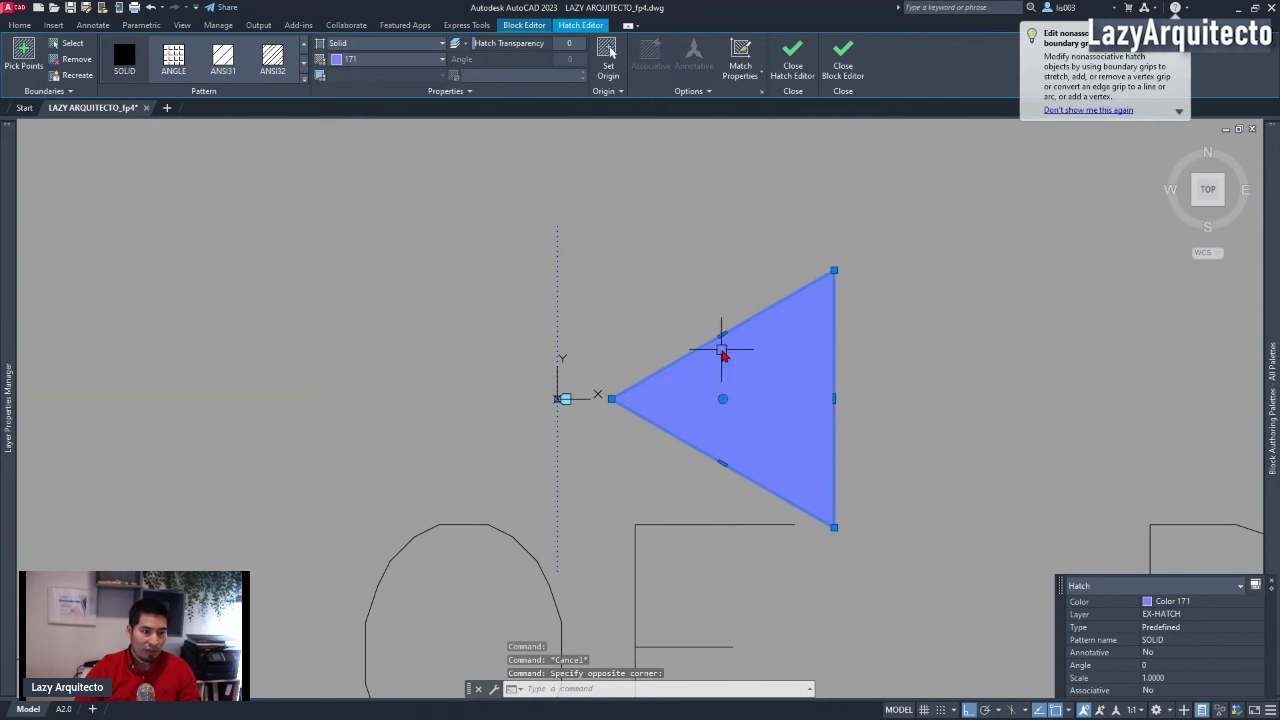
left_click(1012, 631)
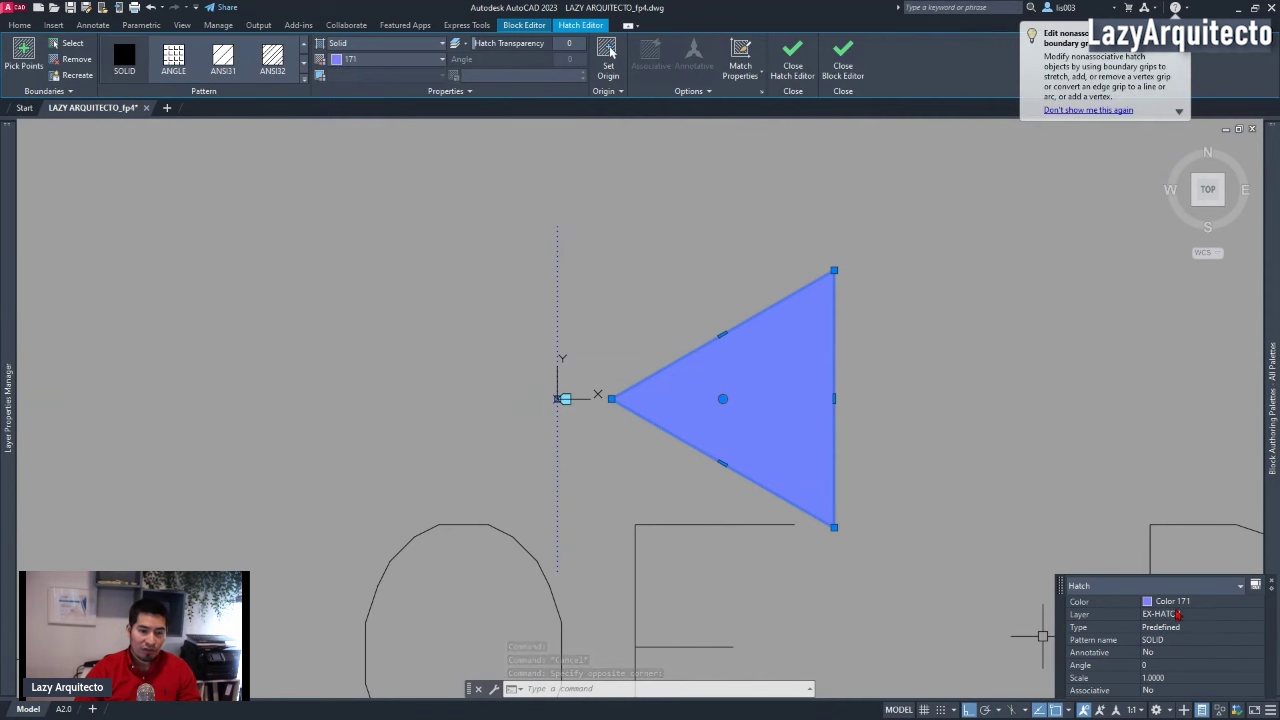
scroll(585, 333, "down", 2)
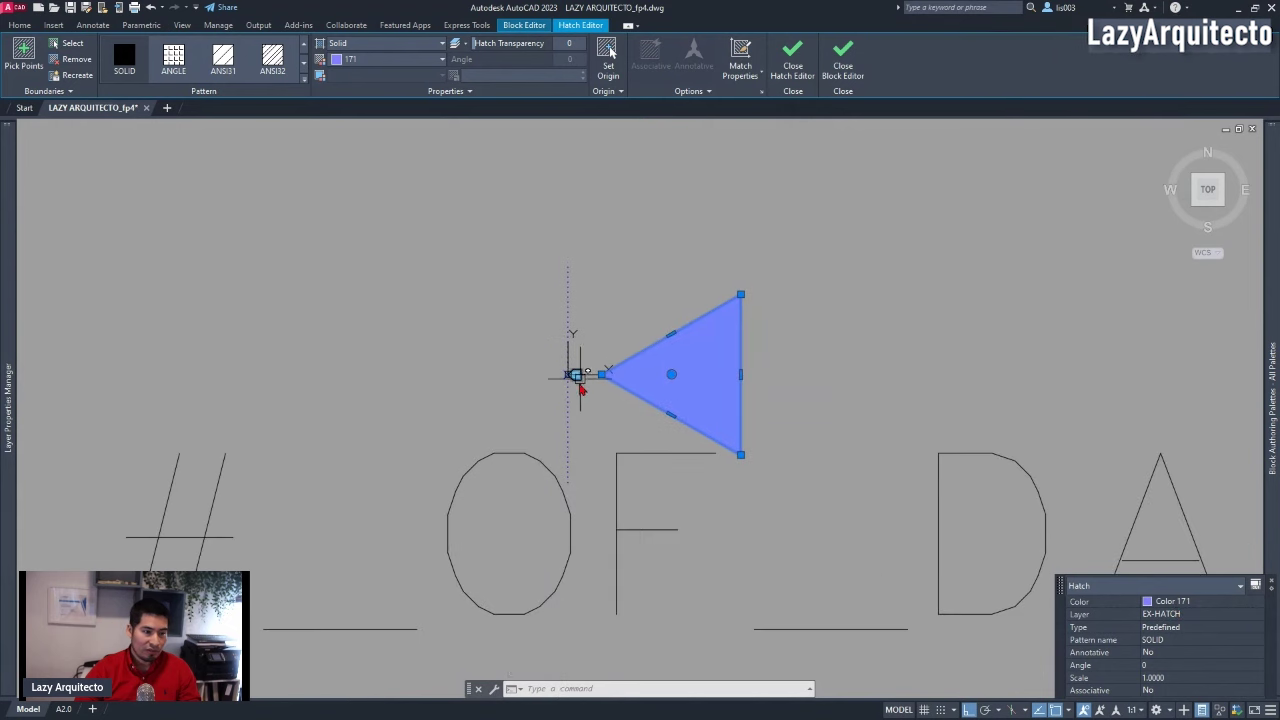
key("Escape")
scroll(607, 405, "down", 4)
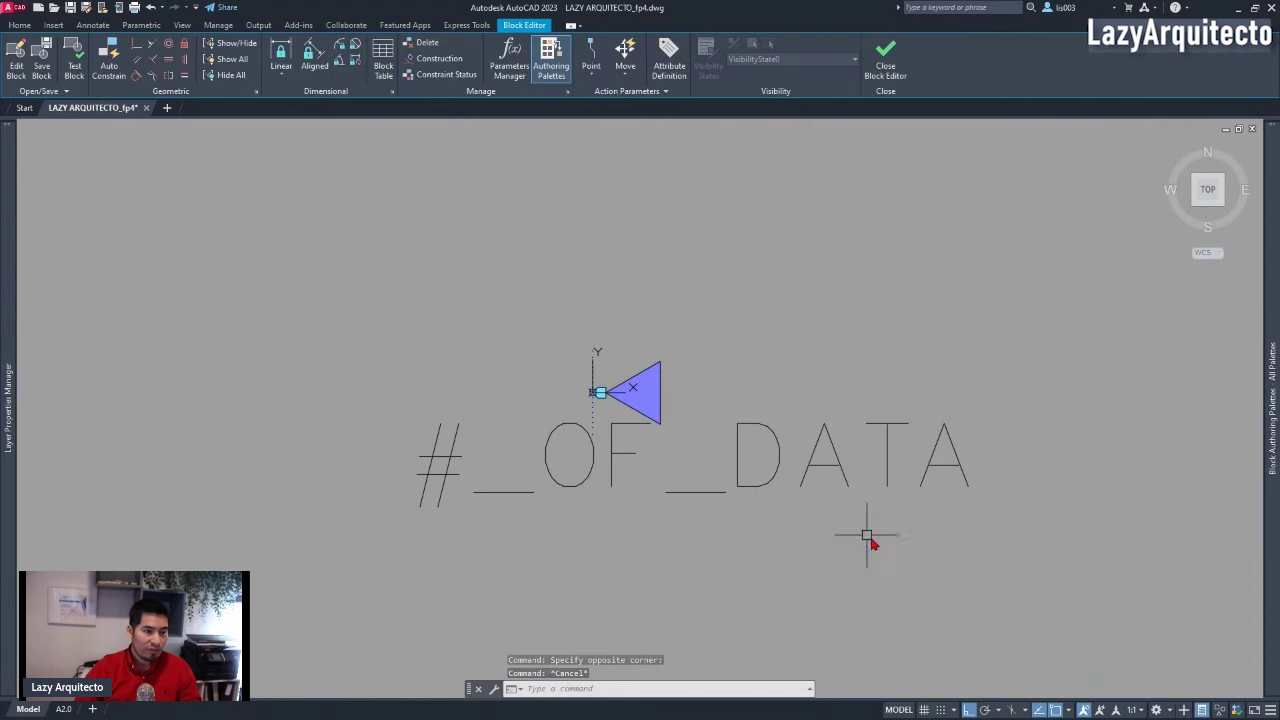
left_click(937, 557)
left_click(654, 265)
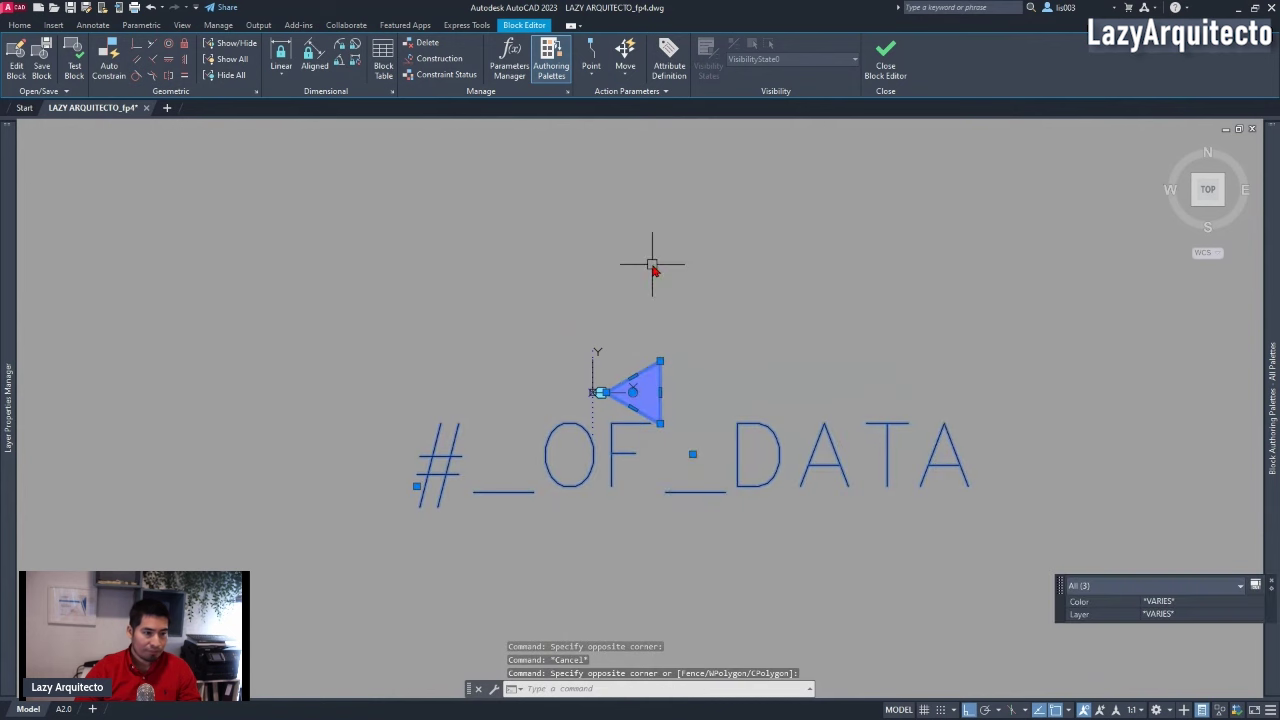
left_click(1157, 614)
scroll(1157, 618, "up", 10)
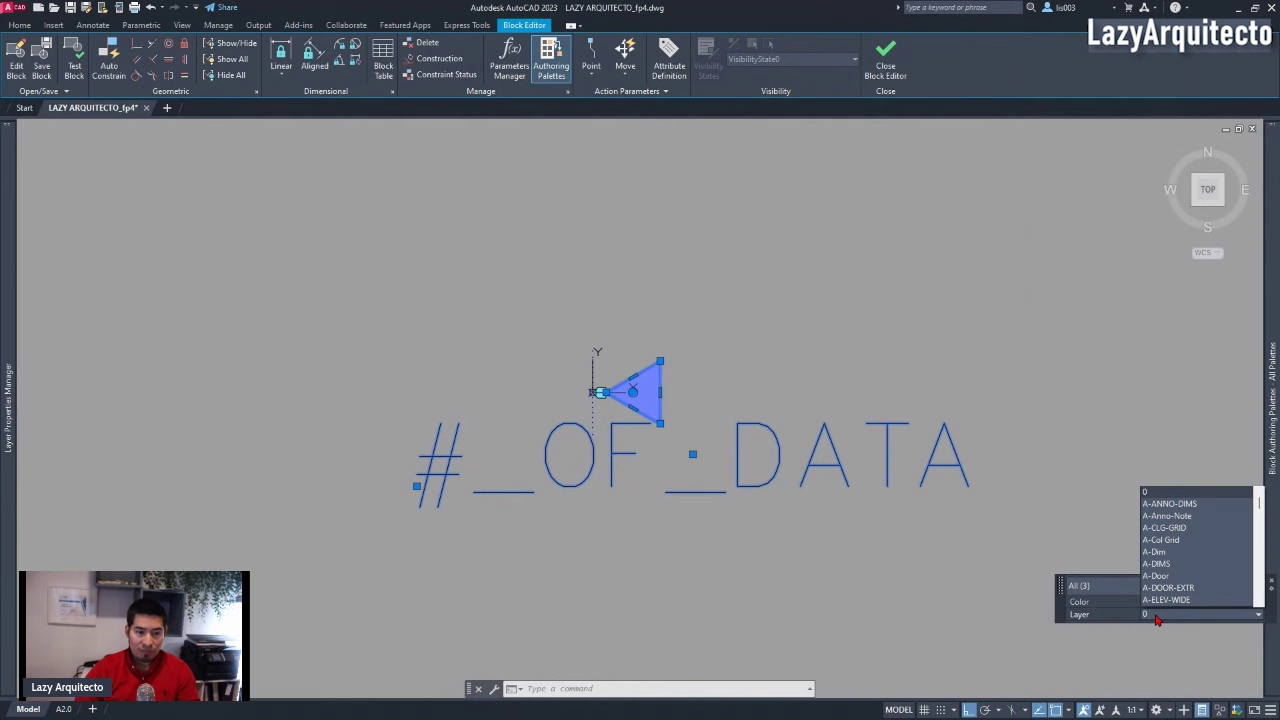
left_click(1156, 616)
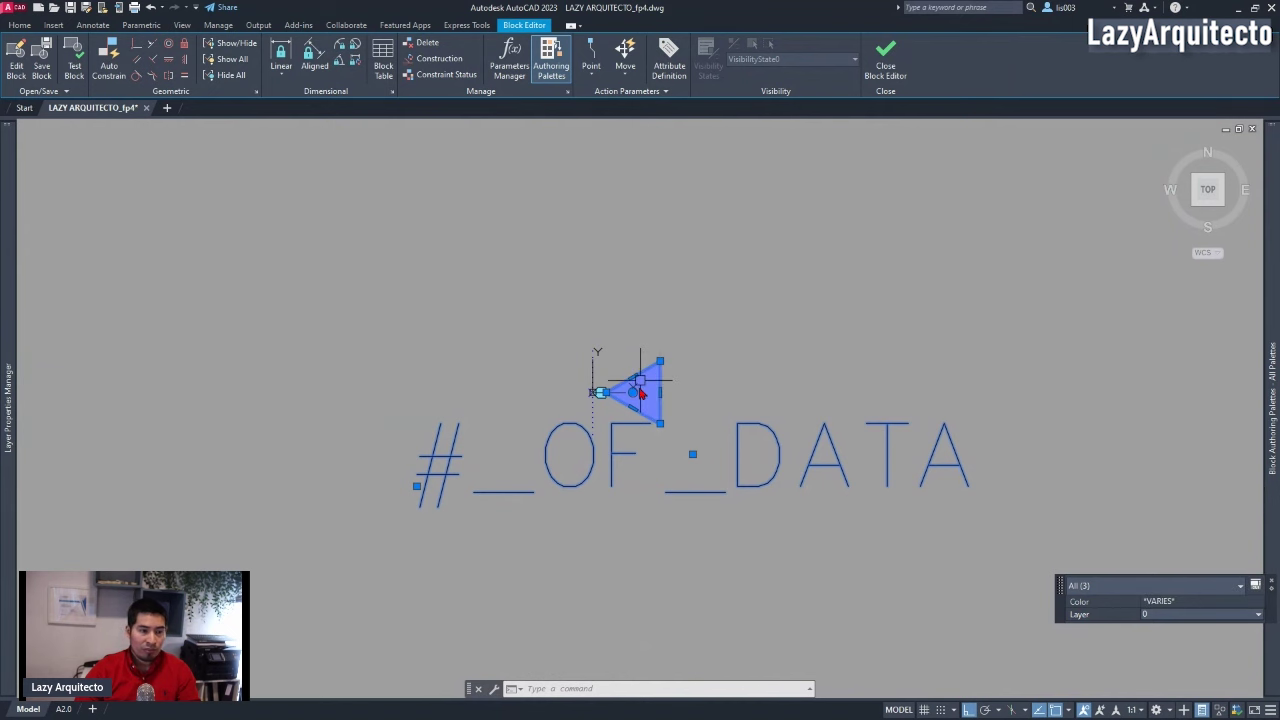
- Set the color of the triangle outline, solid hatch and #_OF_DATA attribute to ByLayer
left_click(1165, 608)
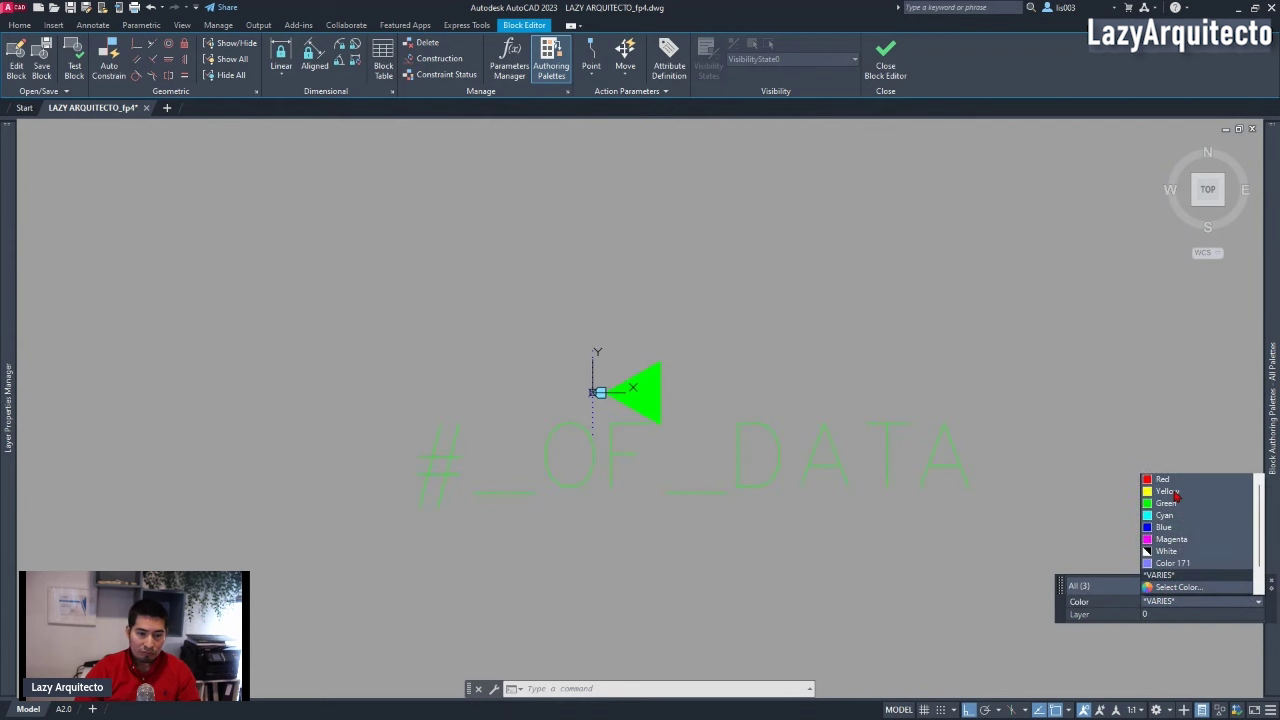
scroll(1178, 494, "up", 1)
left_click(1172, 480)
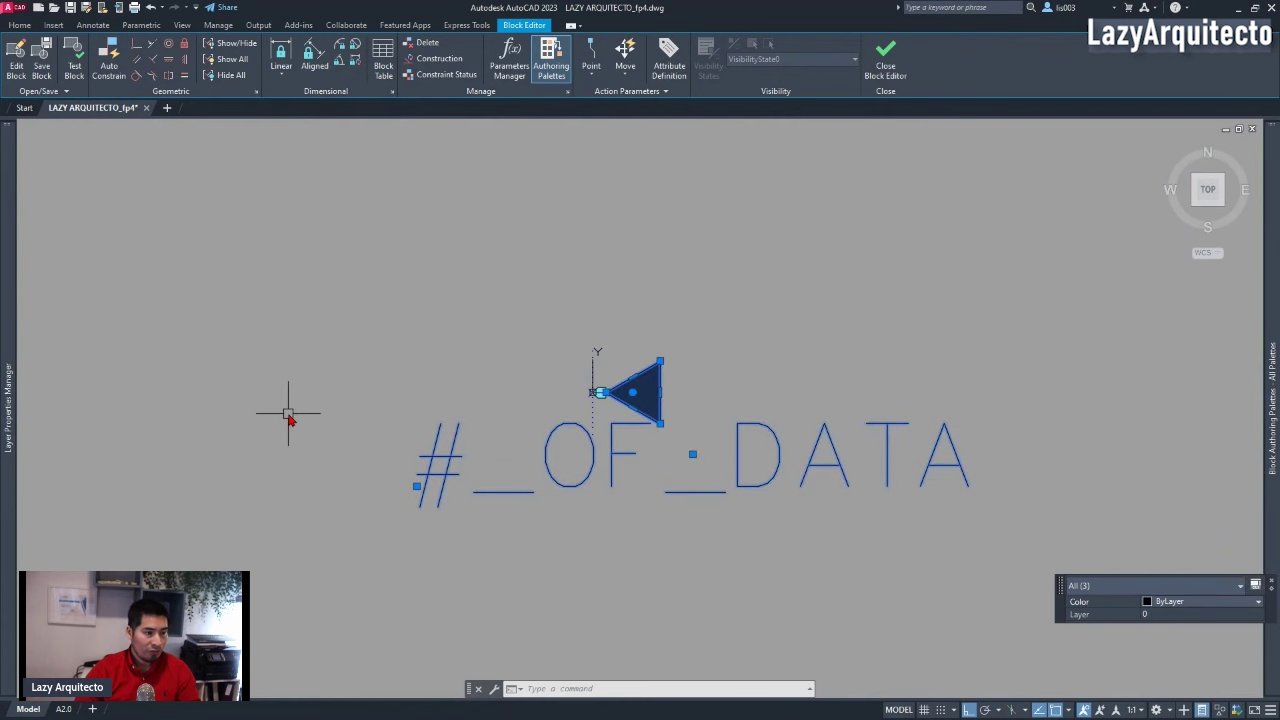
- Examine the general properties of the block's three objects, including color, layer, linetype and lineweight, and those of the triangle outline
type("R")
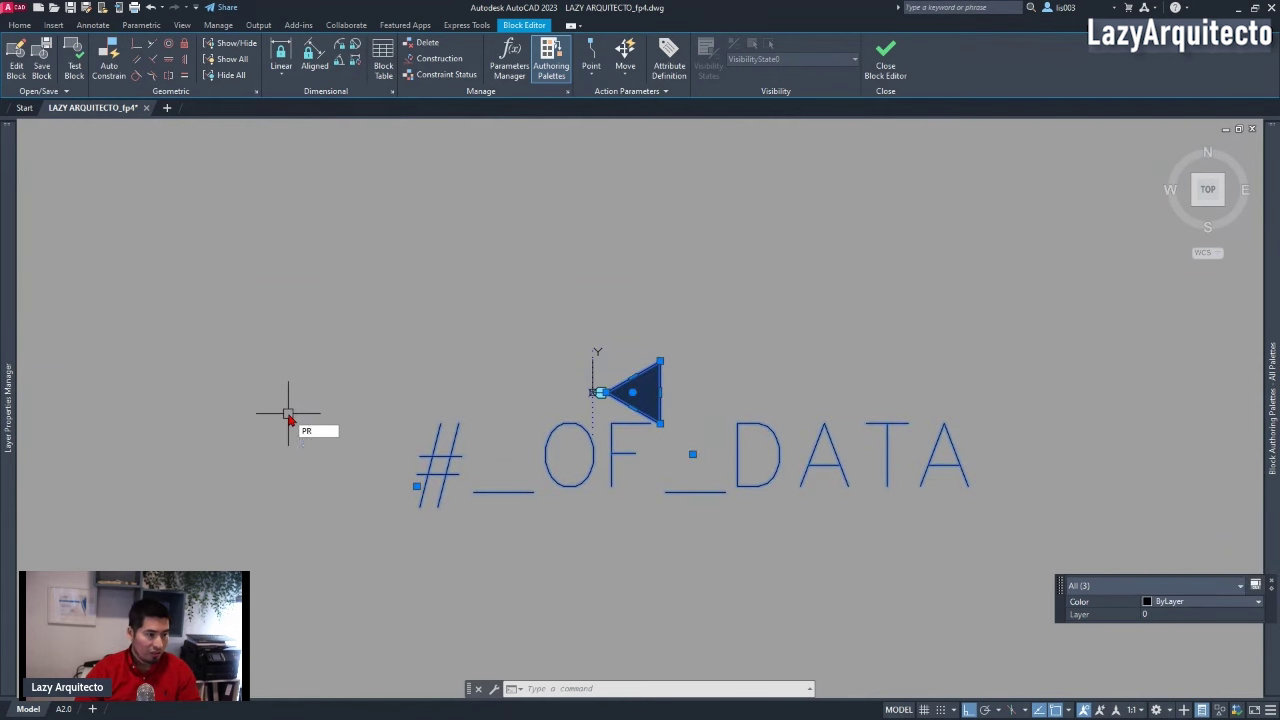
key("Return")
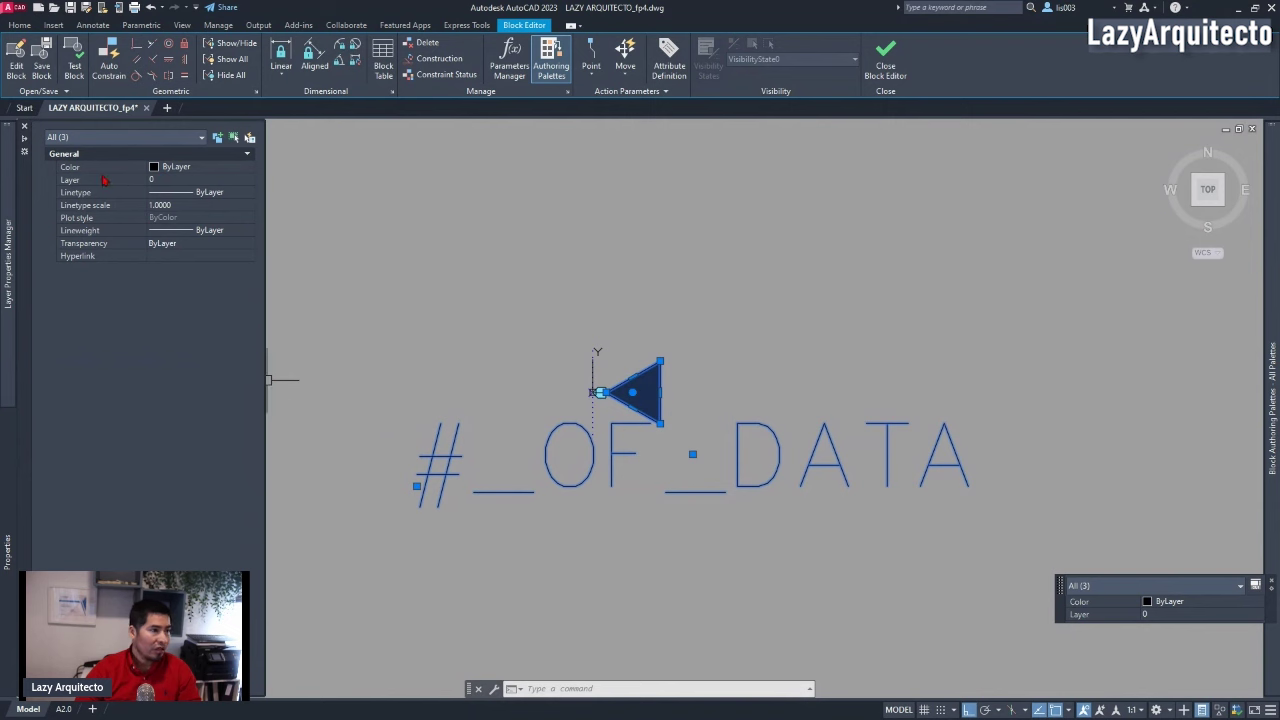
key("Escape")
left_click(634, 420)
key("Escape")
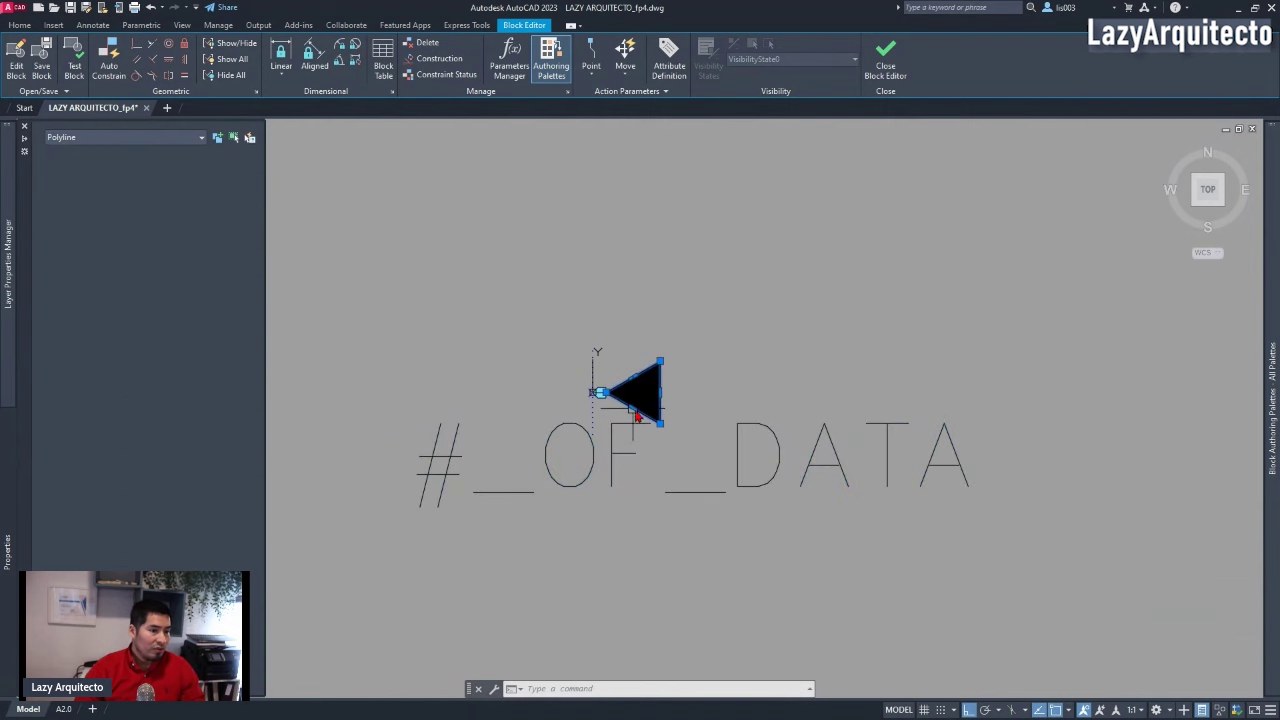
left_click(634, 422)
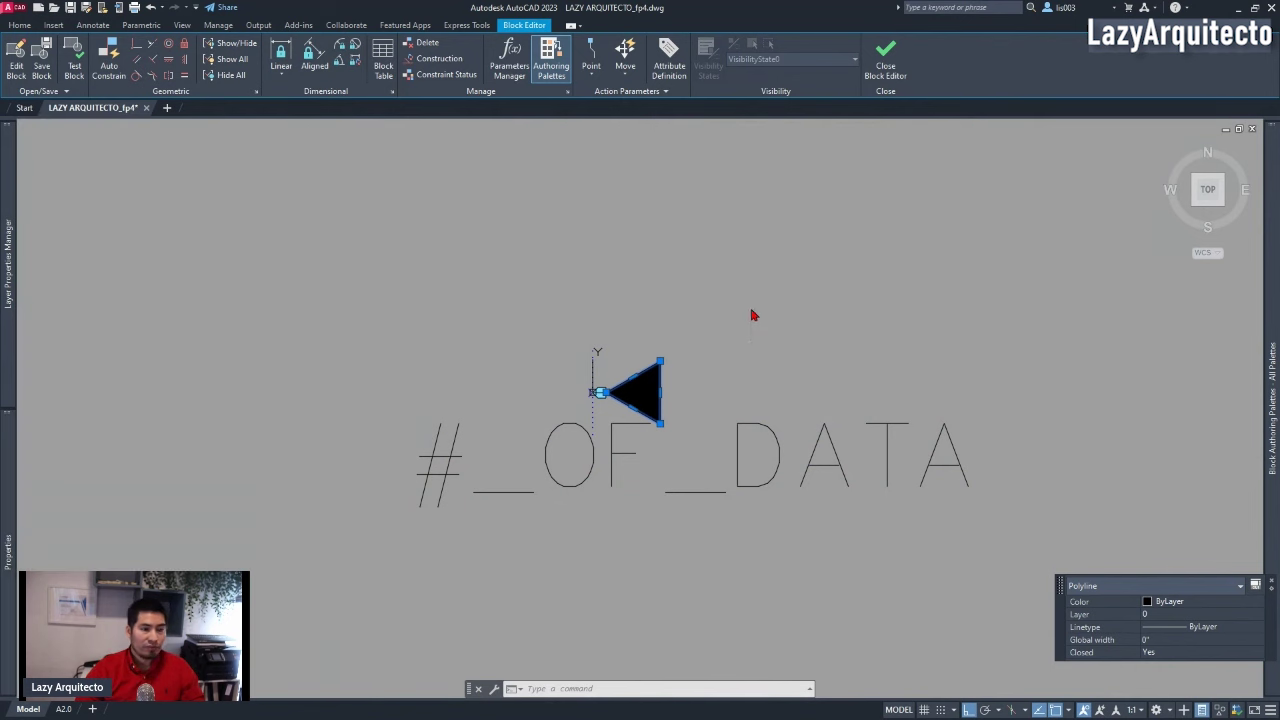
key("ctrl+1")
key("Escape")
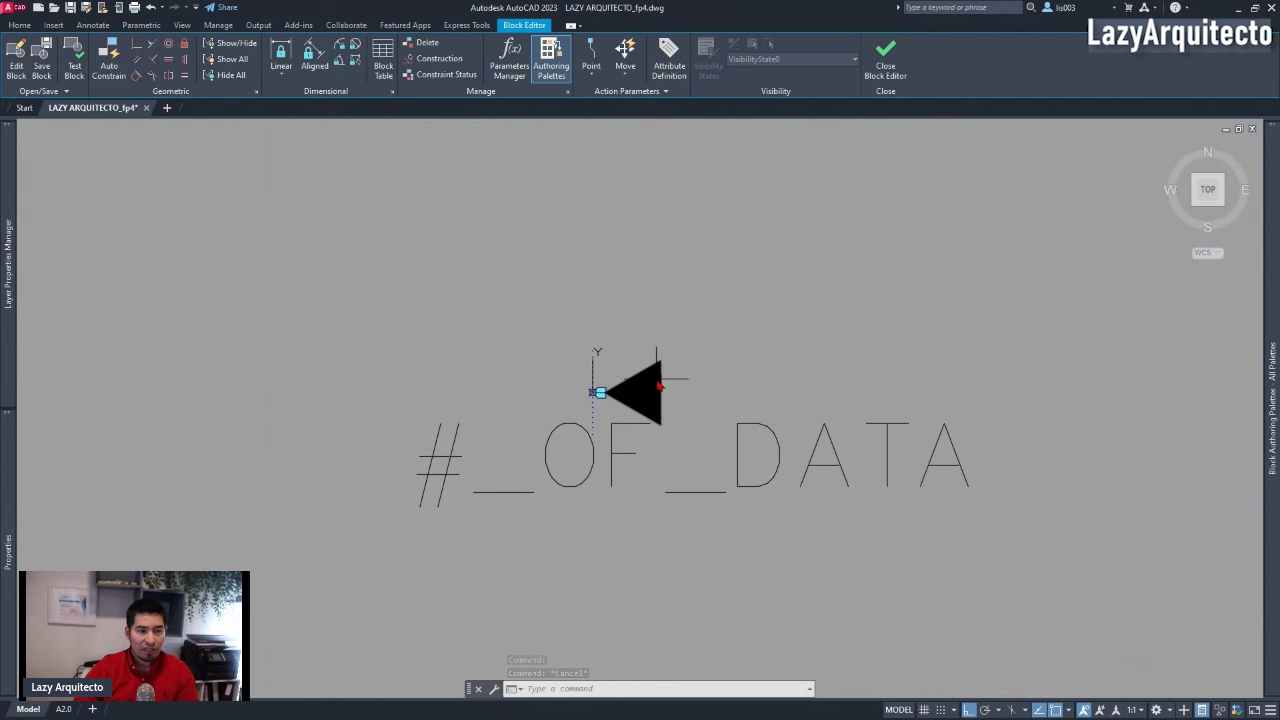
- Close the Block Editor with the changes saved, and select the DATA_SYM block beside the diagonal rectangle
left_click(885, 55)
left_click(634, 352)
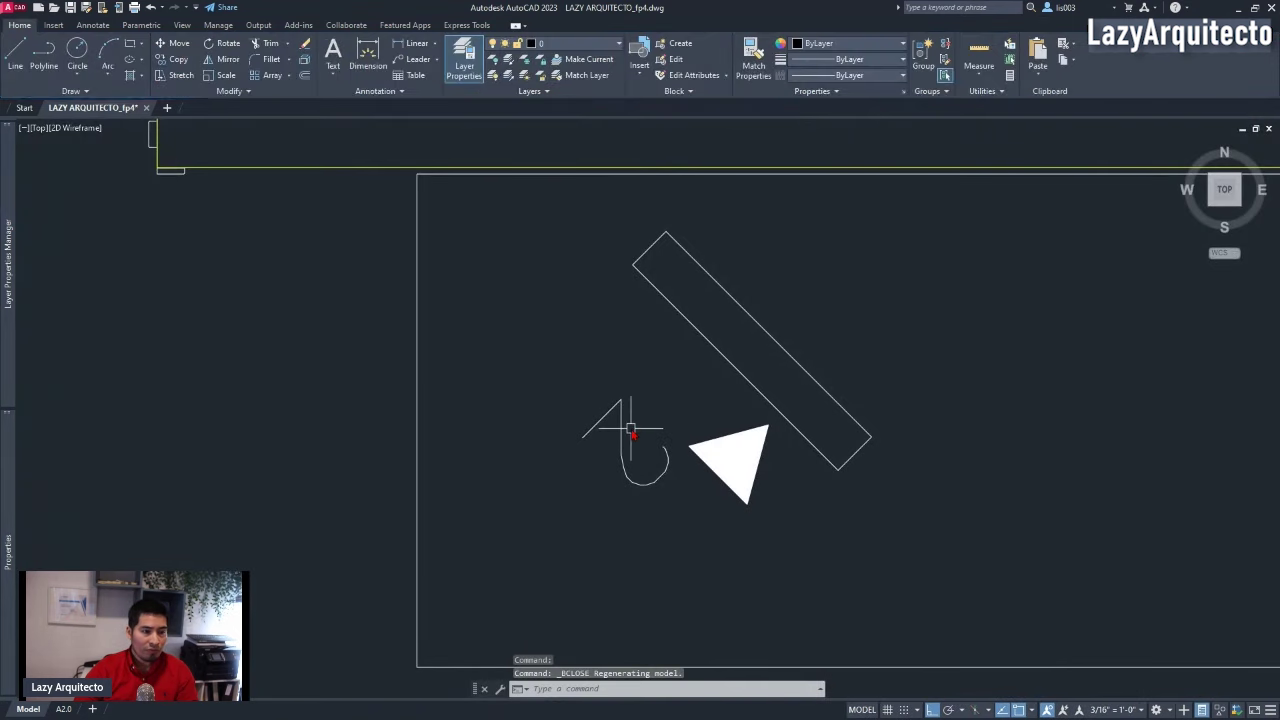
left_click(610, 405)
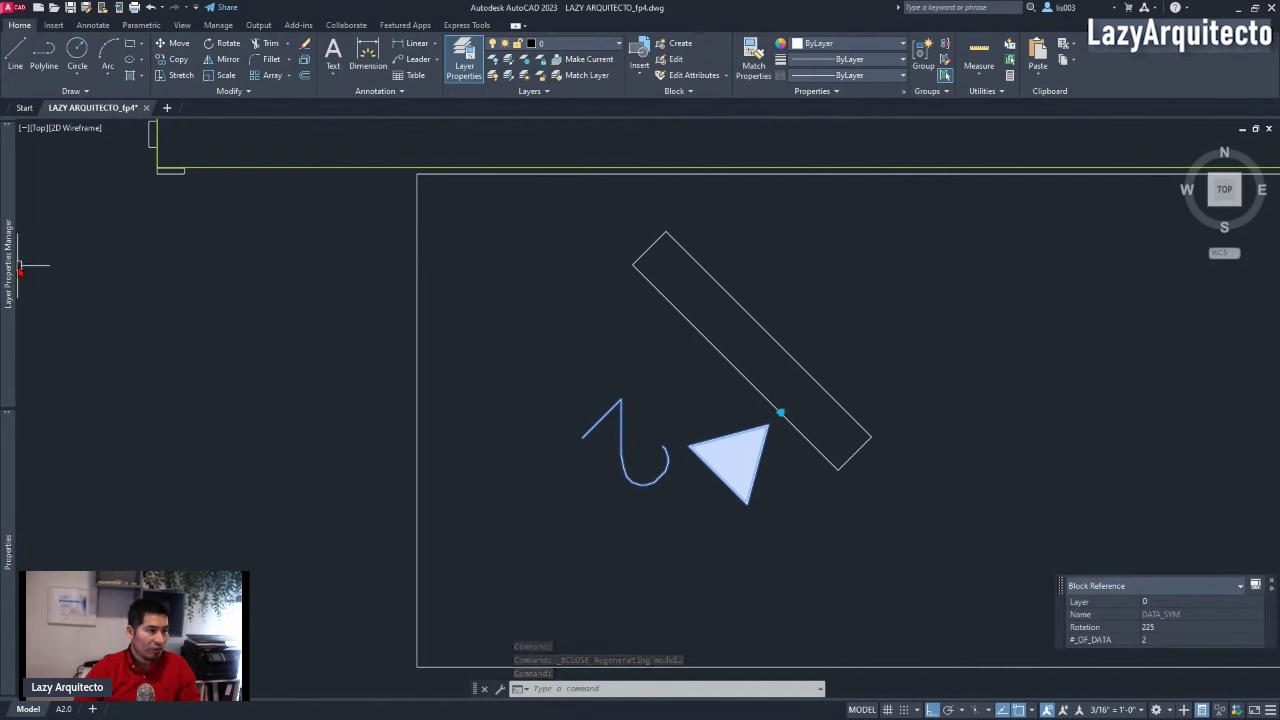
- Create a red layer named DATA_SYM and assign the selected DATA_SYM block to it
mouse_move(8, 226)
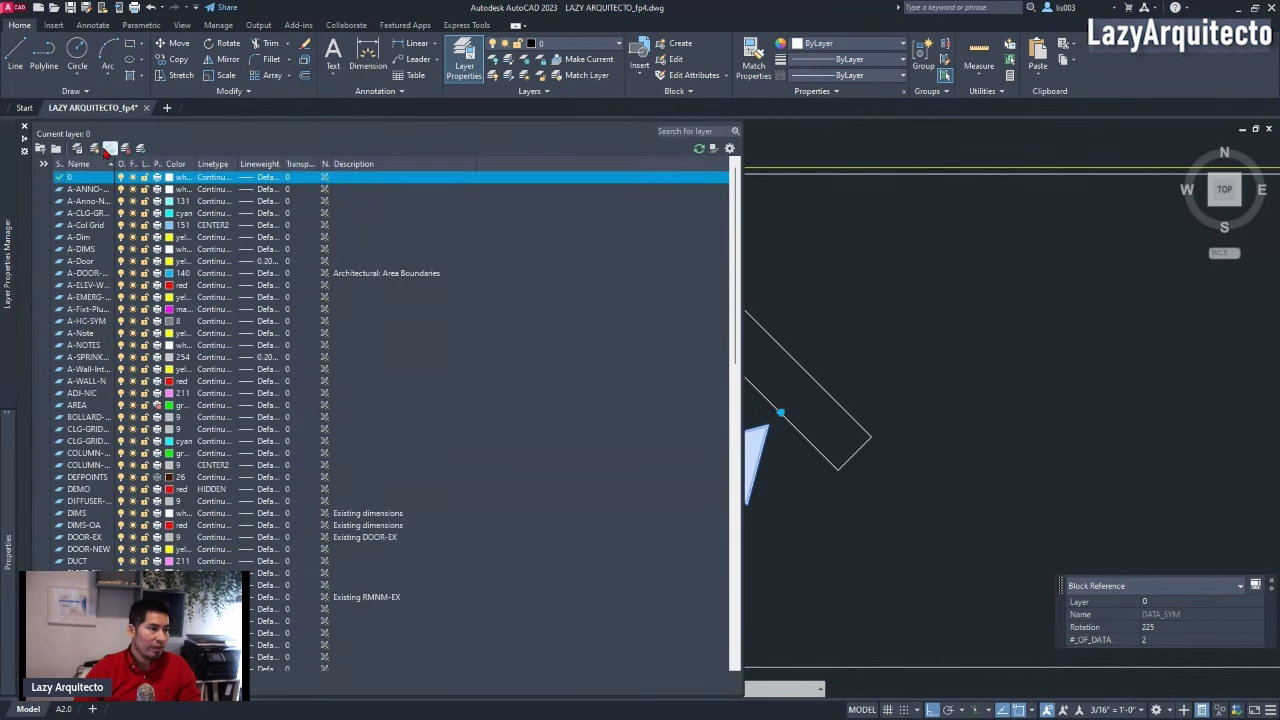
left_click(95, 148)
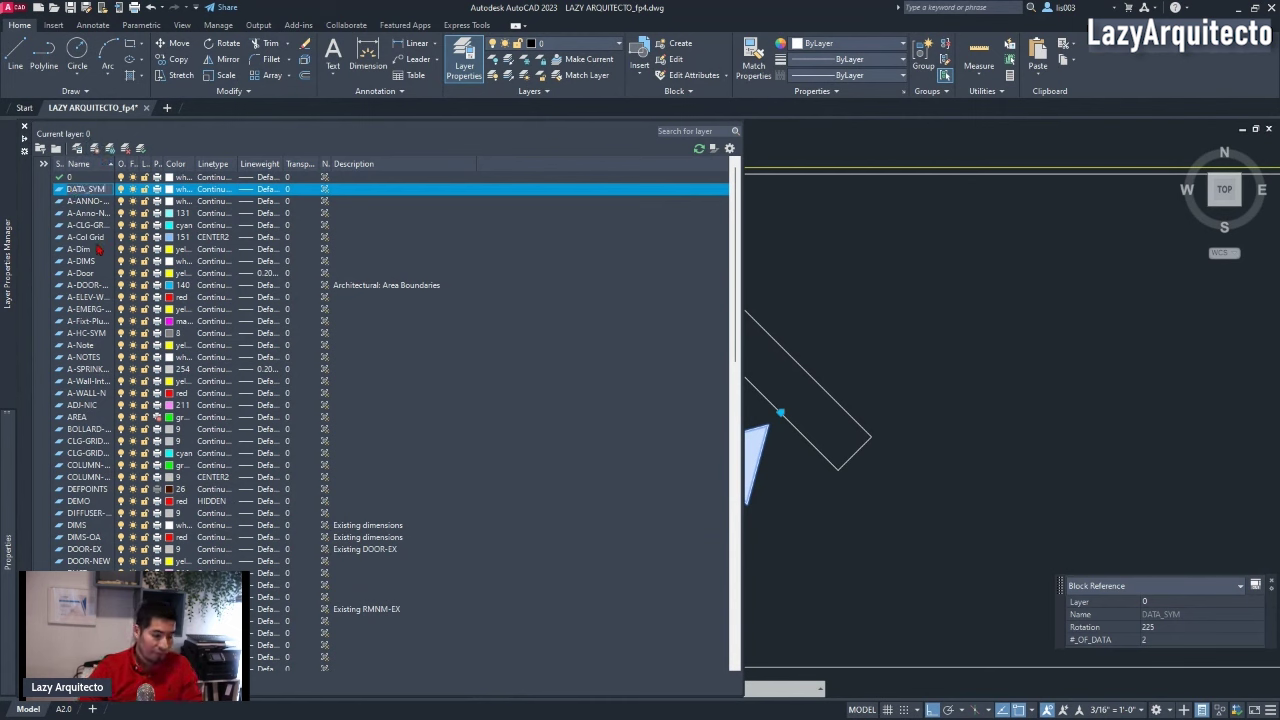
left_click(169, 189)
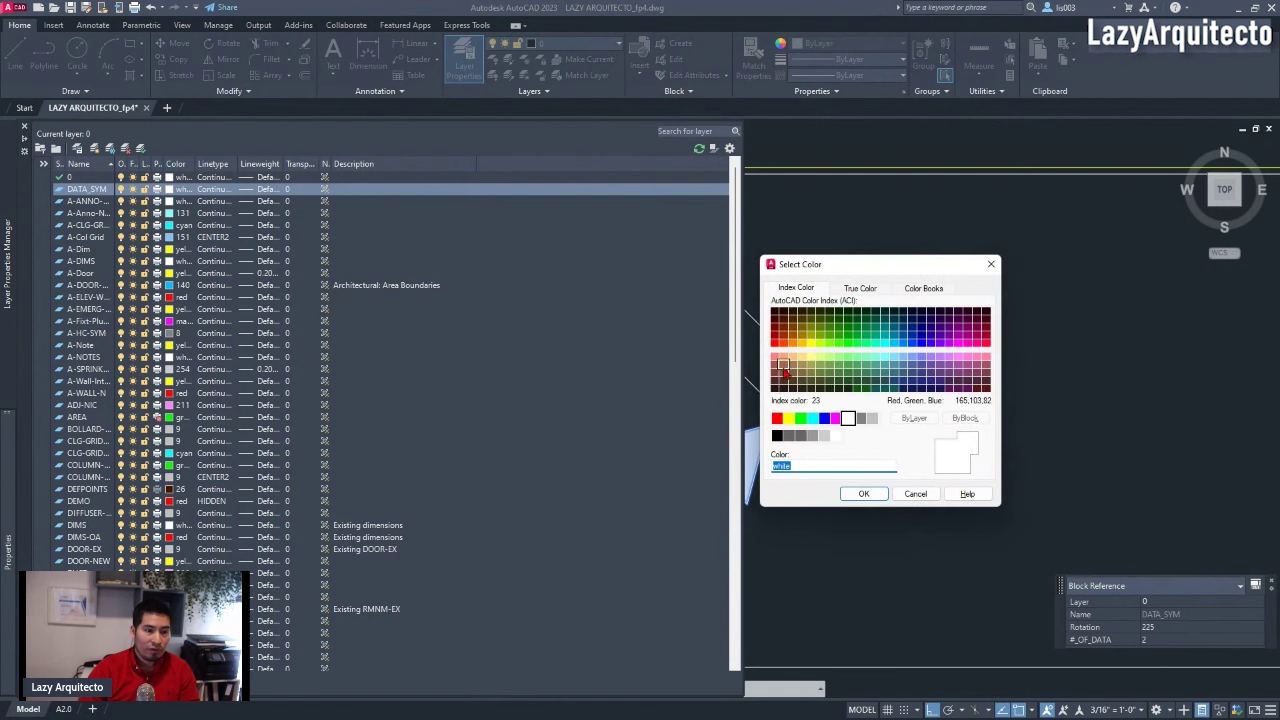
left_click(776, 418)
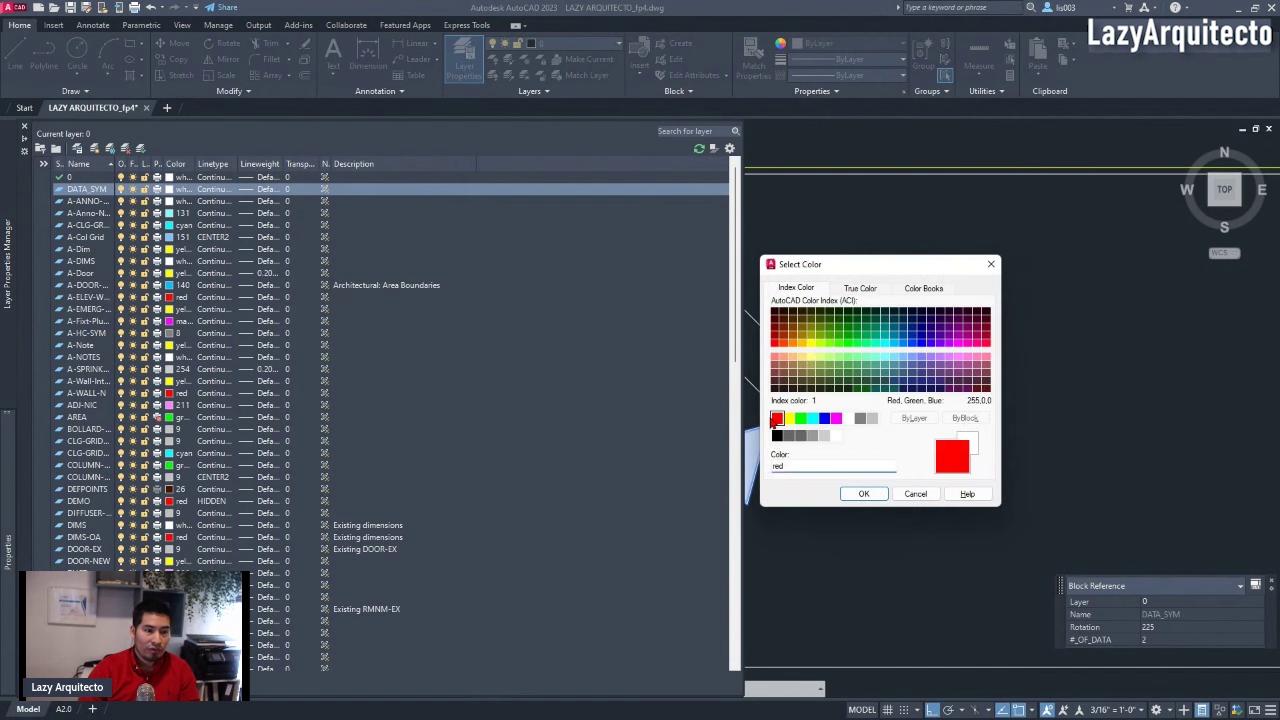
left_click(864, 493)
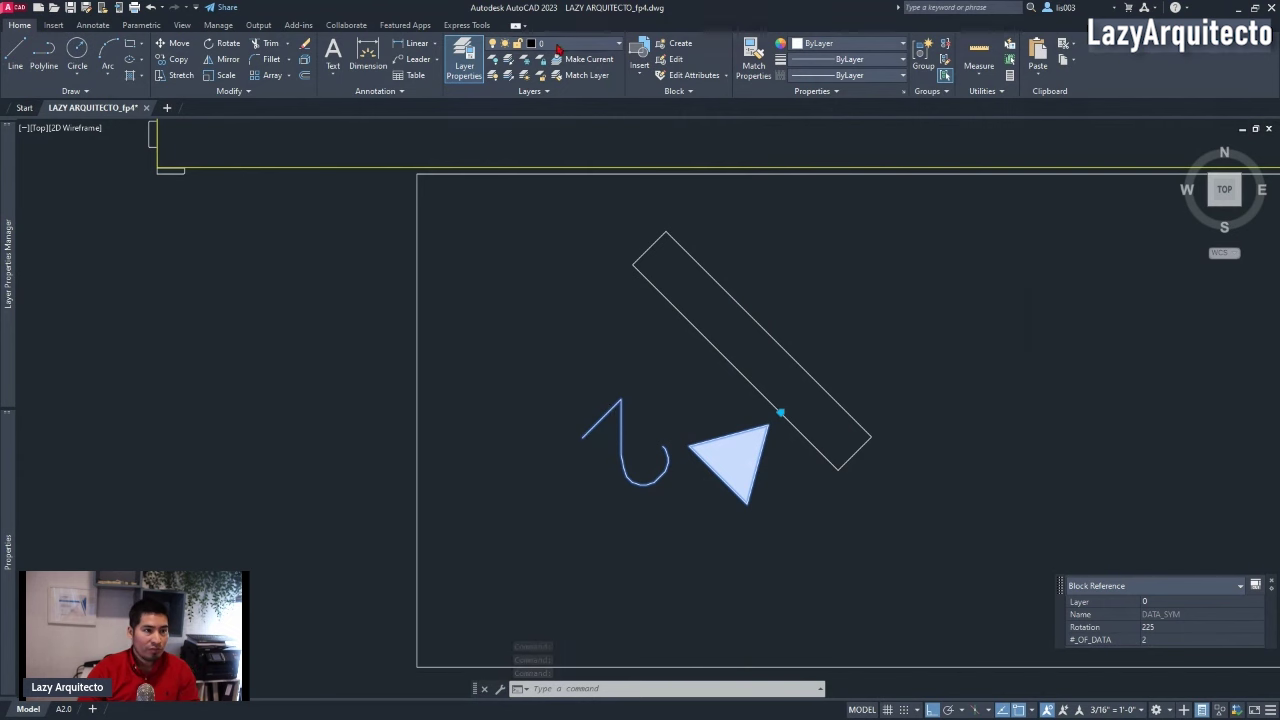
left_click(560, 45)
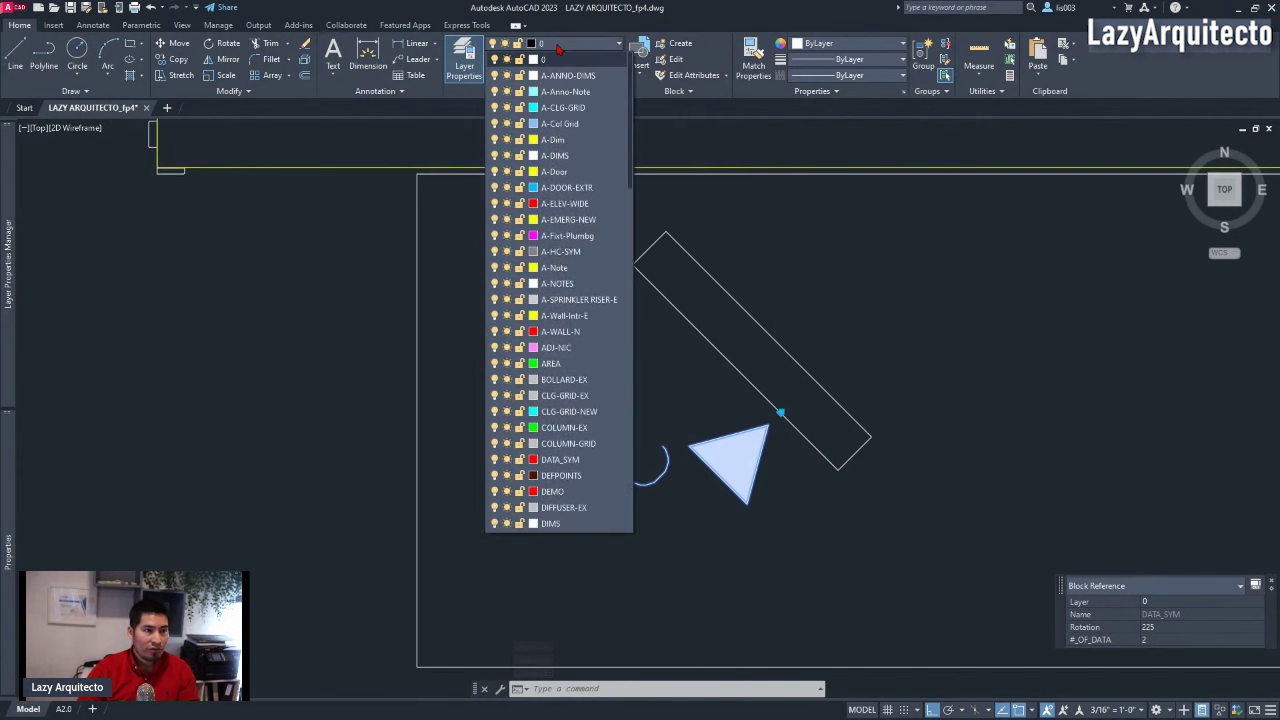
left_click(560, 460)
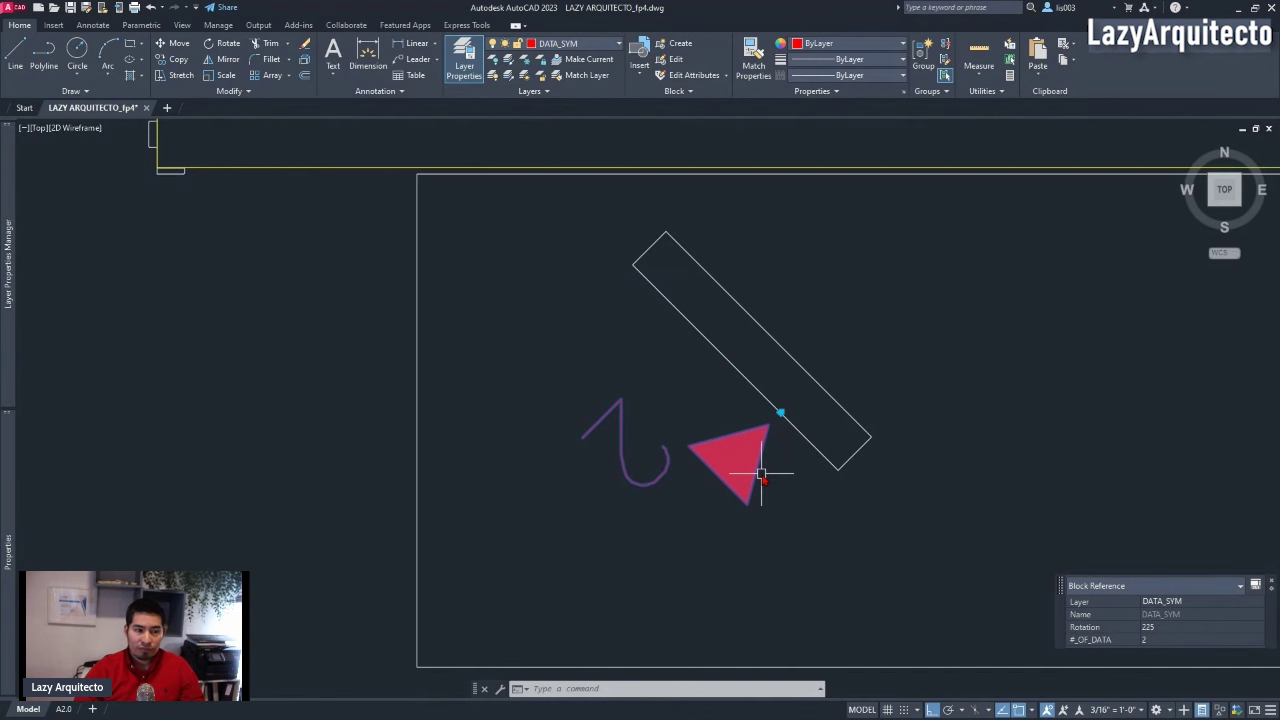
scroll(761, 474, "down", 2)
type("TO")
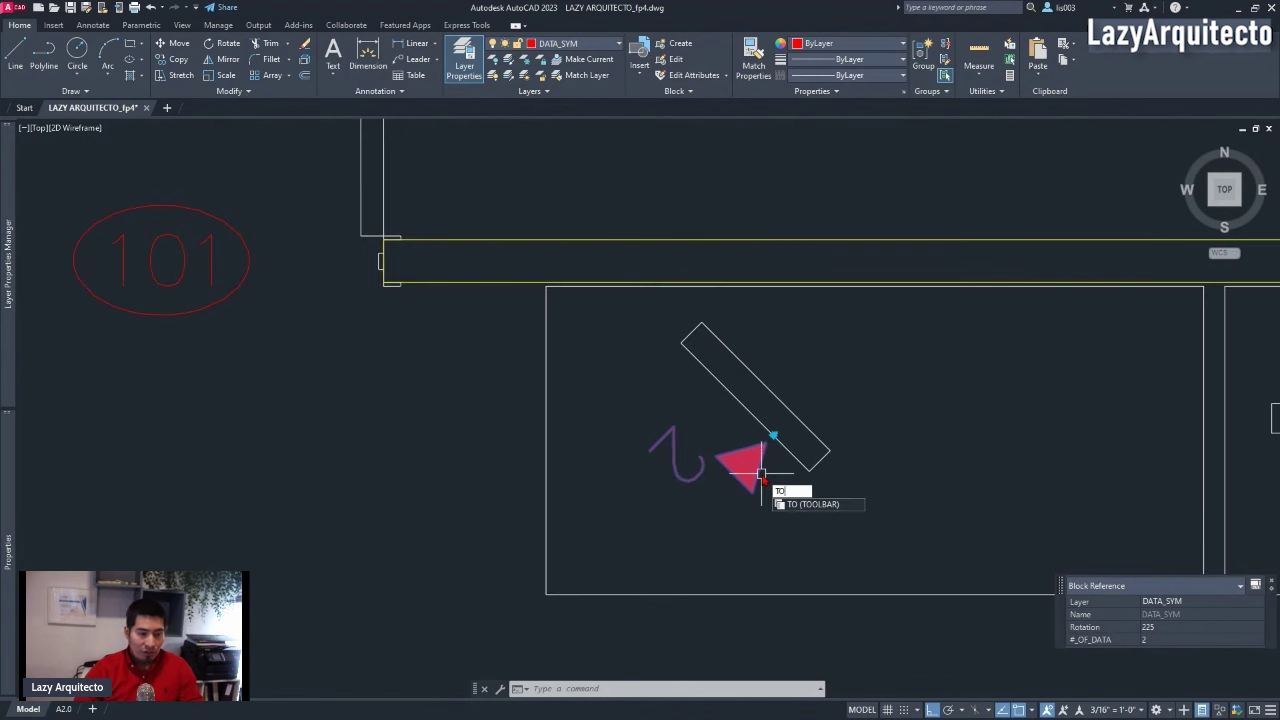
type("ORI")
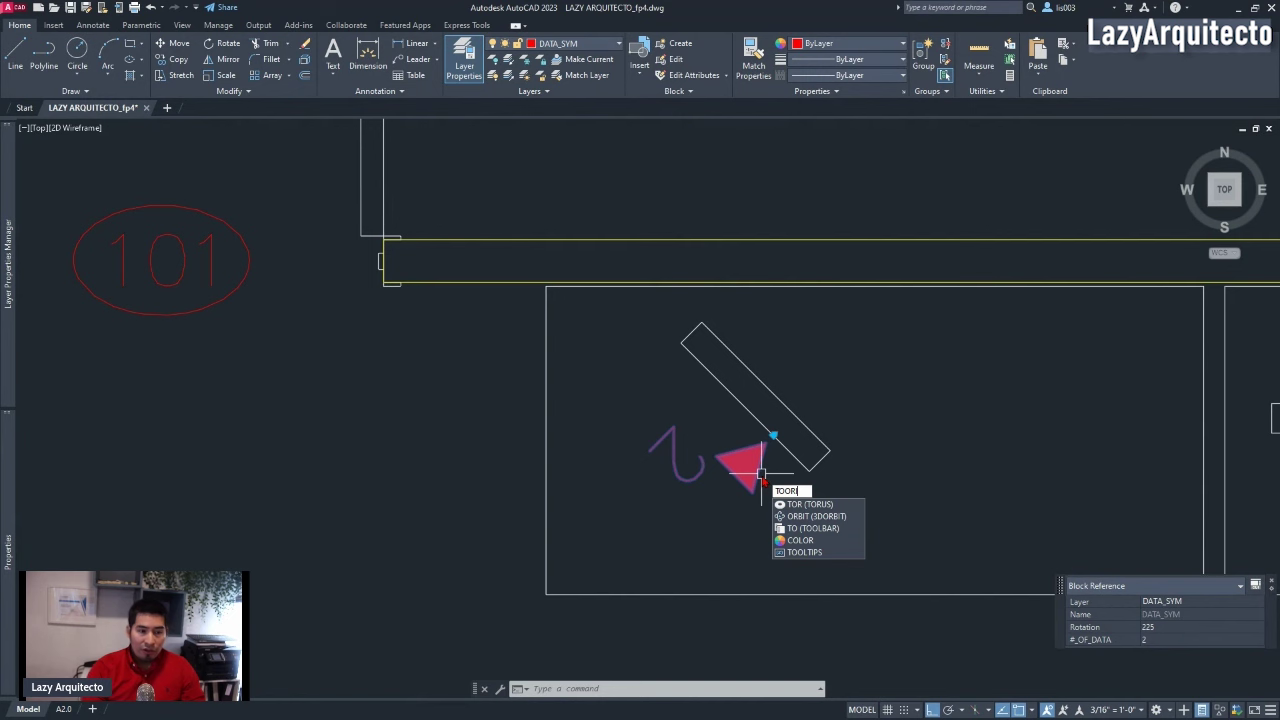
type("ENT")
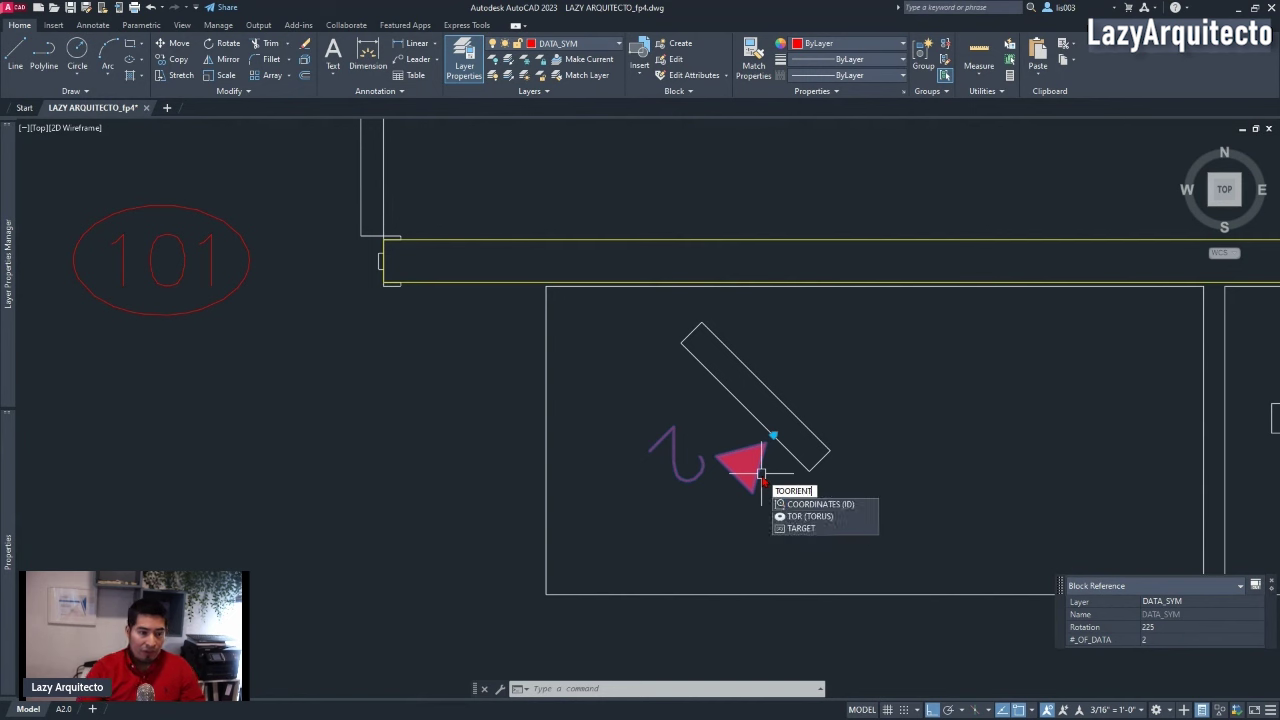
key("Return")
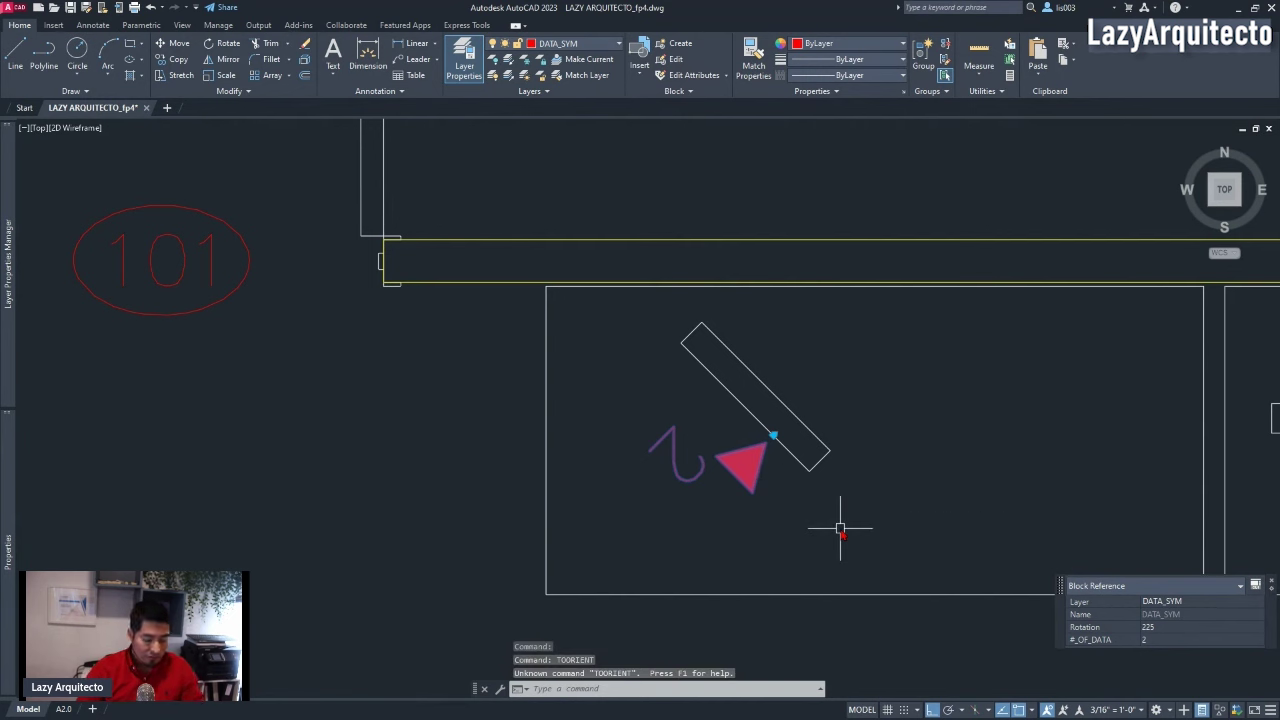
- Reorient the selected DATA_SYM block's number to read horizontally with TORIENT, picking two points along a horizontal direction
type("TOR")
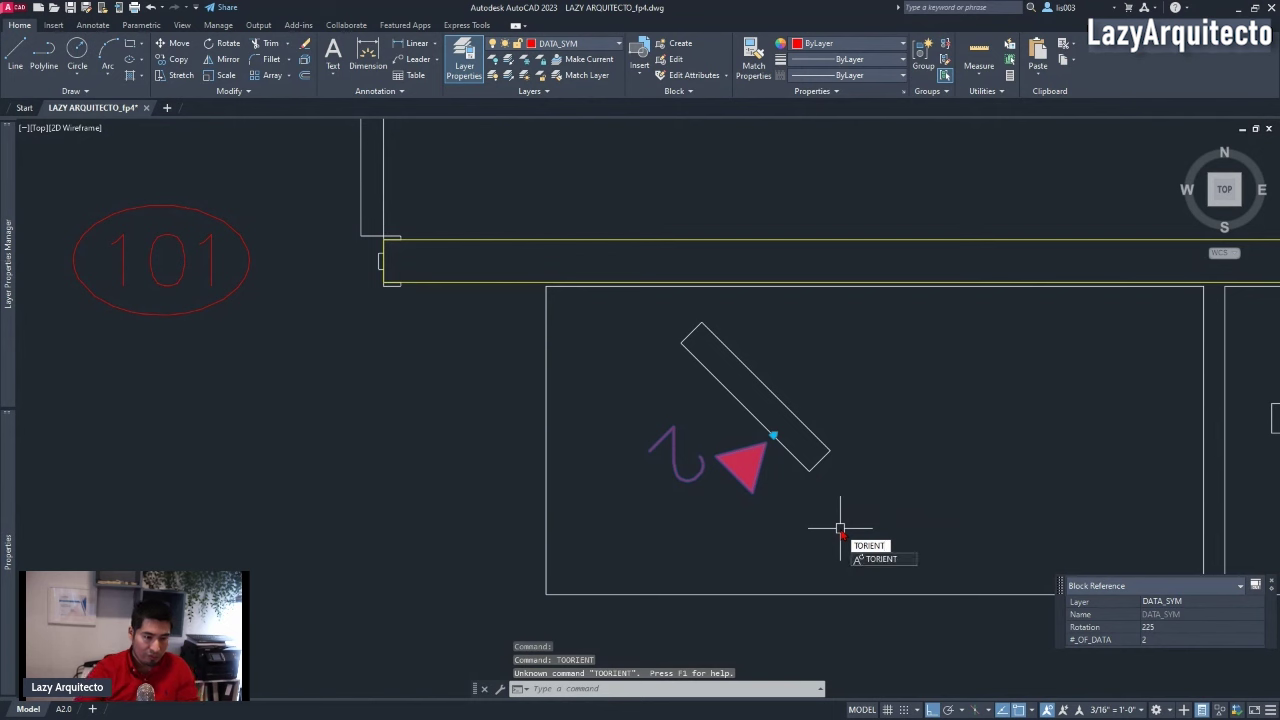
type("IENT")
key("Return")
left_click(727, 565)
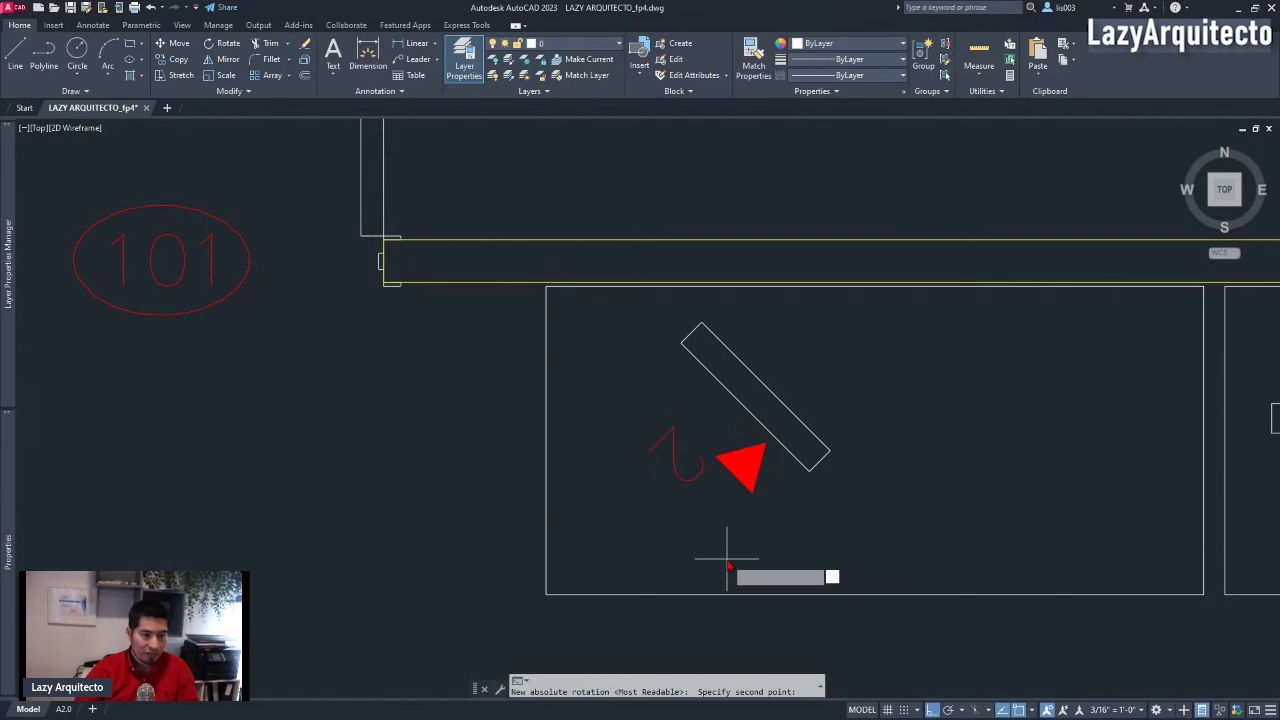
left_click(812, 565)
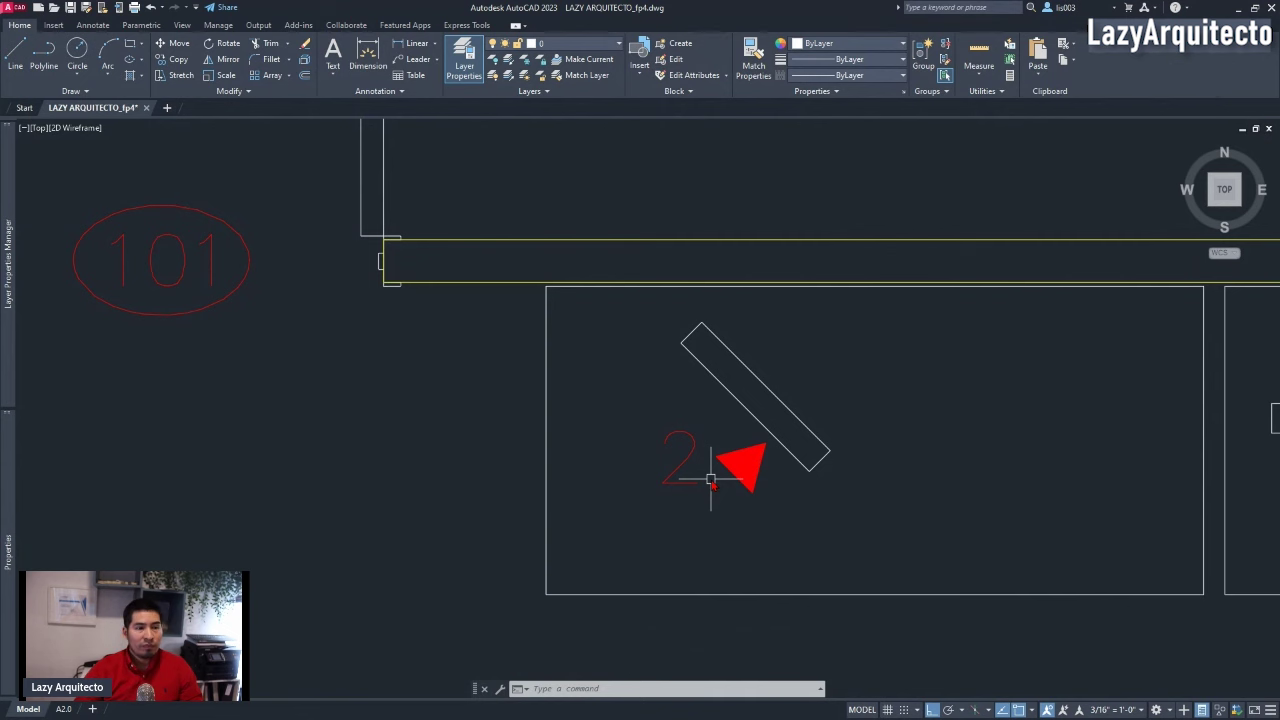
- Create a new drawing from the Tutorial-iArch.dwt template and switch it to model space
scroll(566, 488, "down", 4)
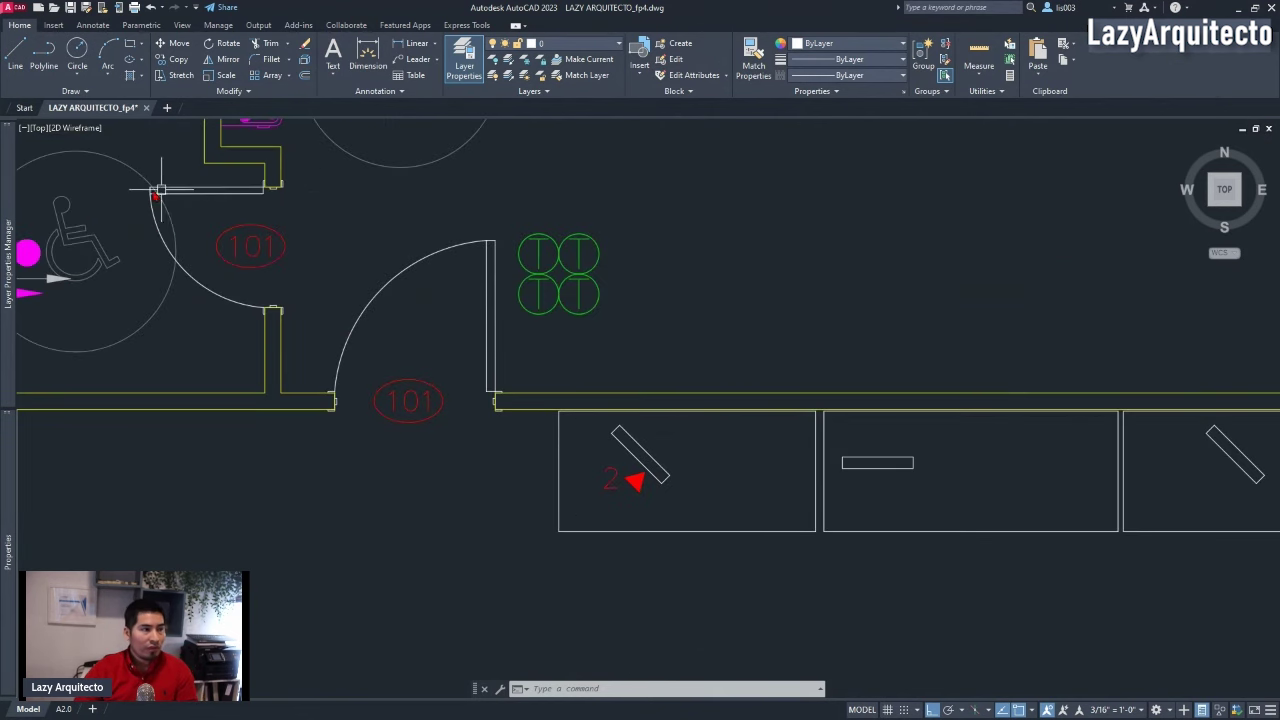
left_click(8, 12)
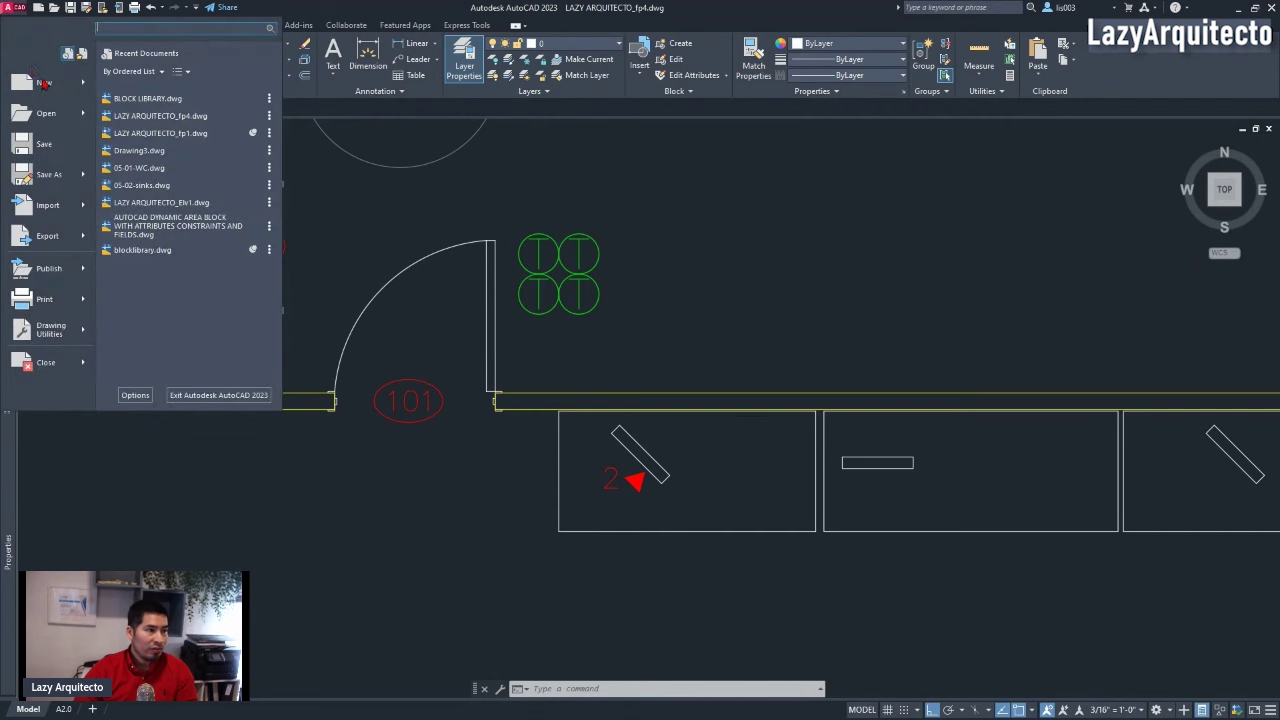
left_click(112, 107)
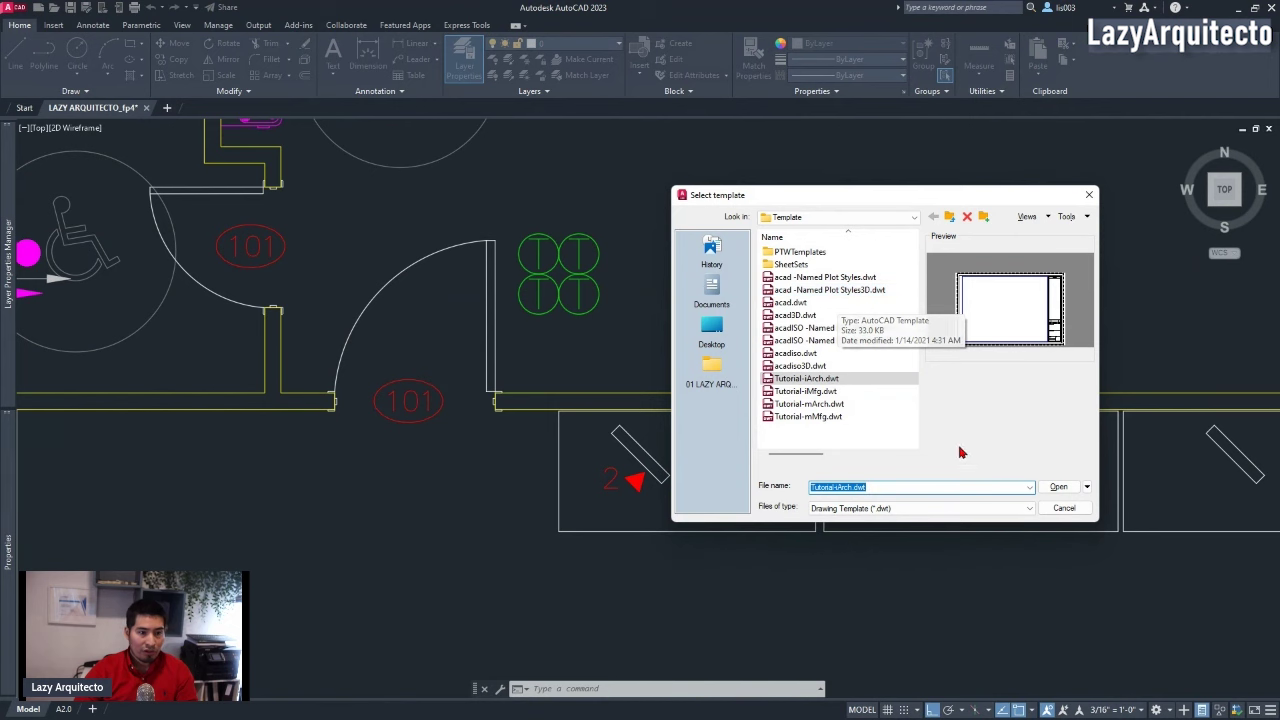
left_click(1056, 487)
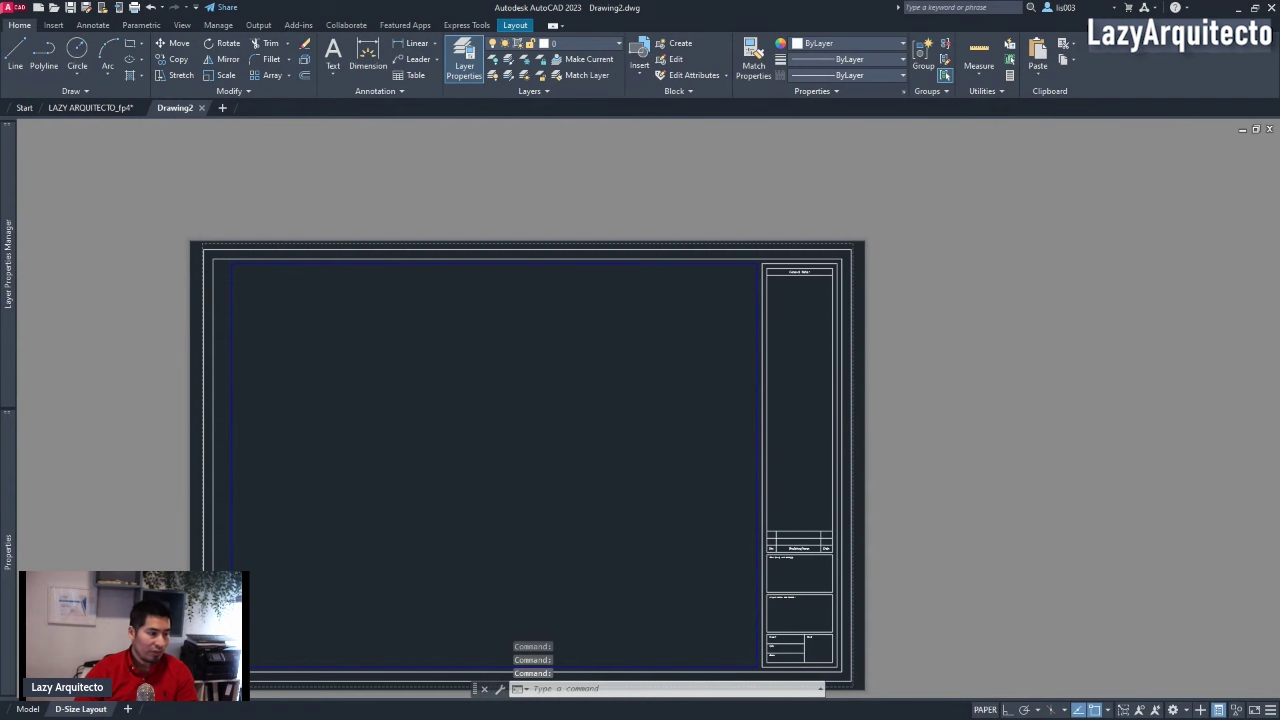
left_click(28, 709)
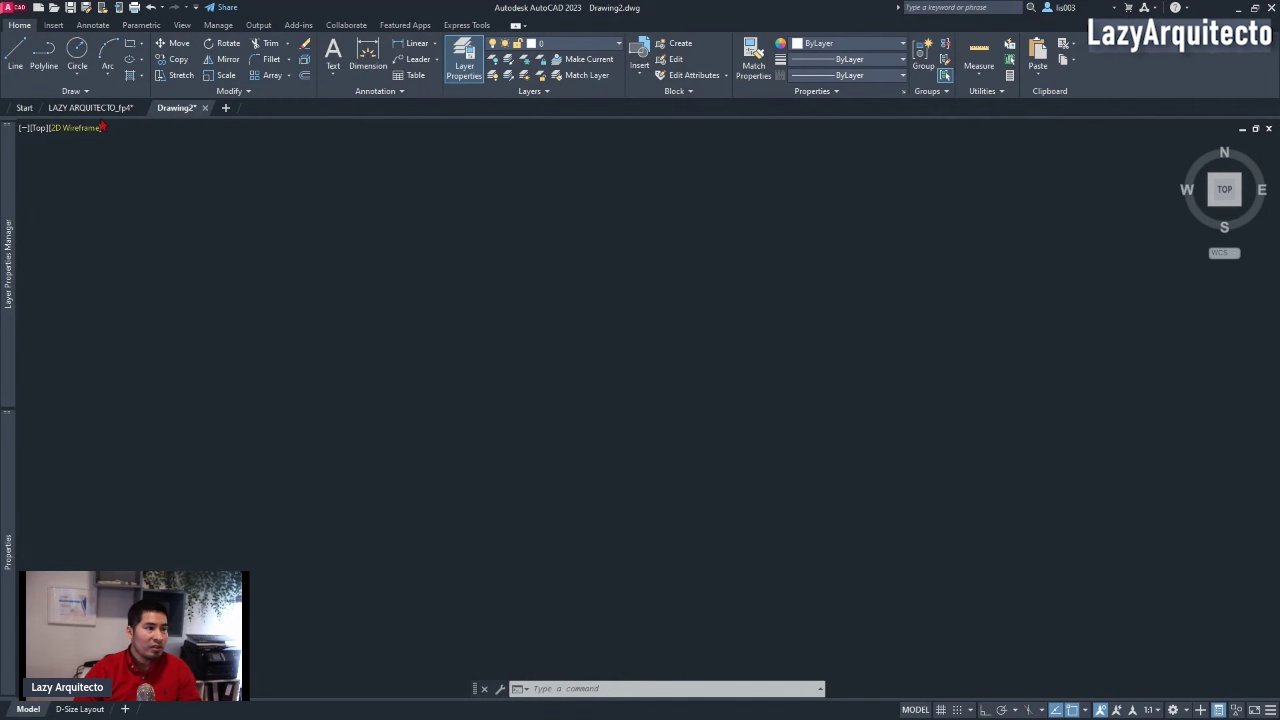
- Copy the DATA_SYM block beside the diagonal rectangle in LAZY ARQUITECTO_fp4, and open BLOCK LIBRARY.dwg from the BLOCK LIBRARY folder
left_click(95, 108)
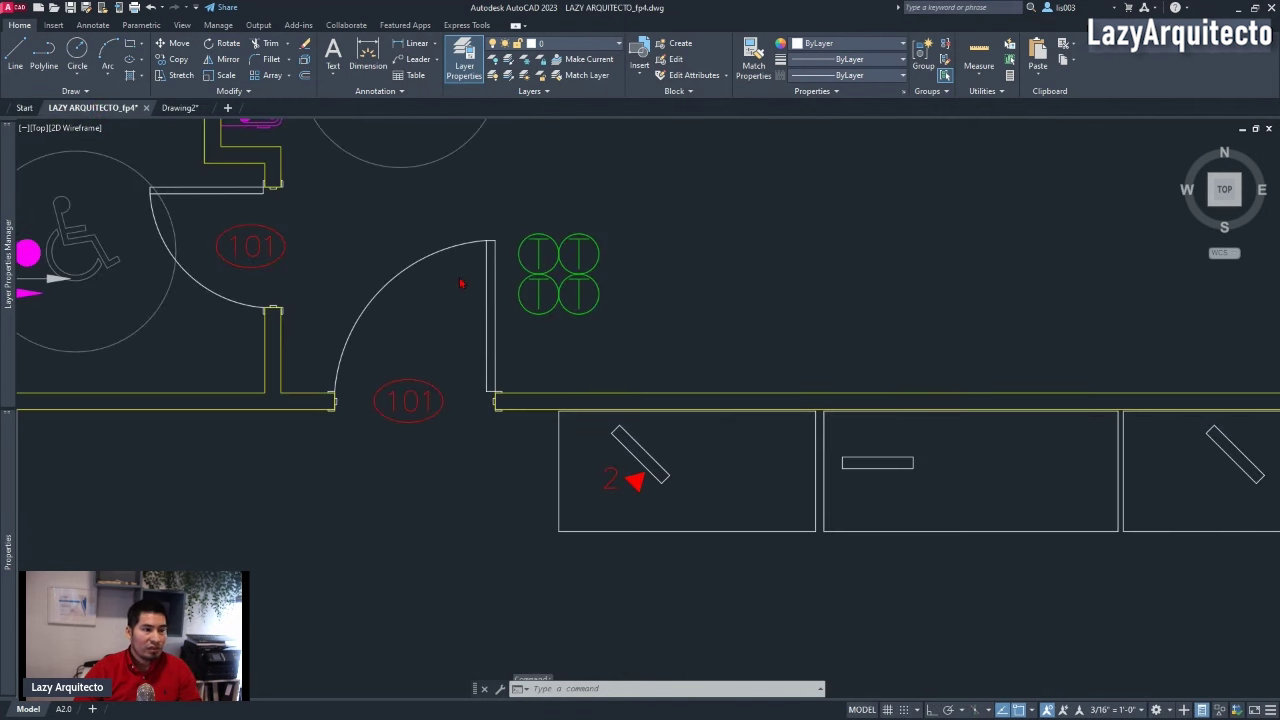
scroll(600, 428, "up", 2)
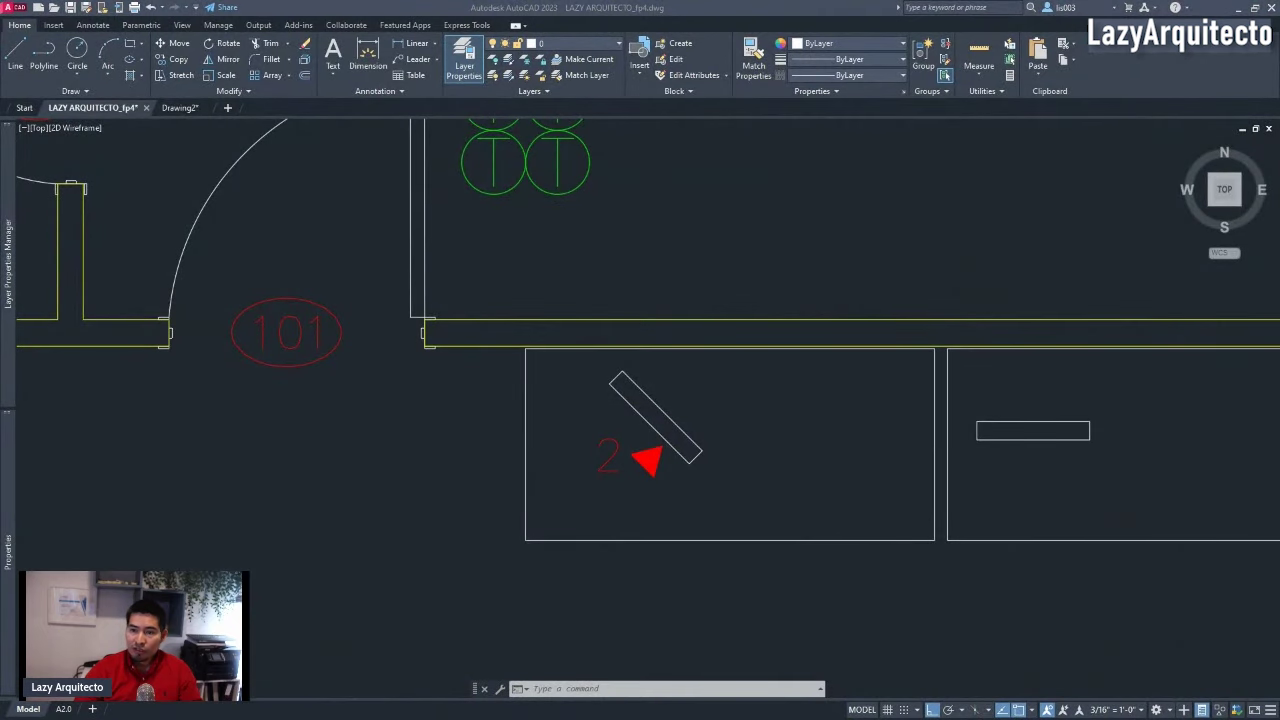
key("alt+Tab")
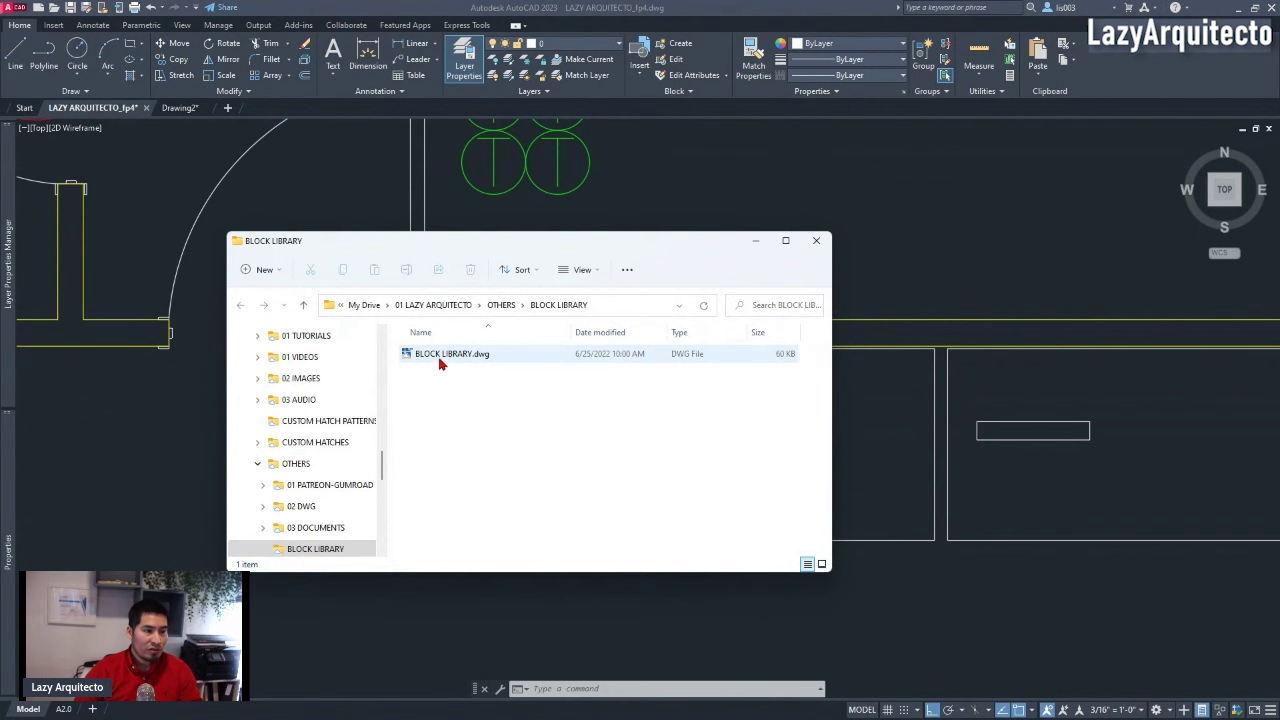
mouse_move(440, 362)
left_mouse_down()
mouse_move(649, 457)
mouse_move(637, 461)
left_mouse_up()
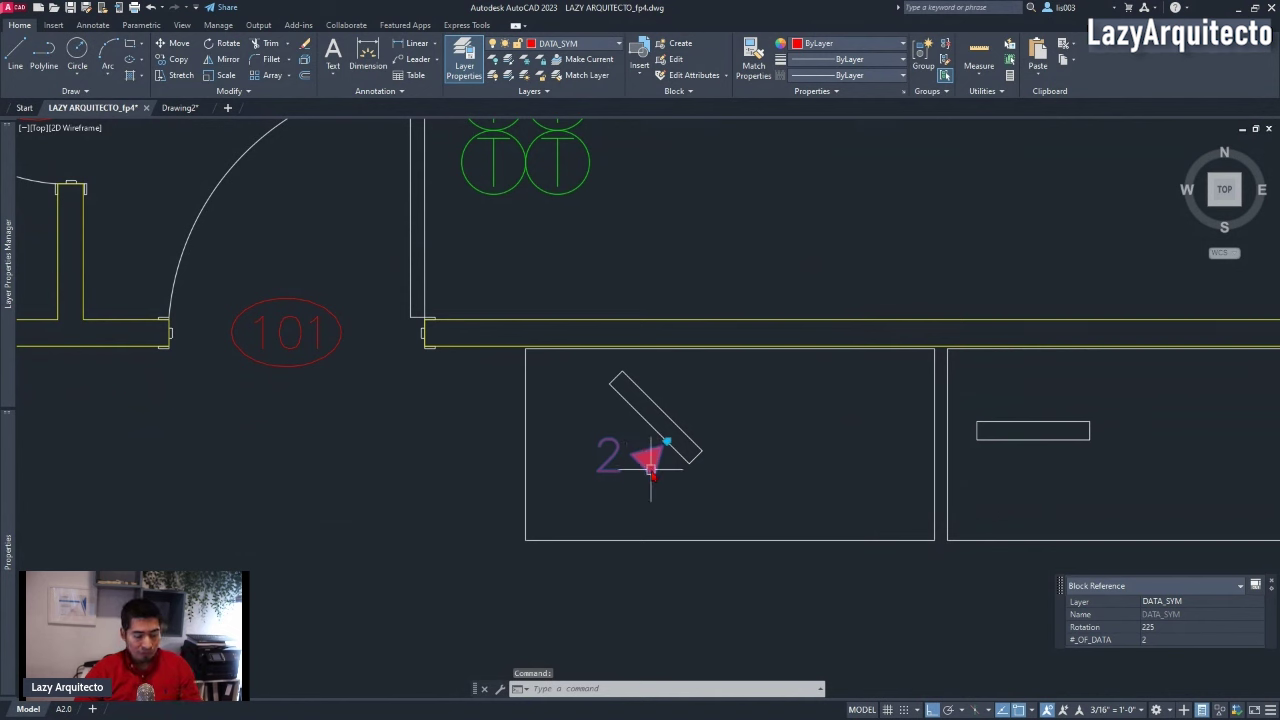
key("ctrl+c")
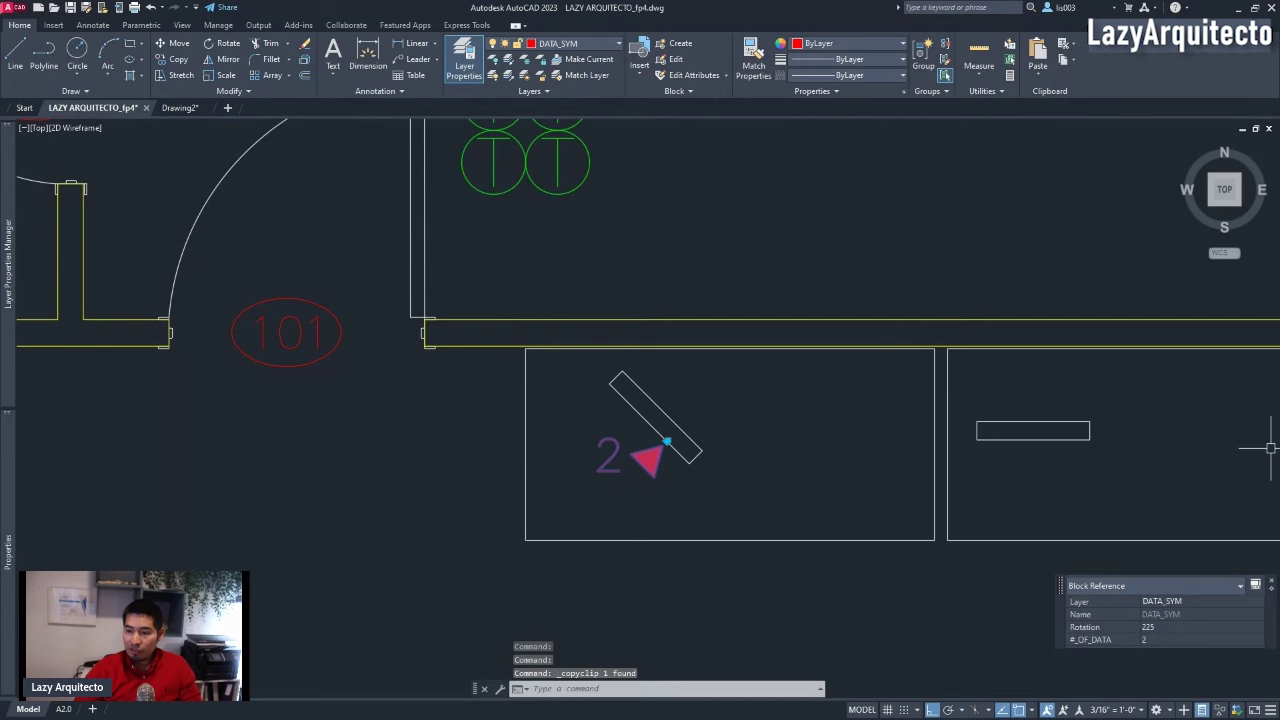
key("alt+Tab")
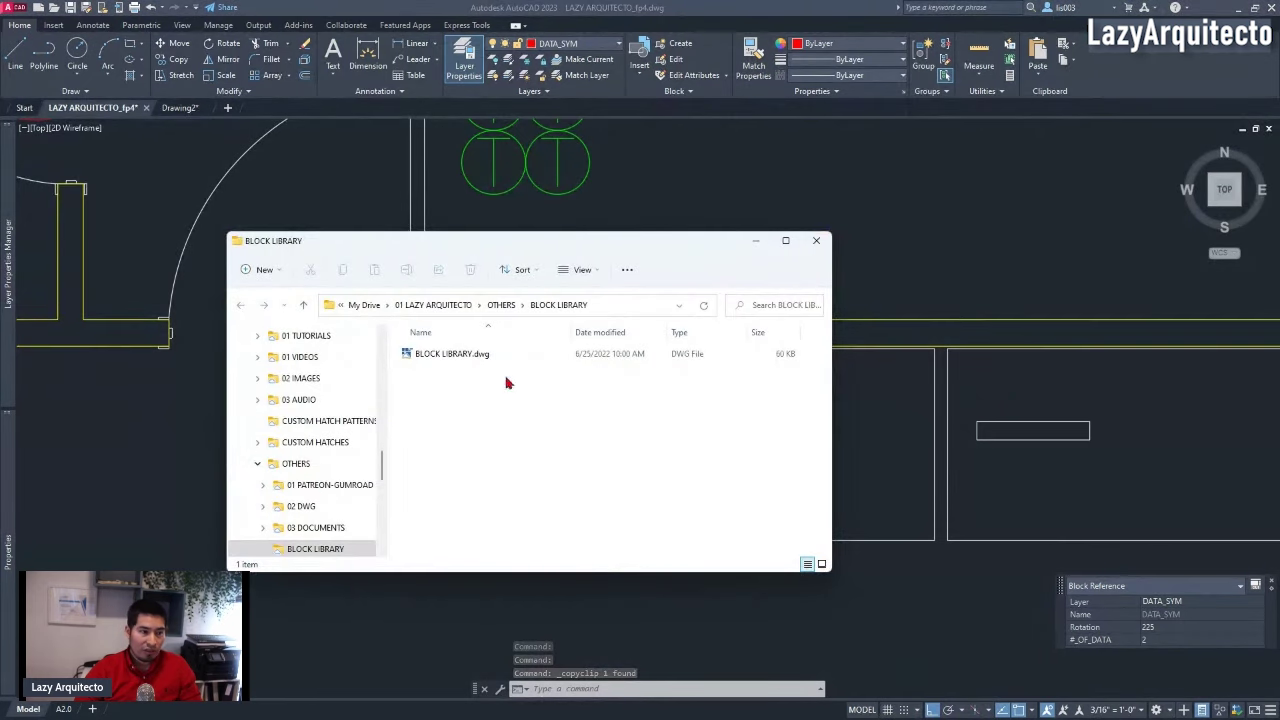
double_click(443, 363)
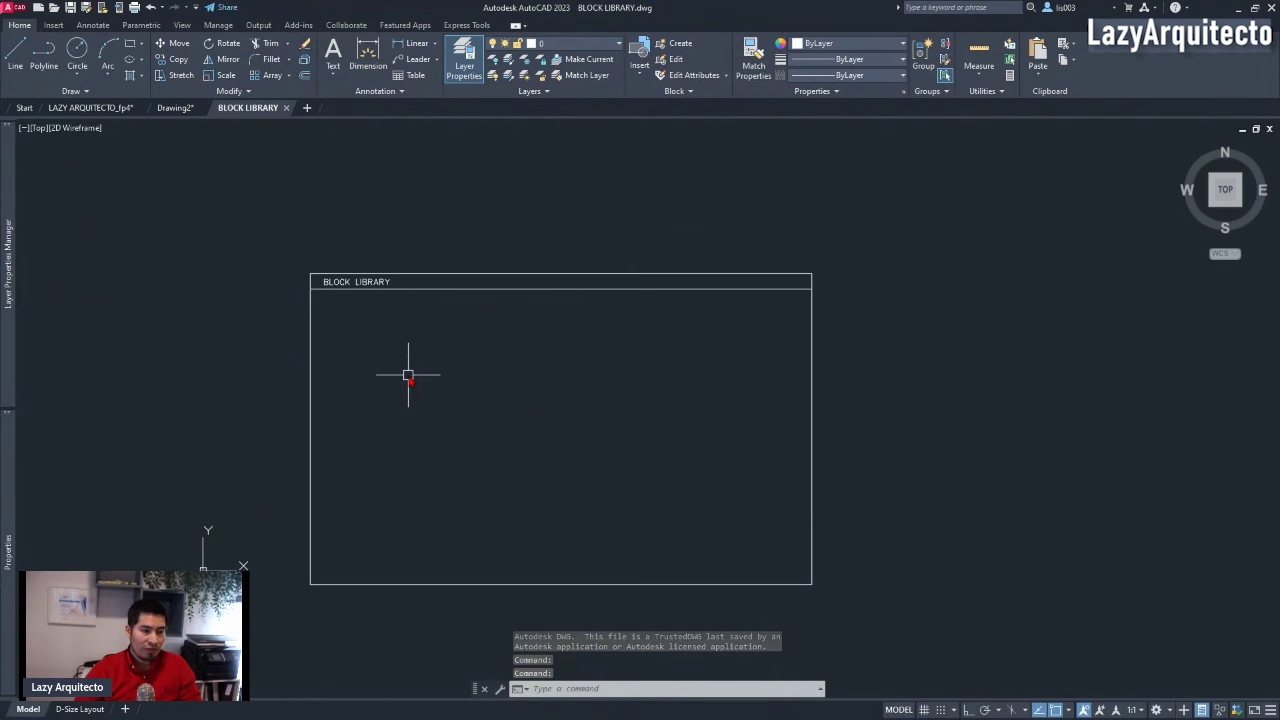
- Paste the copied block inside the frame just below the BLOCK LIBRARY title, and close the drawing with its changes saved
key("ctrl+v")
scroll(337, 318, "up", 4)
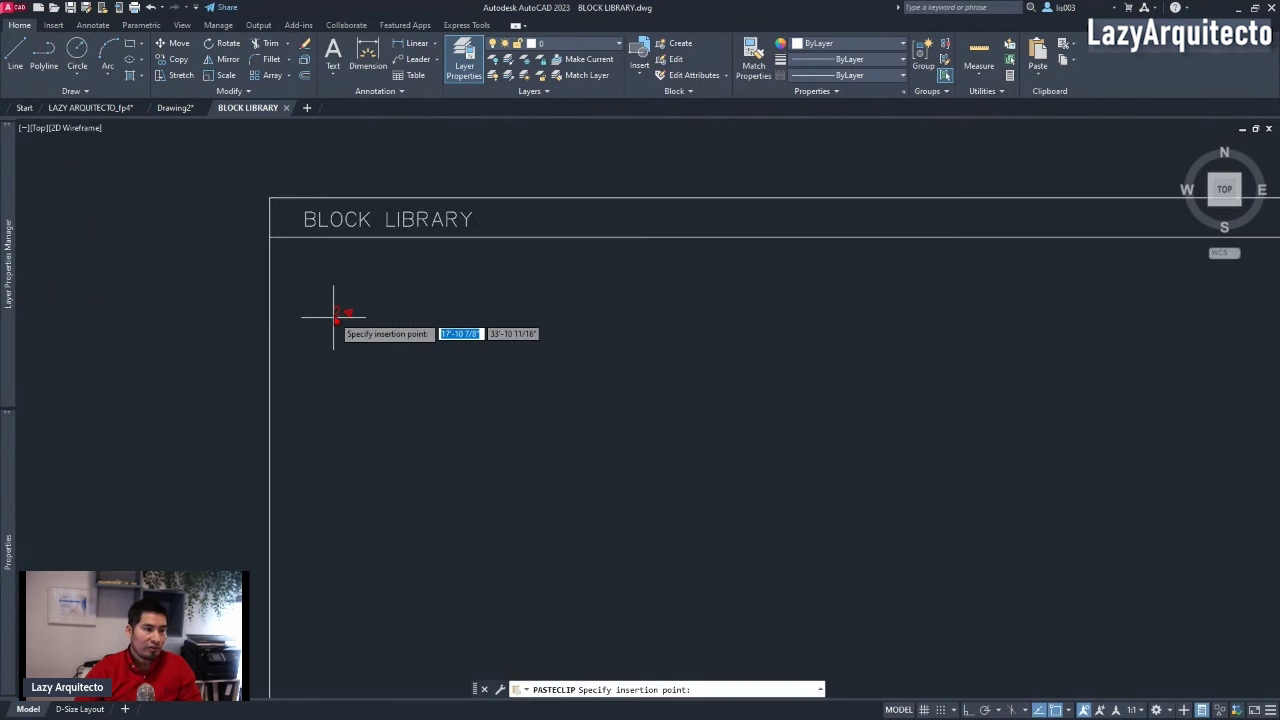
left_click(334, 300)
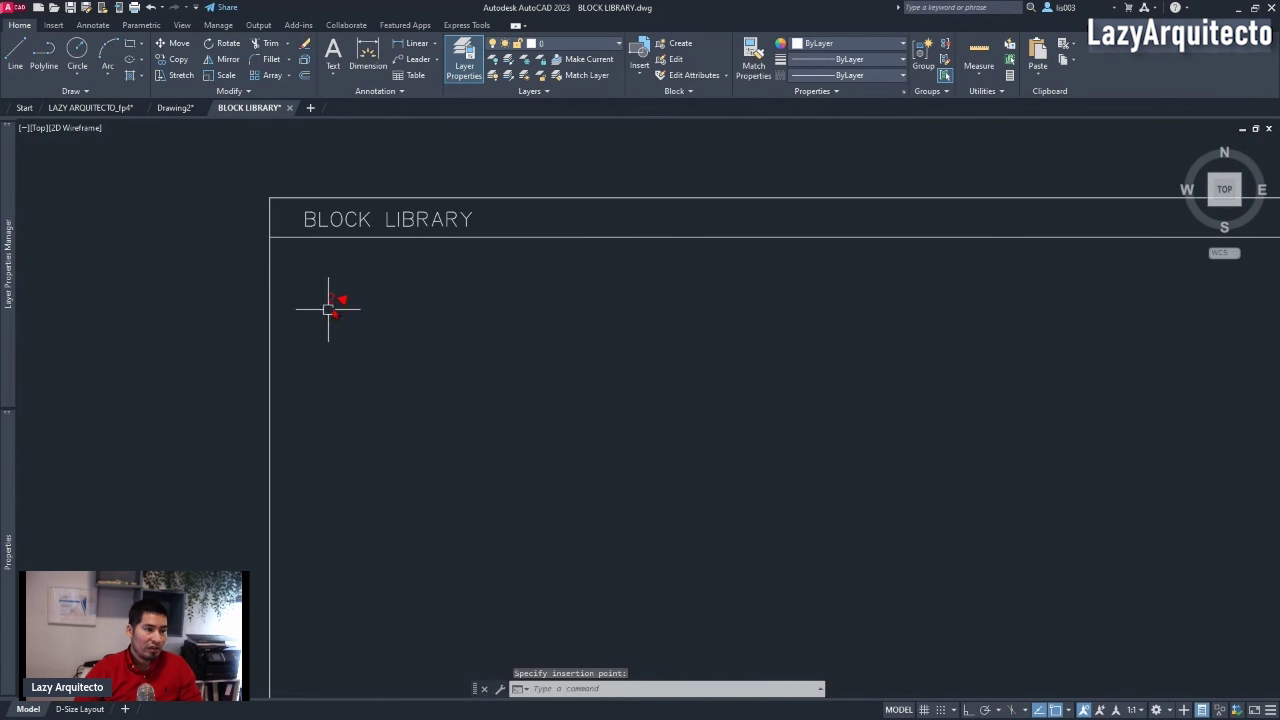
scroll(394, 317, "down", 2)
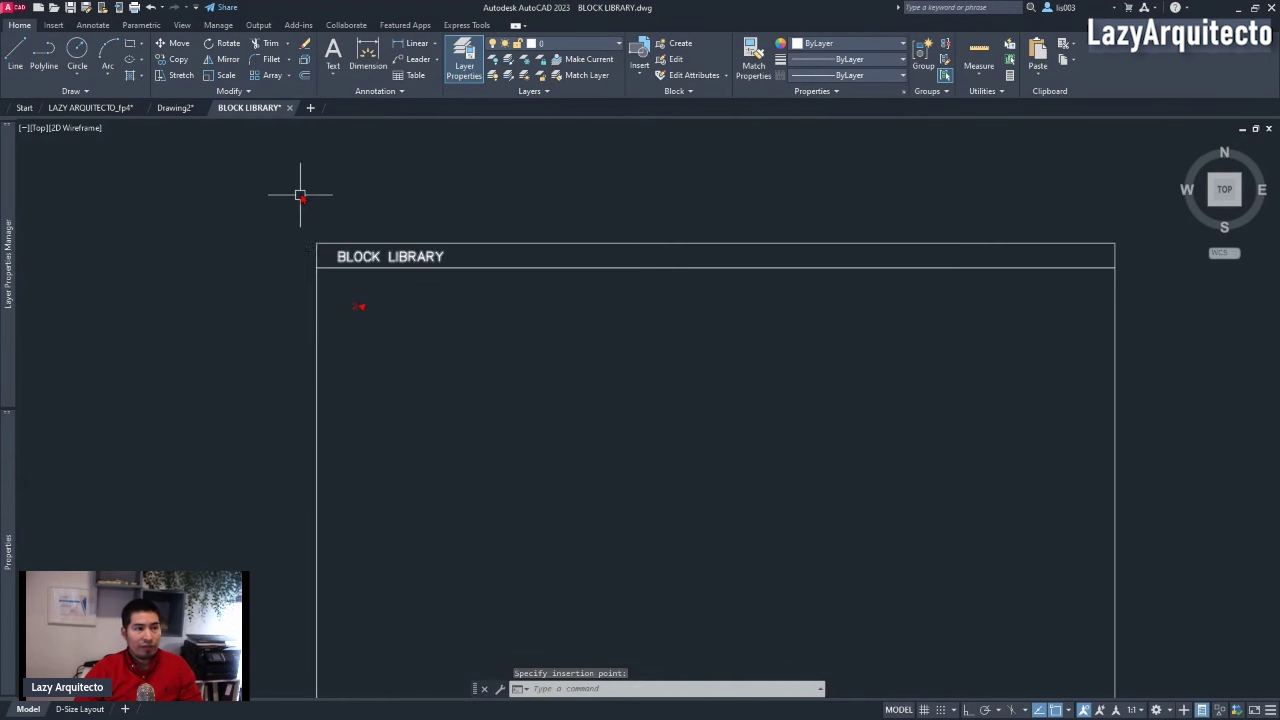
left_click(289, 107)
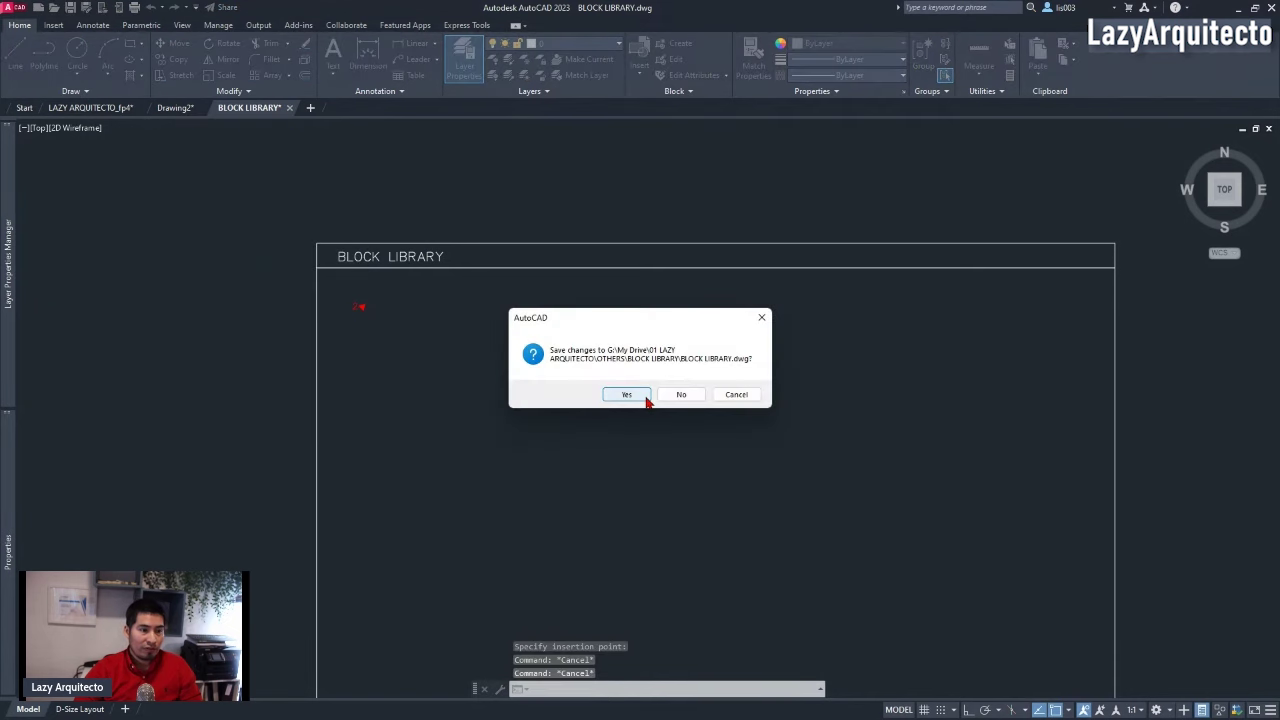
left_click(627, 394)
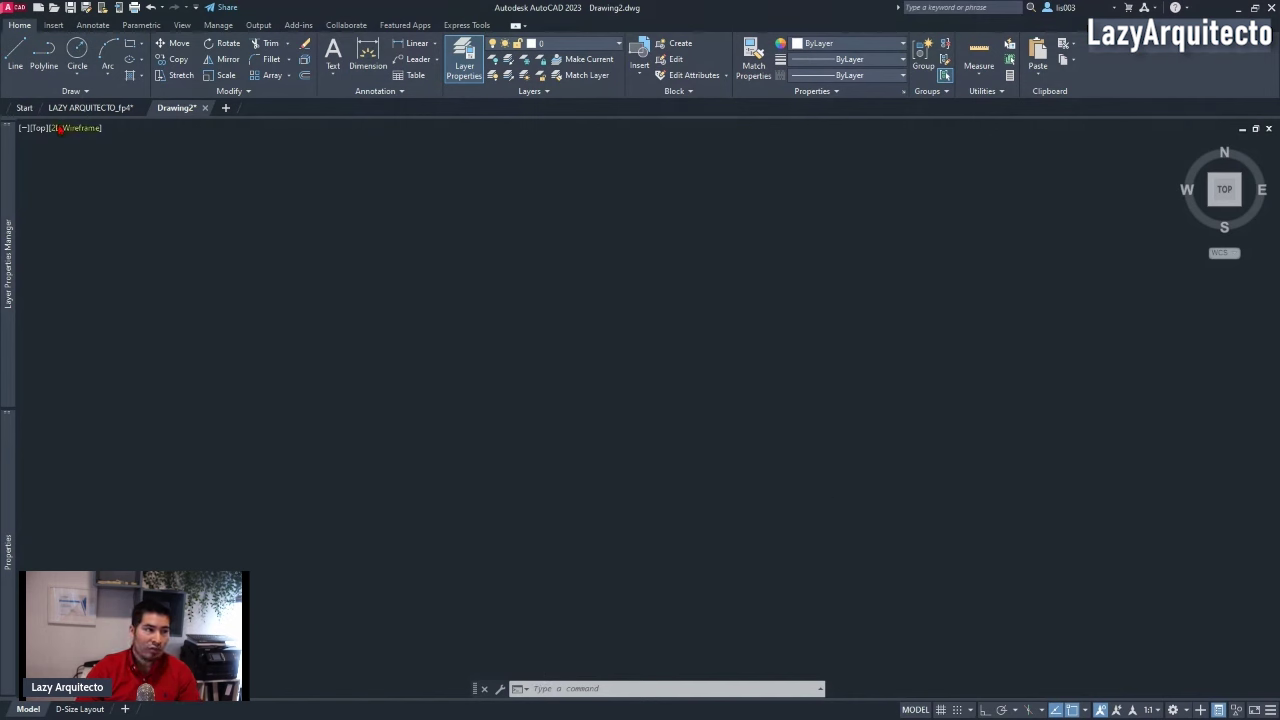
- Open the Blocks palette in the LAZY ARQUITECTO_fp4 drawing and load BLOCK LIBRARY.dwg from the OTHERS\BLOCK LIBRARY folder as its library
left_click(95, 110)
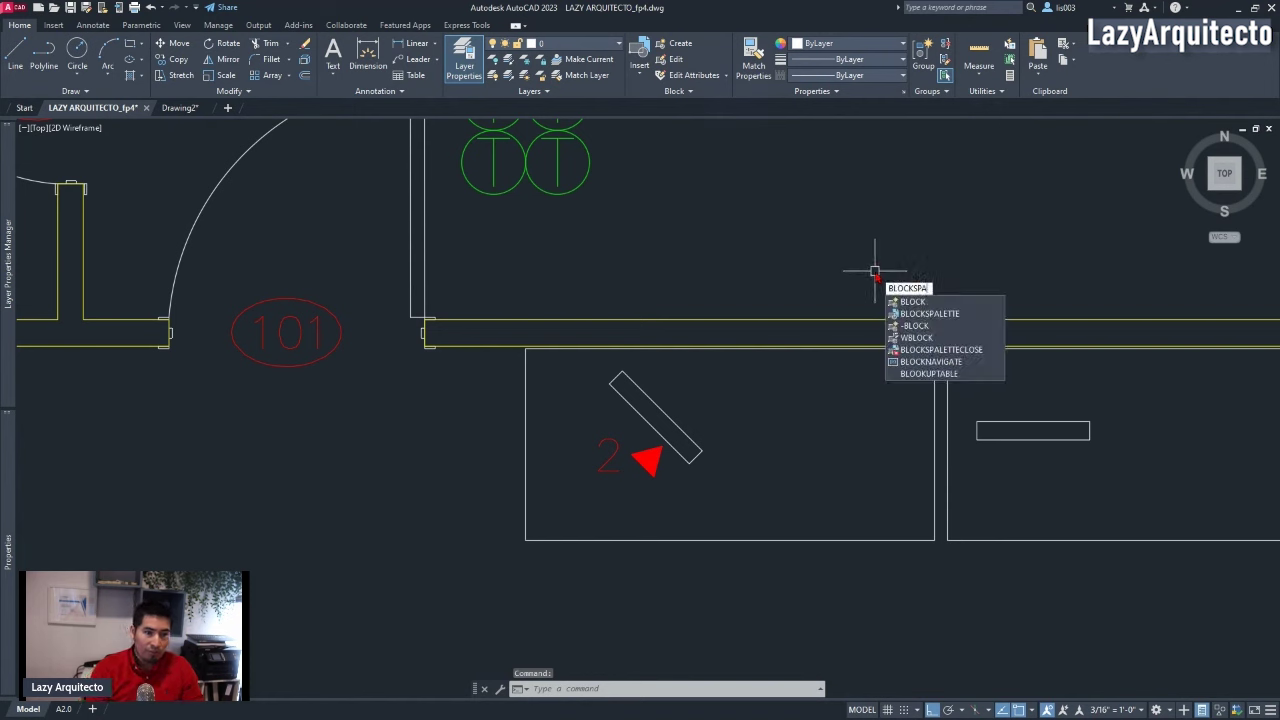
left_click(952, 316)
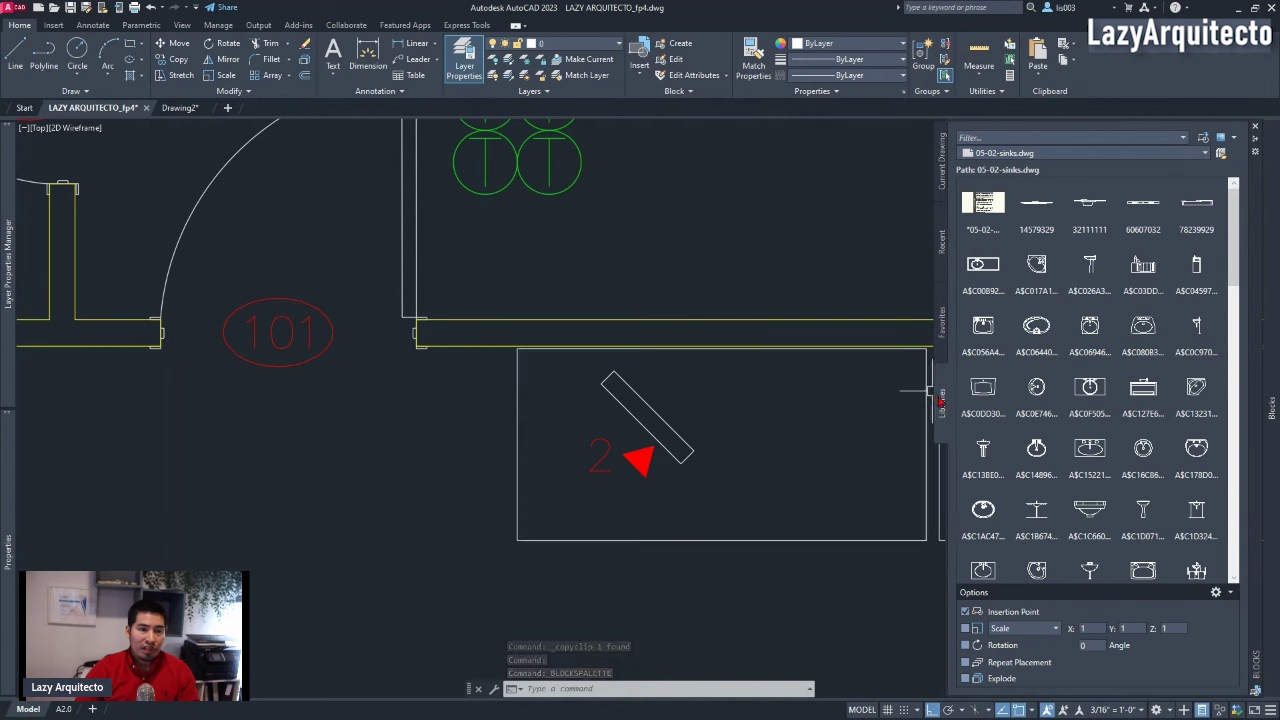
left_click(1226, 155)
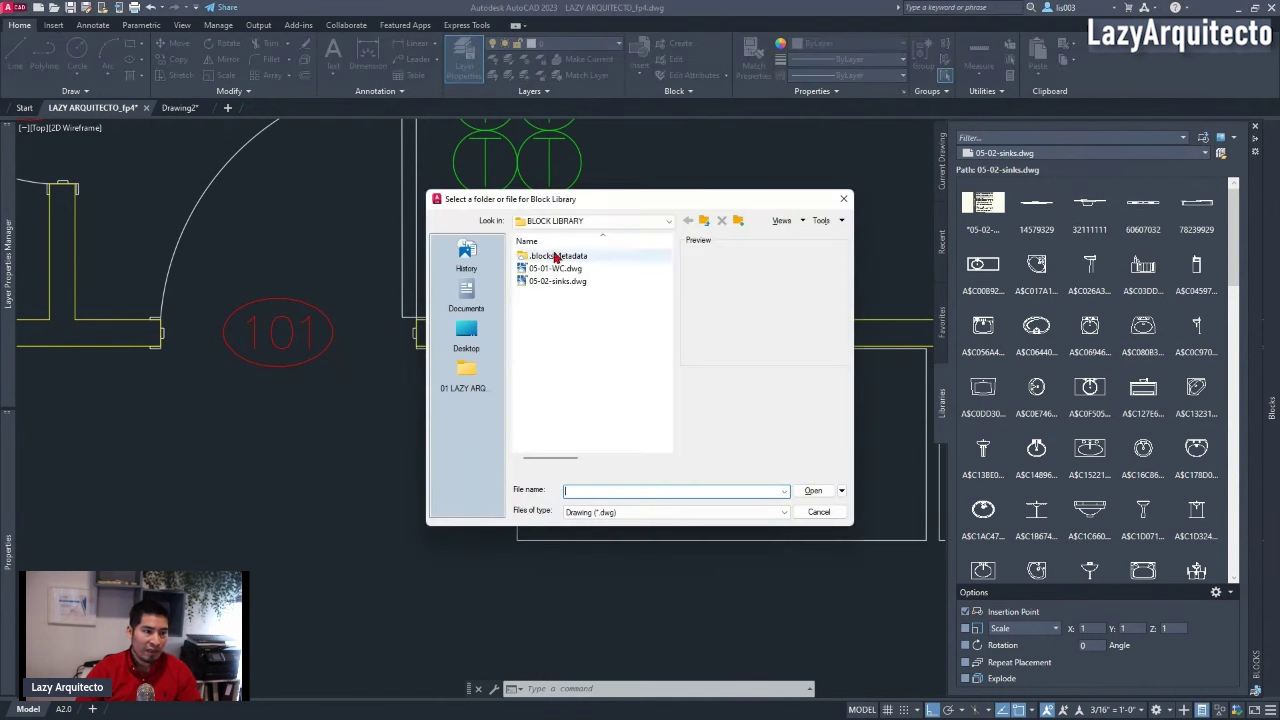
left_click(659, 226)
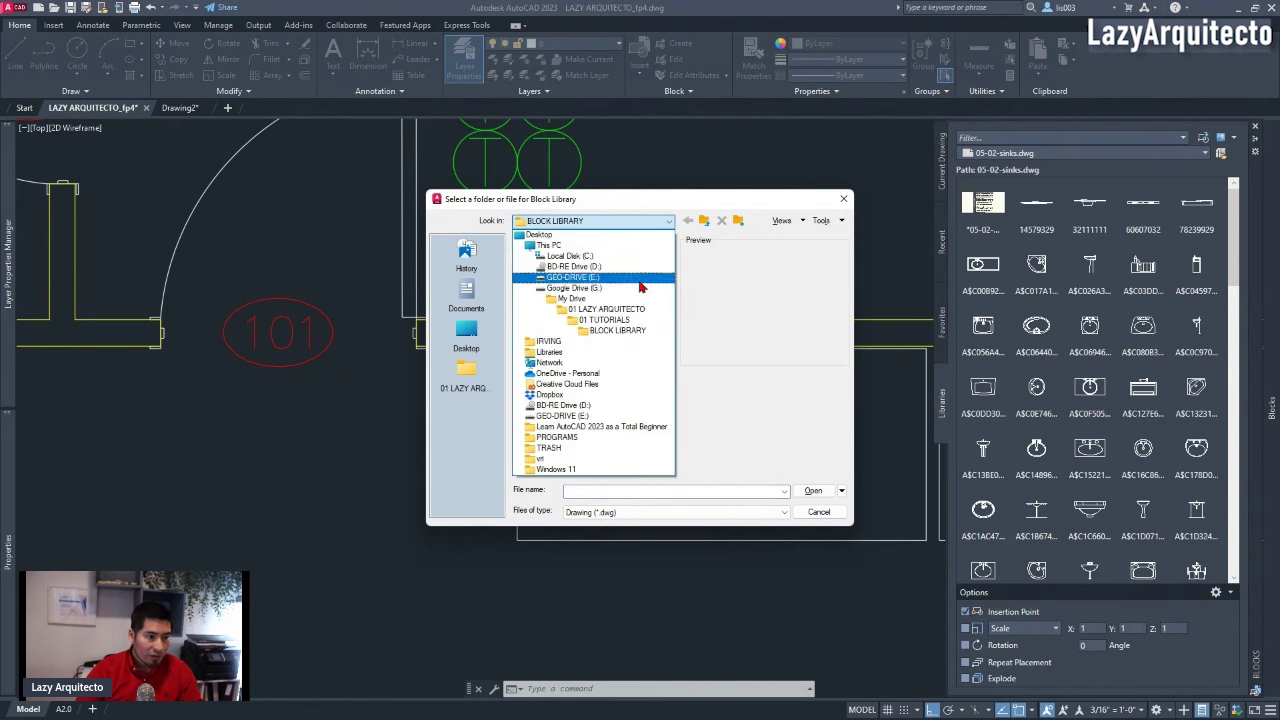
left_click(600, 309)
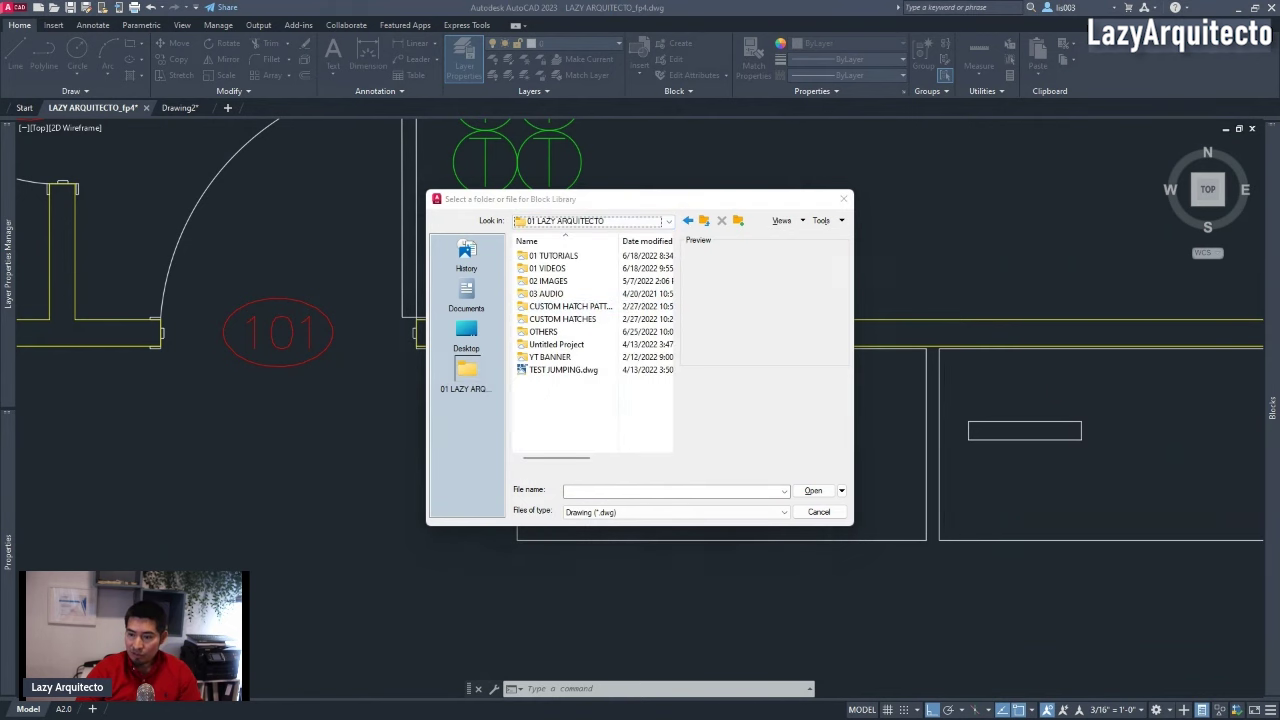
key("alt+Tab")
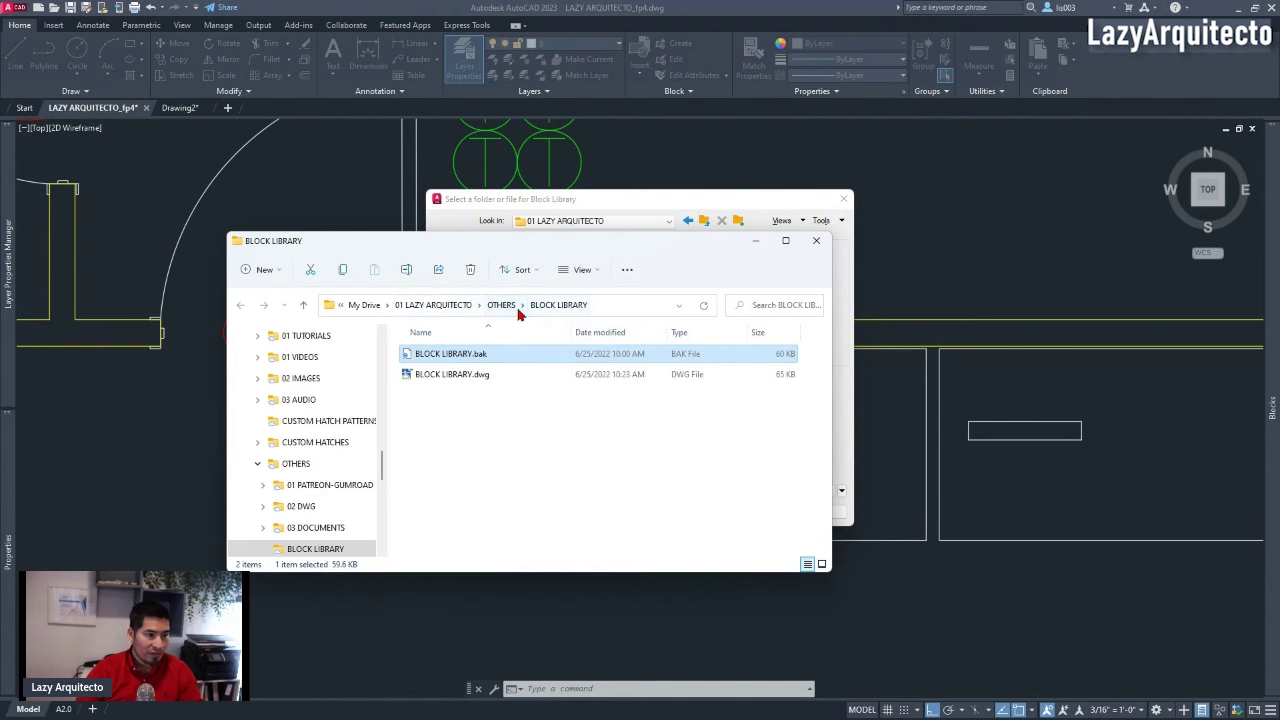
left_click(752, 242)
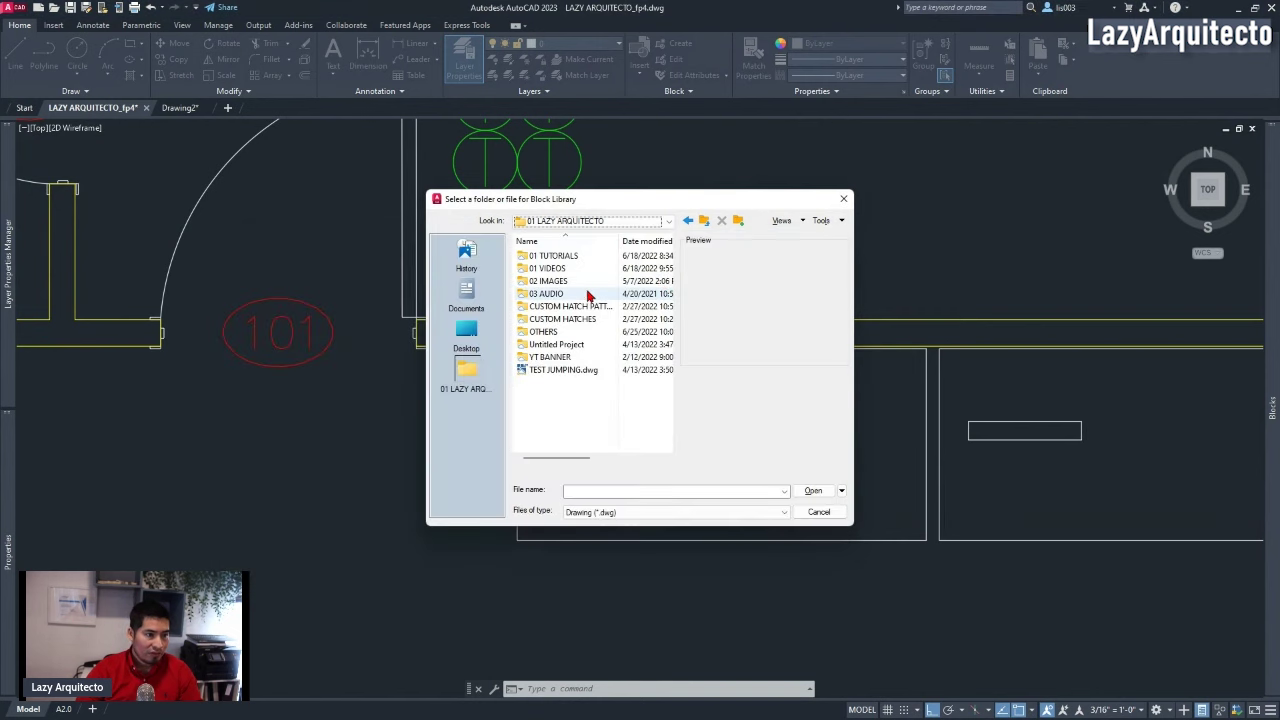
left_click(571, 334)
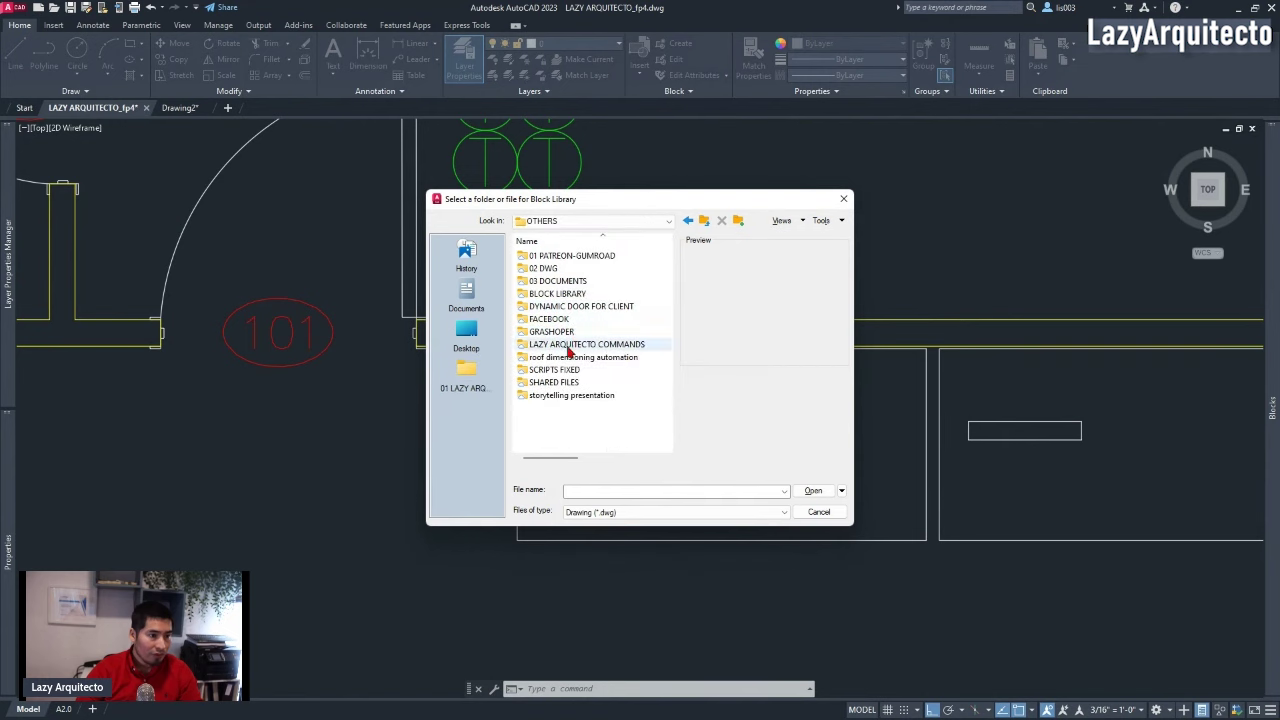
double_click(560, 294)
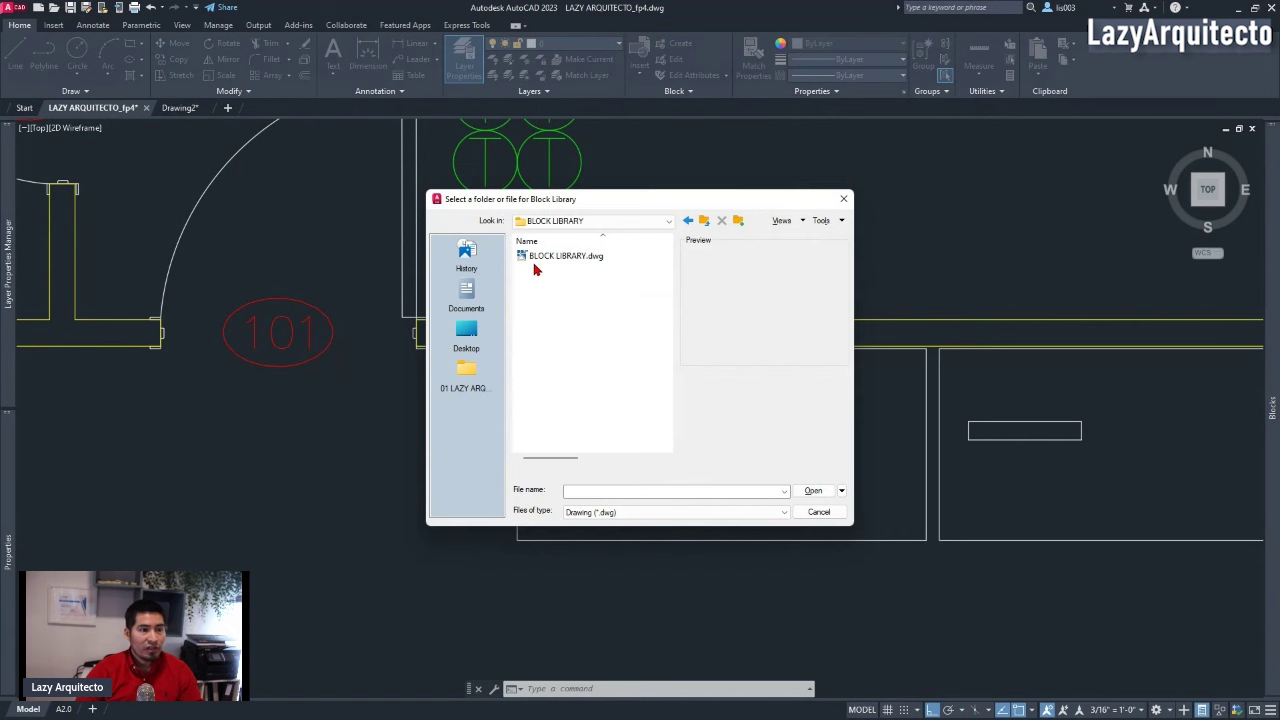
left_click(546, 257)
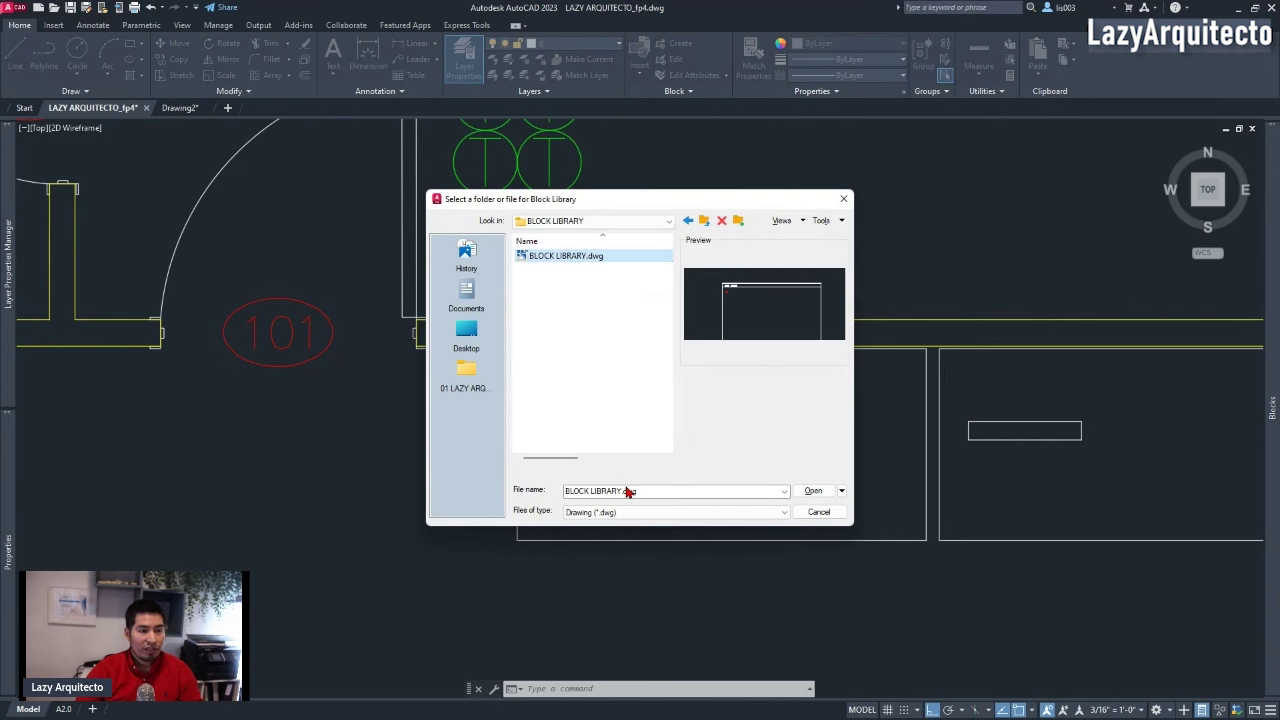
left_click(812, 492)
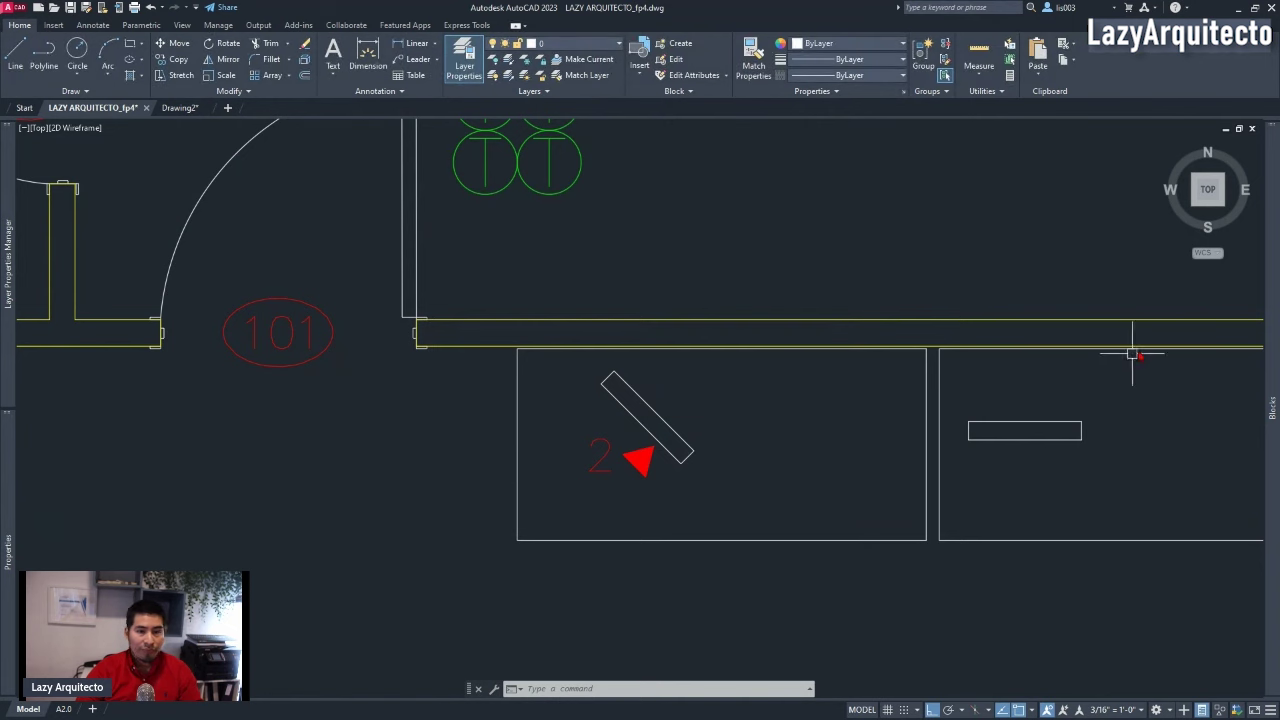
- Examine the BLOCK LIBRARY.dwg blocks available in both LAZY ARQUITECTO_fp4 and Drawing2, and return to the LAZY ARQUITECTO_fp4 floor plan
mouse_move(1268, 293)
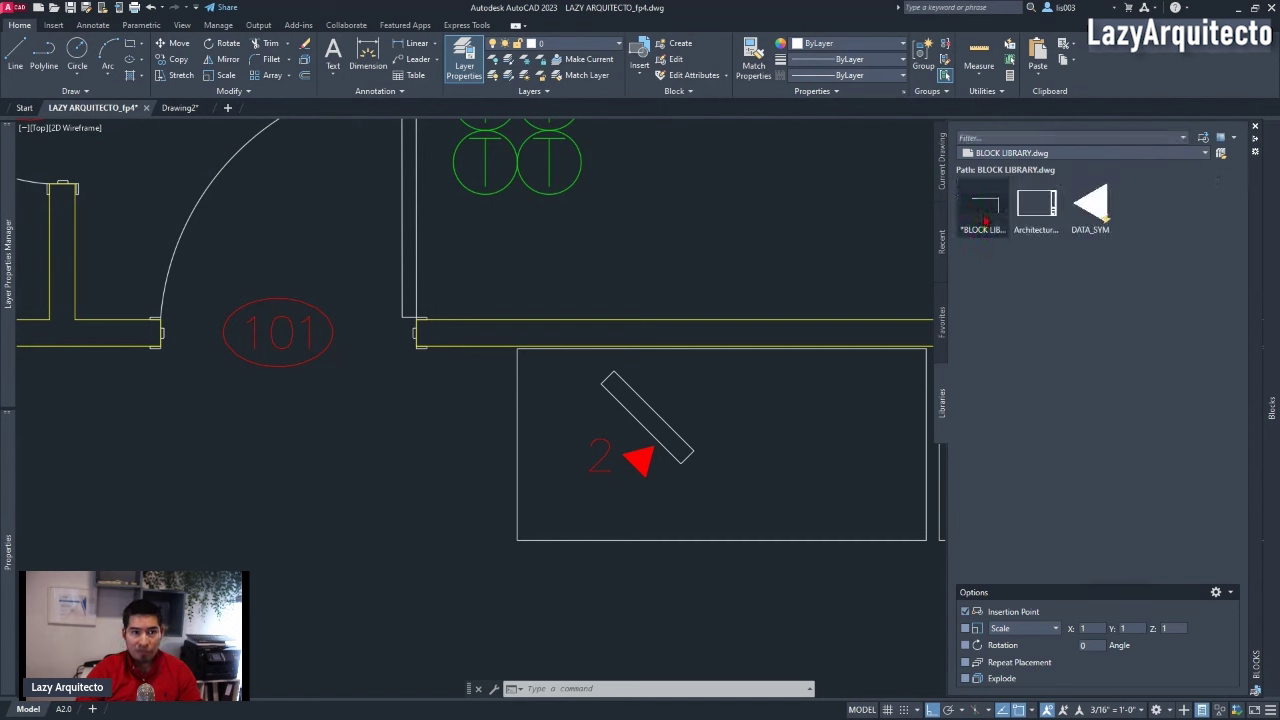
mouse_move(1105, 220)
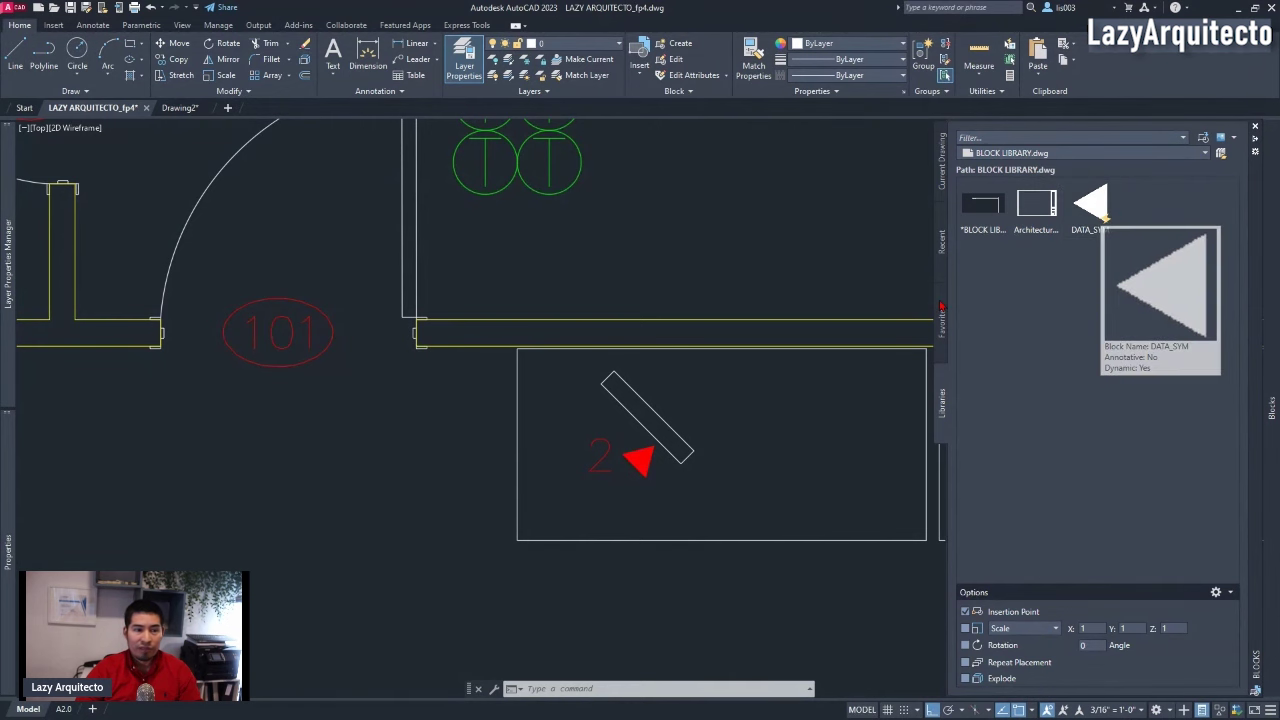
scroll(485, 418, "down", 4)
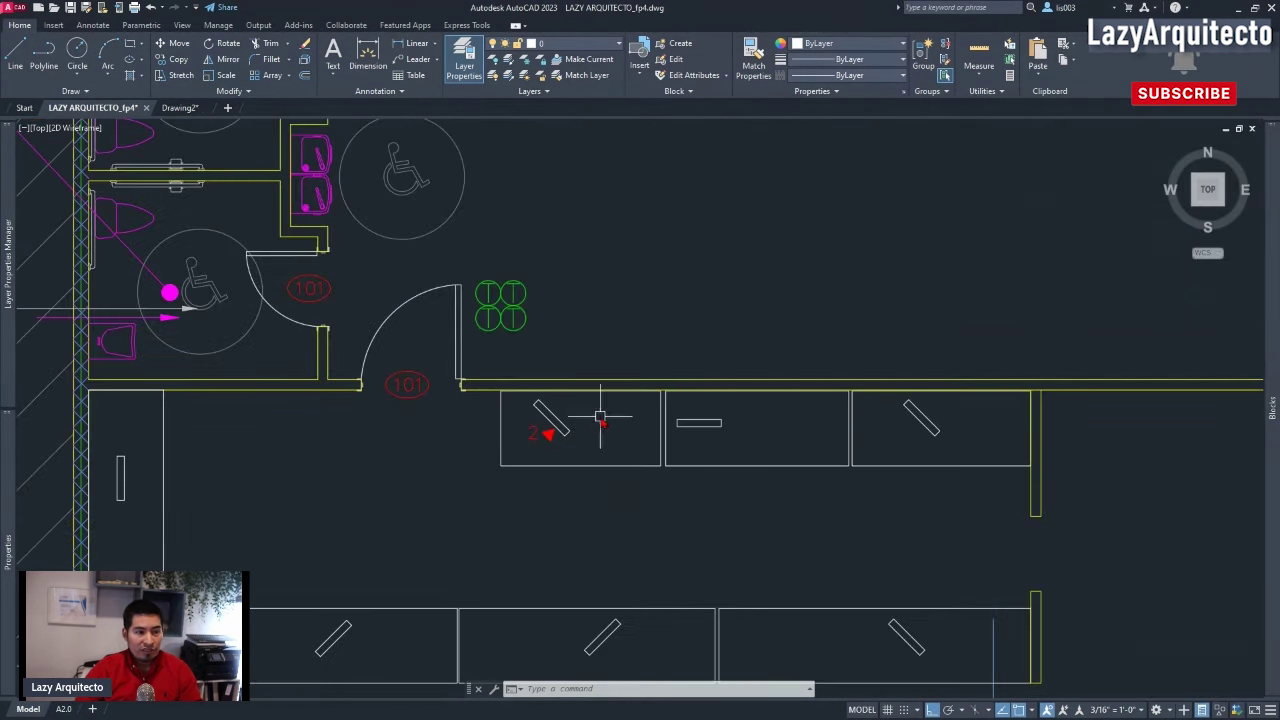
middle_click_drag(603, 420, 494, 389)
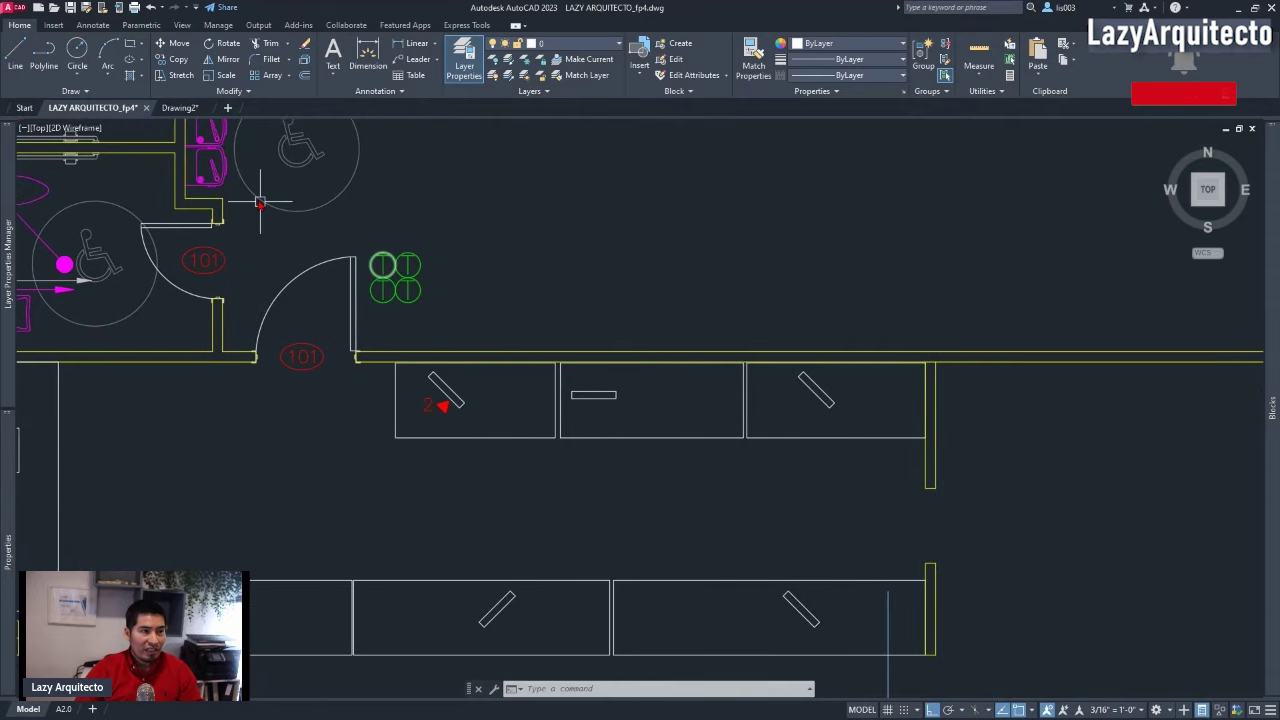
left_click(180, 108)
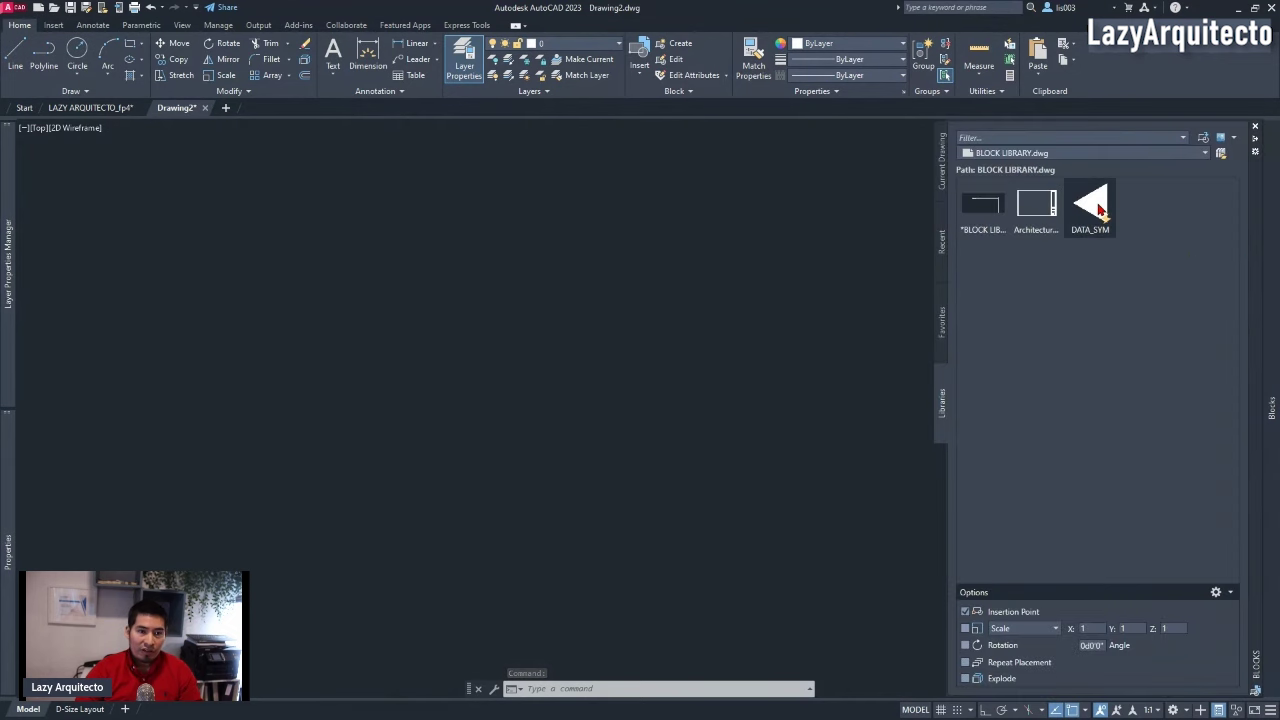
mouse_move(1099, 208)
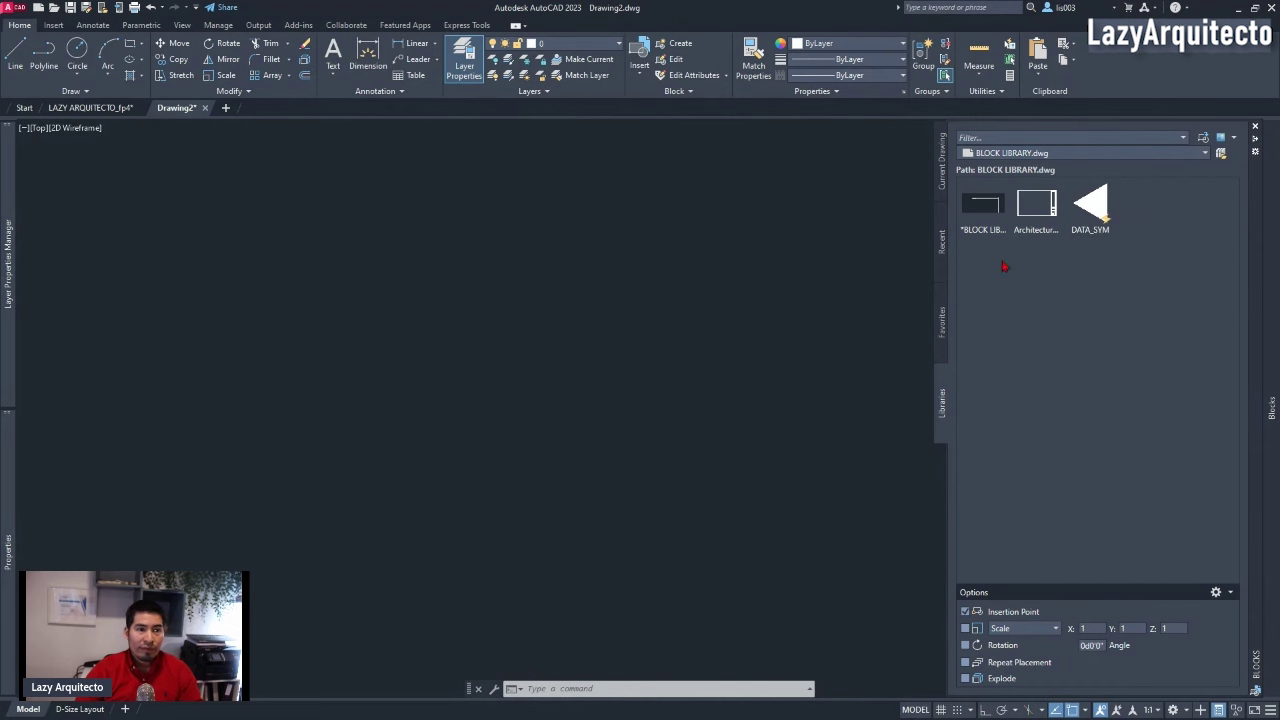
key("ctrl+Tab")
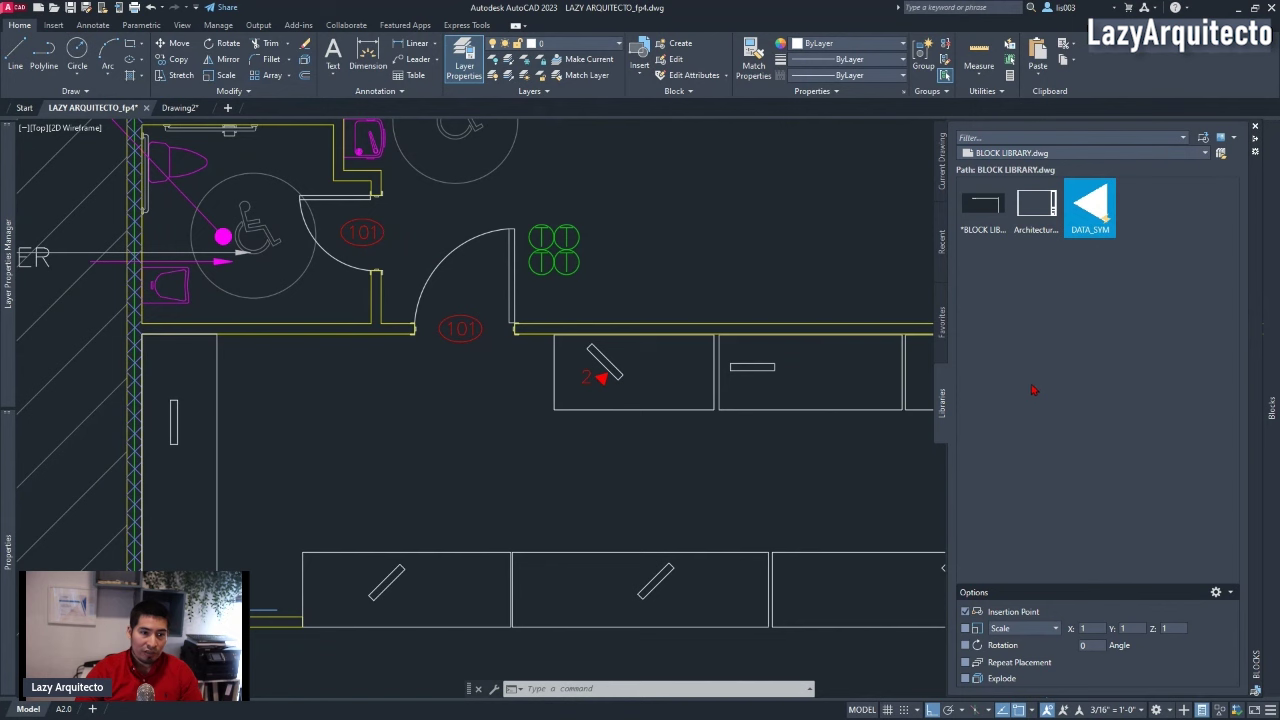
- Insert DATA_SYM from the library, redefining the existing block, against the diagonal rectangle in the third upper desk with 2 as the number of data
left_click(1089, 210)
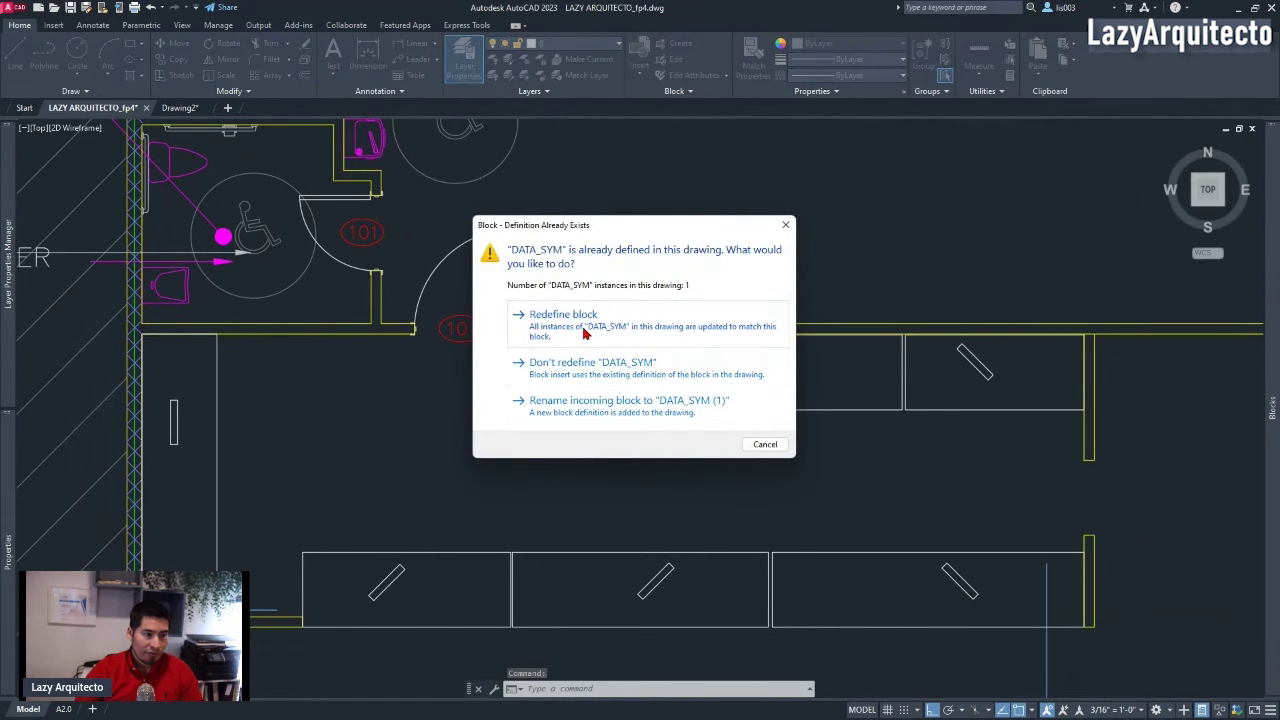
left_click(585, 333)
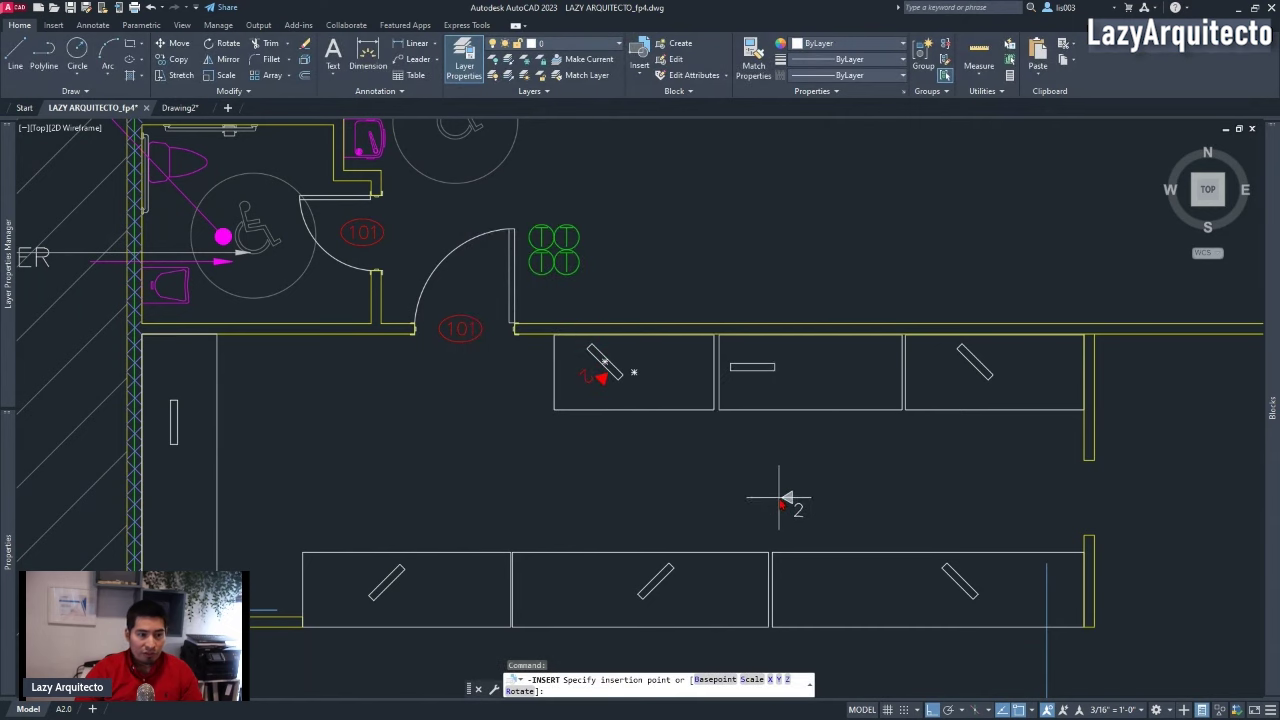
scroll(771, 494, "up", 3)
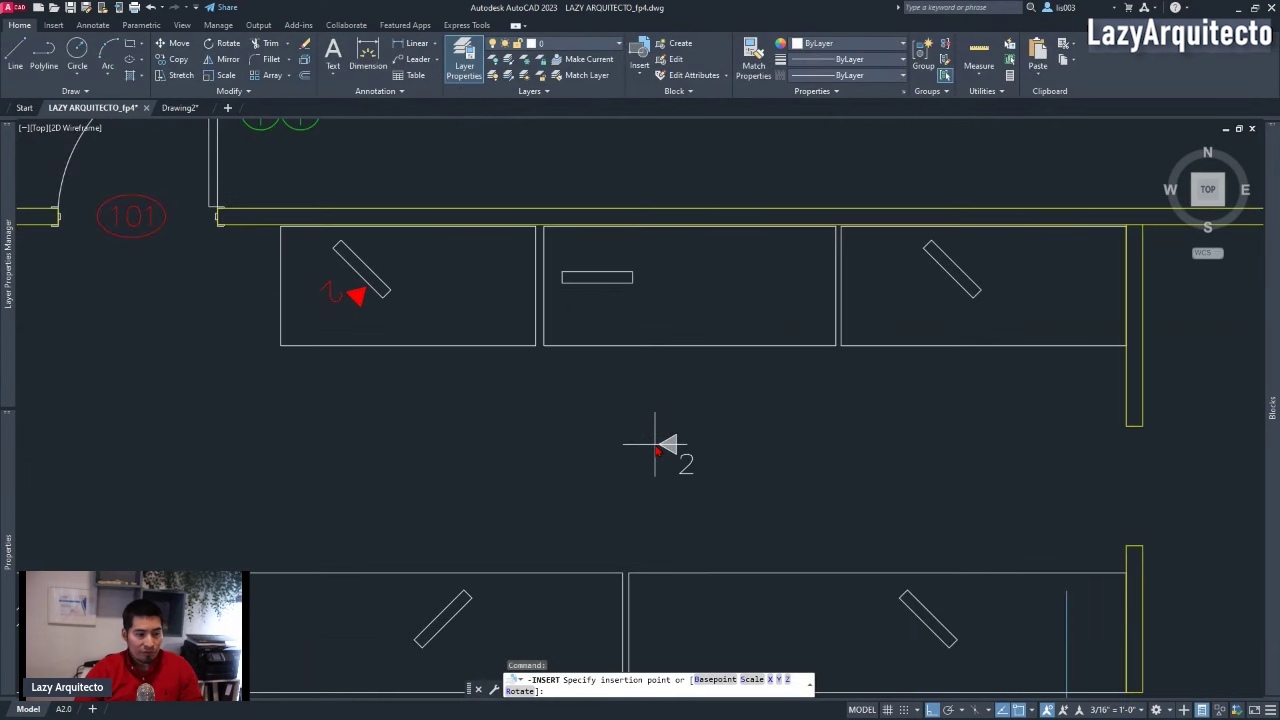
scroll(602, 307, "up", 2)
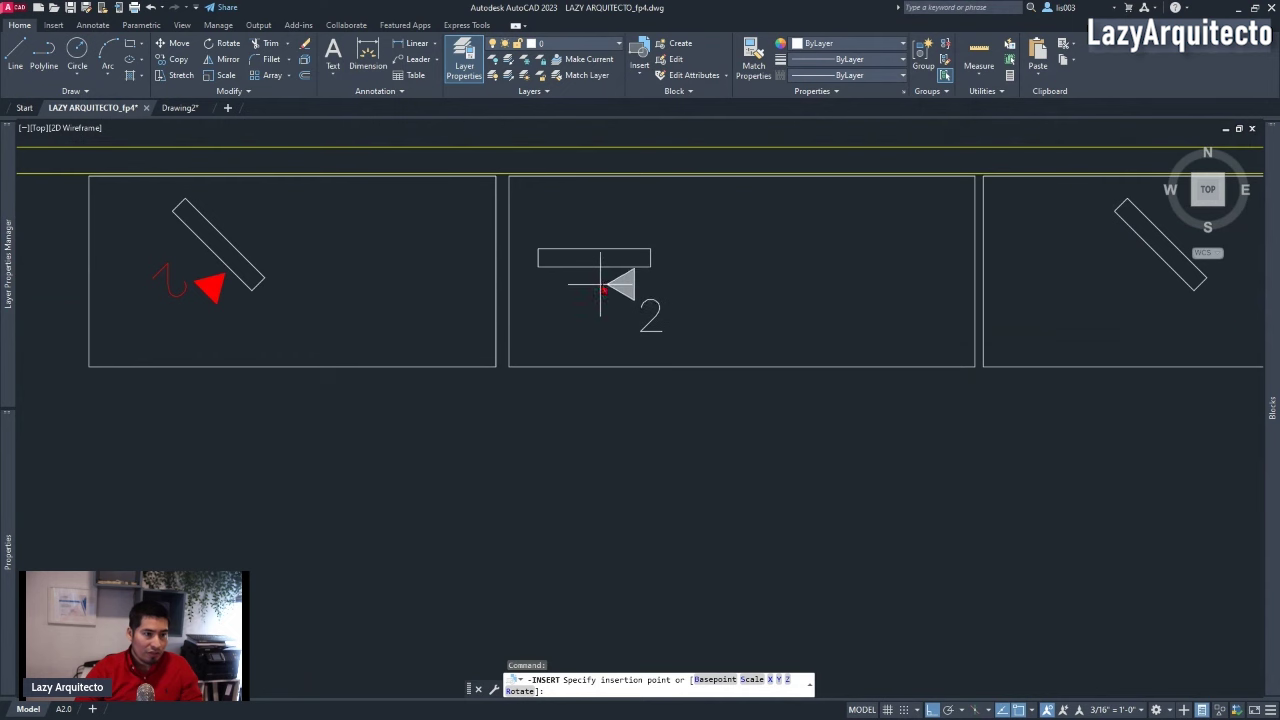
scroll(670, 300, "down", 2)
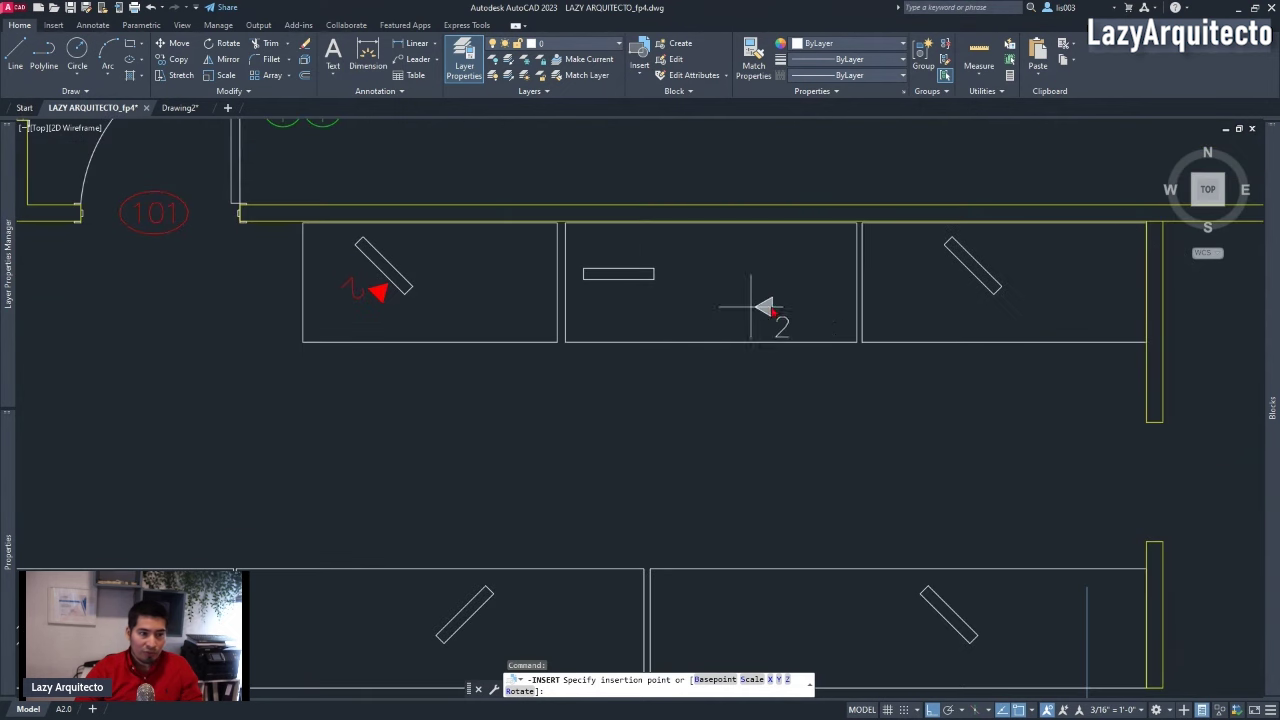
left_click(968, 281)
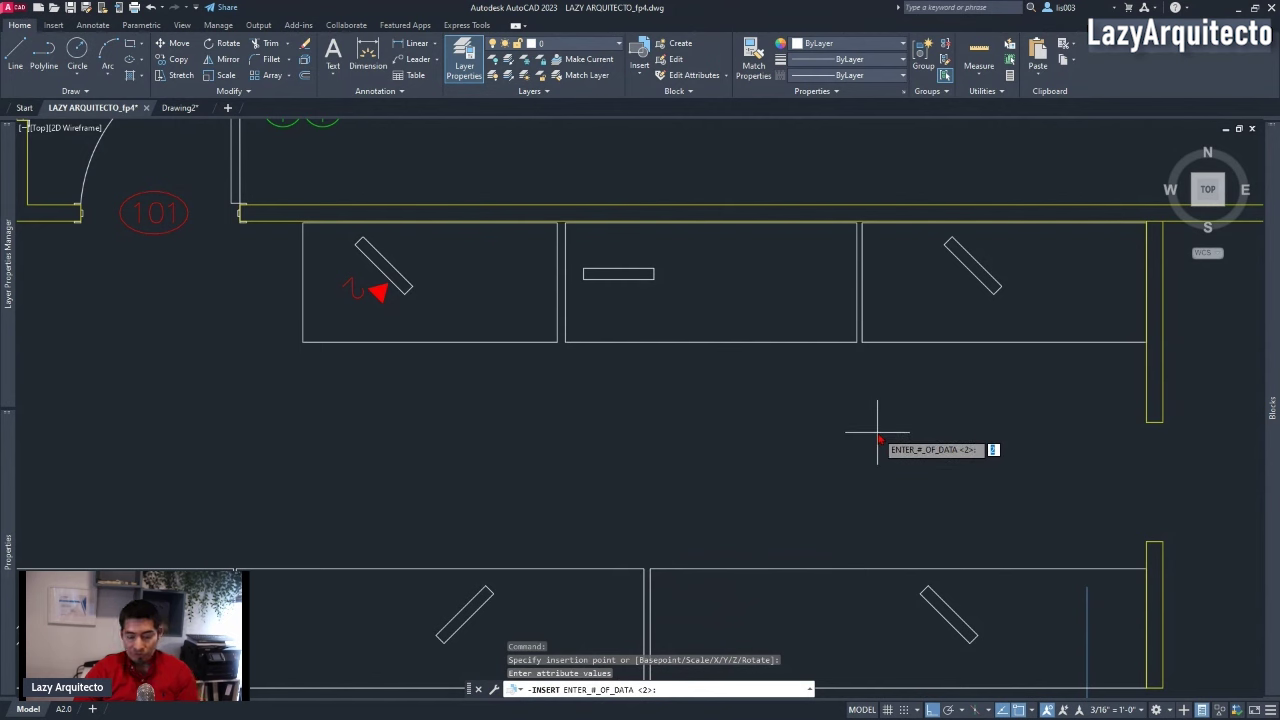
type("2")
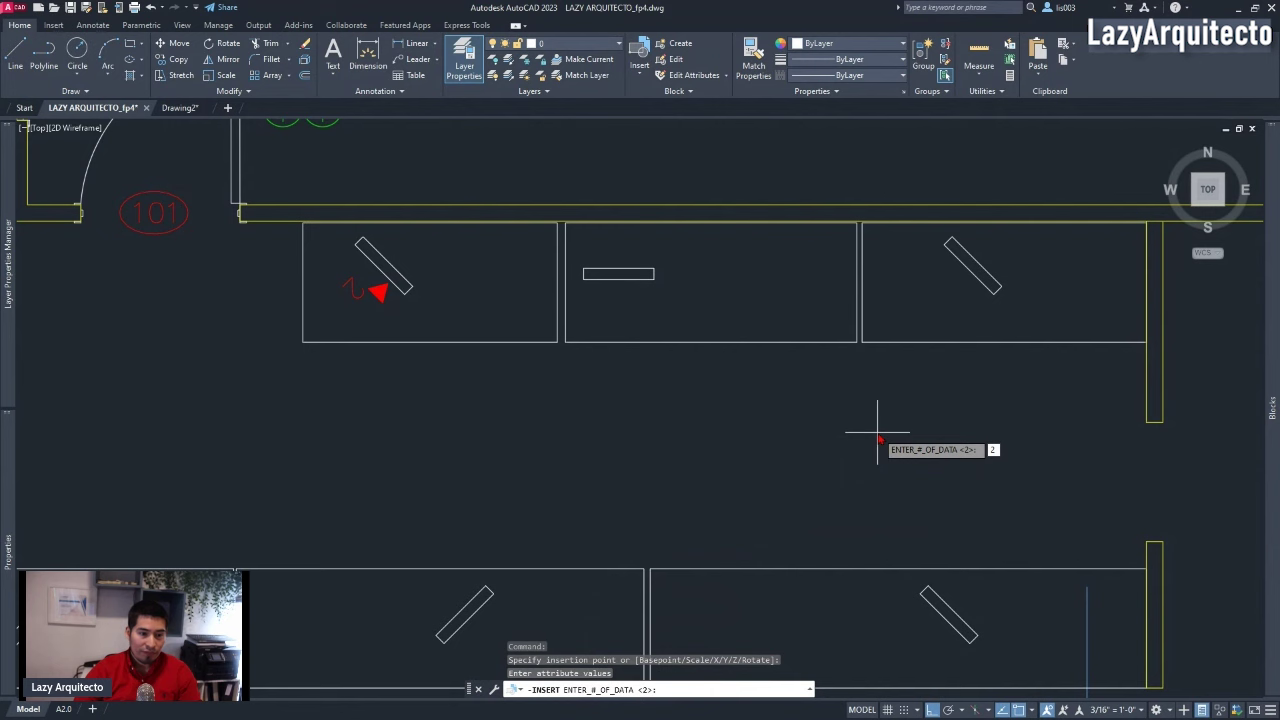
key("Return")
scroll(890, 500, "down", 2)
key("Escape")
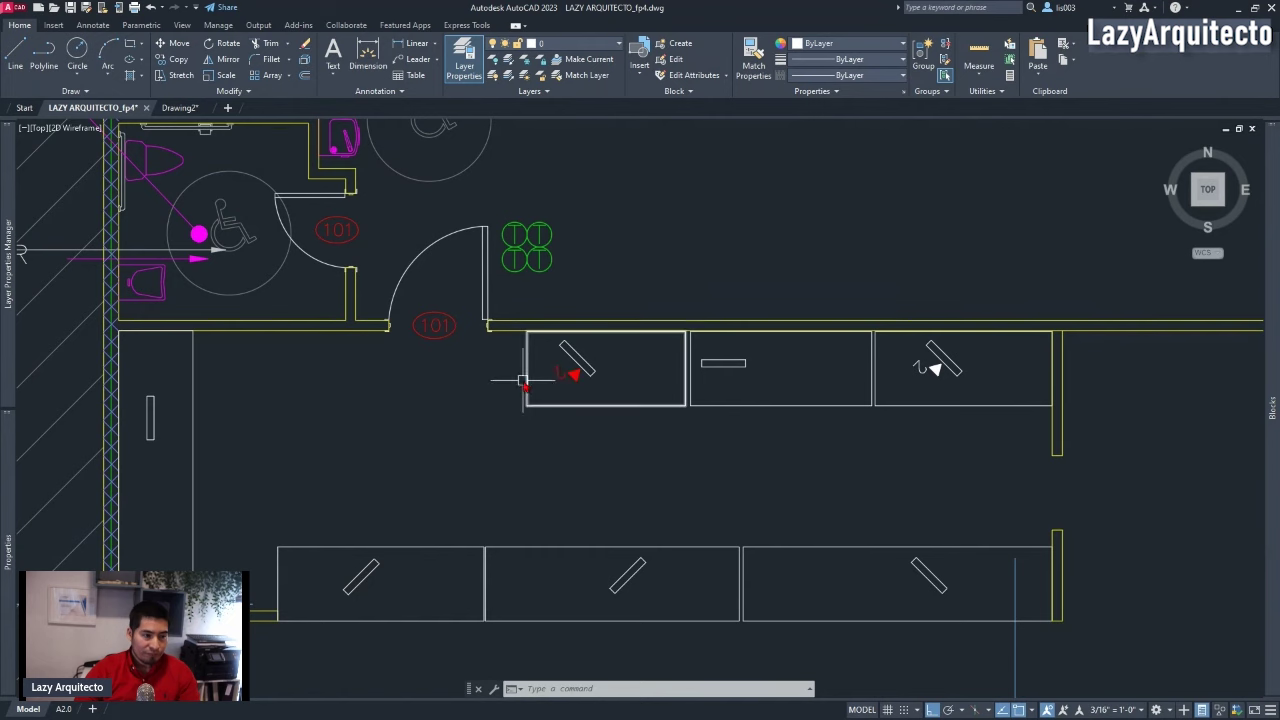
- Make the layer of the red DATA_SYM block in the first upper desk the current layer
scroll(525, 378, "up", 2)
middle_click_drag(556, 378, 636, 406)
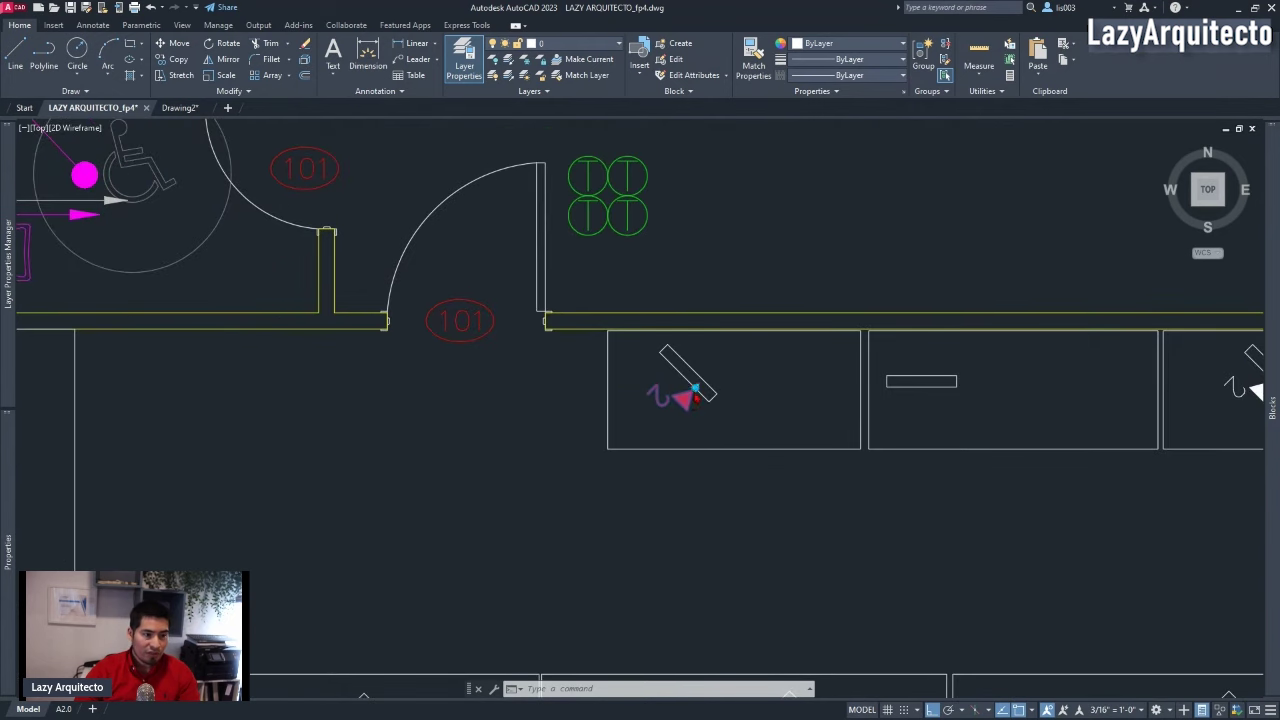
left_click(716, 390)
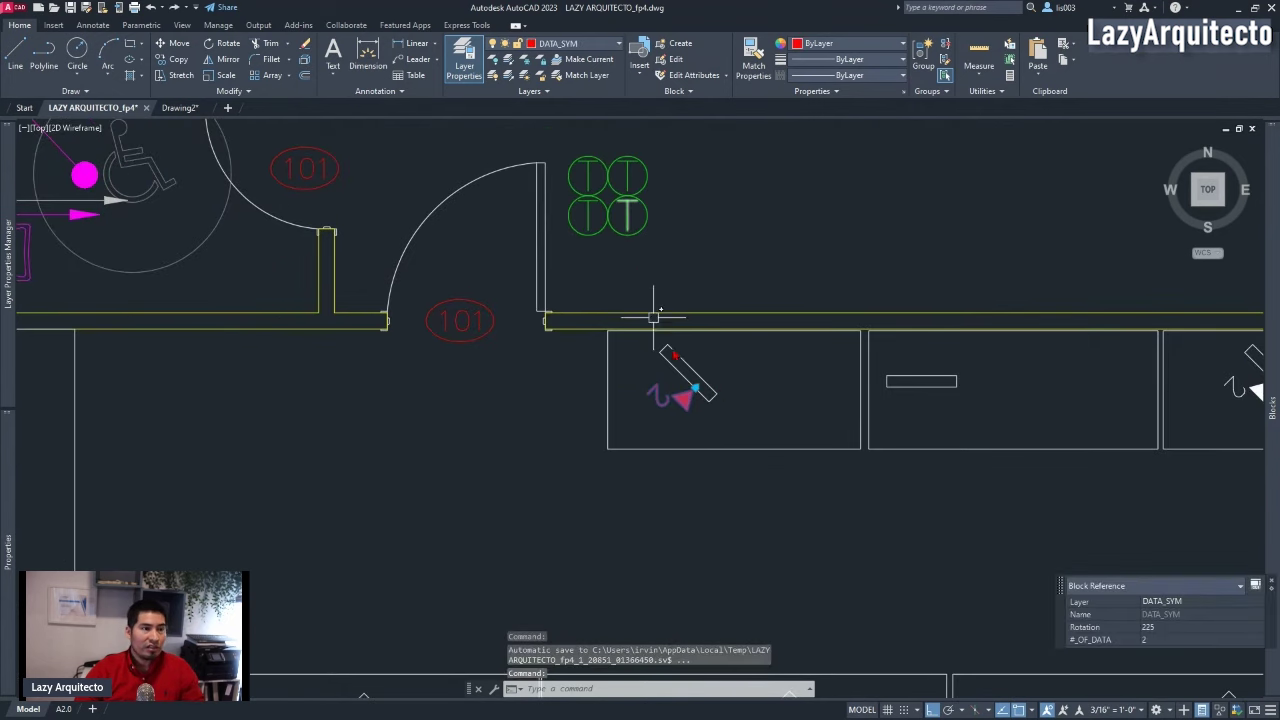
left_click(587, 62)
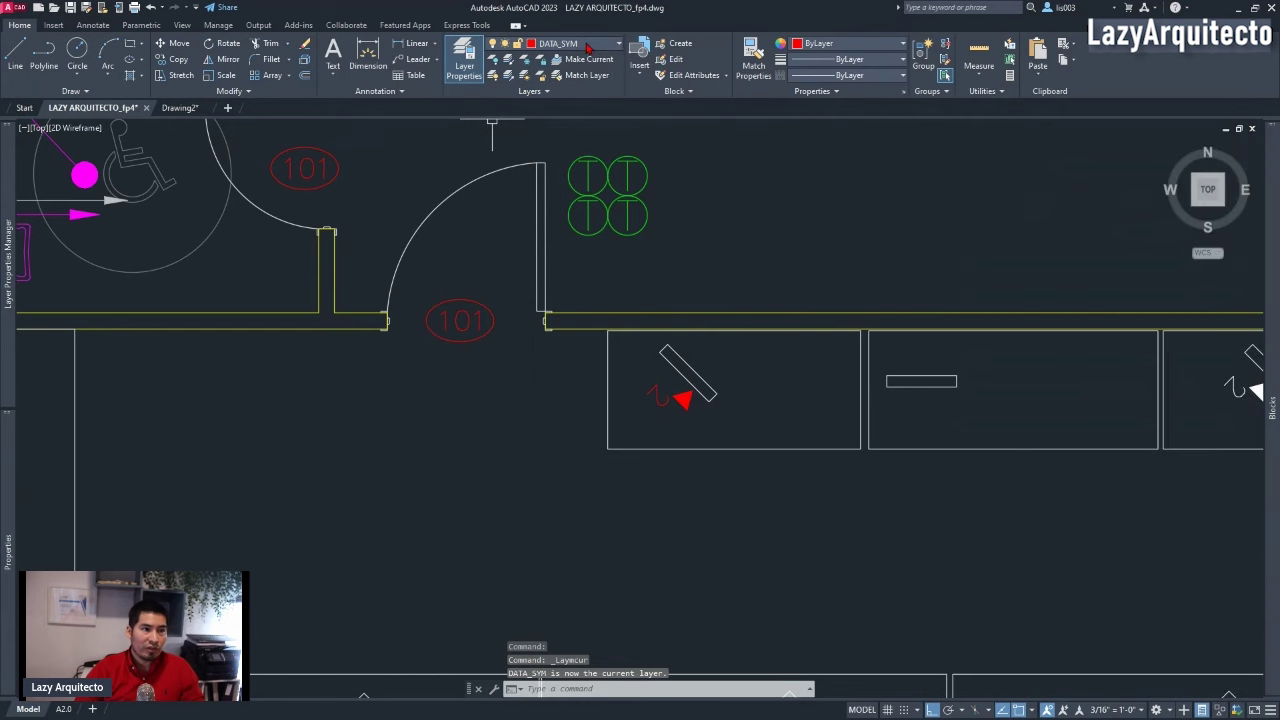
- Erase the white DATA_SYM block from the third upper desk
scroll(656, 308, "down", 2)
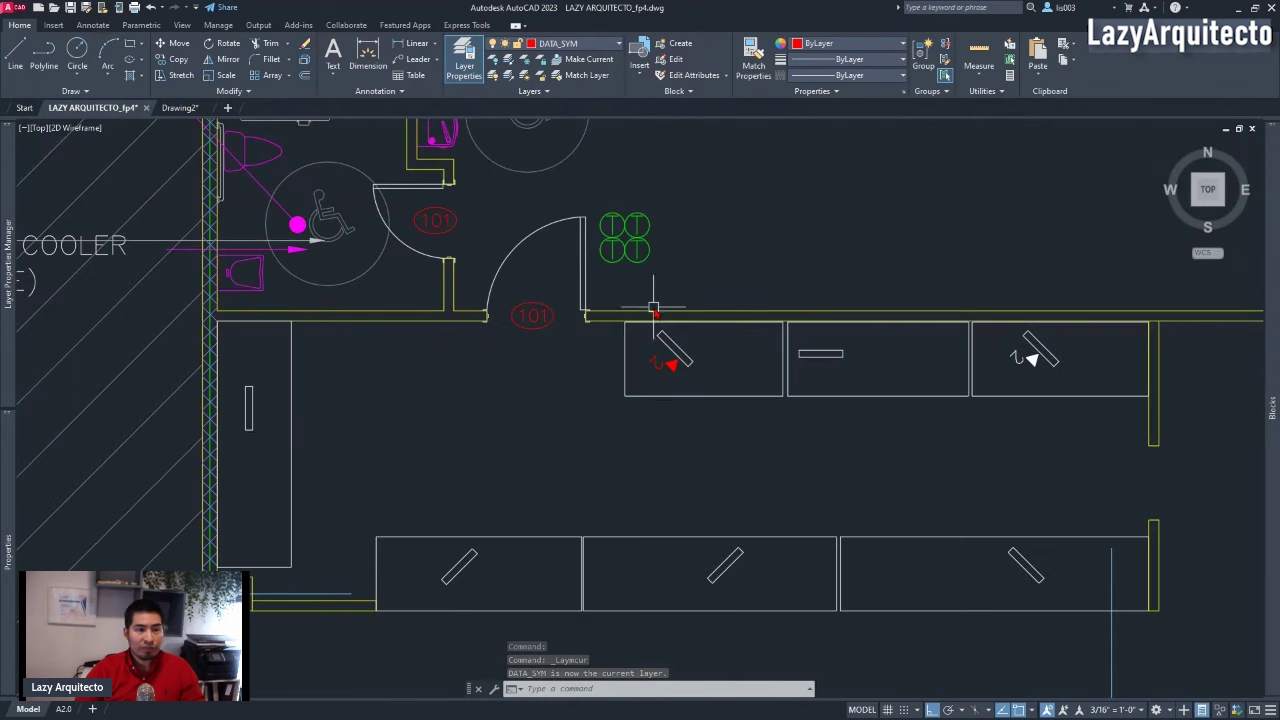
left_click(1020, 362)
key("Delete")
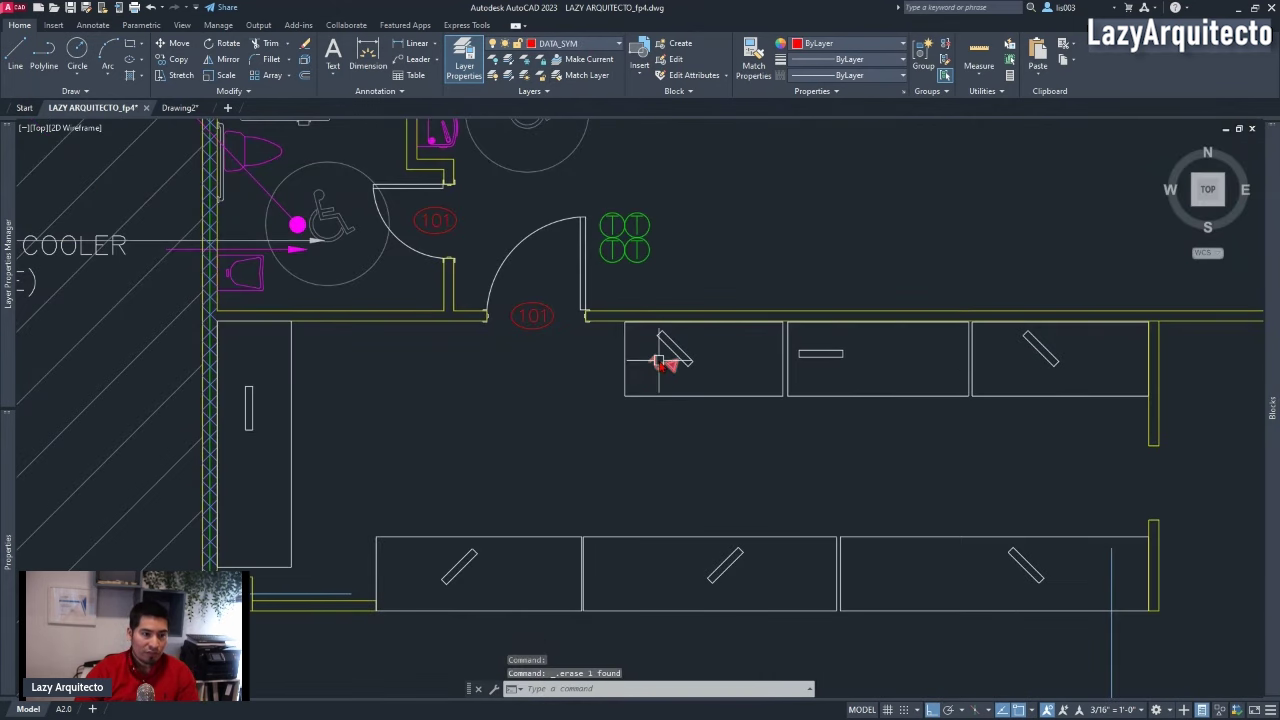
- Set the ATTREQ system variable to 0 so block insertion skips the attribute value prompt
middle_click_drag(991, 371, 979, 367)
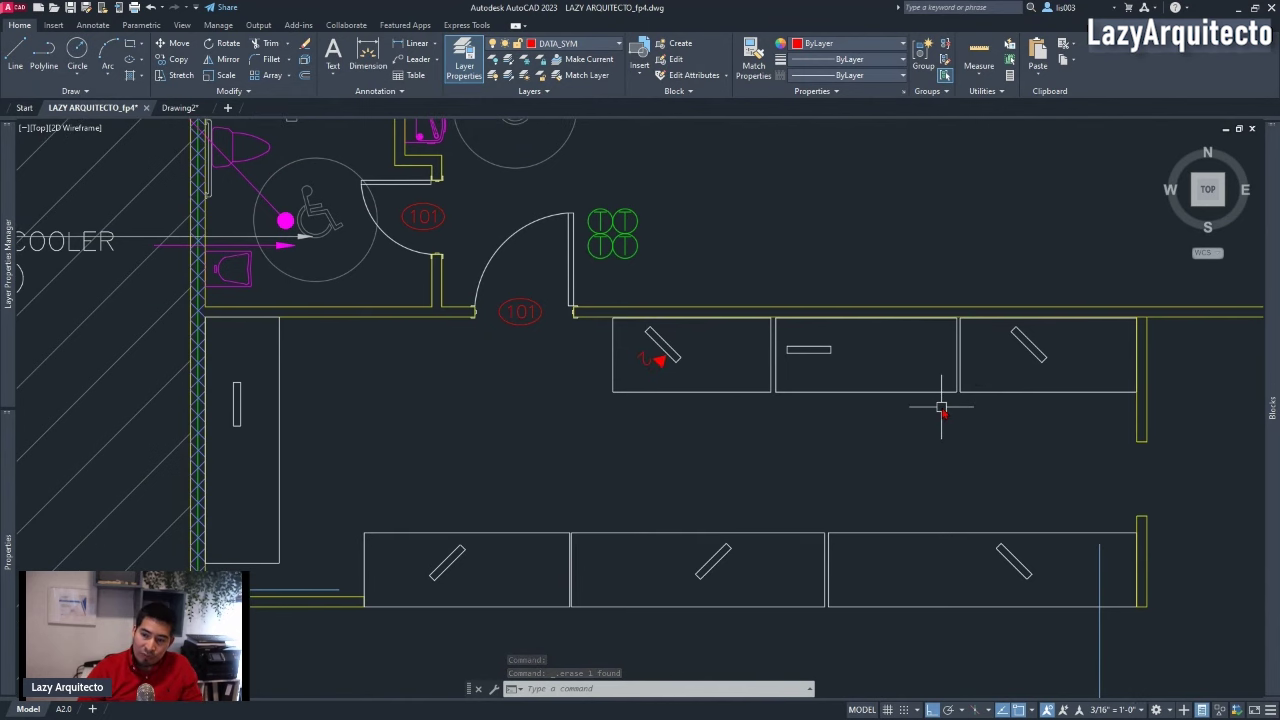
type("A")
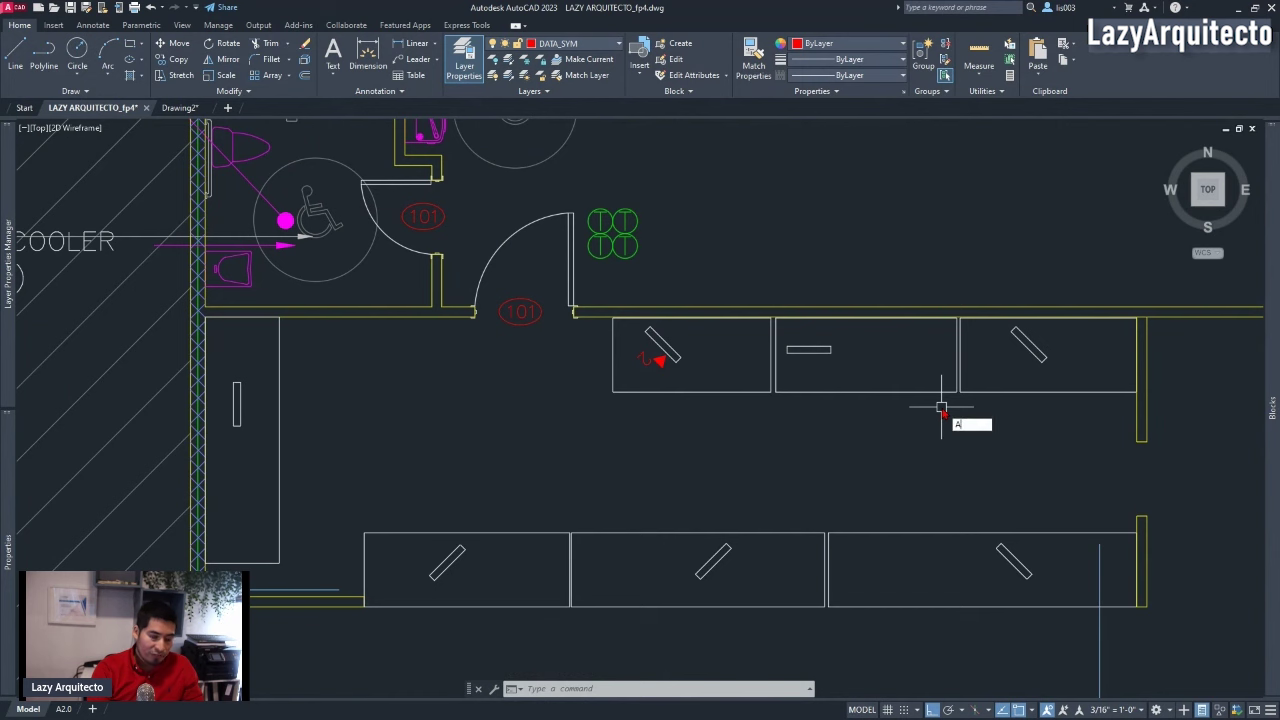
type("TT")
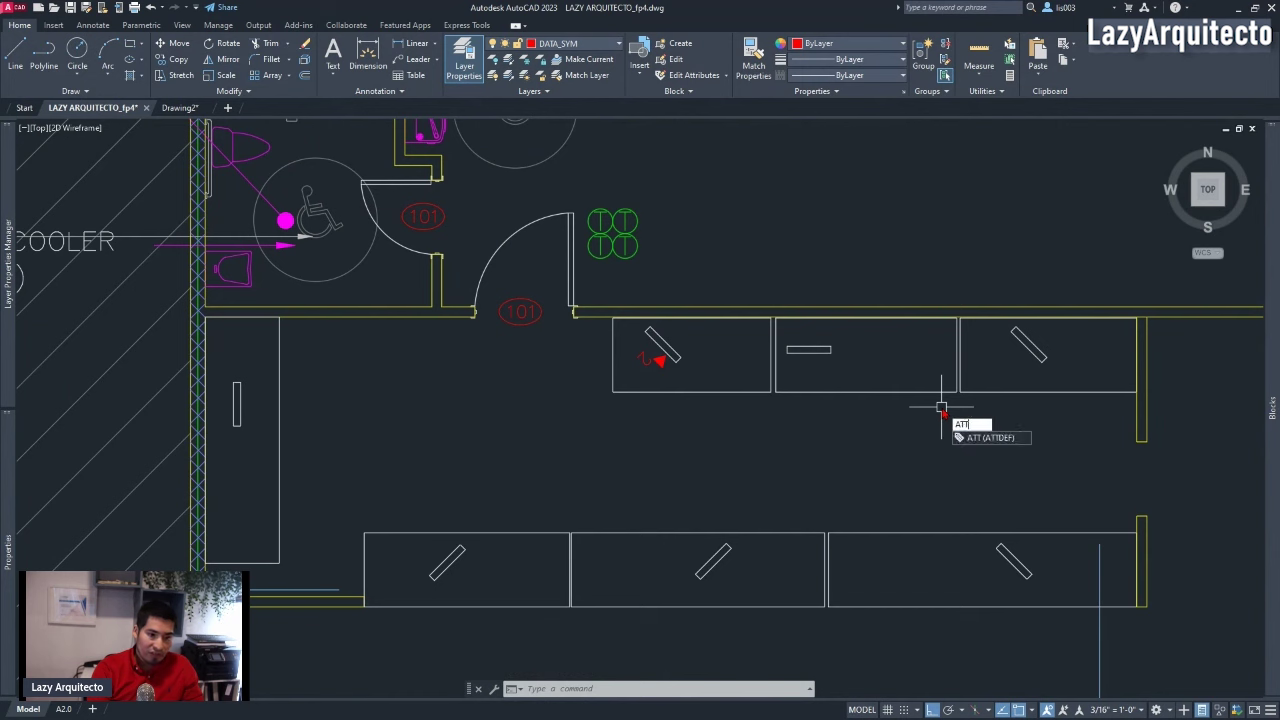
type("RE")
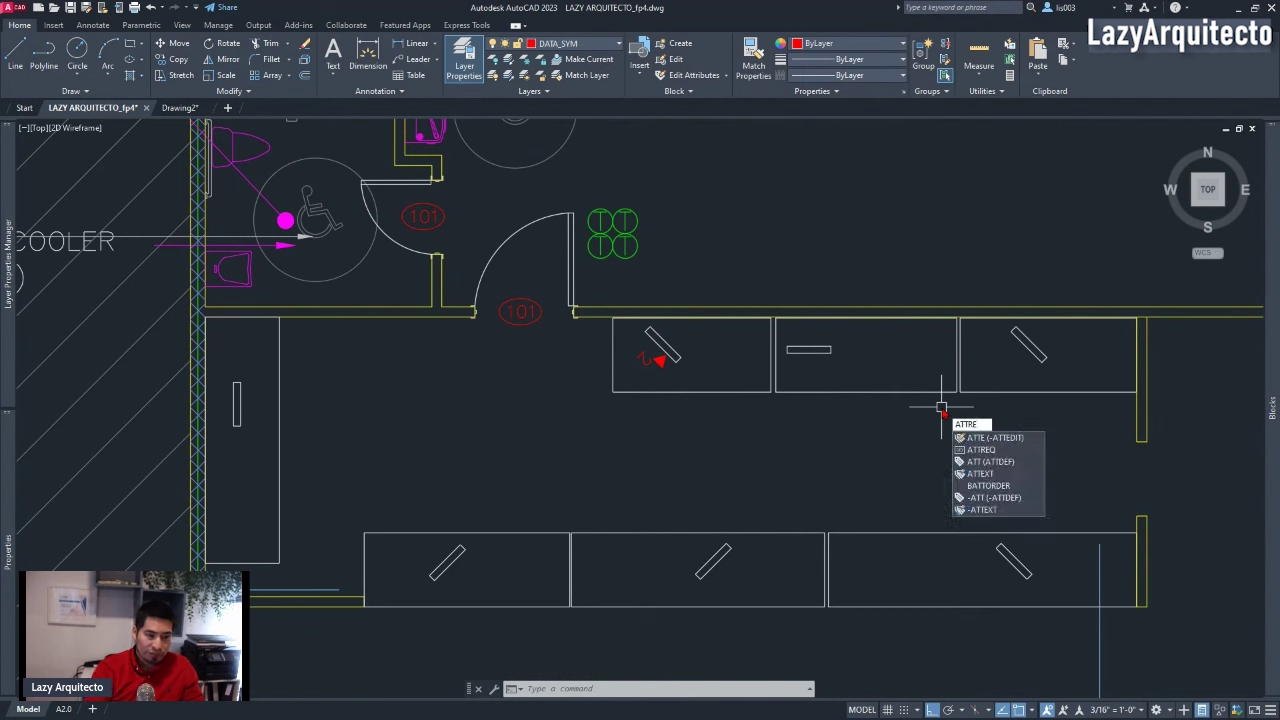
type("Q")
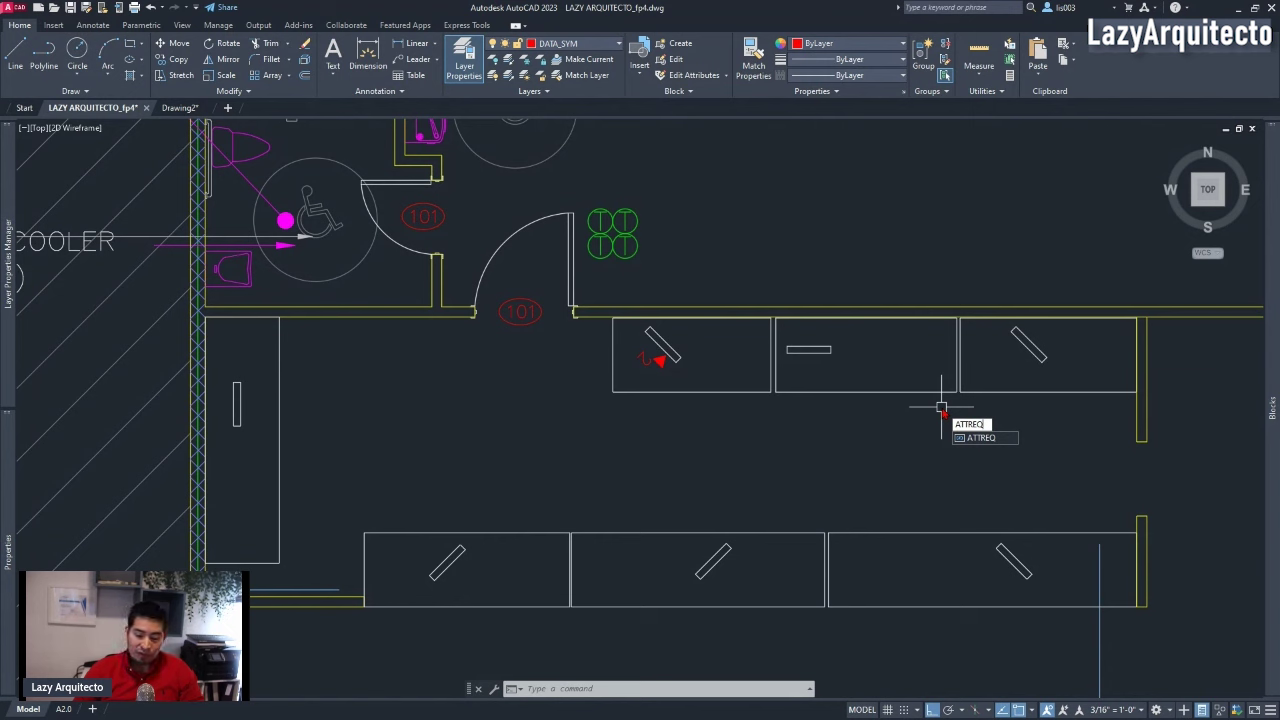
key("Return")
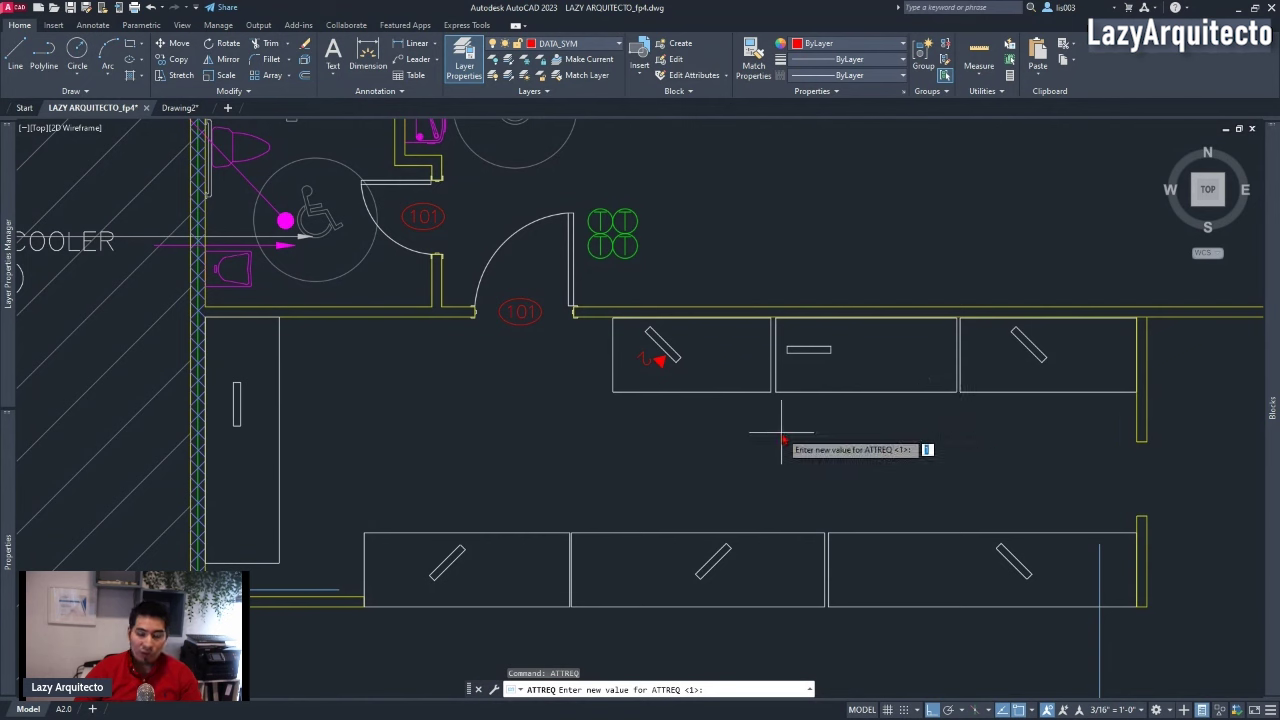
type("0")
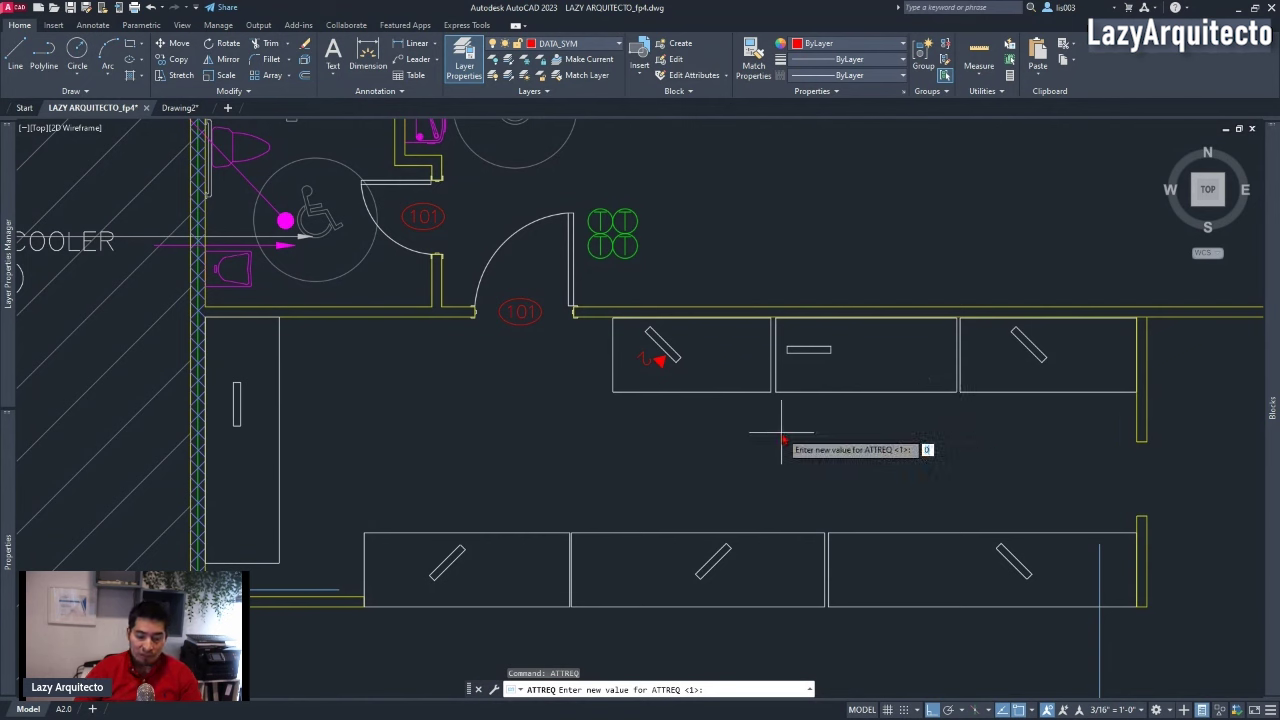
key("Return")
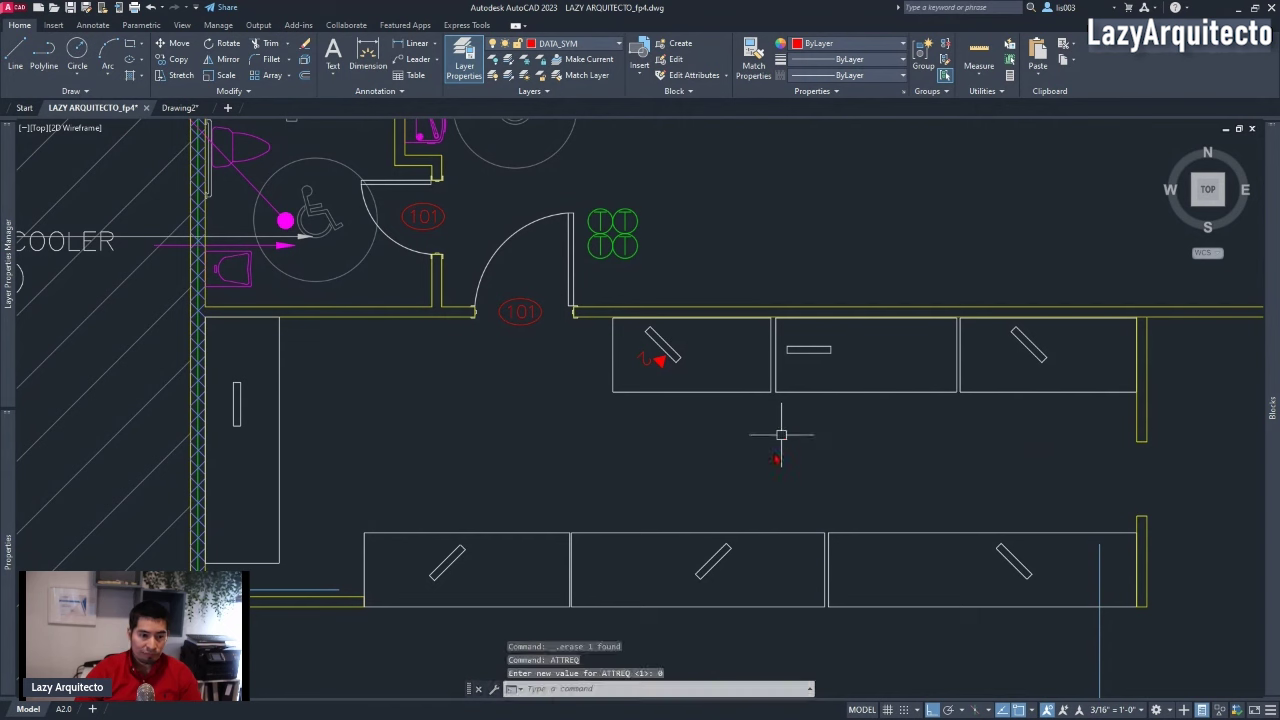
- Insert DATA_SYM from the block library against the lower edge of the horizontal rectangle in the middle upper desk
mouse_move(1263, 387)
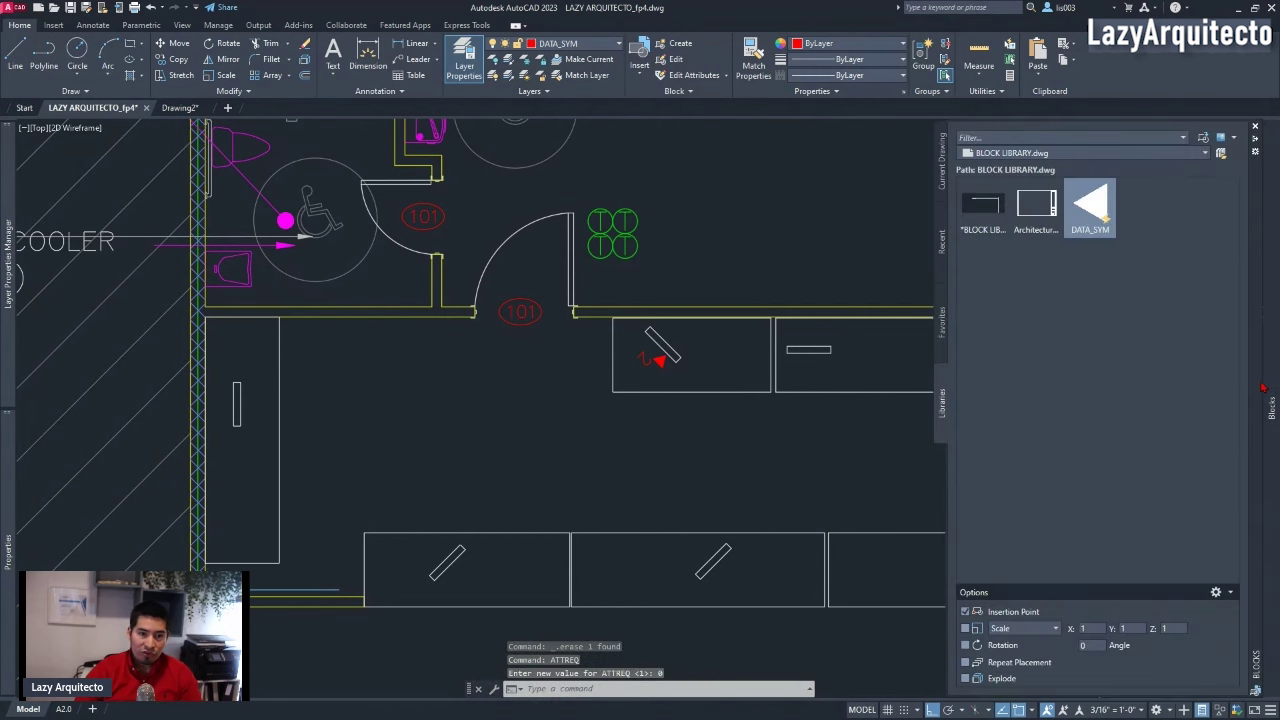
mouse_move(1103, 216)
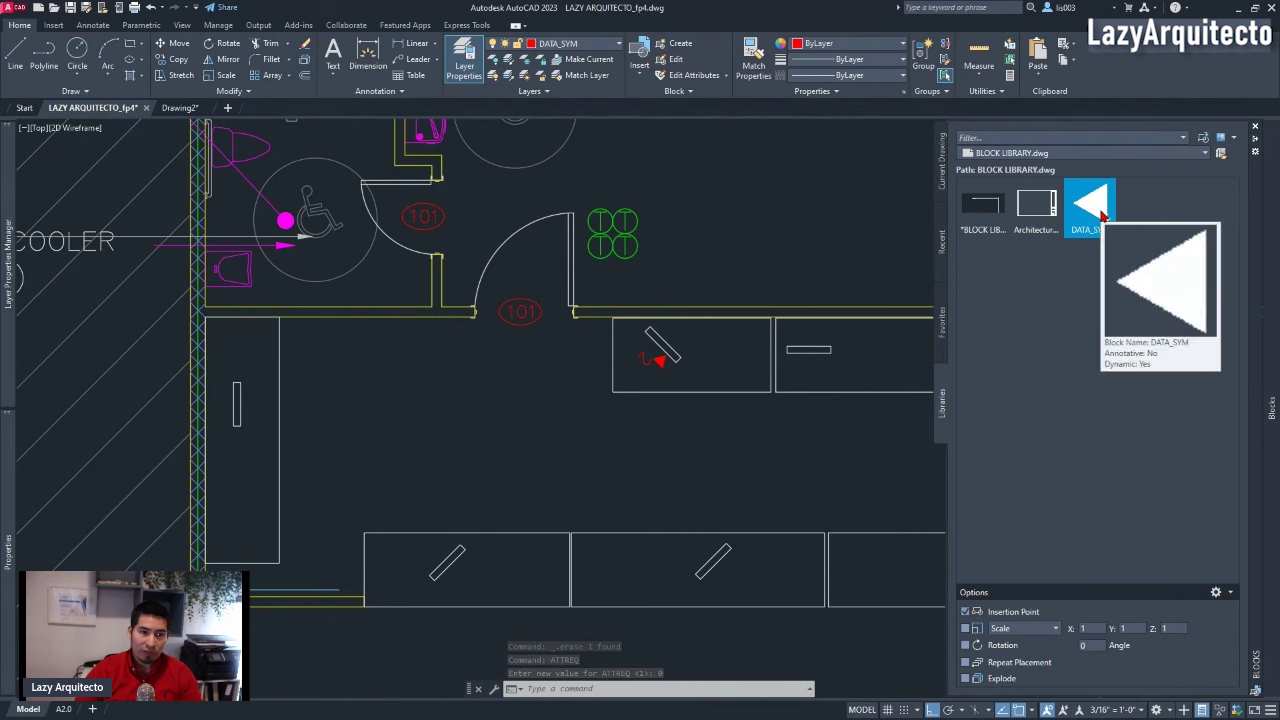
left_click(1096, 210)
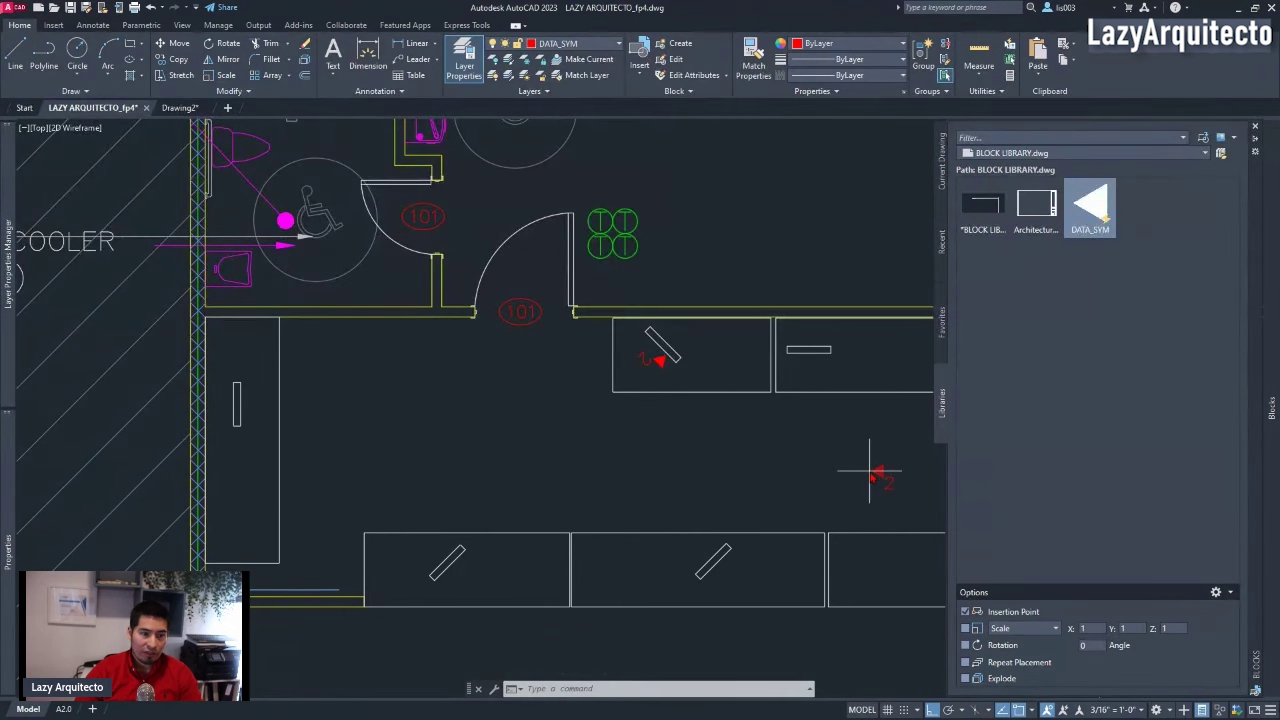
scroll(830, 460, "up", 3)
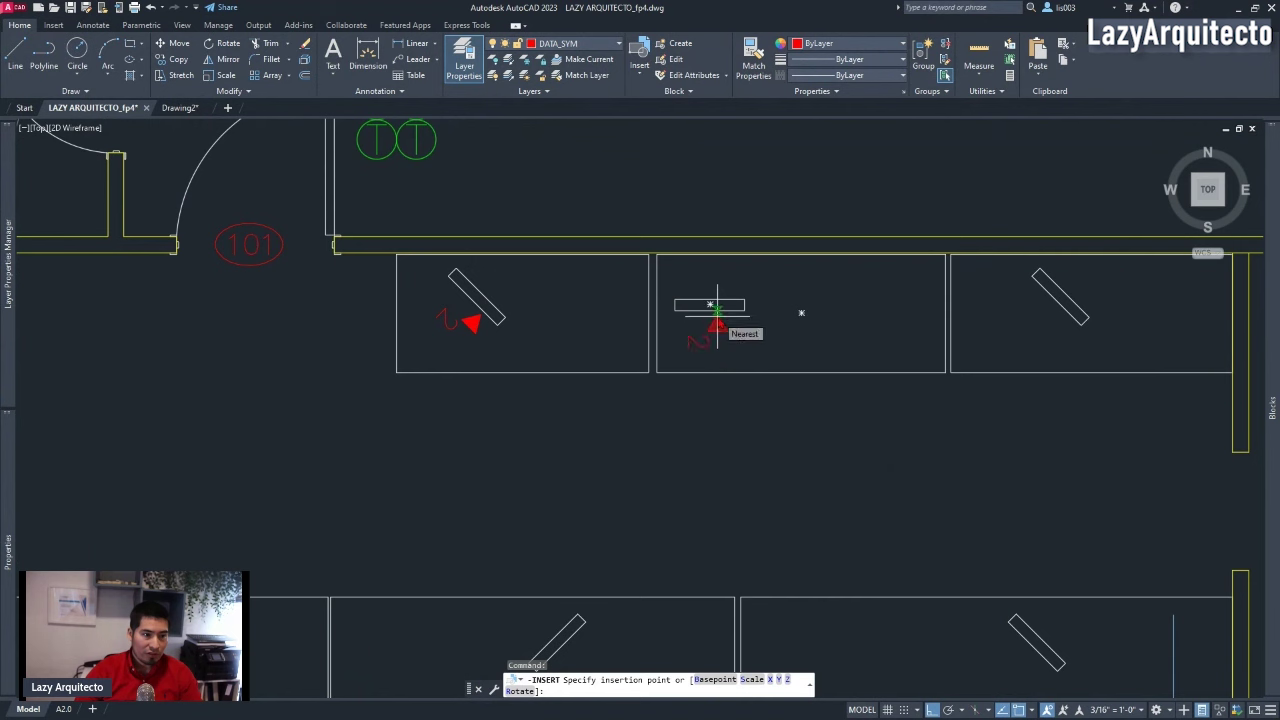
left_click(716, 316)
key("Return")
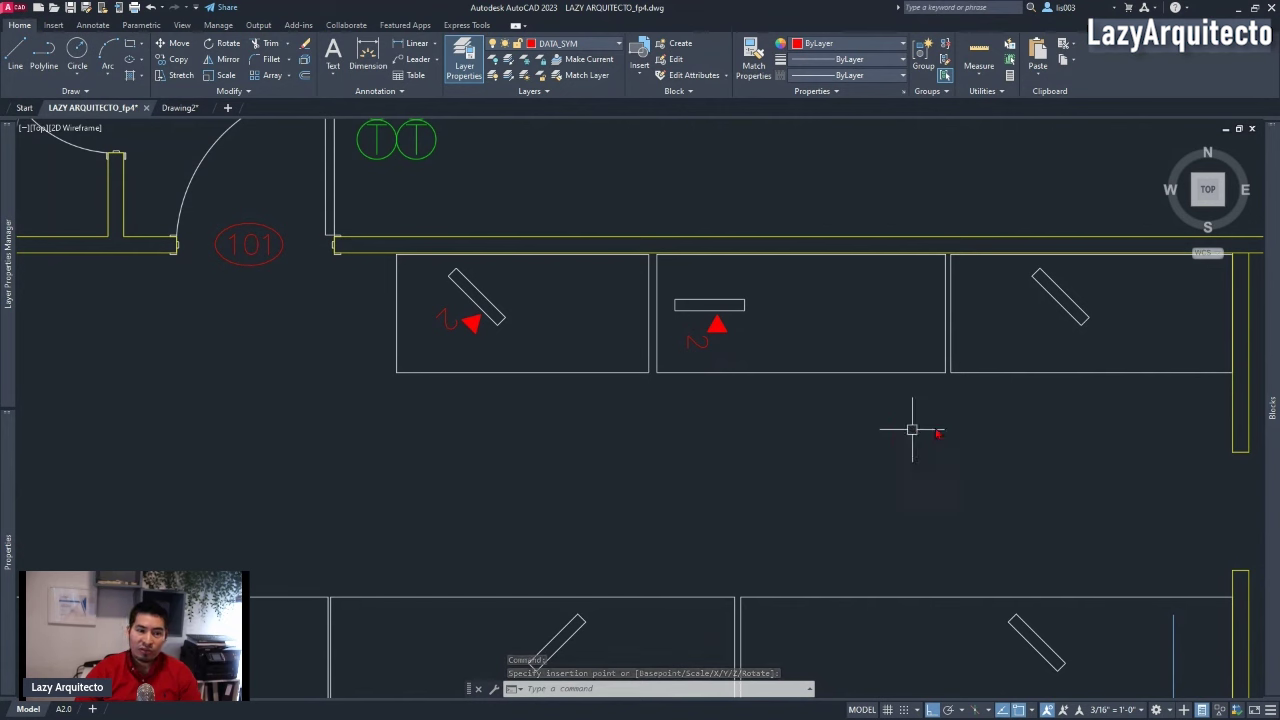
- Insert DATA_SYM from the block library with repeat placement against the lower edge of the angled rectangle in the third upper desk
mouse_move(1240, 400)
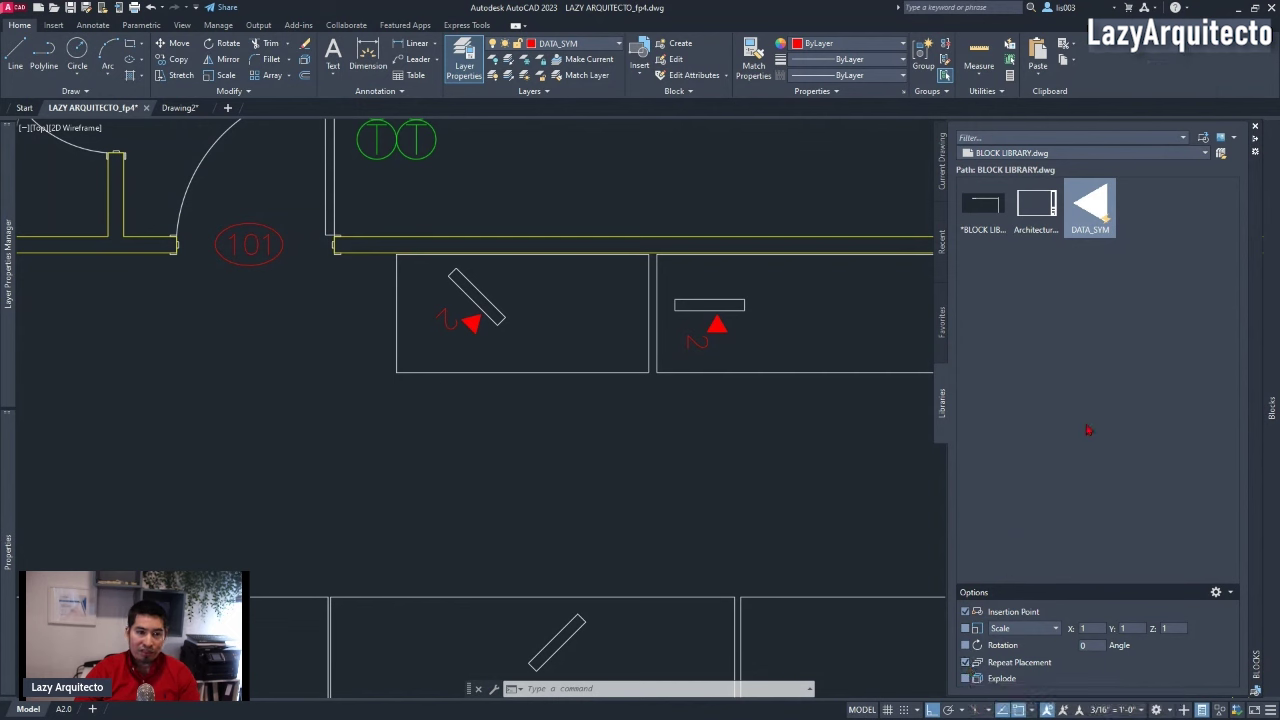
left_click(1100, 210)
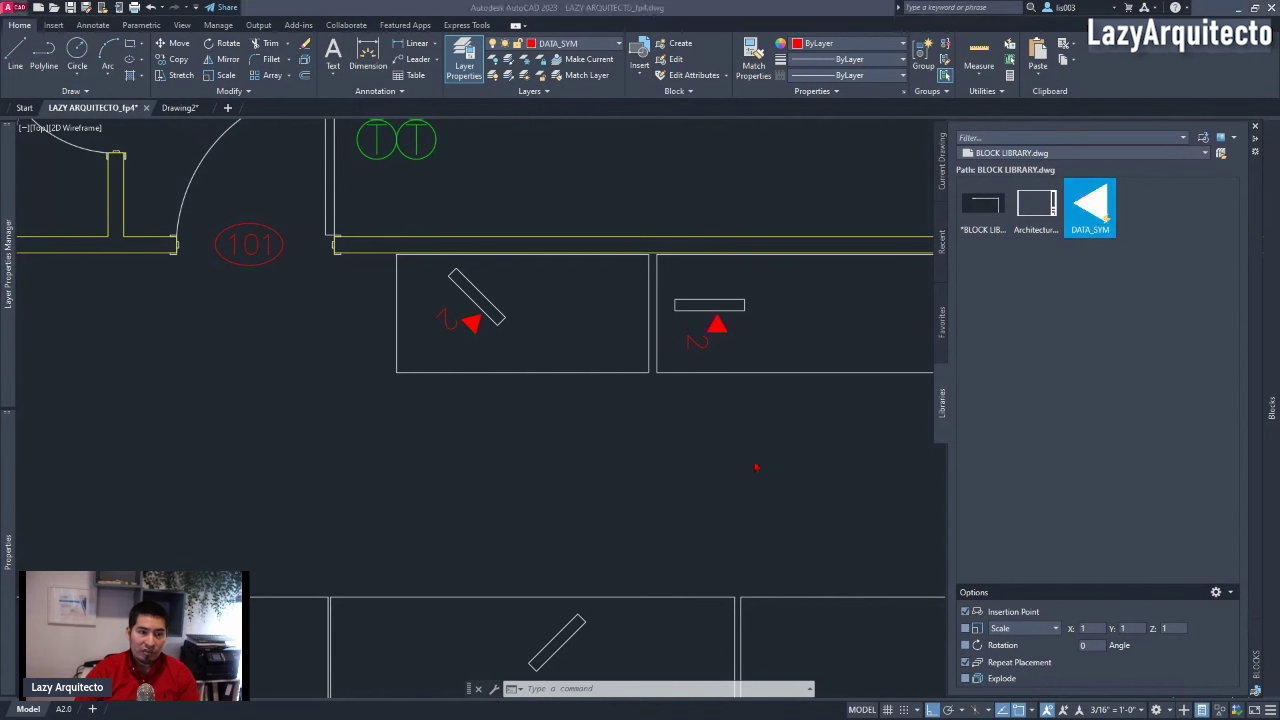
scroll(654, 447, "down", 2)
scroll(899, 392, "up", 4)
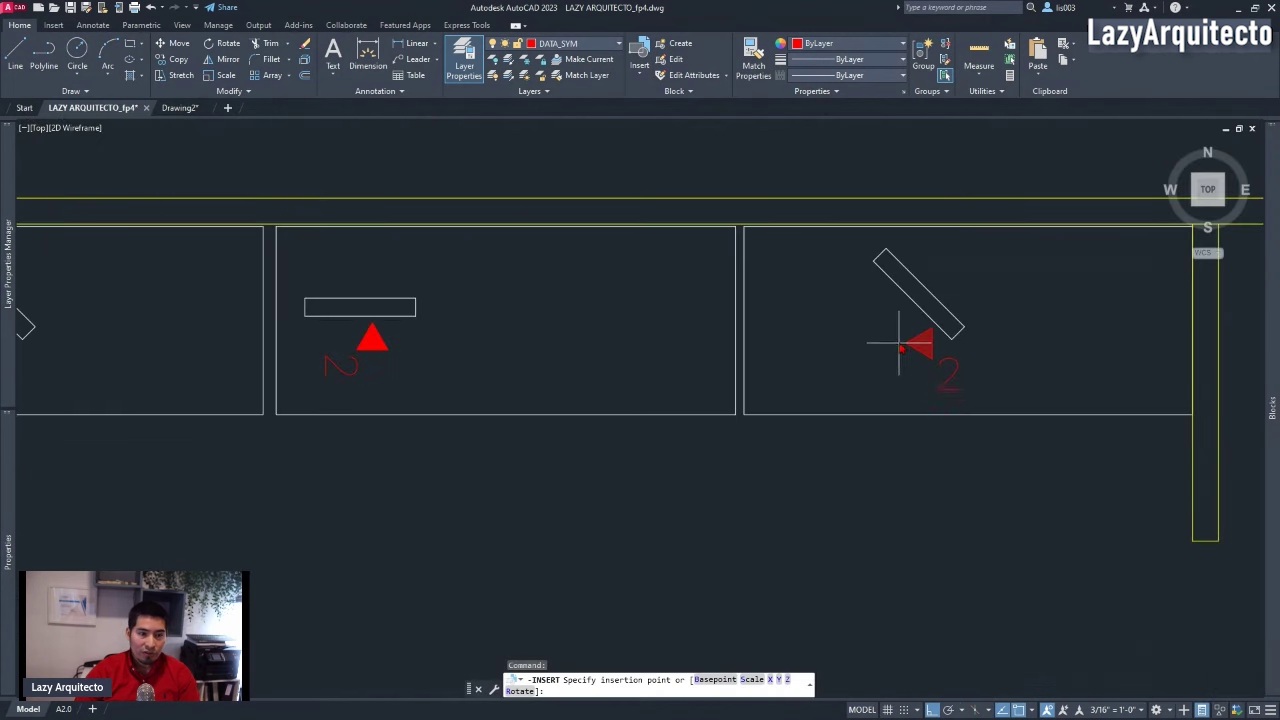
left_click(920, 316)
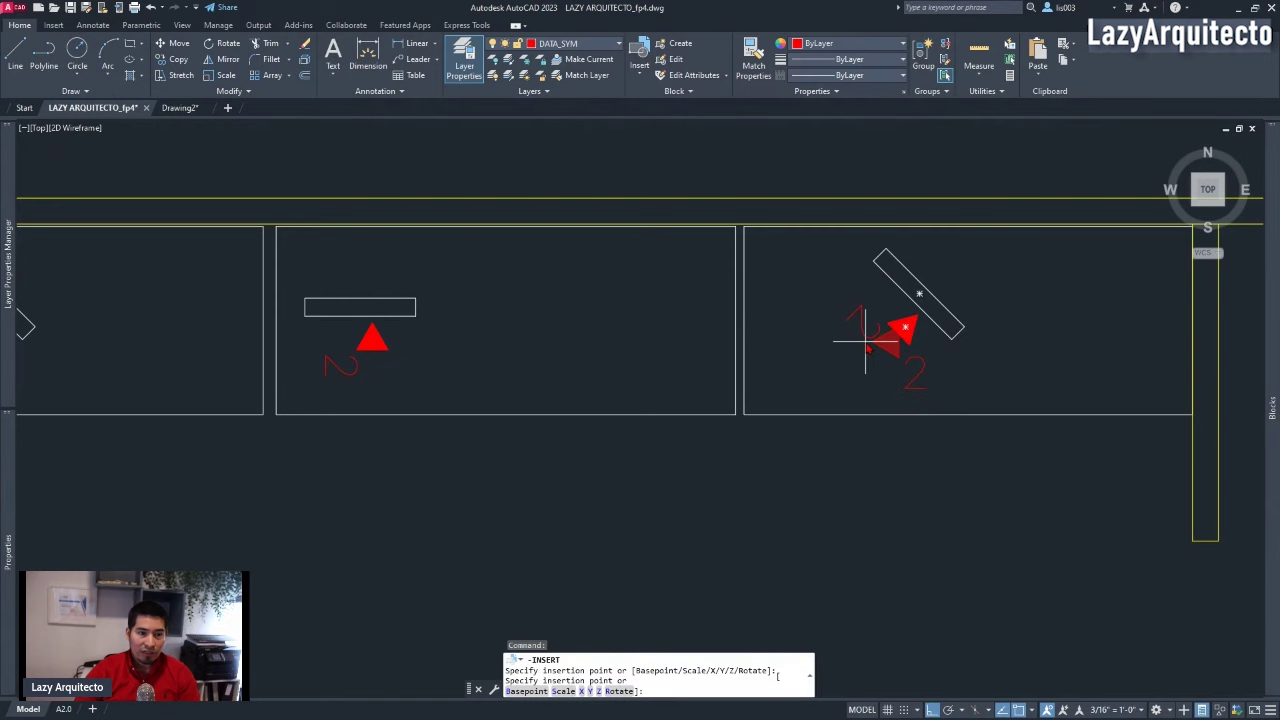
- Place DATA_SYM against the upper edge of the angled rectangle in each of the three lower desks
scroll(868, 338, "down", 4)
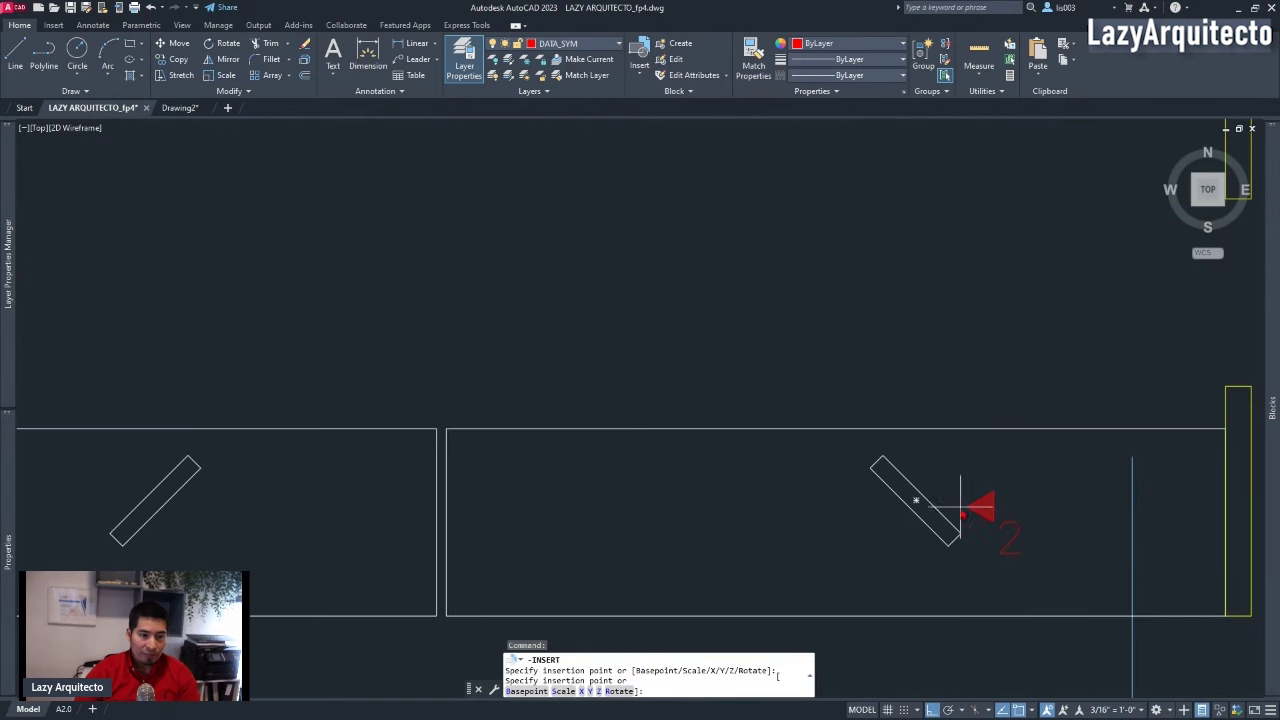
scroll(943, 491, "down", 4)
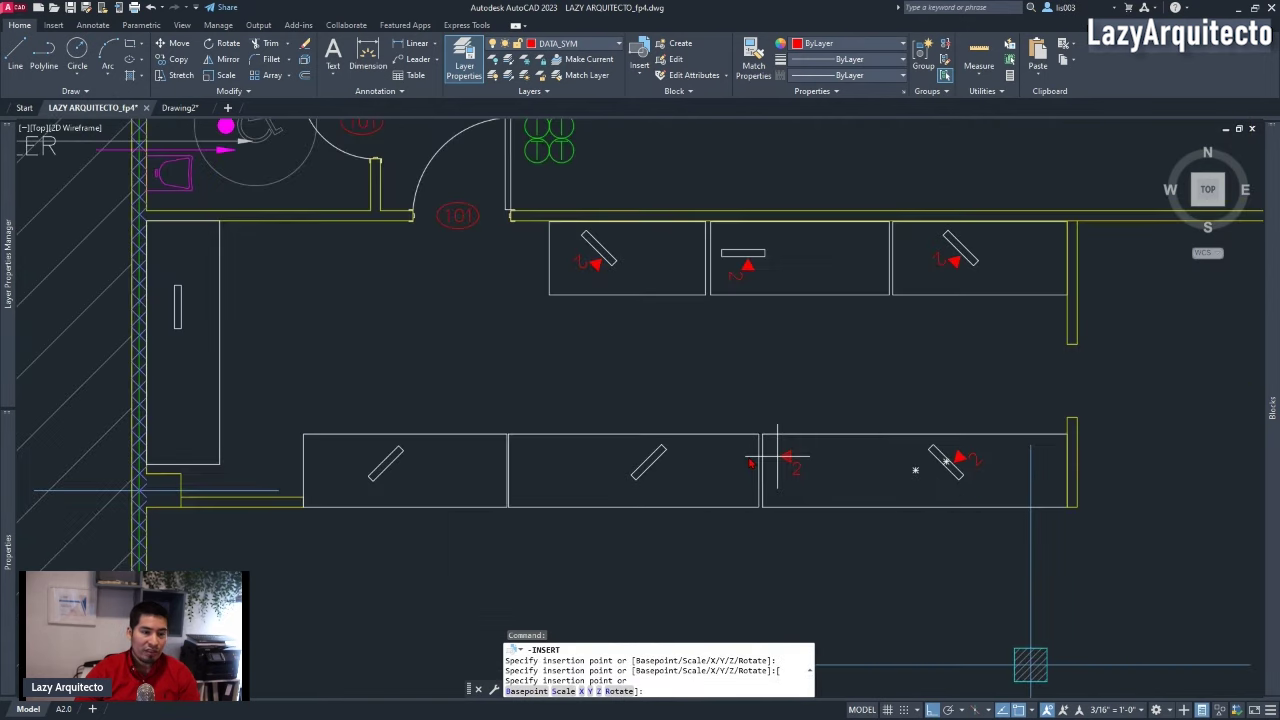
scroll(700, 450, "up", 3)
left_click(705, 477)
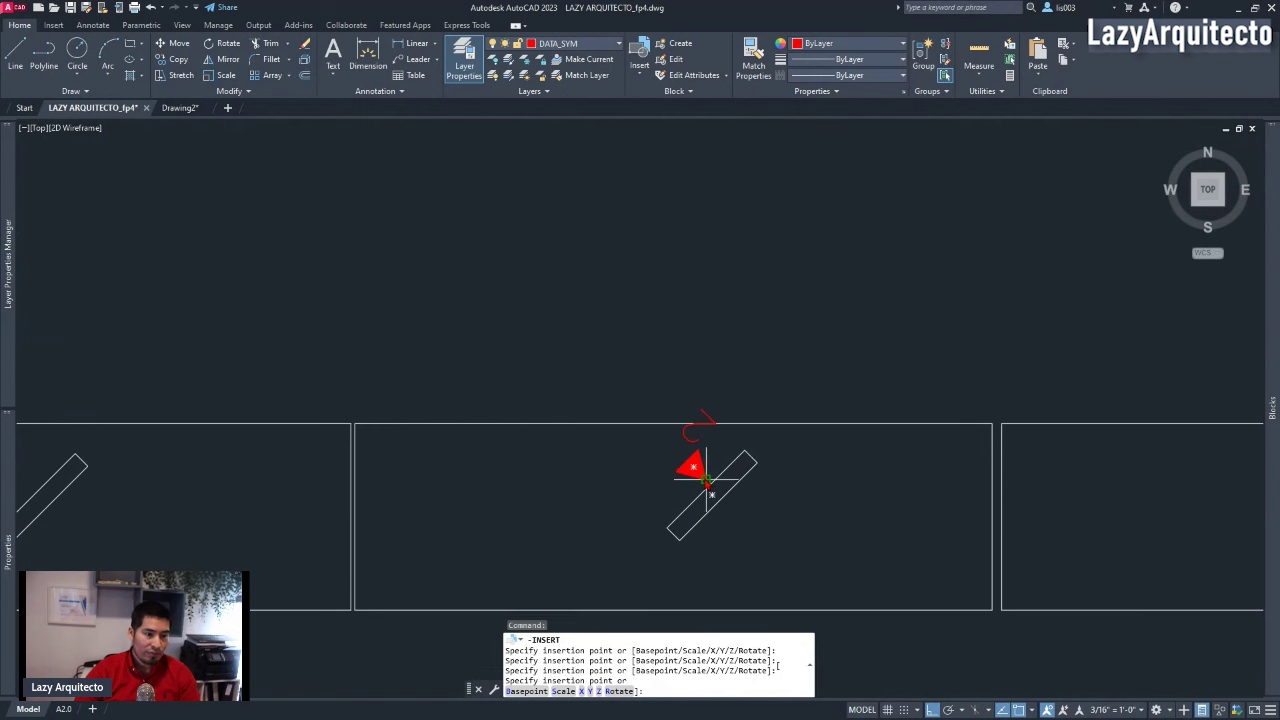
scroll(700, 471, "down", 3)
scroll(430, 468, "up", 3)
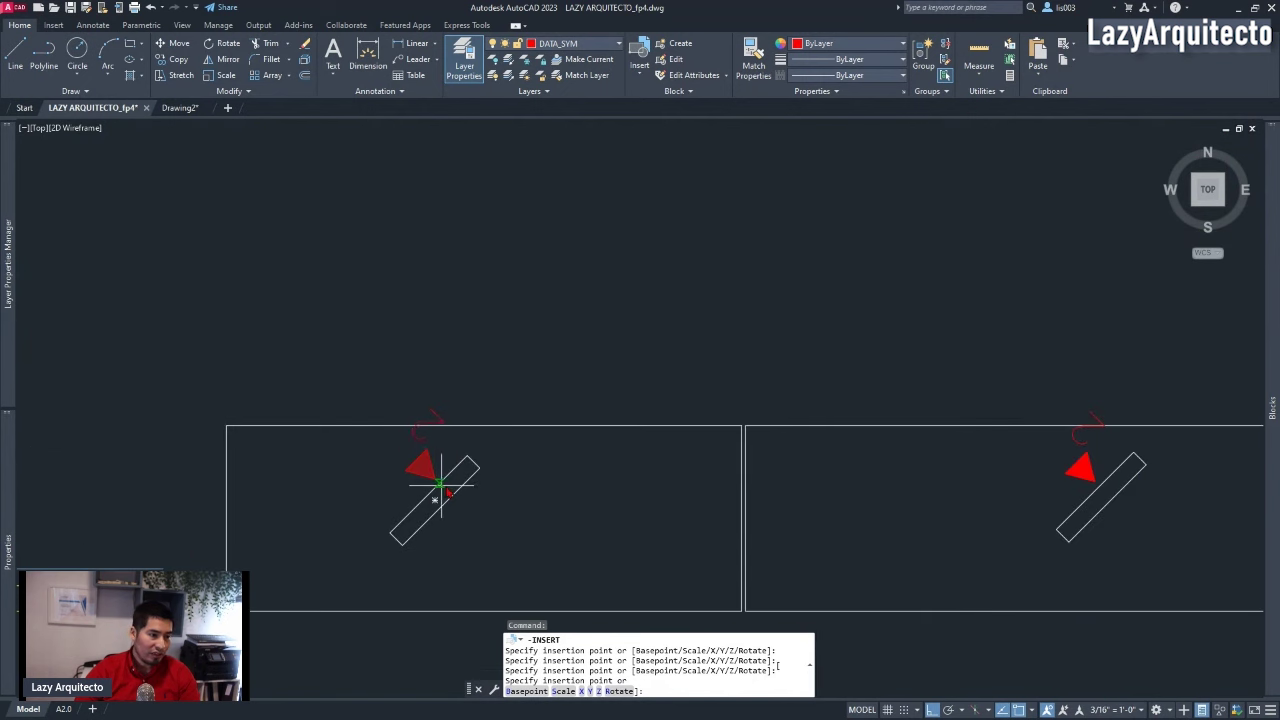
left_click(441, 484)
scroll(551, 480, "down", 3)
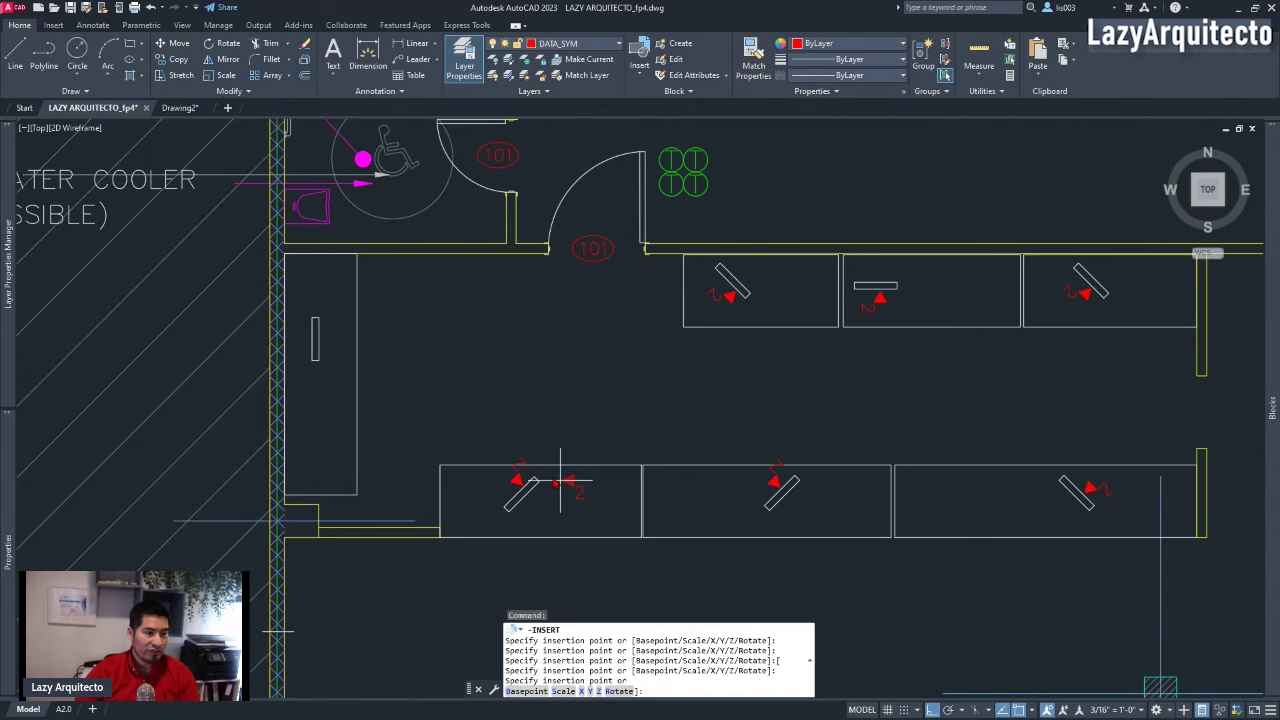
- Place DATA_SYM on the inner side of the vertical rectangle in the tall desk along the hatched wall and end the insertion
scroll(313, 340, "up", 3)
left_click(335, 347)
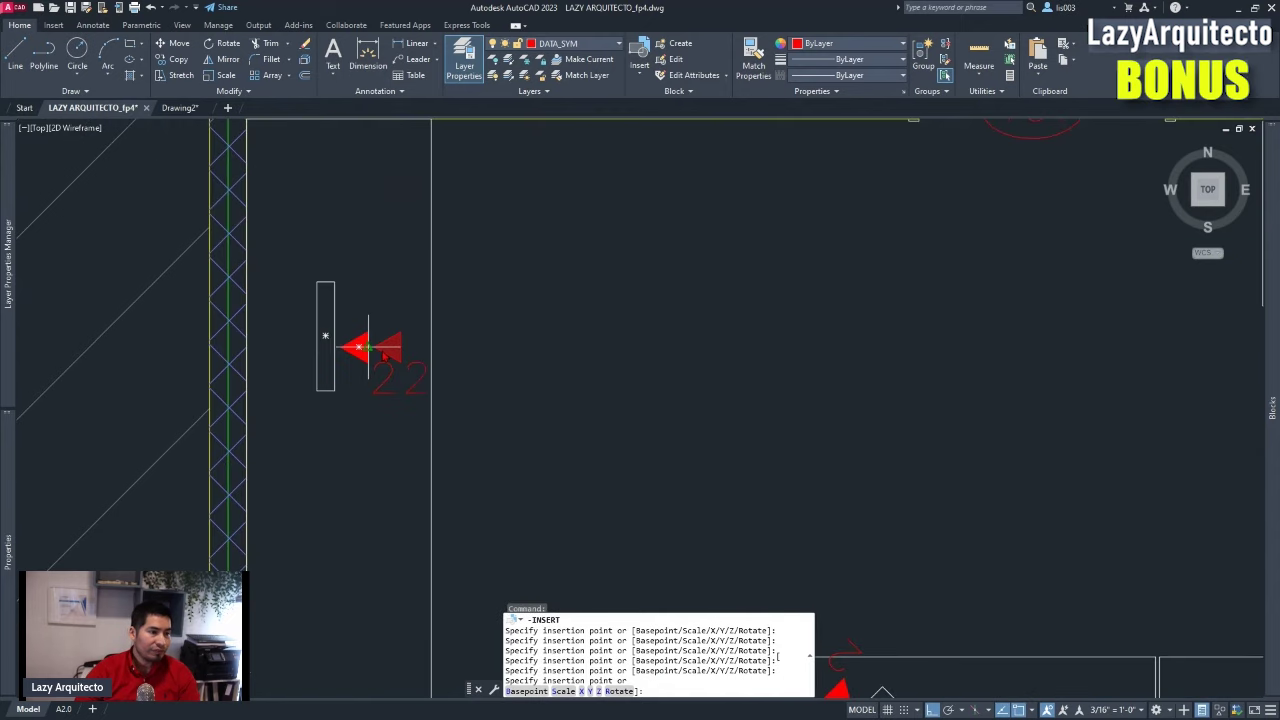
scroll(448, 357, "down", 3)
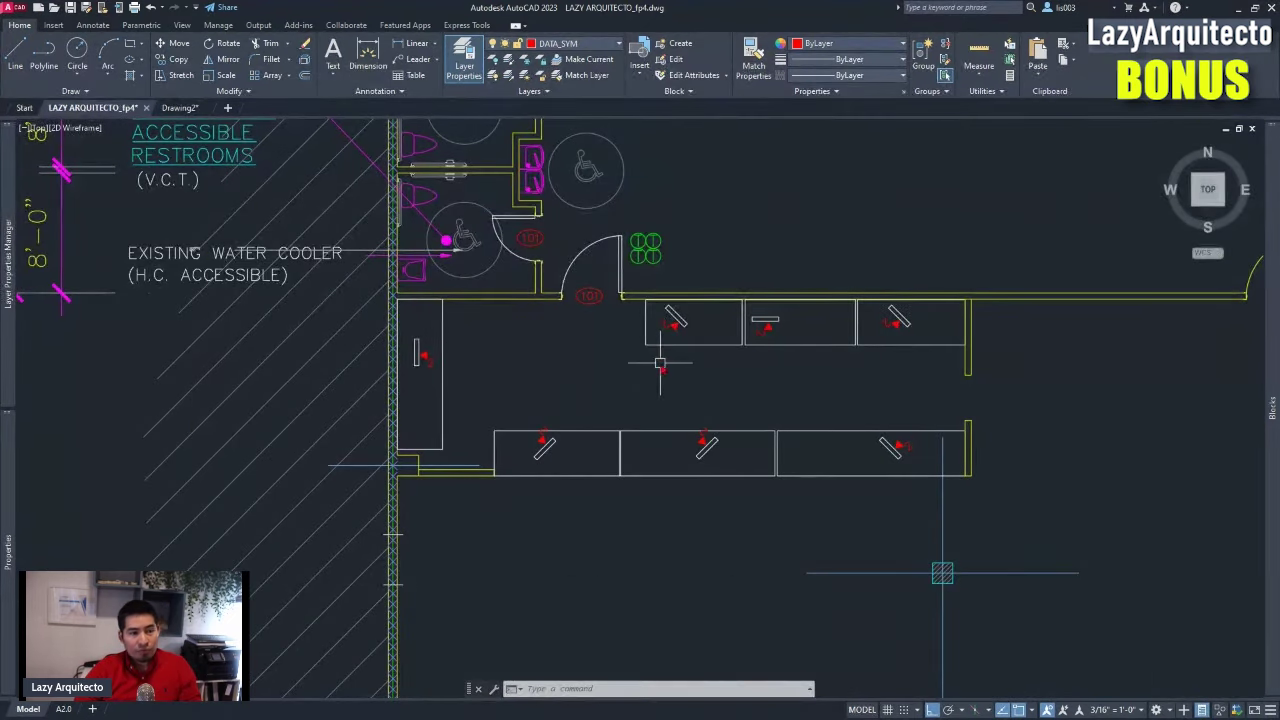
key("Escape")
- Use TORIENT on the seven DATA_SYM blocks to align their numbers horizontally, picking two points for the new absolute rotation
scroll(790, 340, "up", 2)
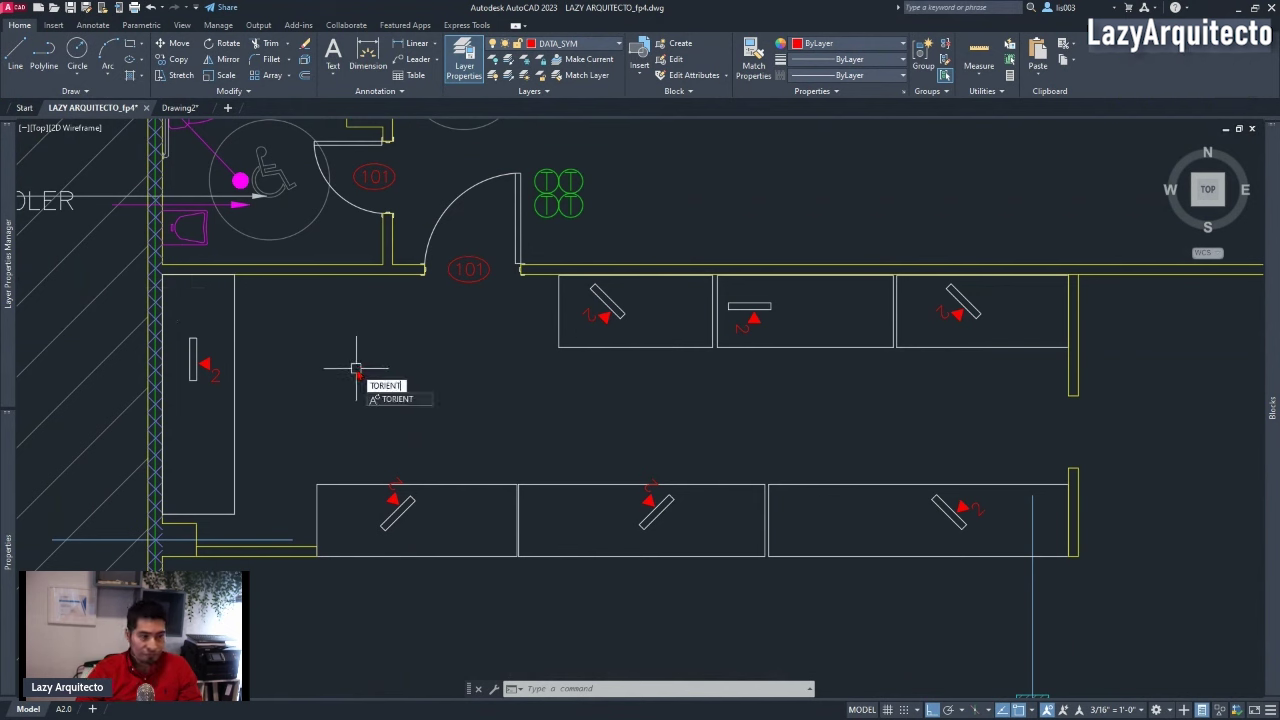
key("space")
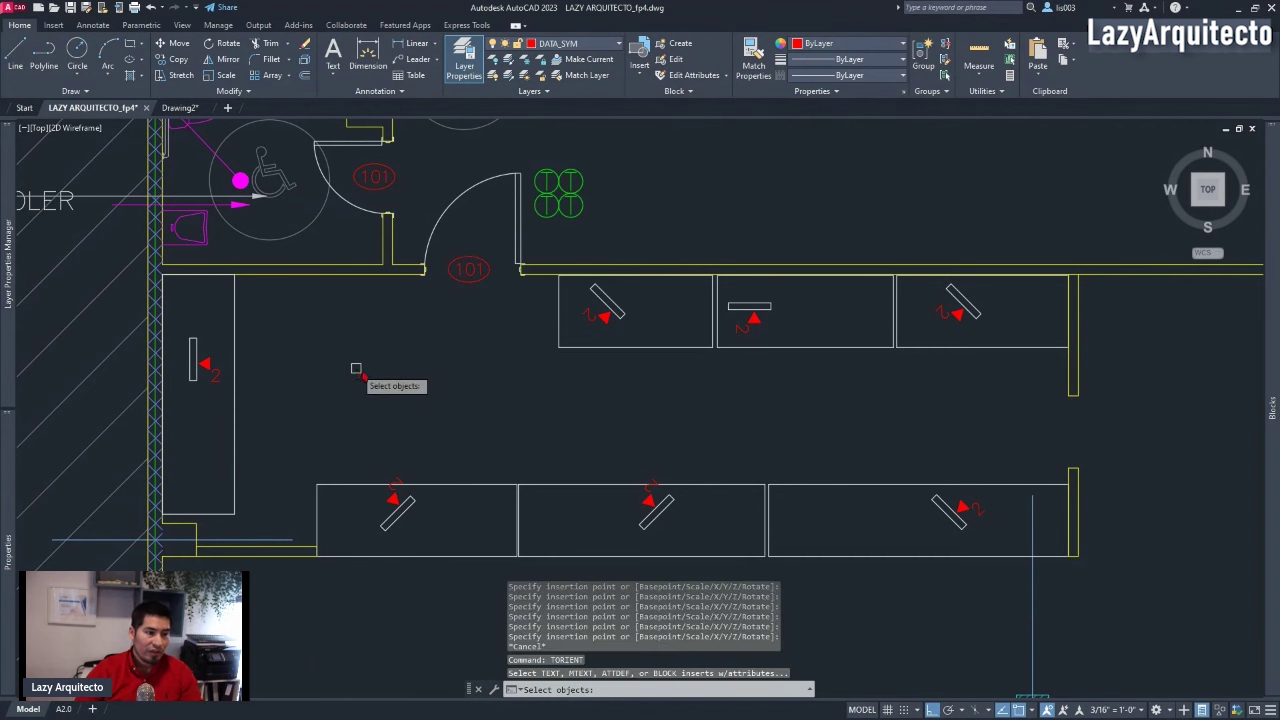
left_click(1001, 522)
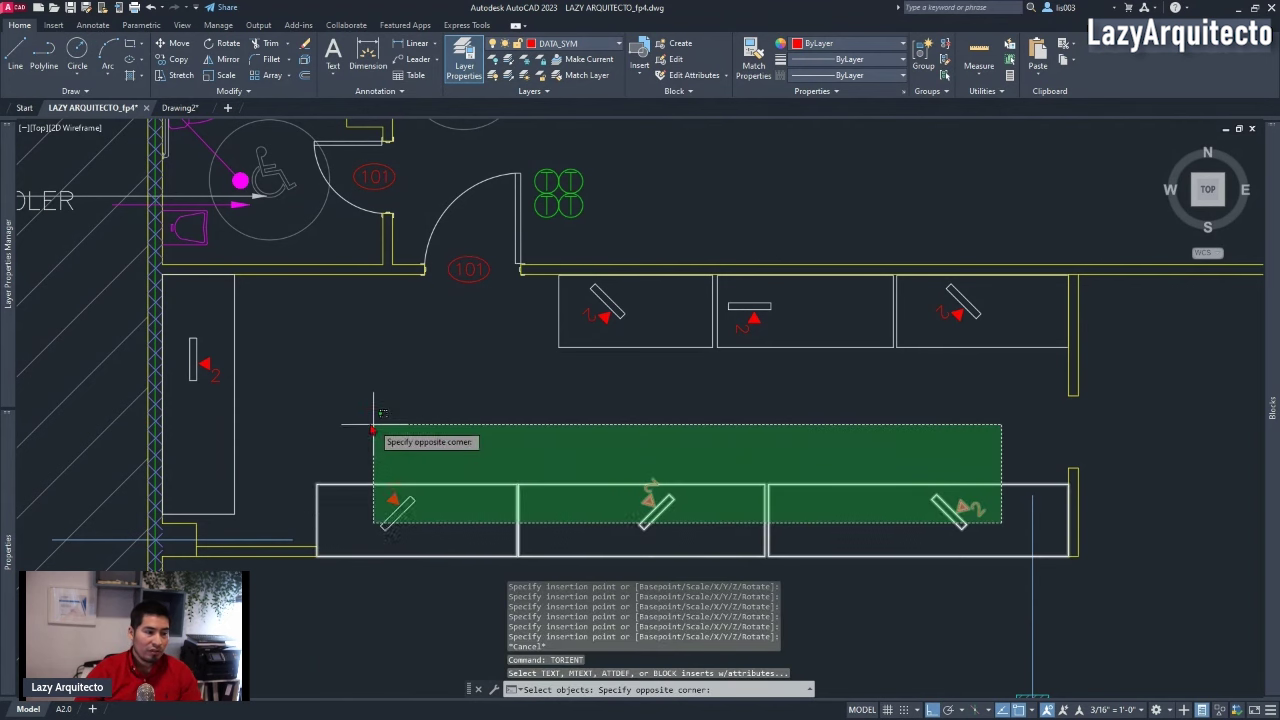
left_click(185, 313)
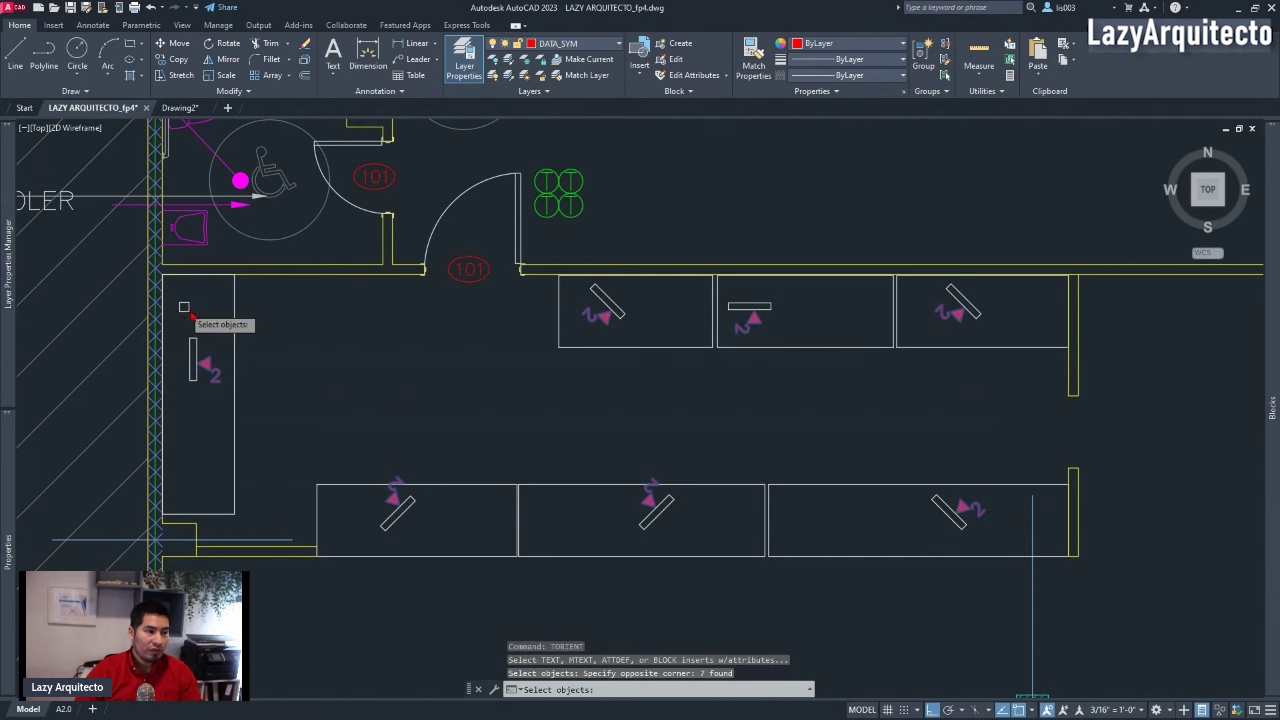
key("Return")
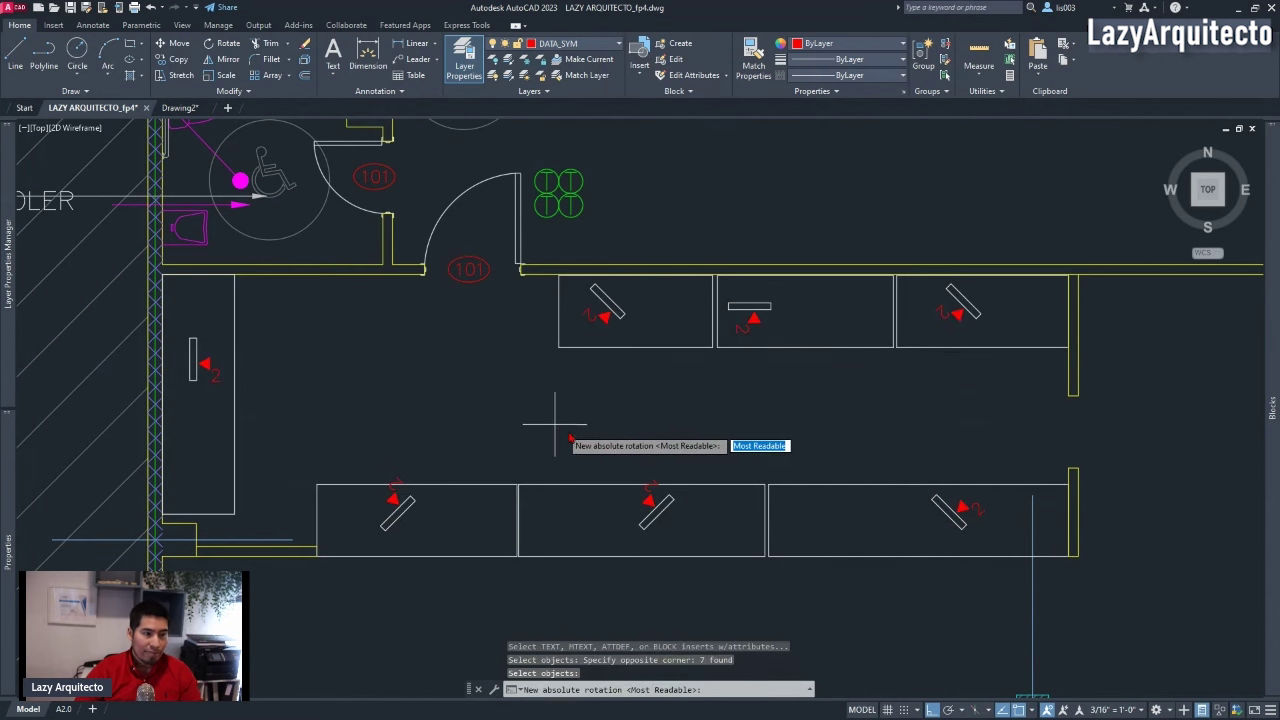
left_click(566, 408)
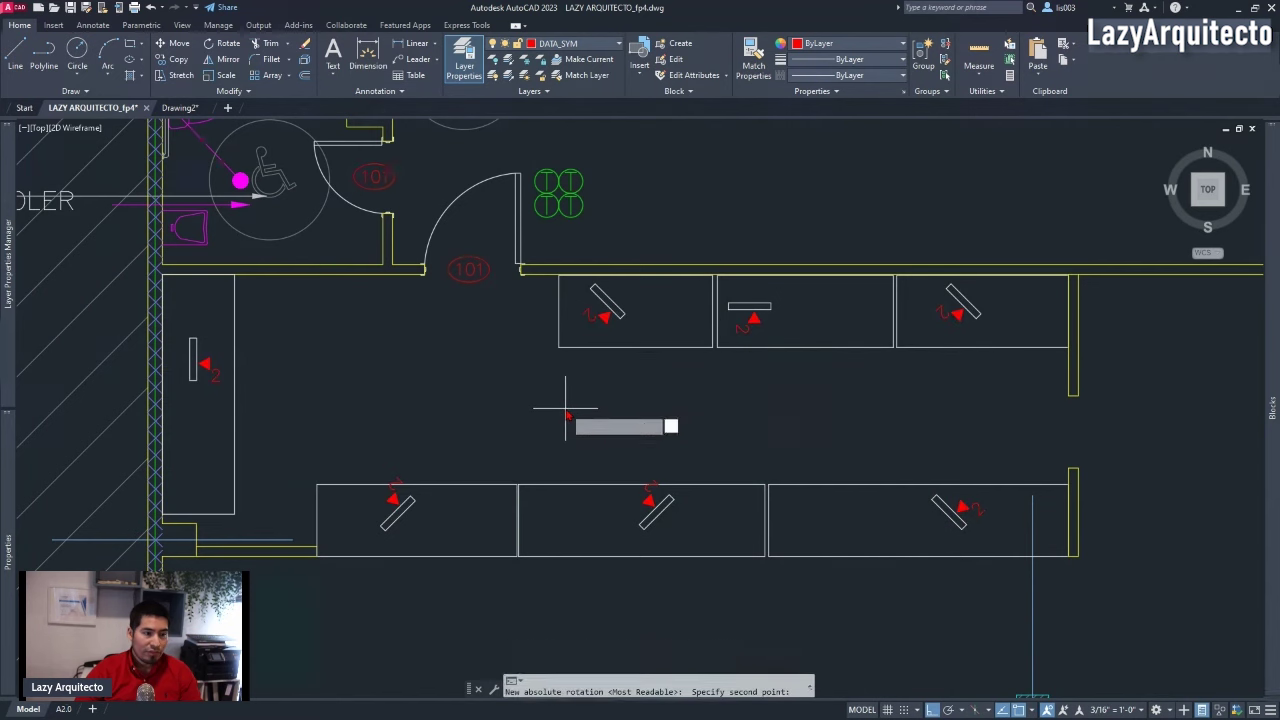
left_click(853, 416)
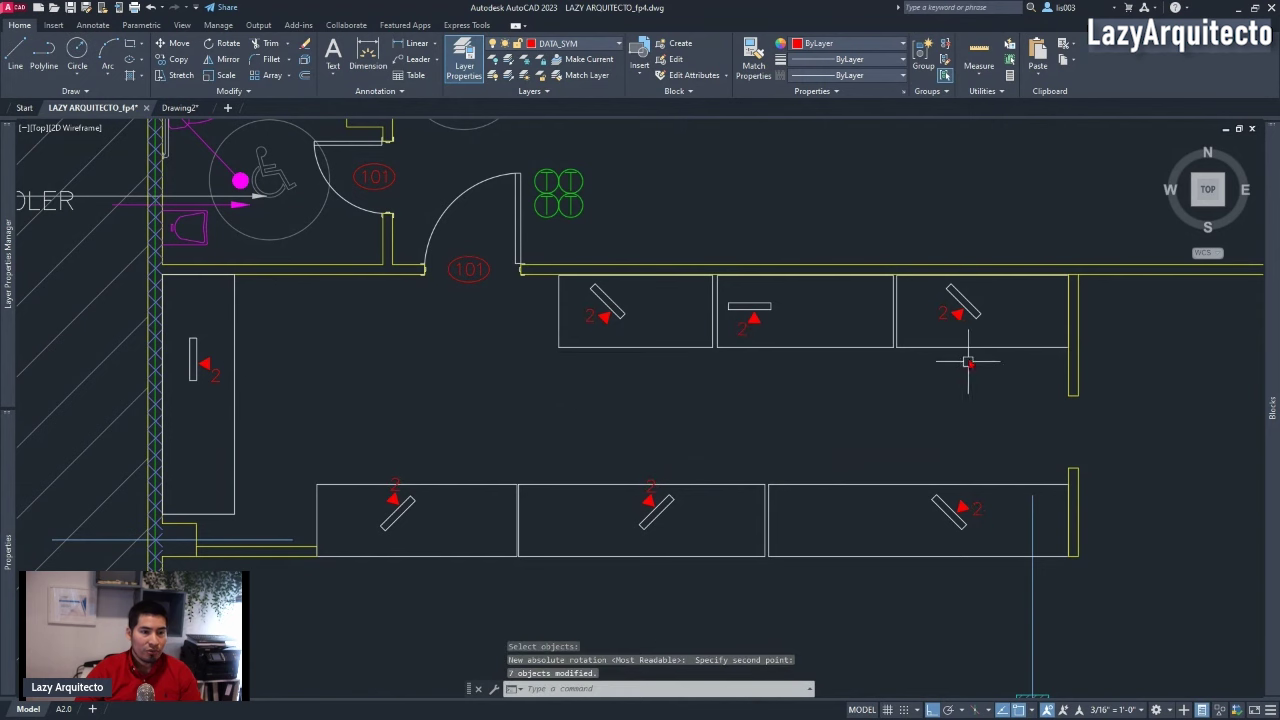